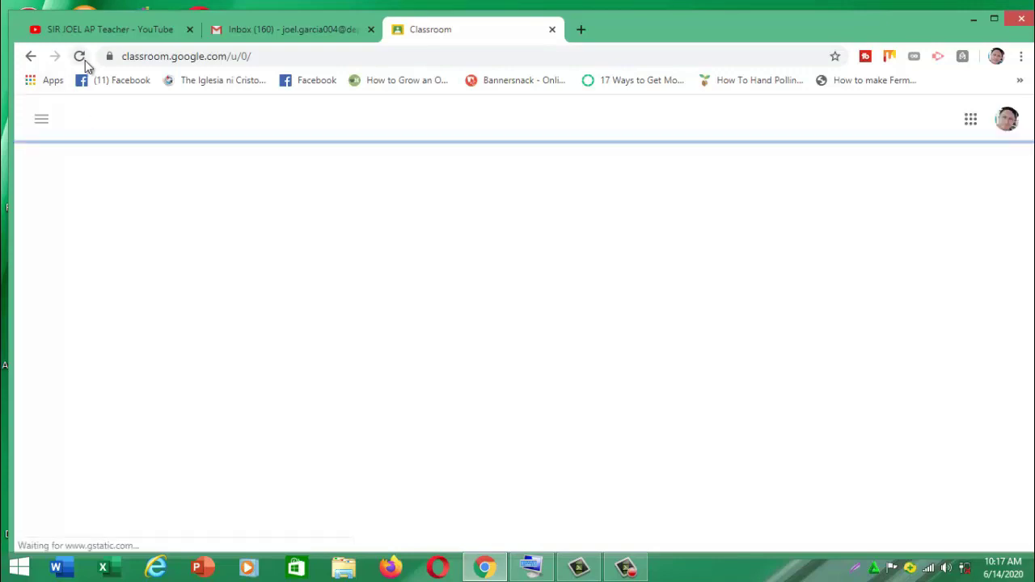
pyautogui.click(302, 30)
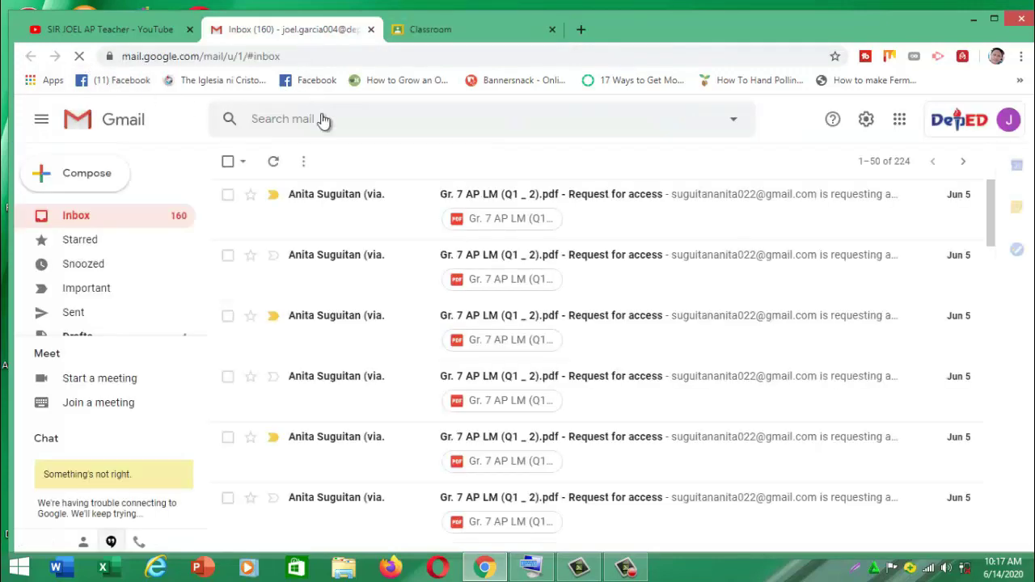
pyautogui.click(493, 30)
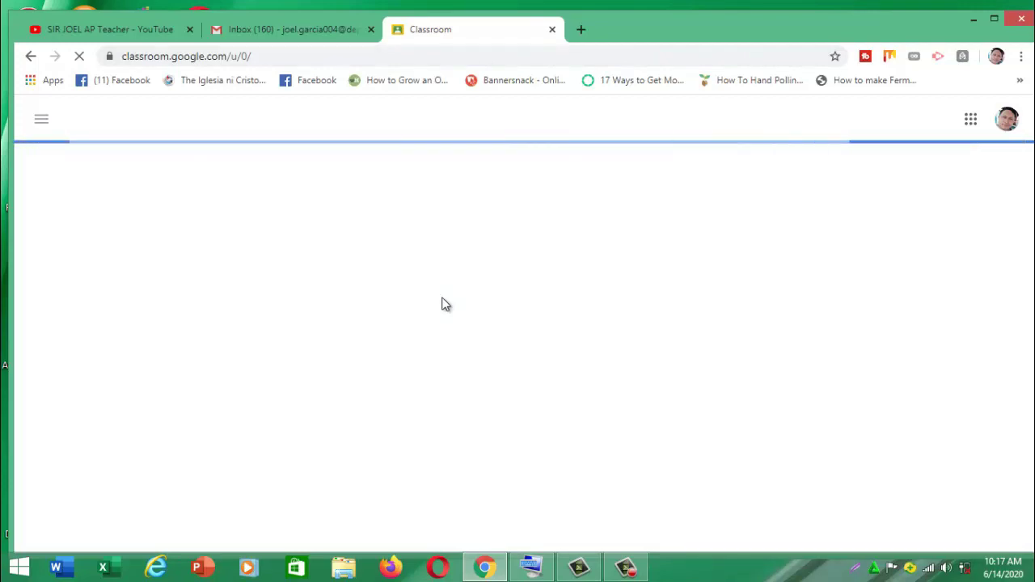
# Open Google Classroom for the DepEd account from its Gmail inbox, after looking through the available Google apps.
pyautogui.click(295, 32)
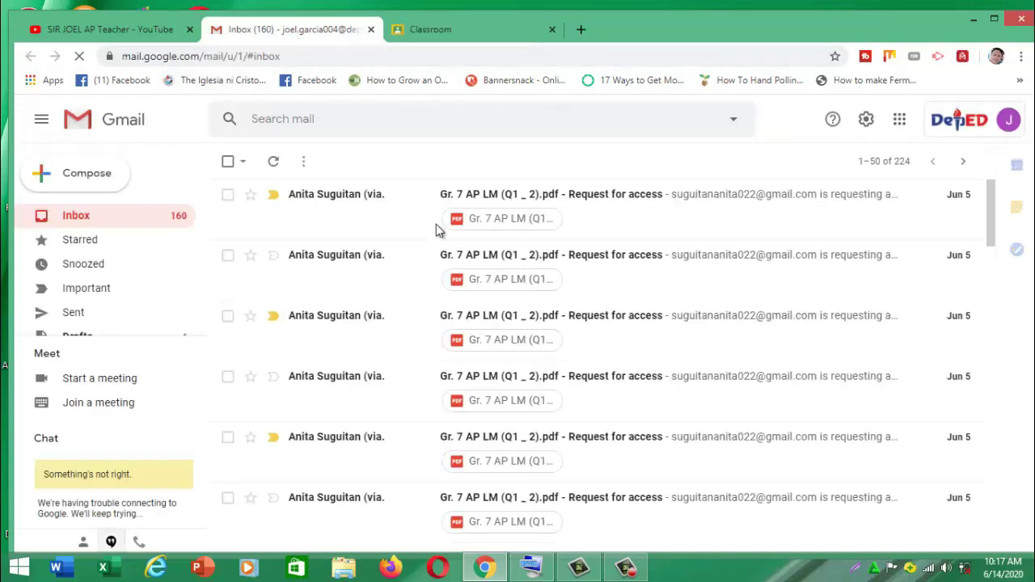
pyautogui.moveTo(560, 354); pyautogui.dragTo(590, 365)
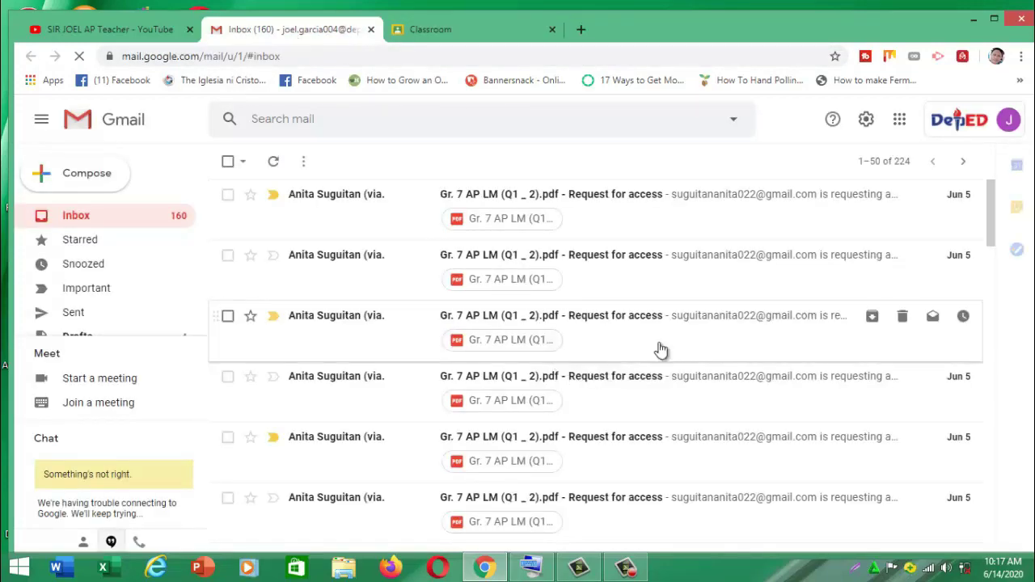
pyautogui.click(900, 121)
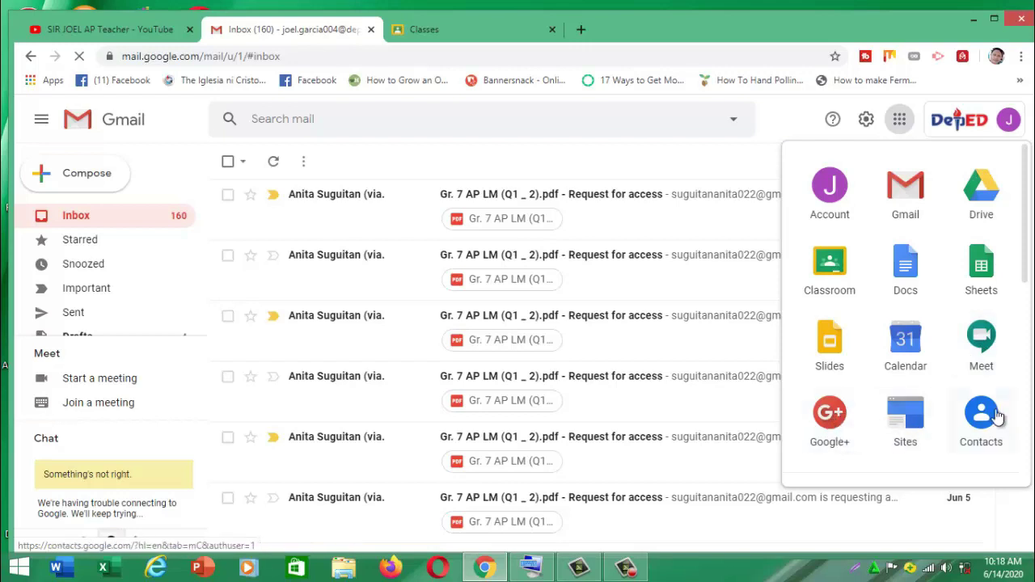
pyautogui.scroll(-2, 931, 418)
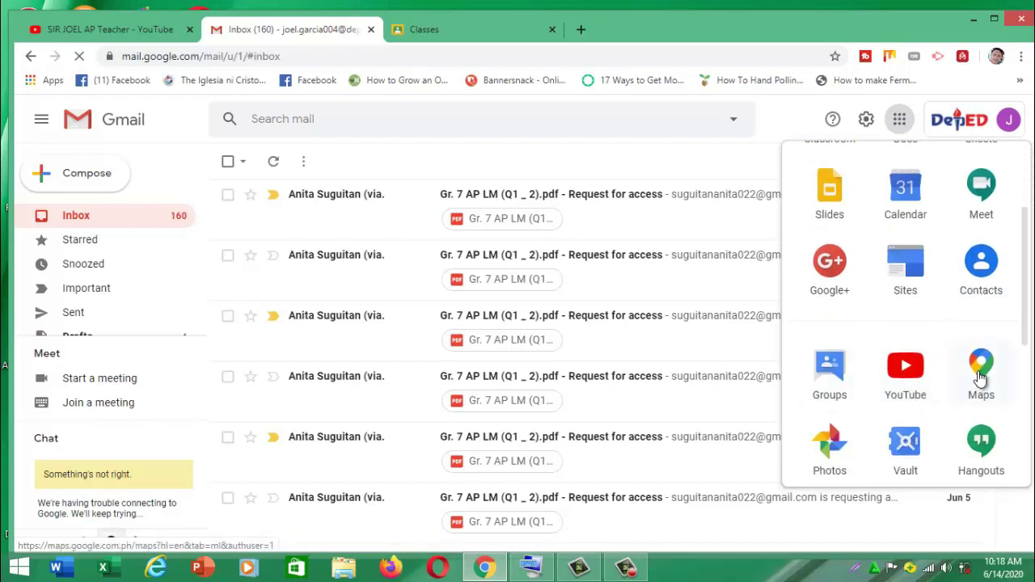
pyautogui.scroll(-1, 981, 376)
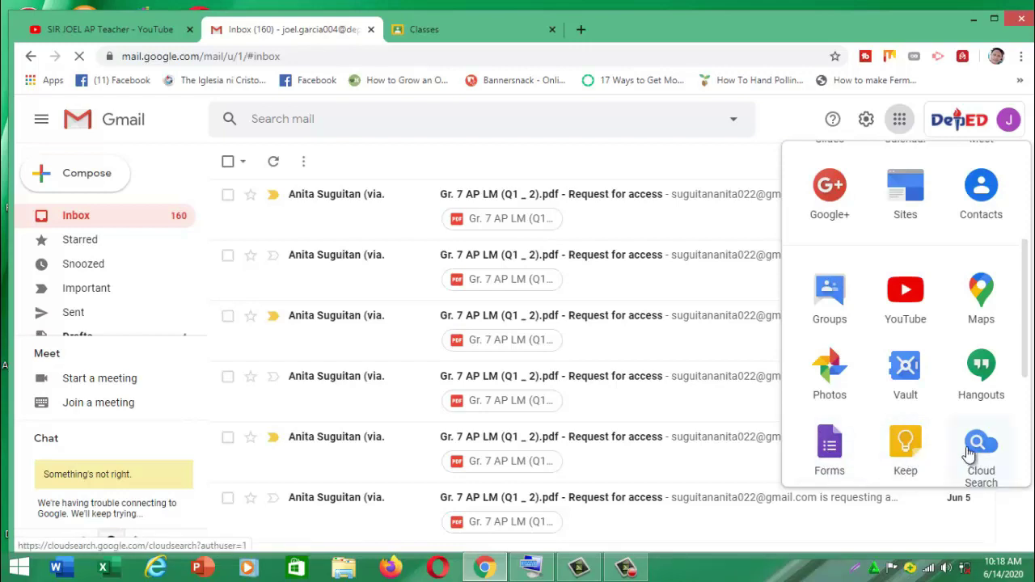
pyautogui.scroll(-2, 959, 451)
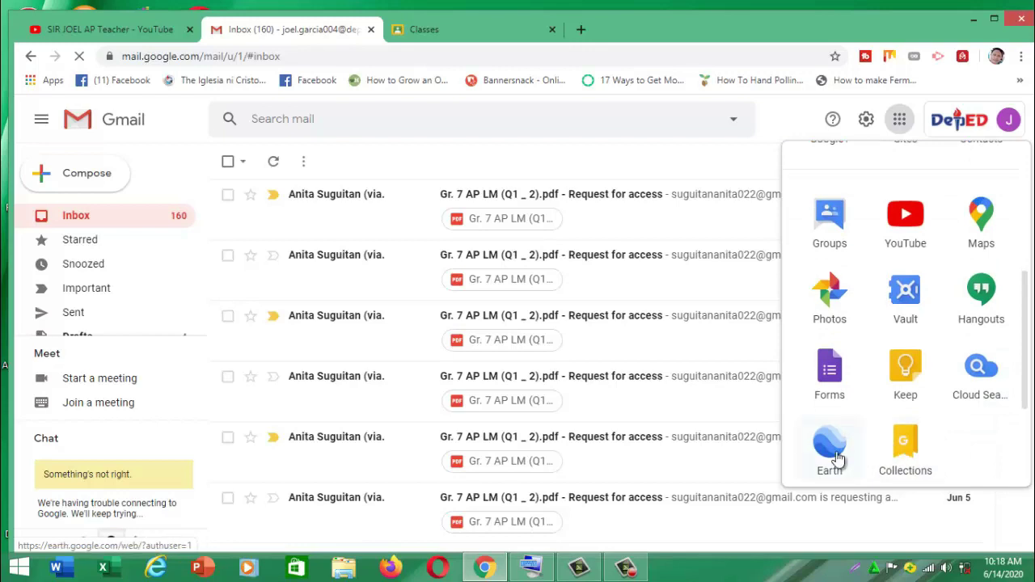
pyautogui.scroll(4, 839, 453)
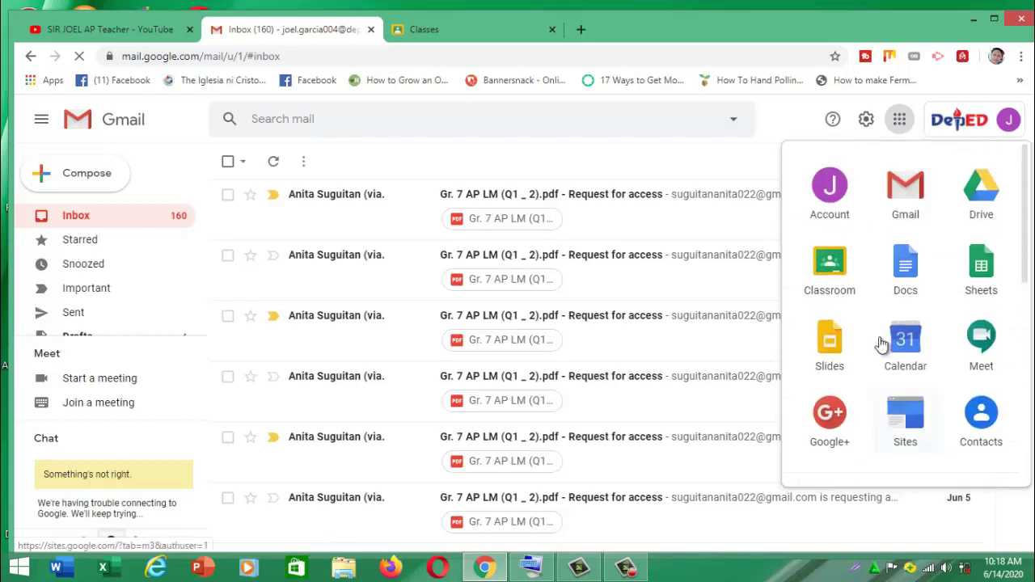
pyautogui.click(836, 273)
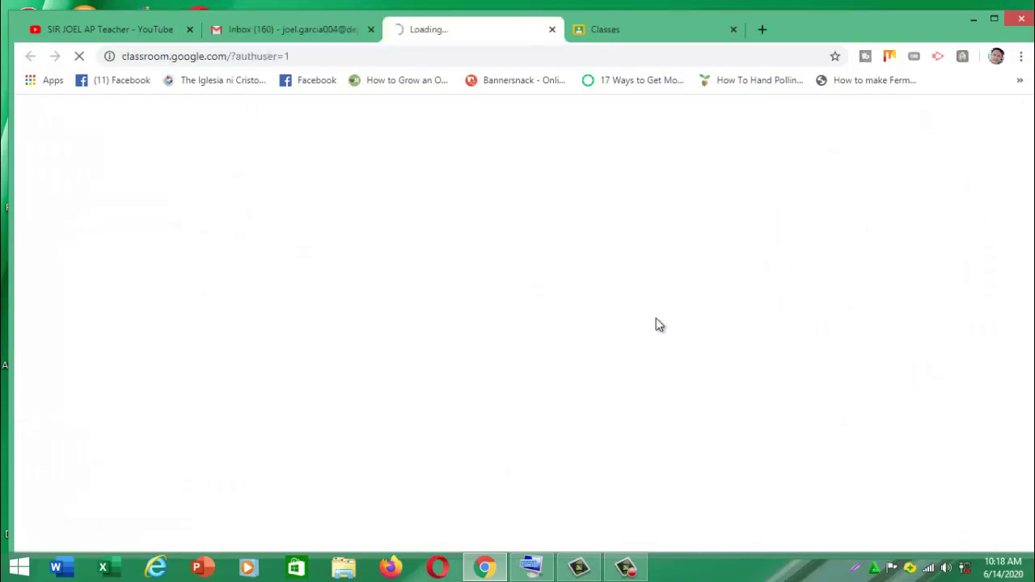
# Compare the class lists of the personal and DepEd accounts in Classroom, and view the DepEd account's main navigation menu.
pyautogui.click(631, 29)
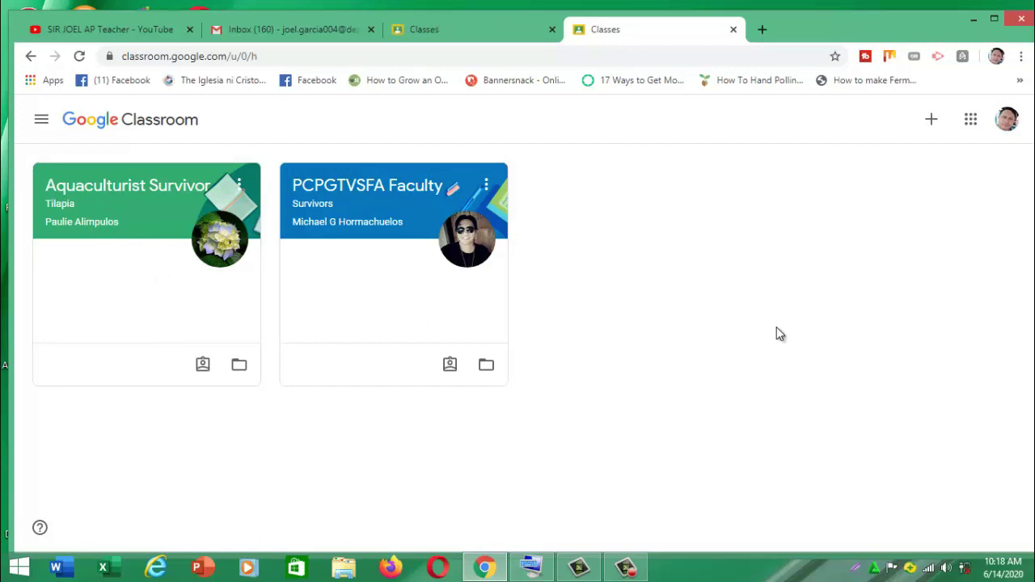
pyautogui.click(501, 29)
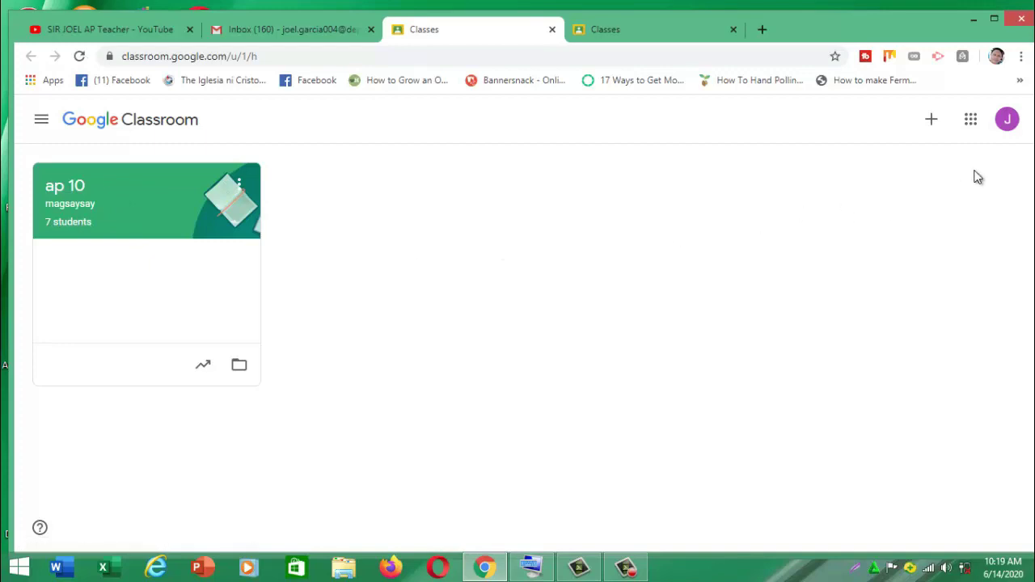
pyautogui.click(41, 122)
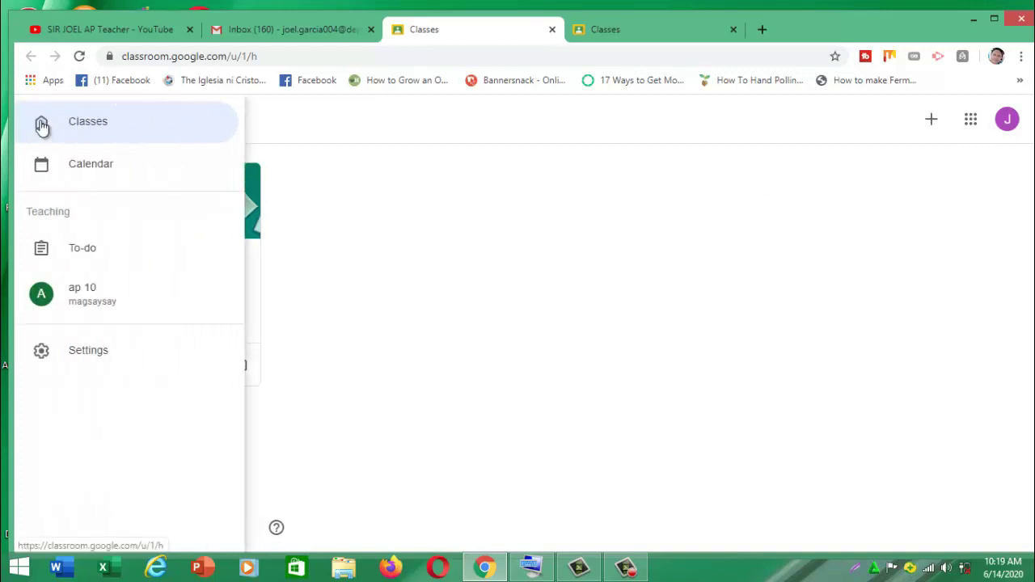
pyautogui.click(594, 242)
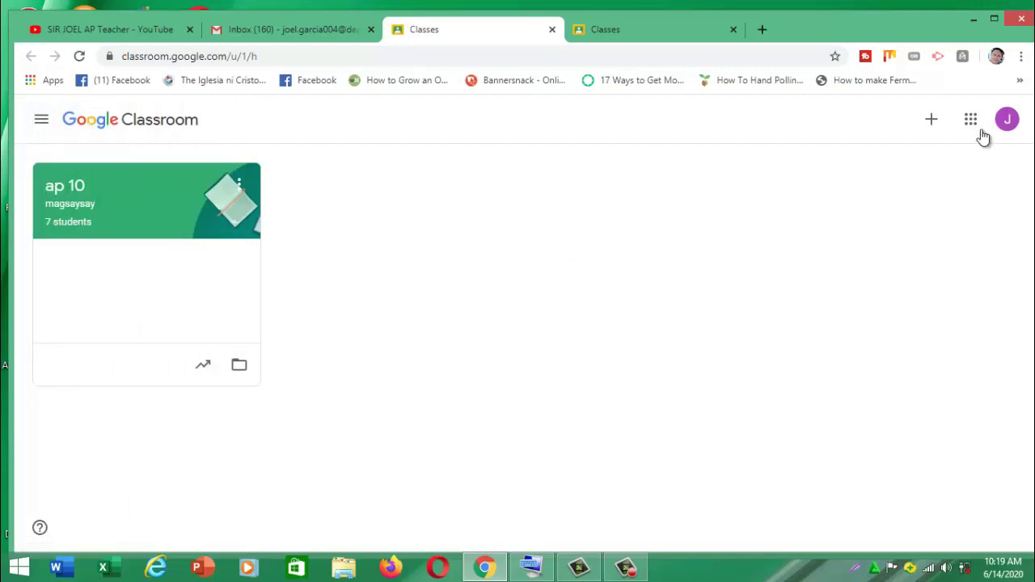
pyautogui.click(639, 31)
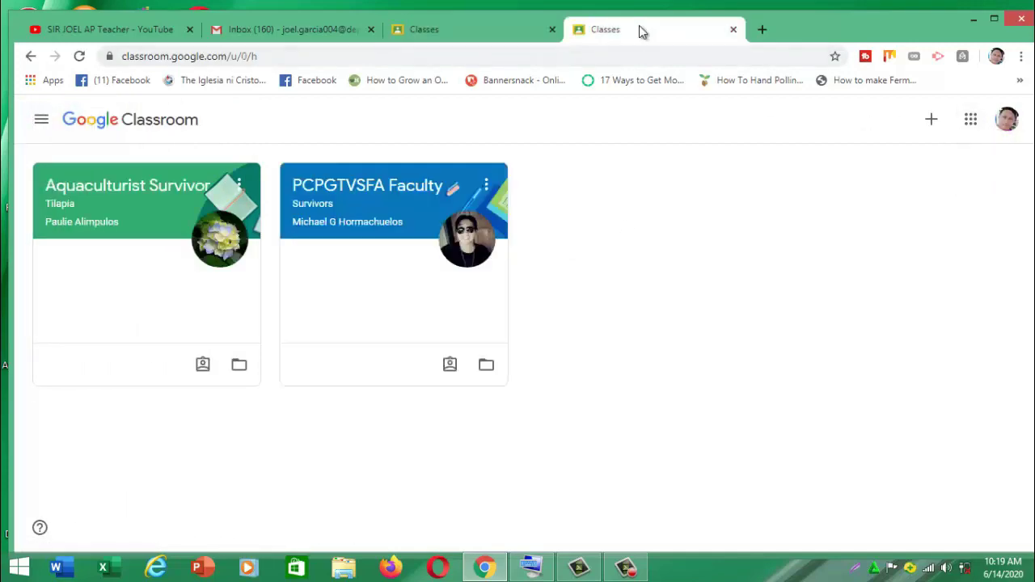
pyautogui.click(483, 30)
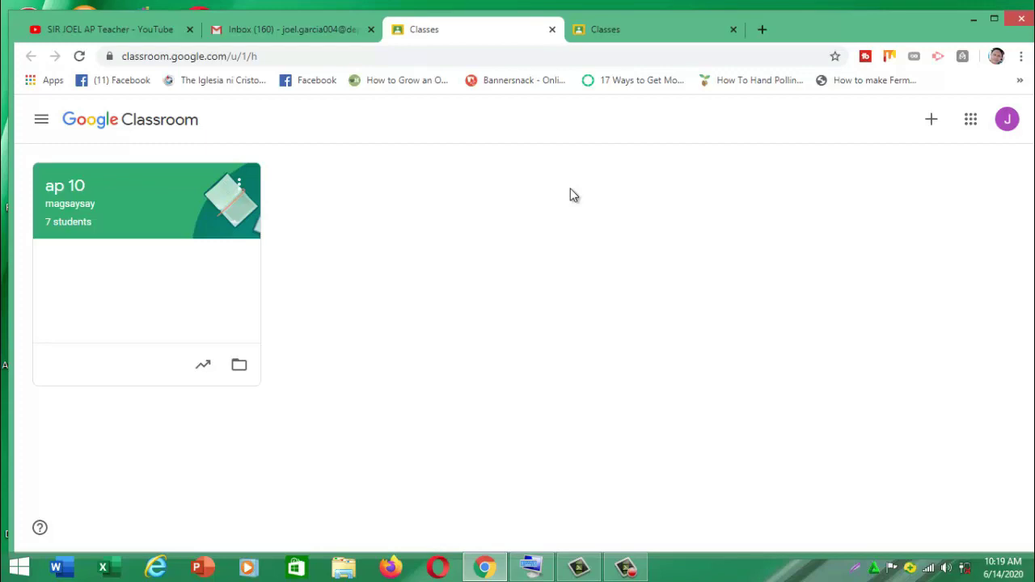
# Start creating a new class in the DepEd account and enter "ap 9" as the class name.
pyautogui.click(932, 121)
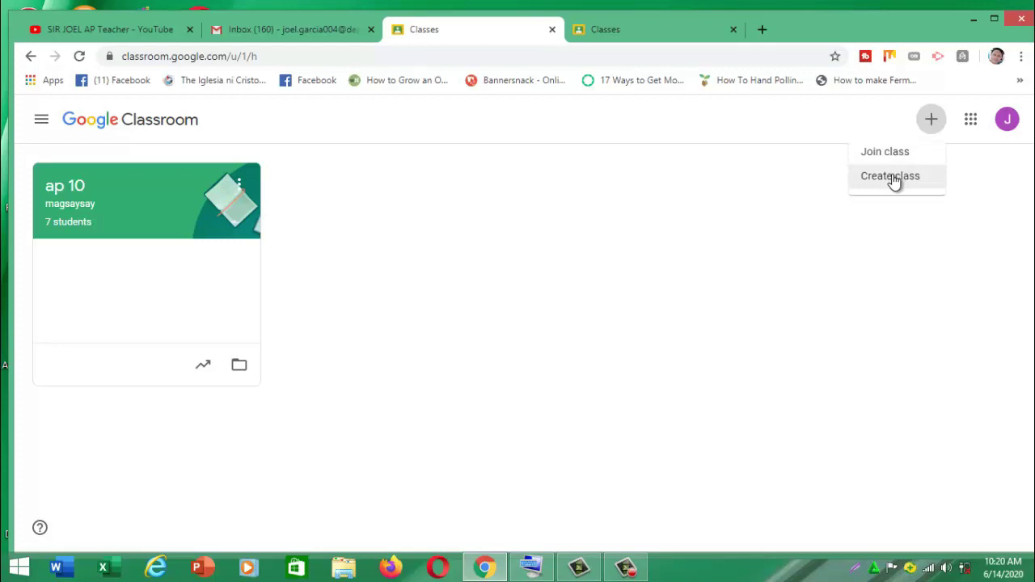
pyautogui.click(894, 178)
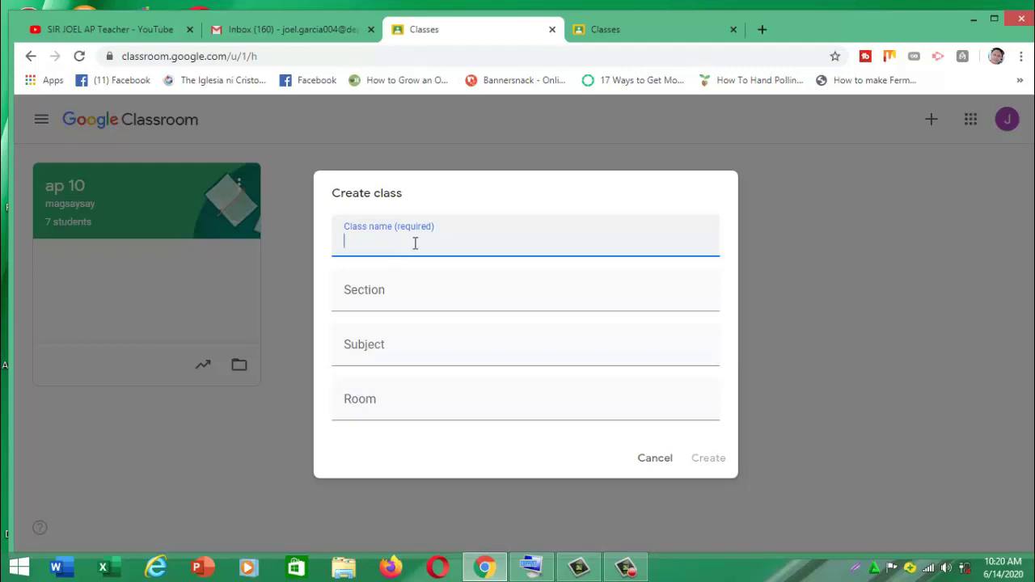
pyautogui.write('ap 9')
# Set the new class's section to "garcia", replacing the first entry and using the On-Screen Keyboard for the missing letter.
pyautogui.click(386, 302)
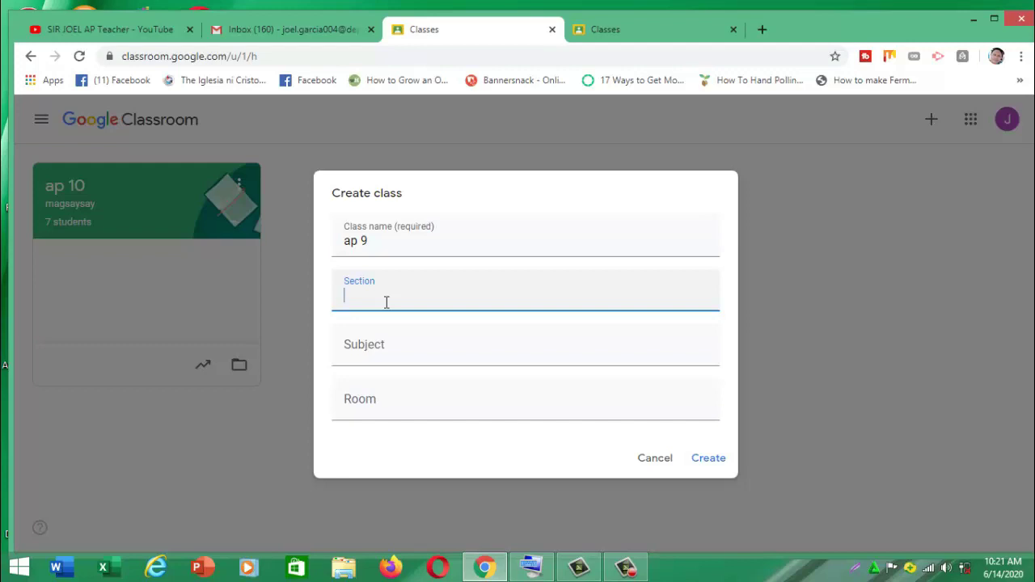
pyautogui.write('quez')
pyautogui.press('BackSpace')
pyautogui.press('BackSpace')
pyautogui.press('BackSpace')
pyautogui.press('BackSpace')
pyautogui.write('garc')
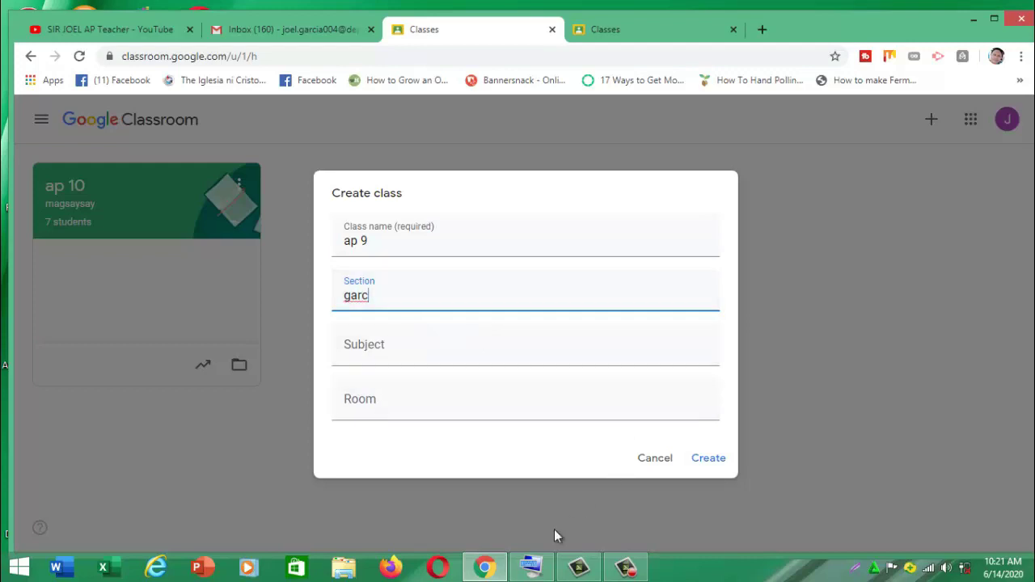
pyautogui.click(531, 568)
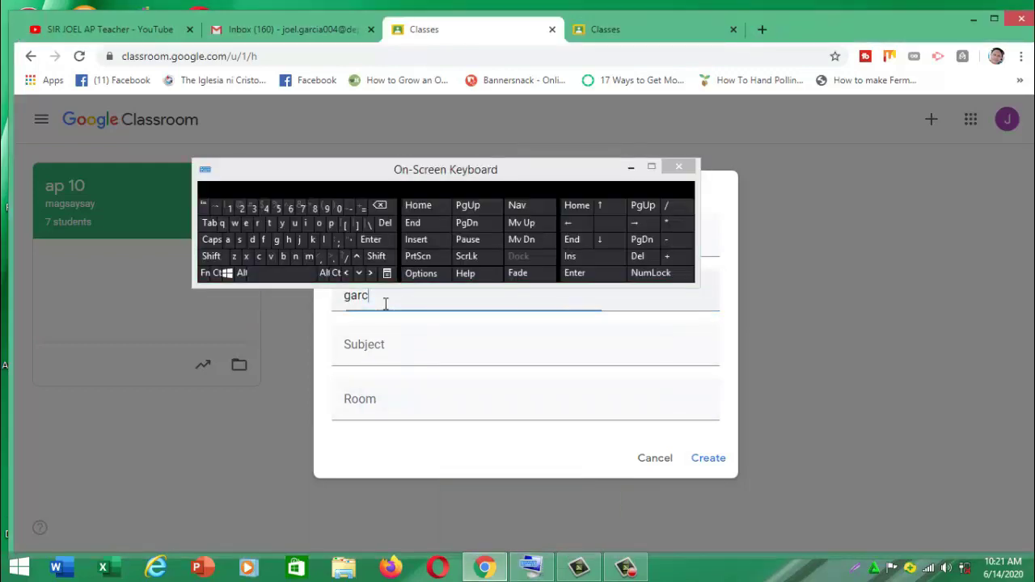
pyautogui.click(307, 221)
pyautogui.write('a')
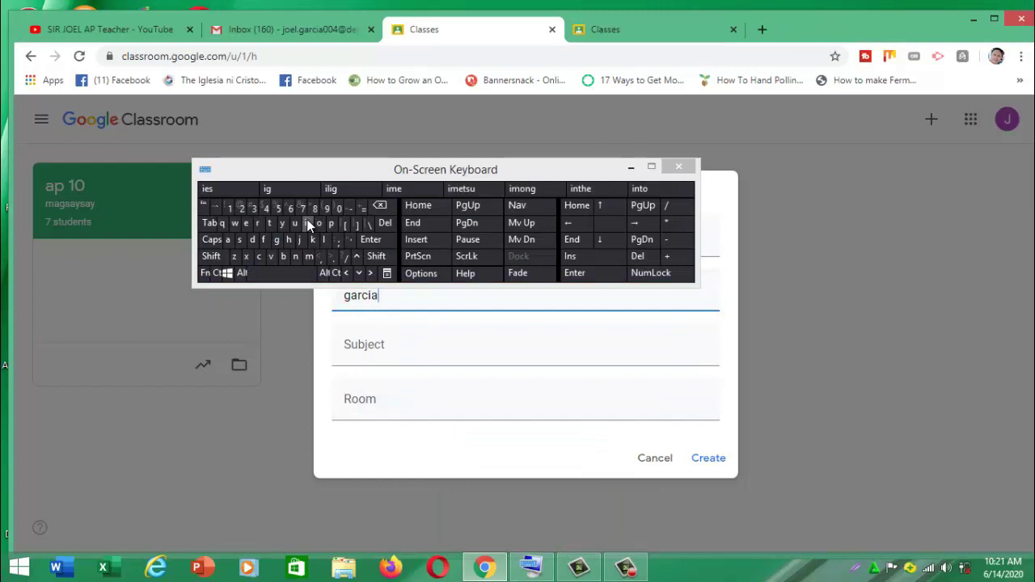
pyautogui.click(630, 169)
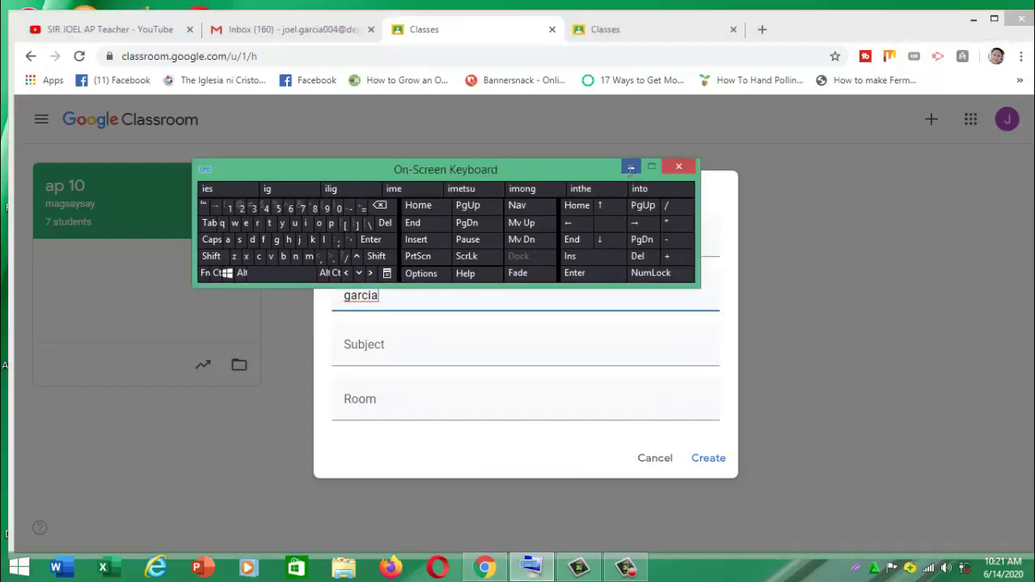
# Set the new class's subject to "aral pan", leave the room empty and cancel the class creation.
pyautogui.click(400, 354)
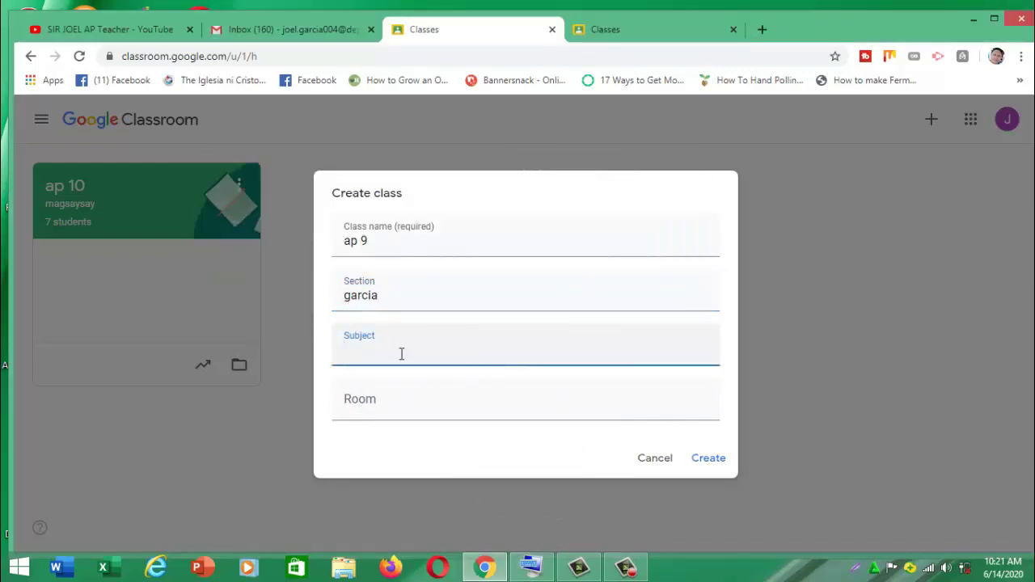
pyautogui.write('aral pan')
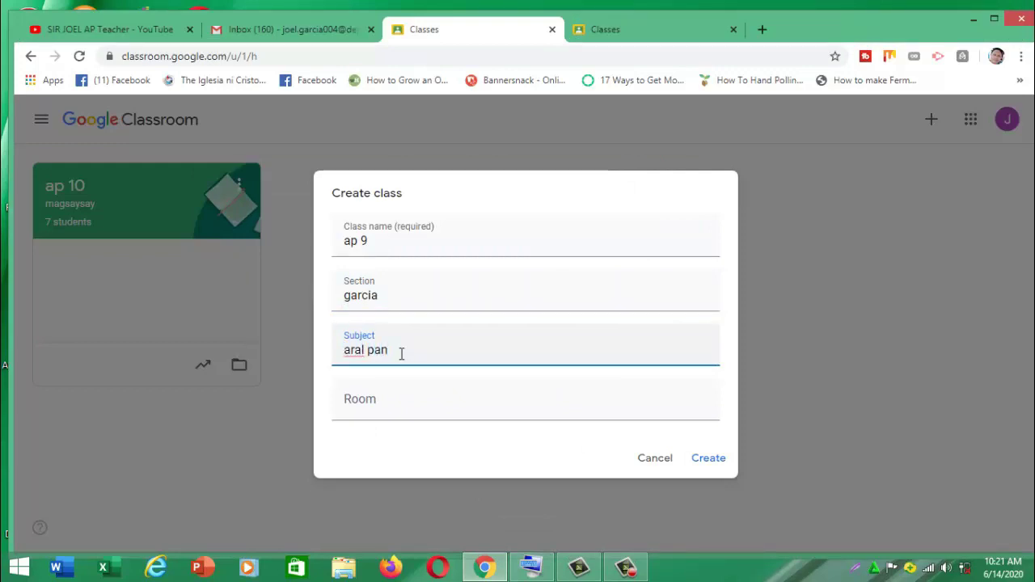
pyautogui.click(396, 410)
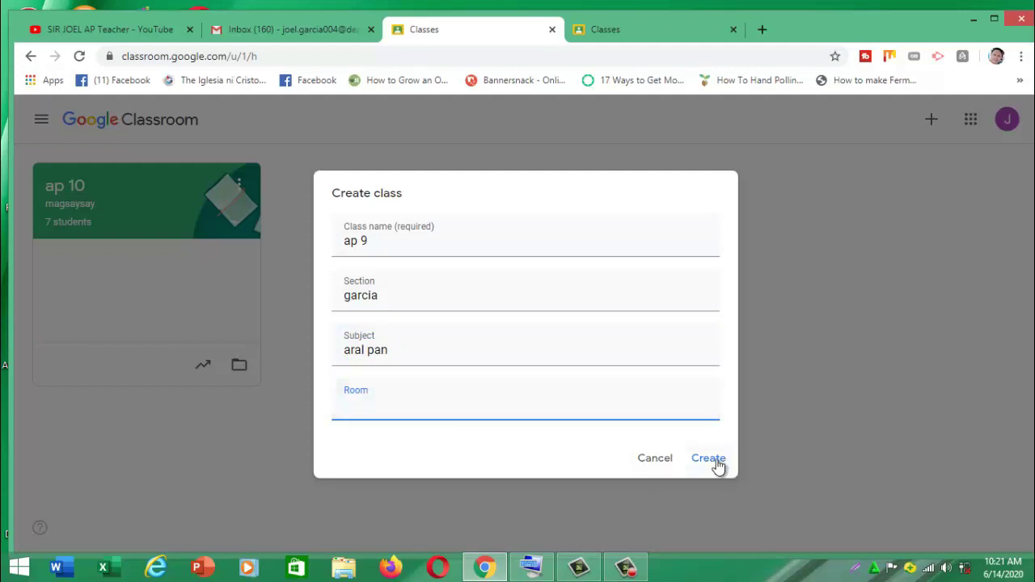
pyautogui.click(670, 459)
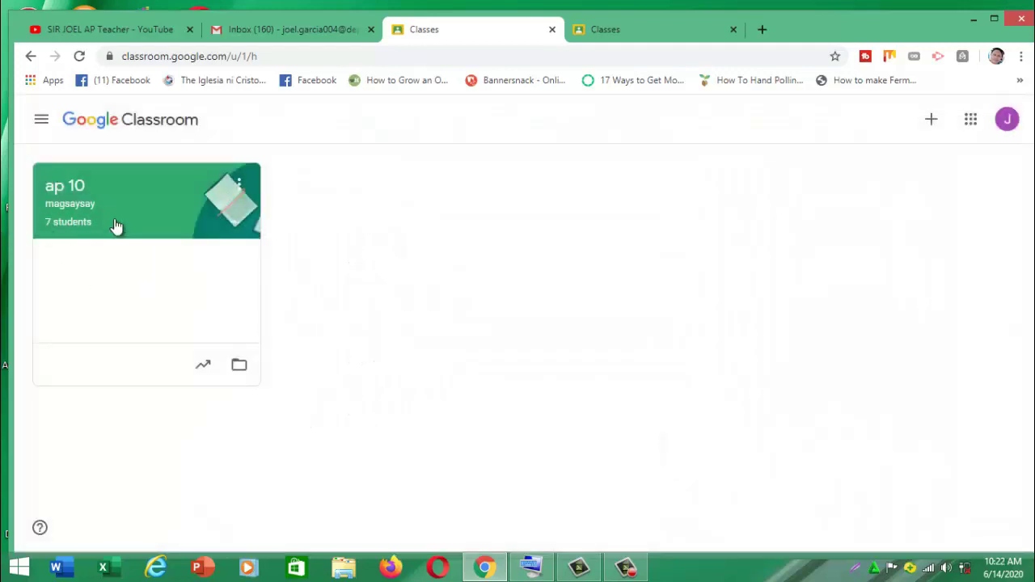
# Open the ap 10 magsaysay class and close the personal account's Classroom page.
pyautogui.click(92, 211)
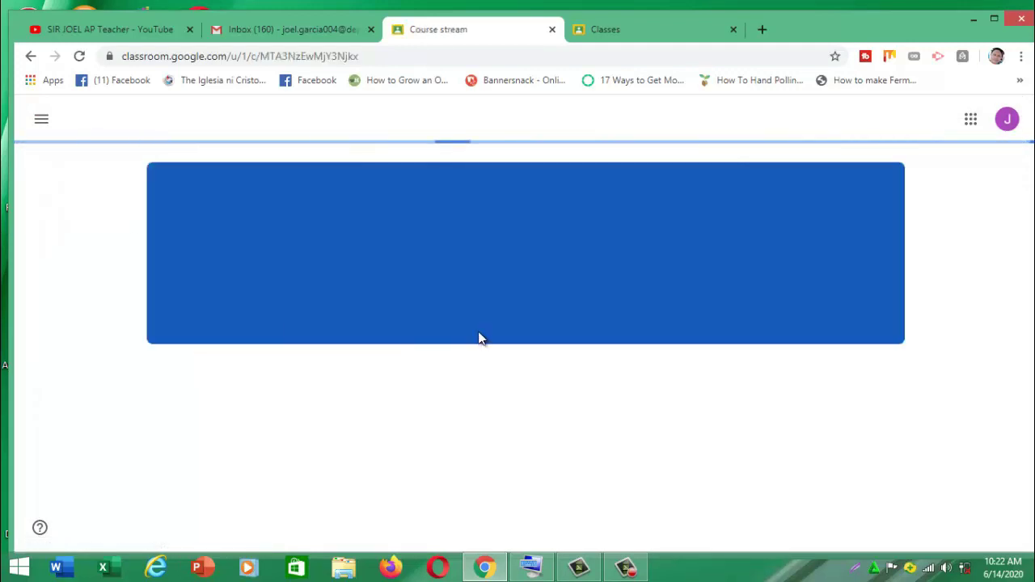
pyautogui.click(733, 29)
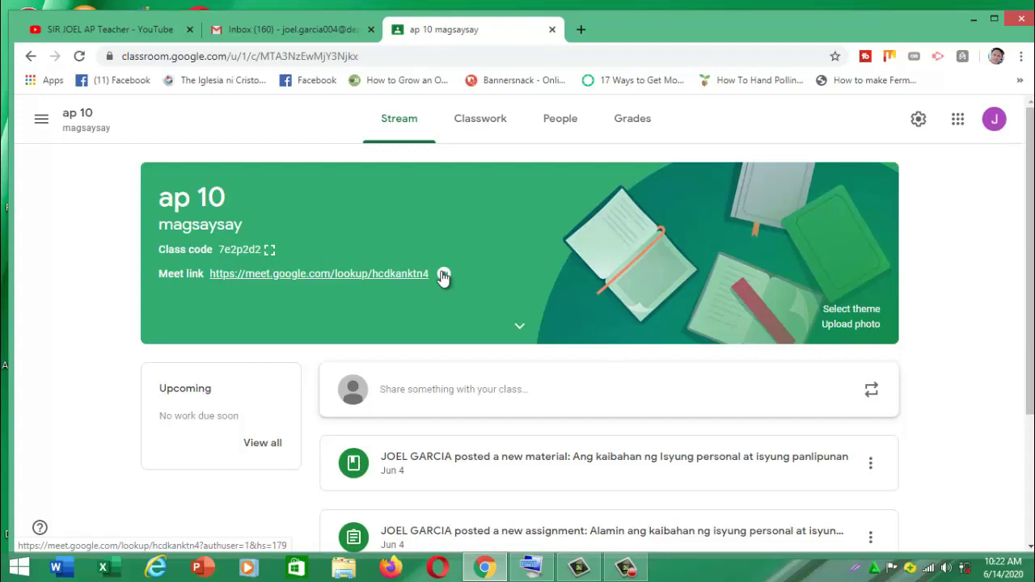
# Examine the posts in the ap 10 class stream and the entries of the main navigation menu.
pyautogui.scroll(-3, 443, 276)
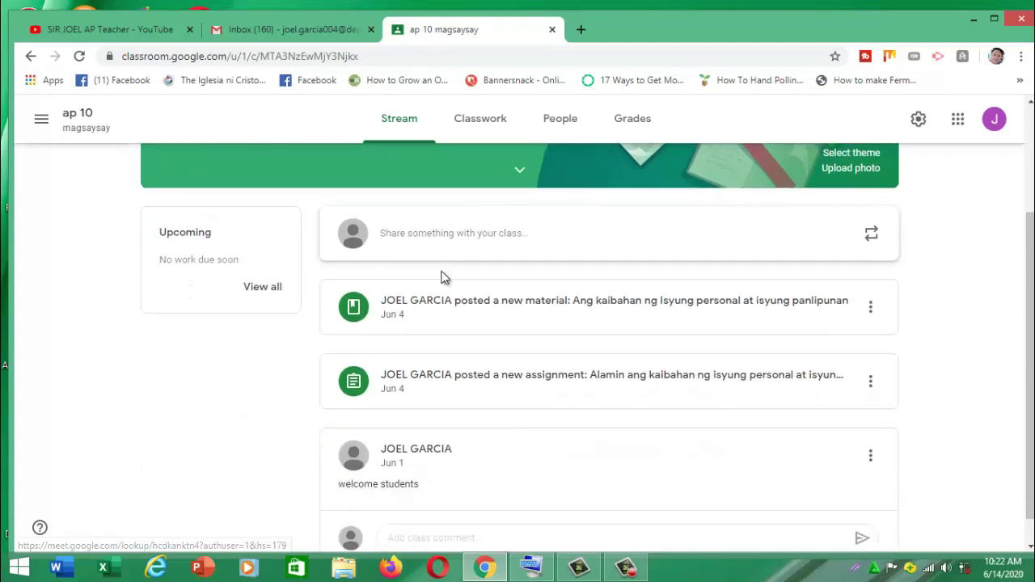
pyautogui.scroll(3, 452, 347)
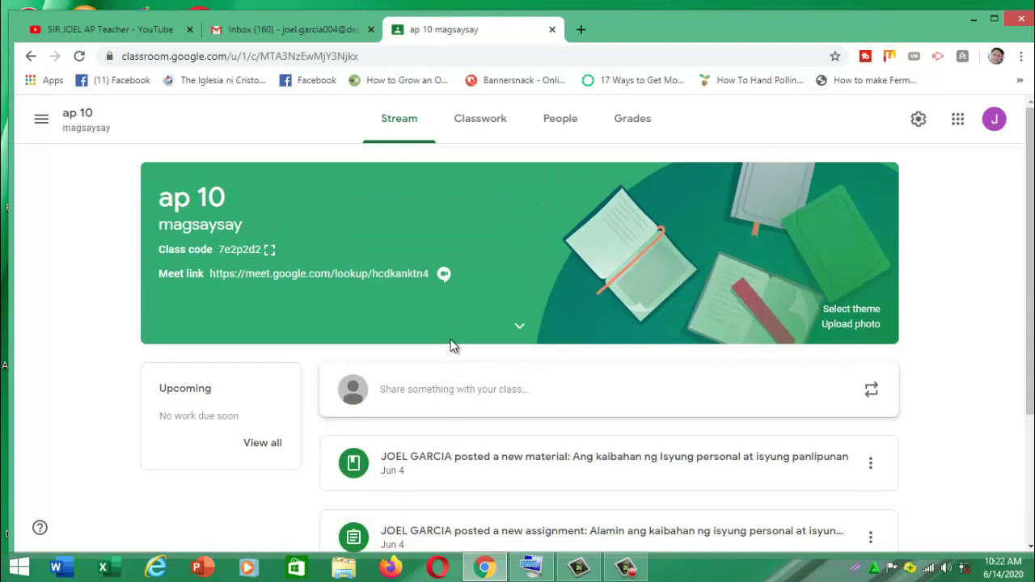
pyautogui.click(42, 121)
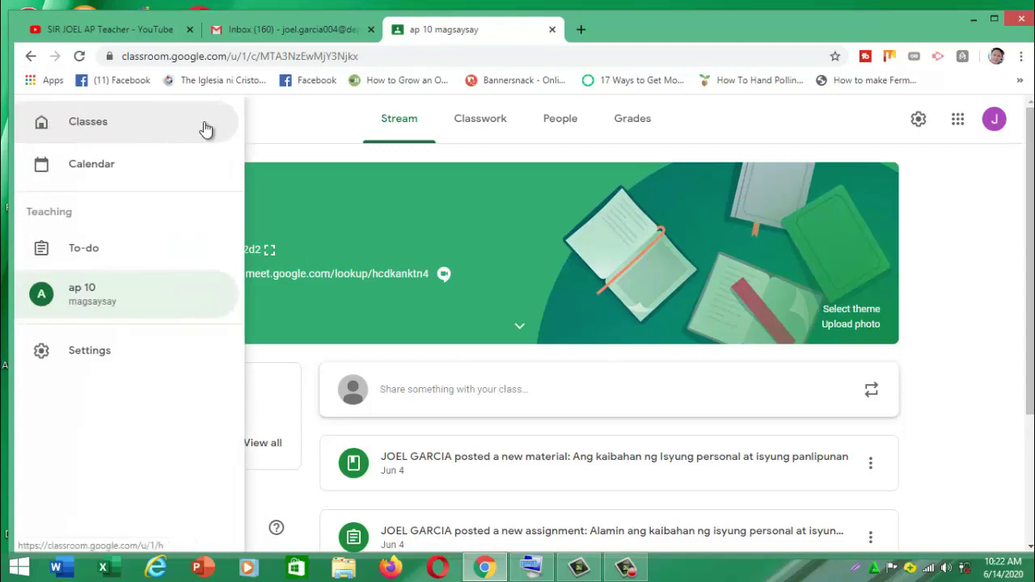
pyautogui.click(288, 129)
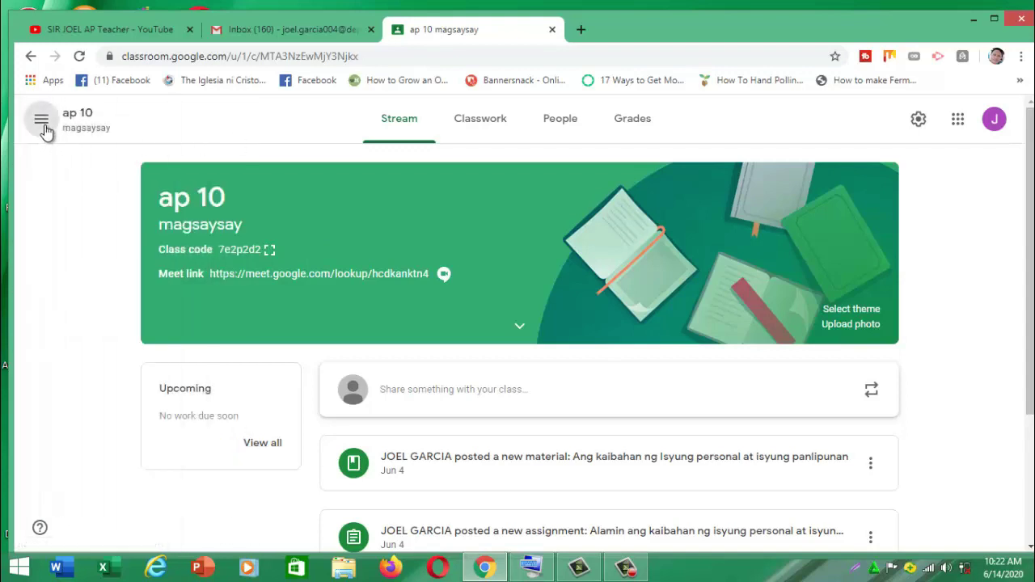
pyautogui.click(41, 121)
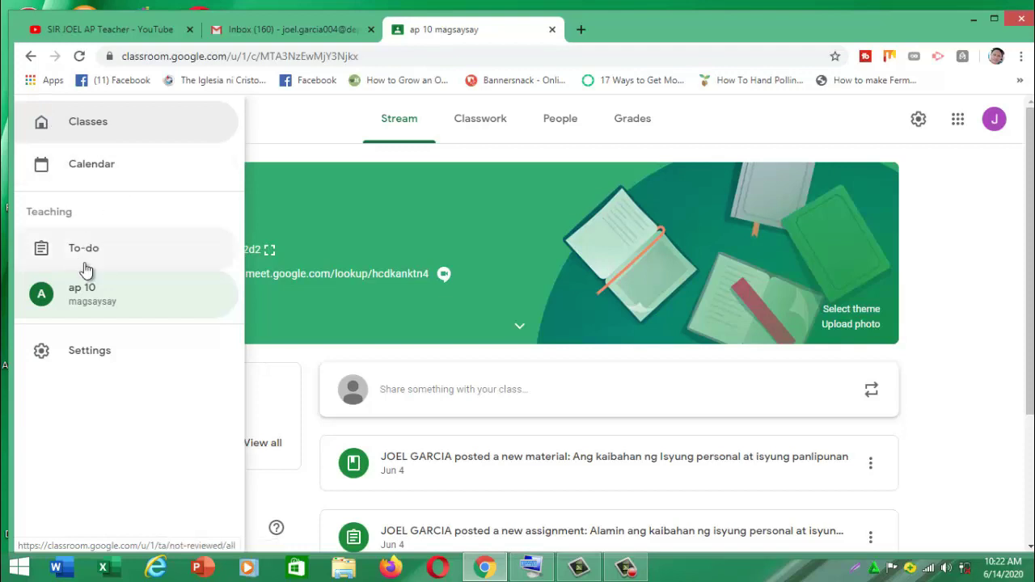
pyautogui.click(275, 119)
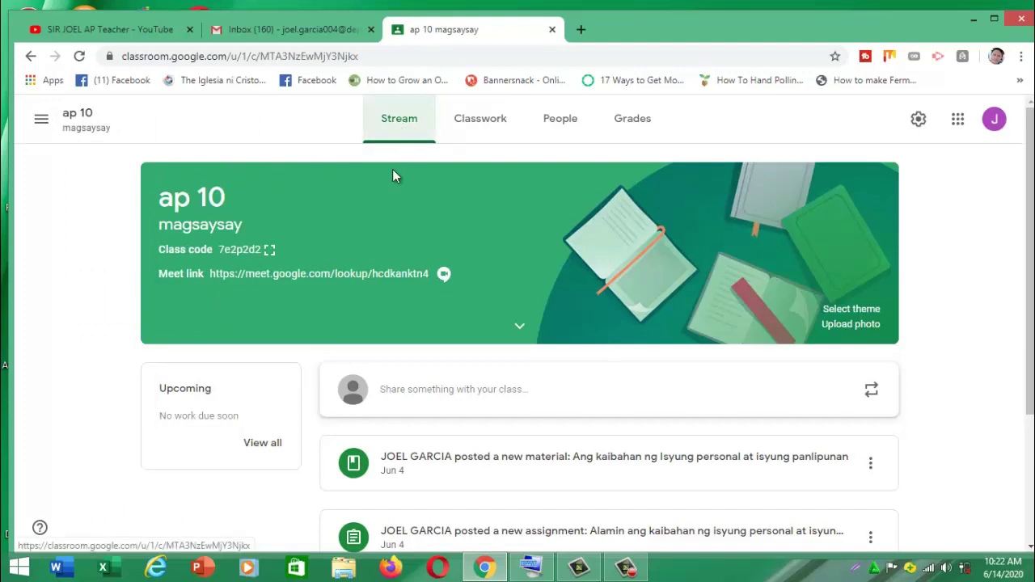
# Draft a stream announcement for all students reading "welcome class to my subject panl".
pyautogui.scroll(-3, 199, 277)
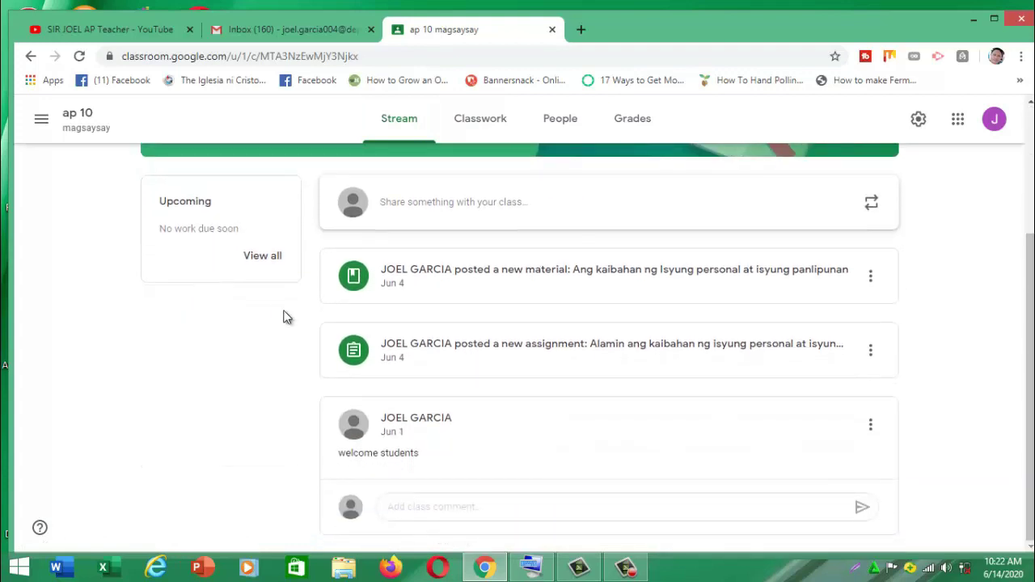
pyautogui.scroll(3, 283, 317)
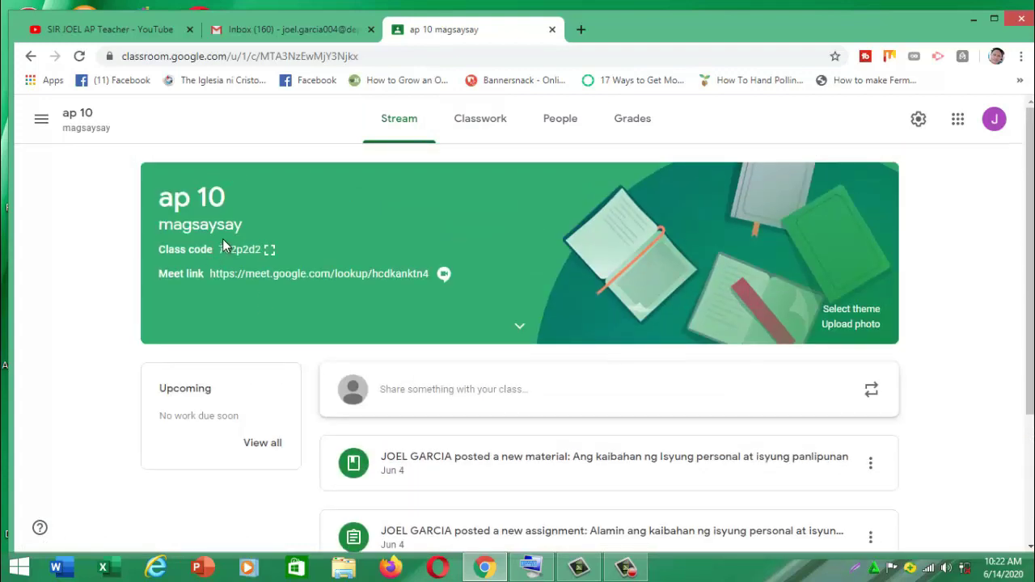
pyautogui.scroll(-1, 225, 255)
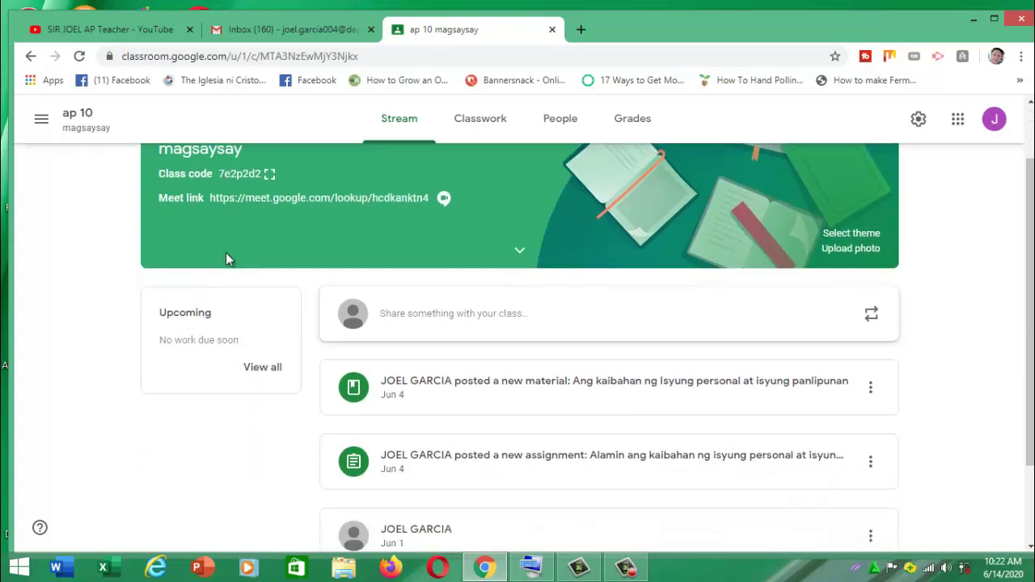
pyautogui.scroll(-1, 227, 259)
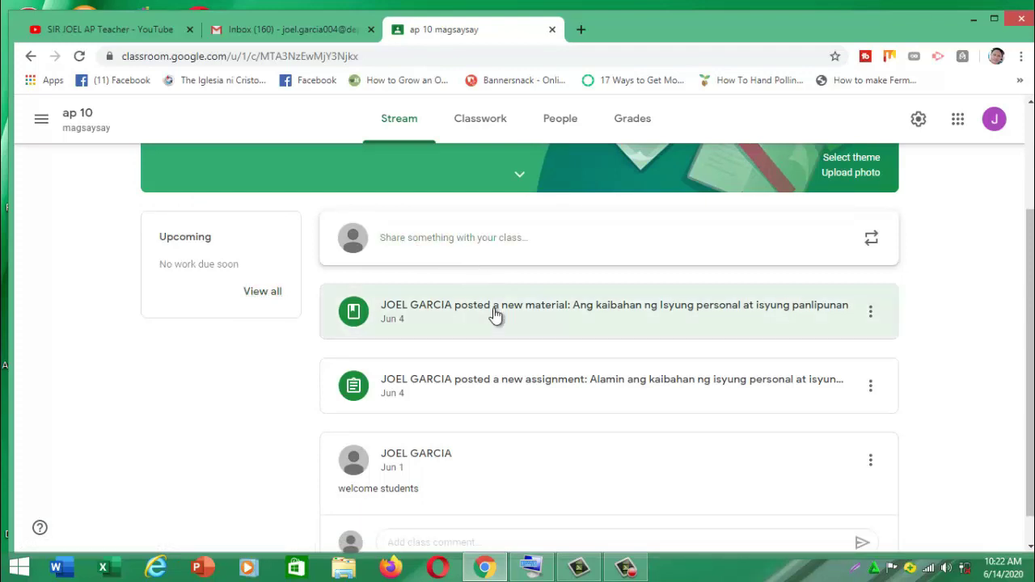
pyautogui.click(450, 249)
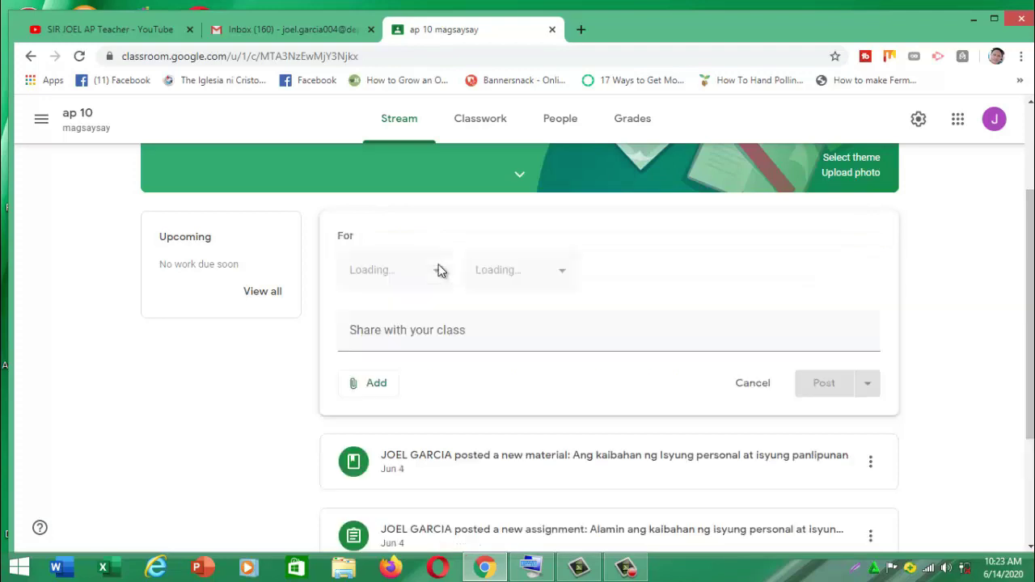
pyautogui.click(441, 410)
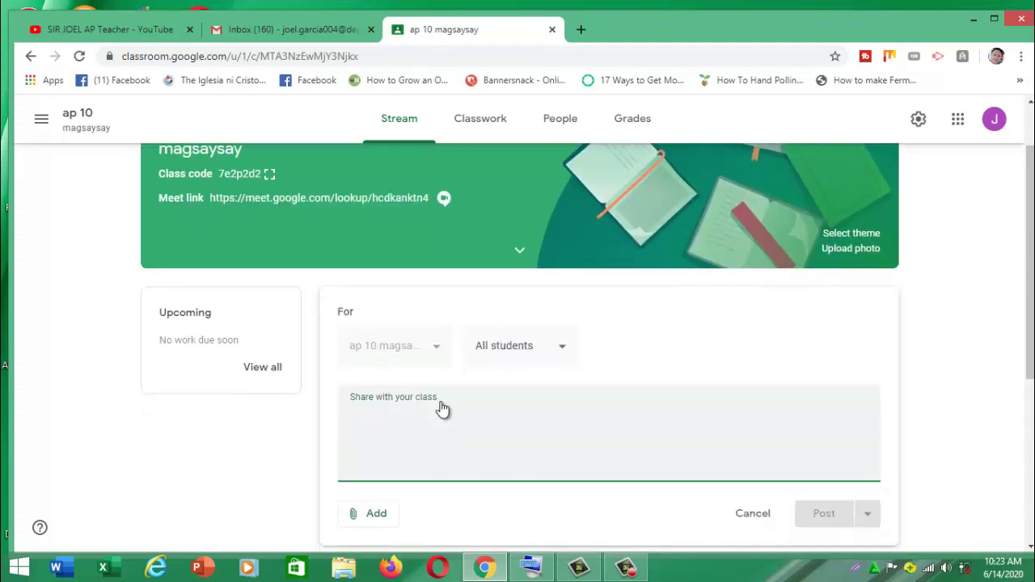
pyautogui.write('welc')
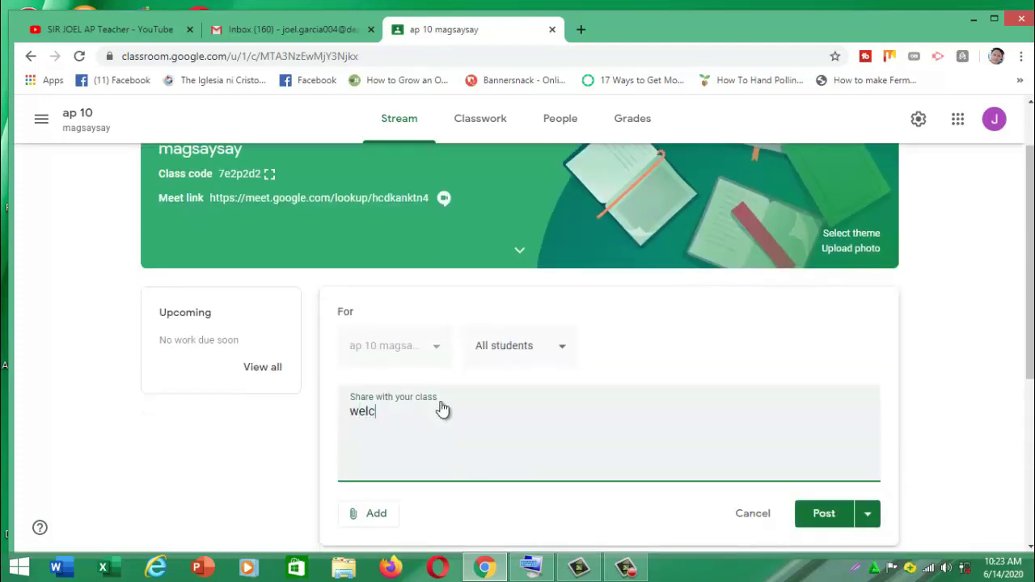
pyautogui.write('ome class to my')
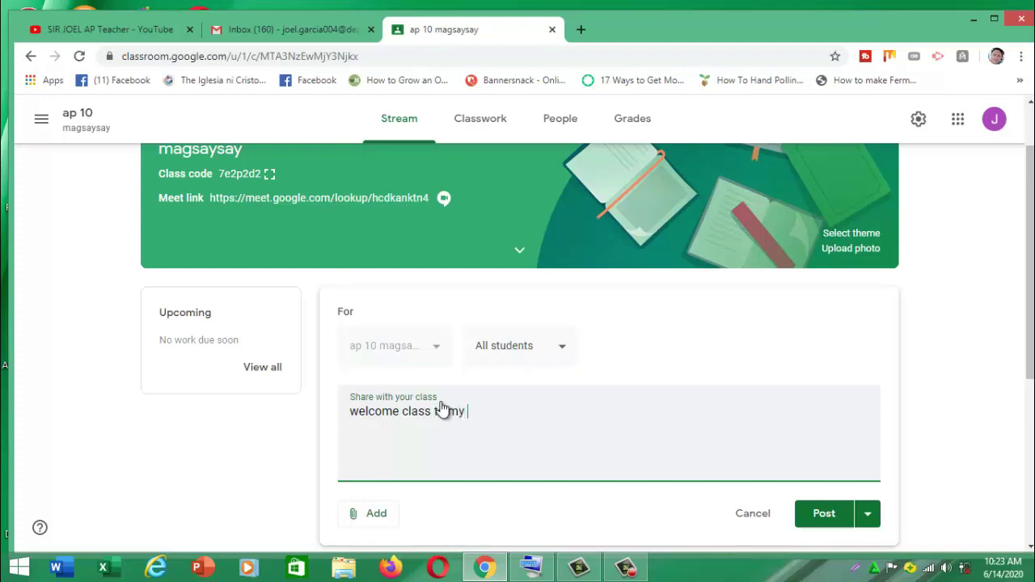
pyautogui.write(' subjes')
pyautogui.press('BackSpace')
pyautogui.write('ct panl')
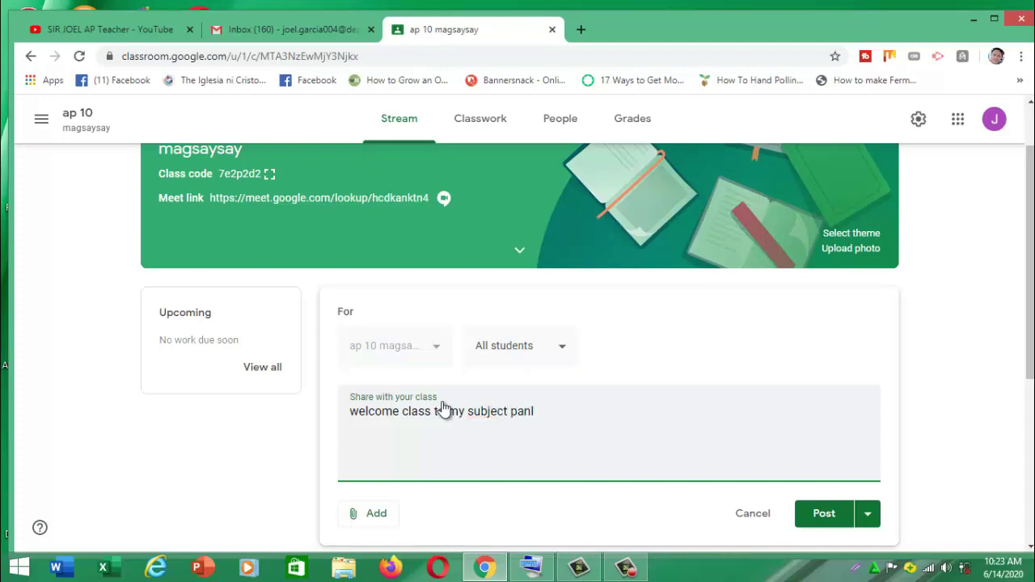
# Examine the announcement form's attachment and posting options and the existing posts in the ap 10 stream.
pyautogui.scroll(-2, 443, 408)
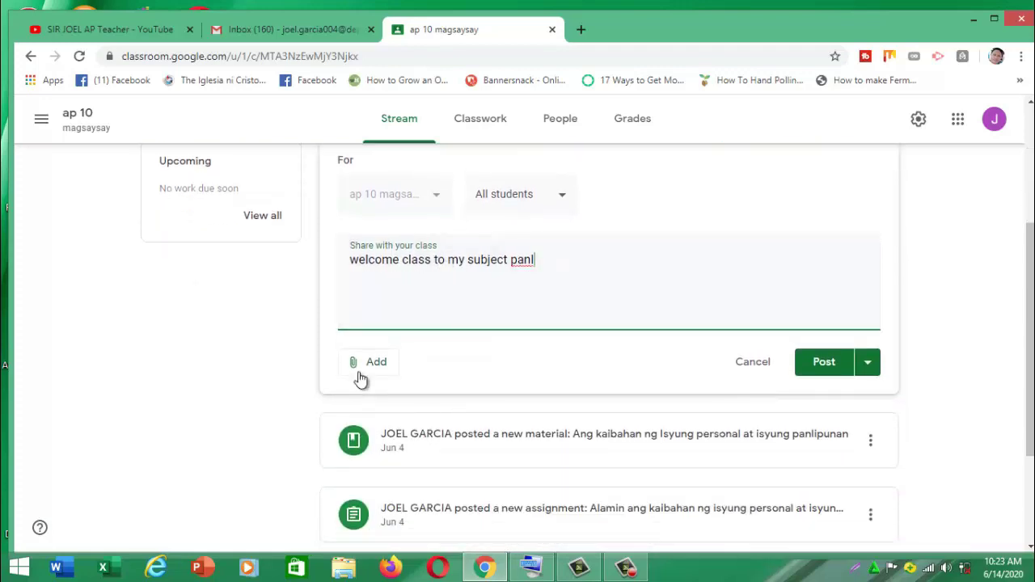
pyautogui.scroll(-1, 433, 364)
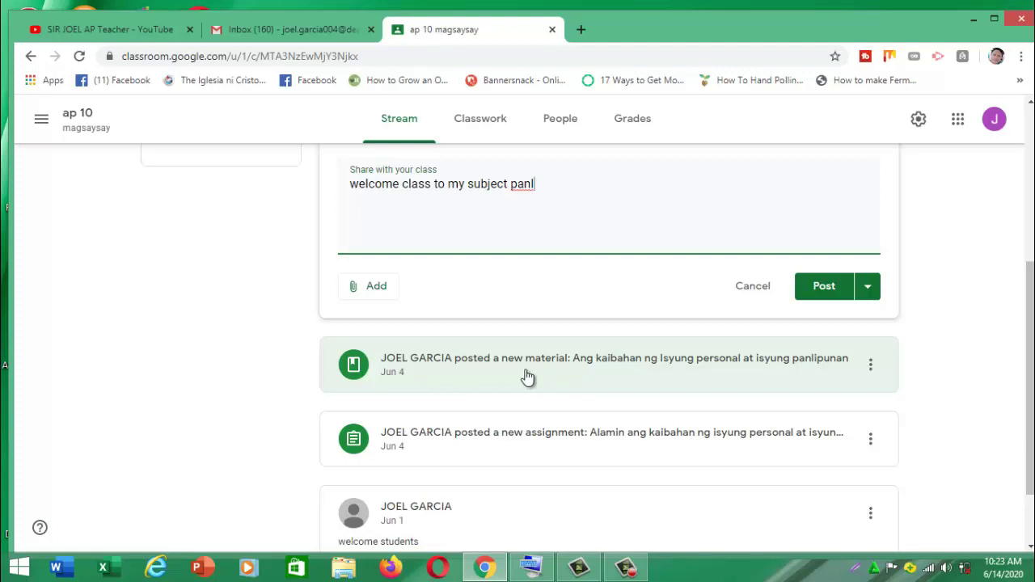
pyautogui.scroll(-1, 528, 378)
pyautogui.scroll(5, 561, 449)
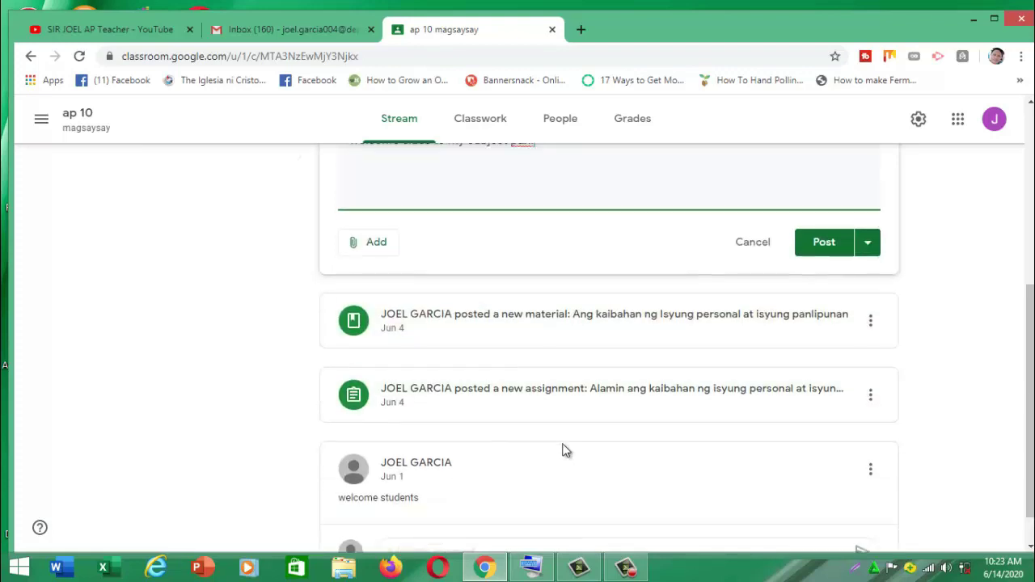
pyautogui.scroll(-5, 564, 450)
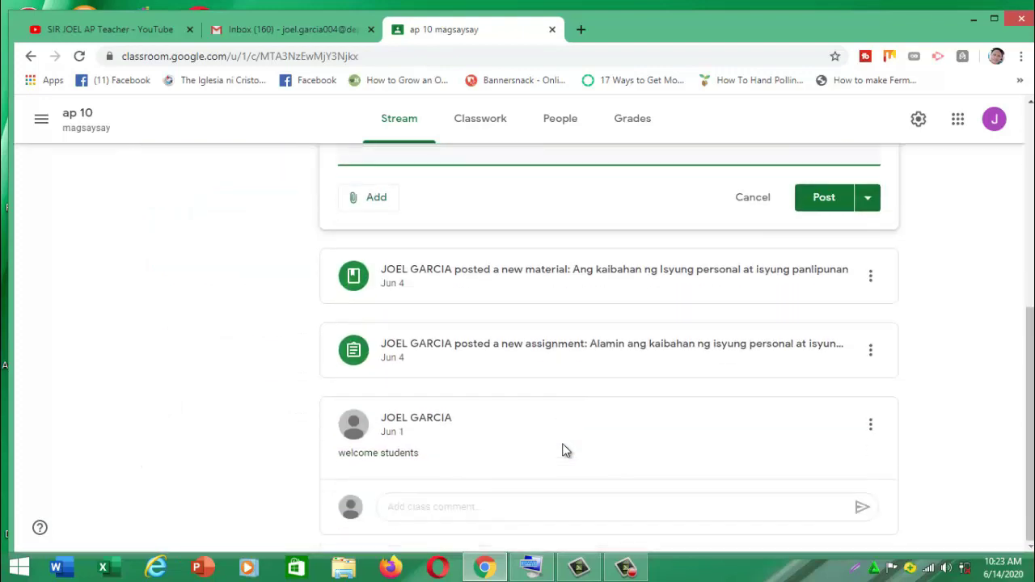
pyautogui.scroll(5, 565, 450)
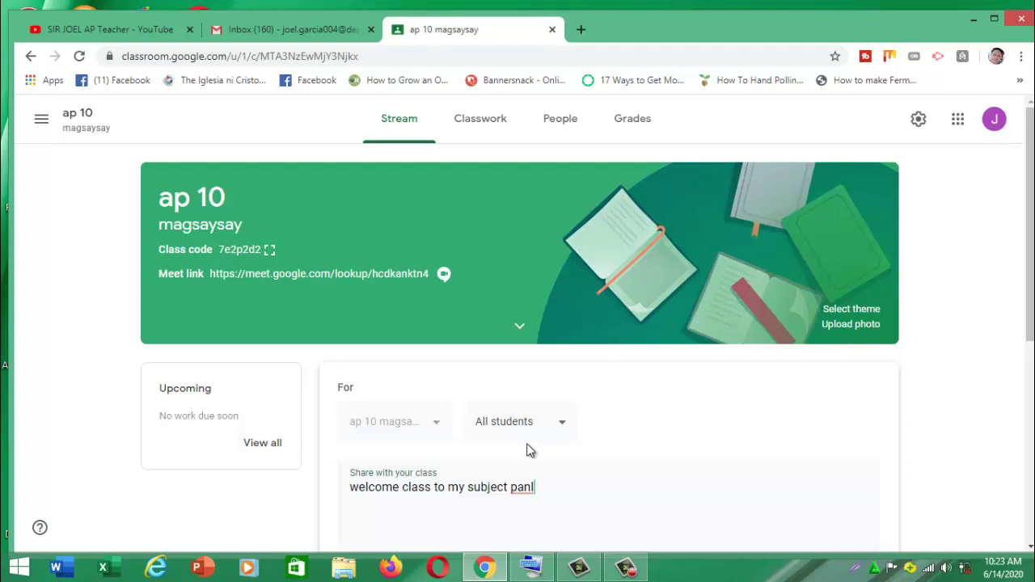
pyautogui.scroll(-5, 528, 450)
pyautogui.scroll(5, 527, 450)
# Go to the class's Classwork page, discarding the unsaved announcement.
pyautogui.click(487, 122)
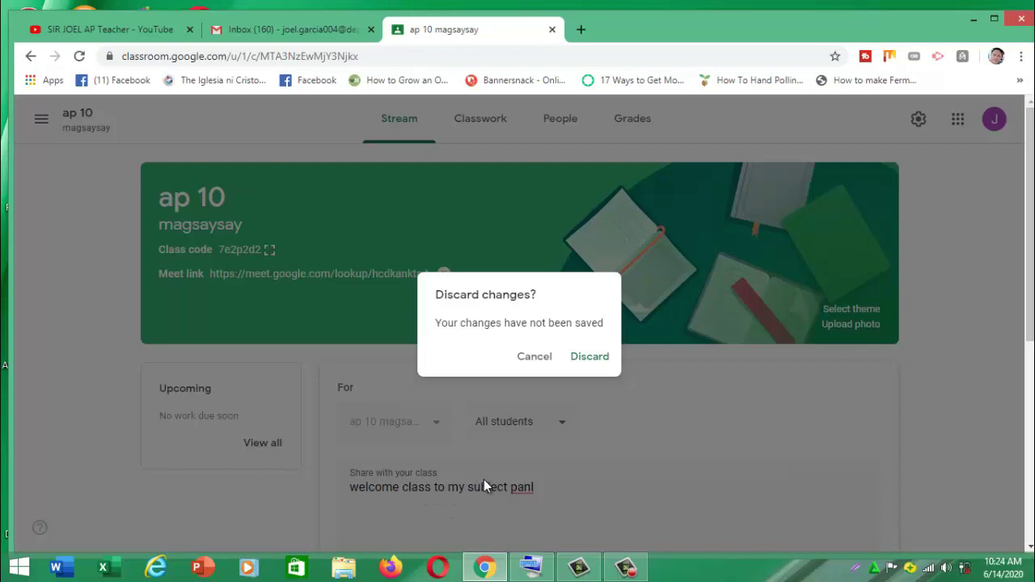
pyautogui.click(597, 365)
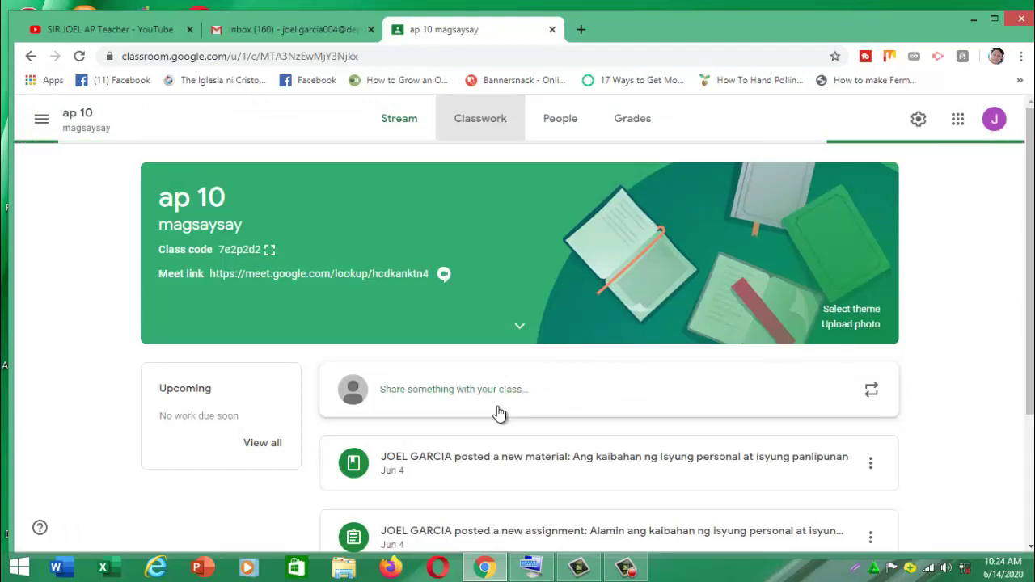
pyautogui.scroll(-2, 499, 413)
pyautogui.scroll(2, 499, 413)
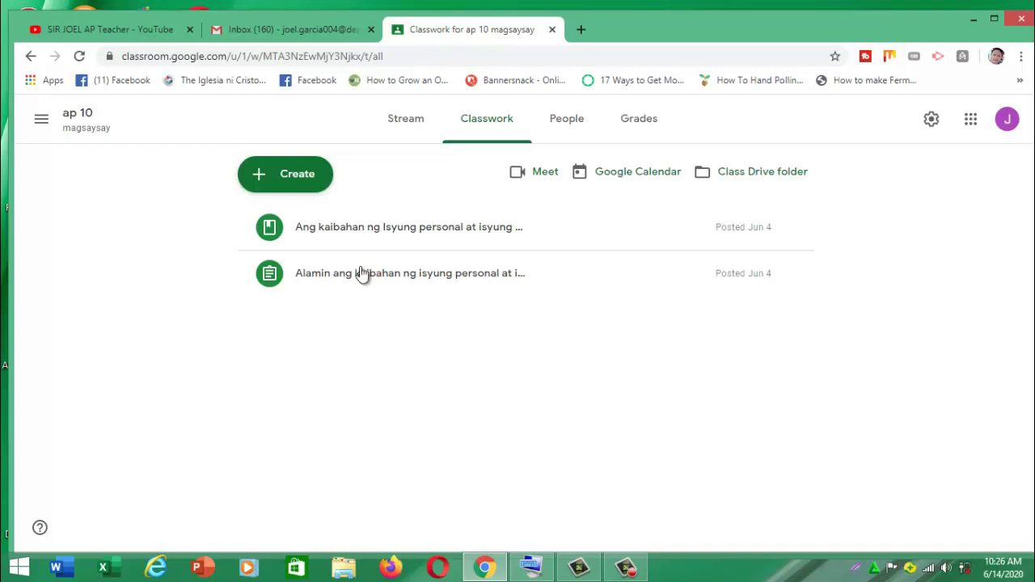
# Create a new assignment for the ap 10 class and begin its title with "para sa".
pyautogui.click(307, 178)
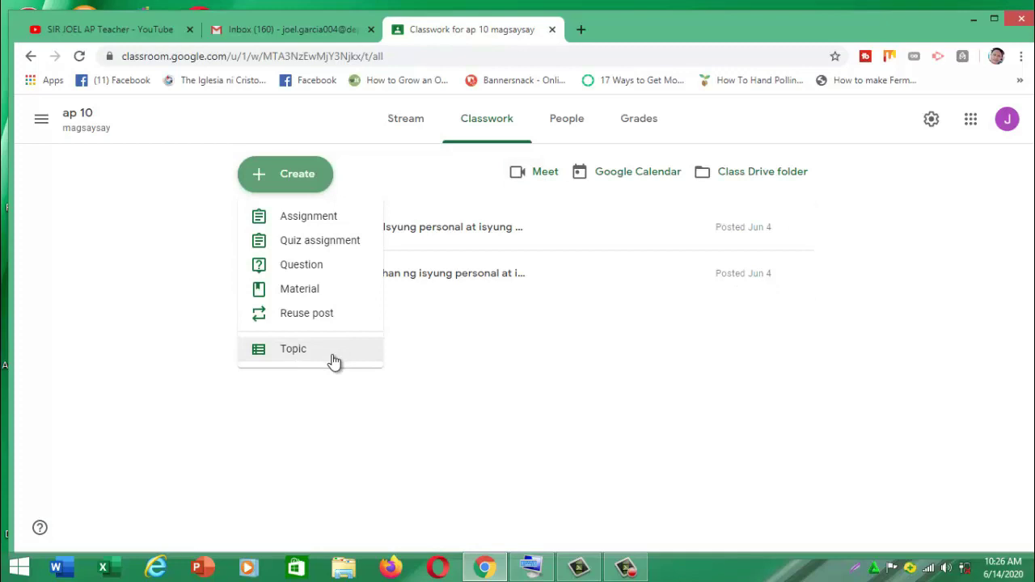
pyautogui.click(316, 227)
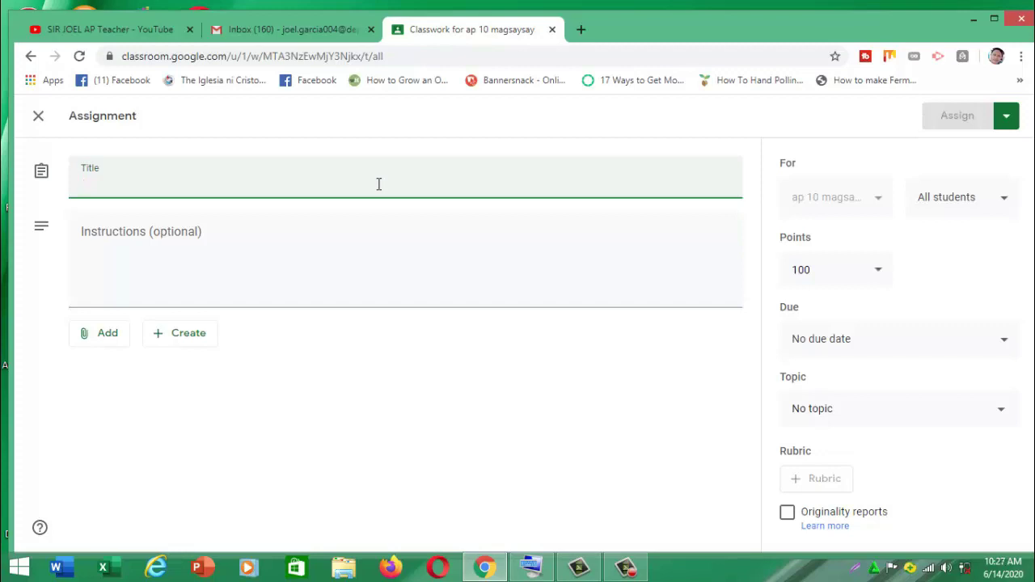
pyautogui.write('a')
pyautogui.write('o')
pyautogui.press('BackSpace')
pyautogui.press('BackSpace')
pyautogui.write('para sa')
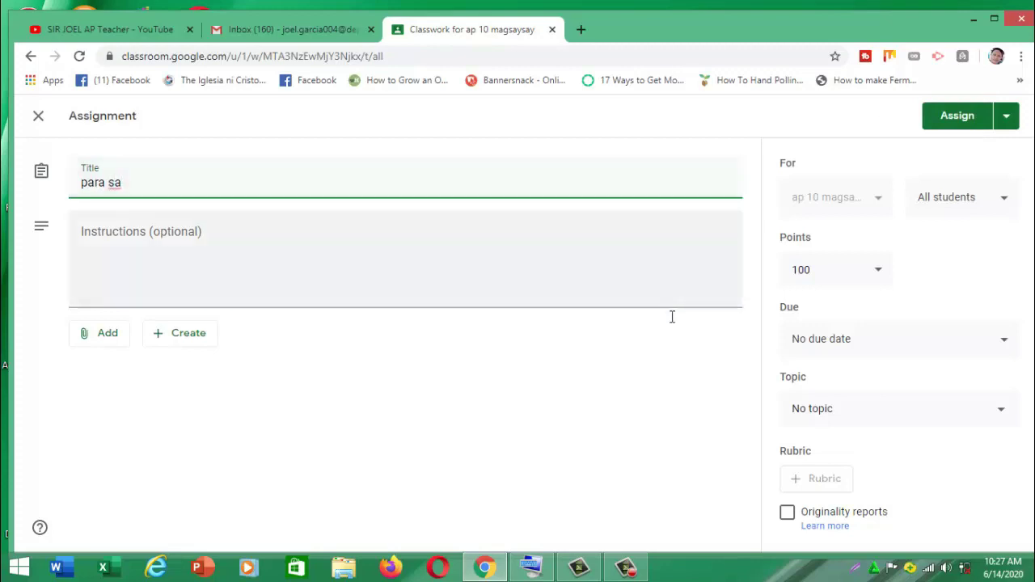
# Complete the assignment title as "para sa iyo ano ang kontemporaryong isyu?", using the On-Screen Keyboard for the letter i.
pyautogui.click(533, 567)
pyautogui.click(307, 224)
pyautogui.write('yo')
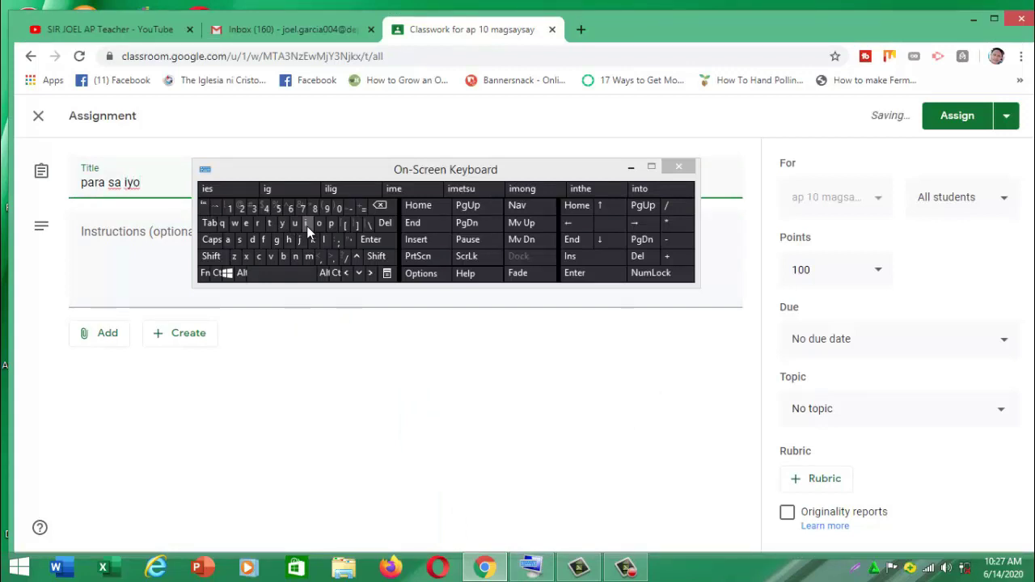
pyautogui.write(' ano ang')
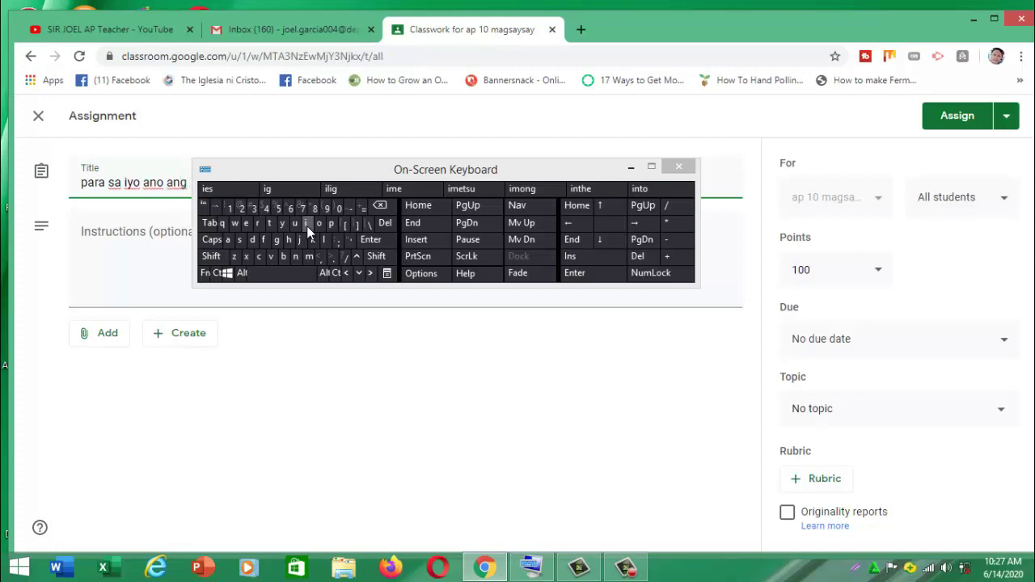
pyautogui.click(632, 169)
pyautogui.write('kontemporaryong')
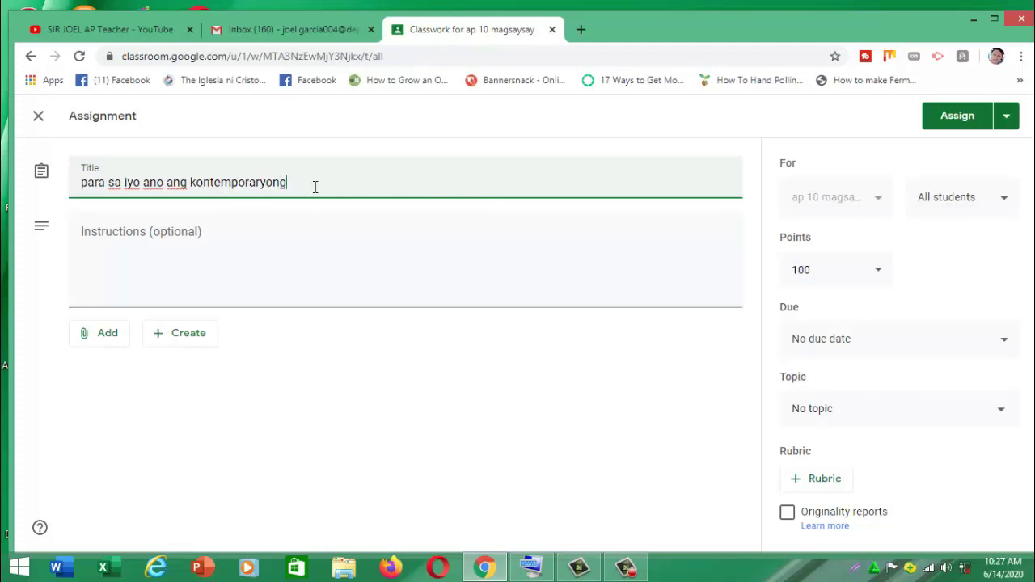
pyautogui.moveTo(568, 572)
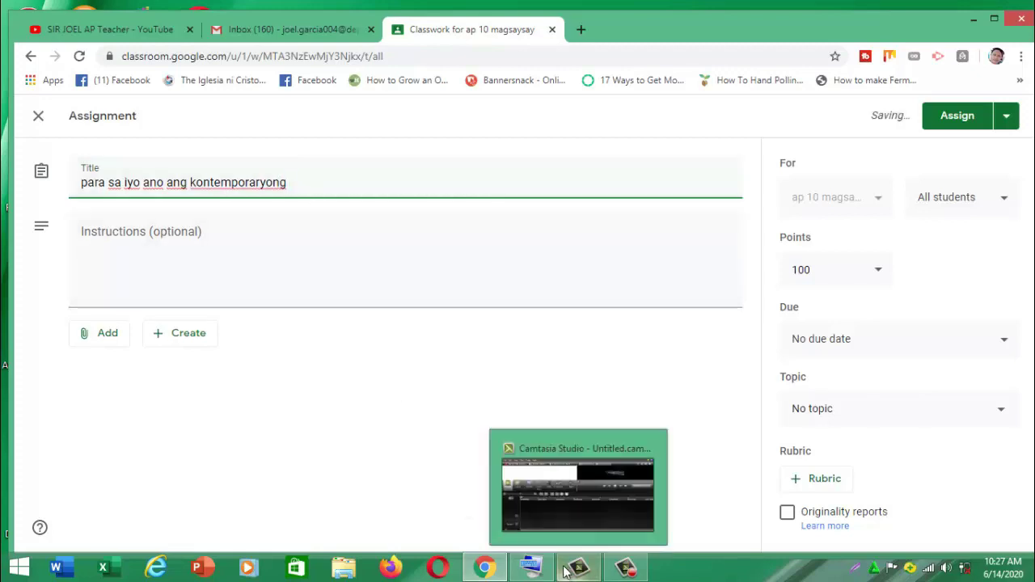
pyautogui.click(531, 569)
pyautogui.moveTo(431, 172); pyautogui.dragTo(391, 367)
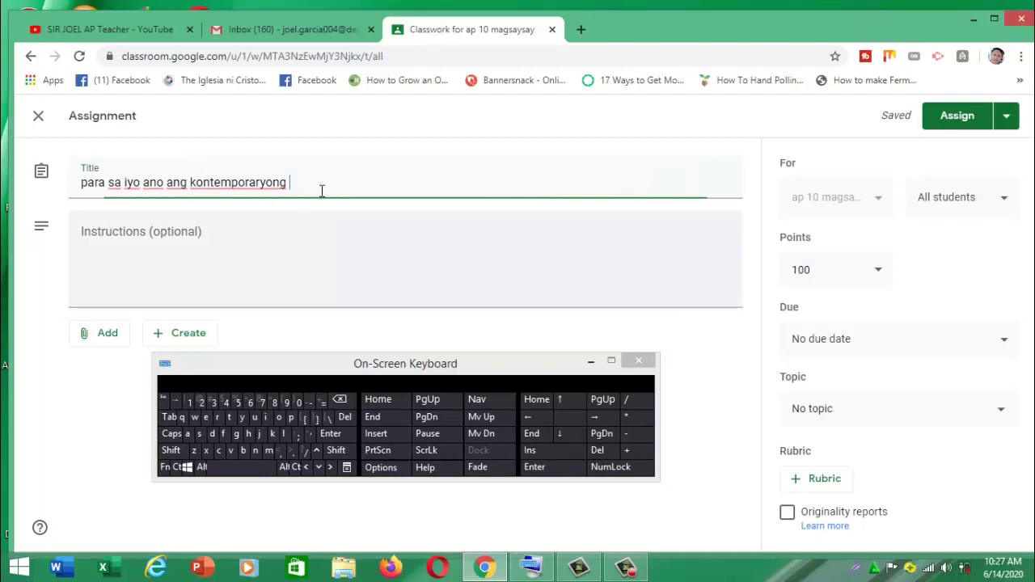
pyautogui.click(268, 417)
pyautogui.write('syu')
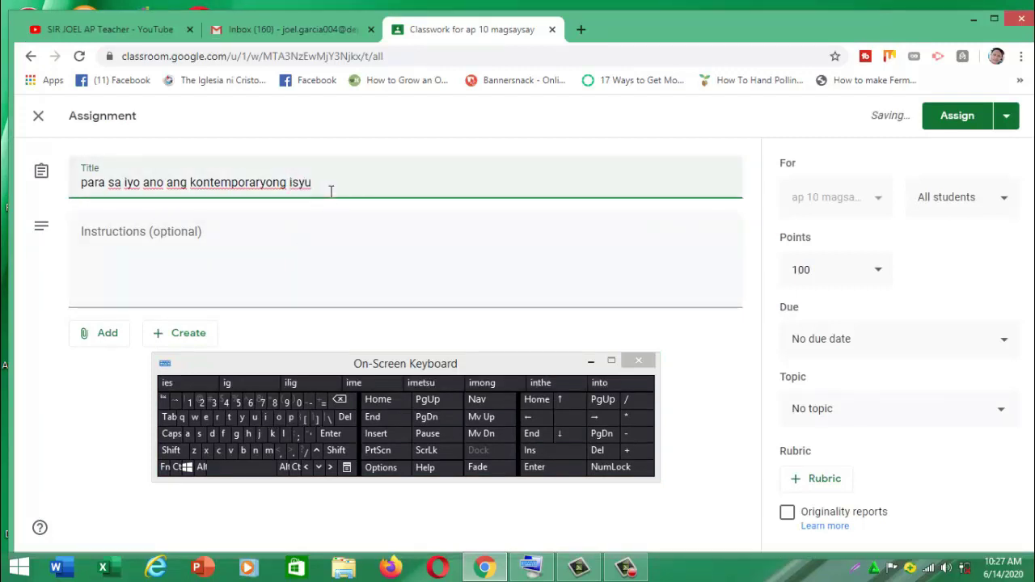
pyautogui.write('?')
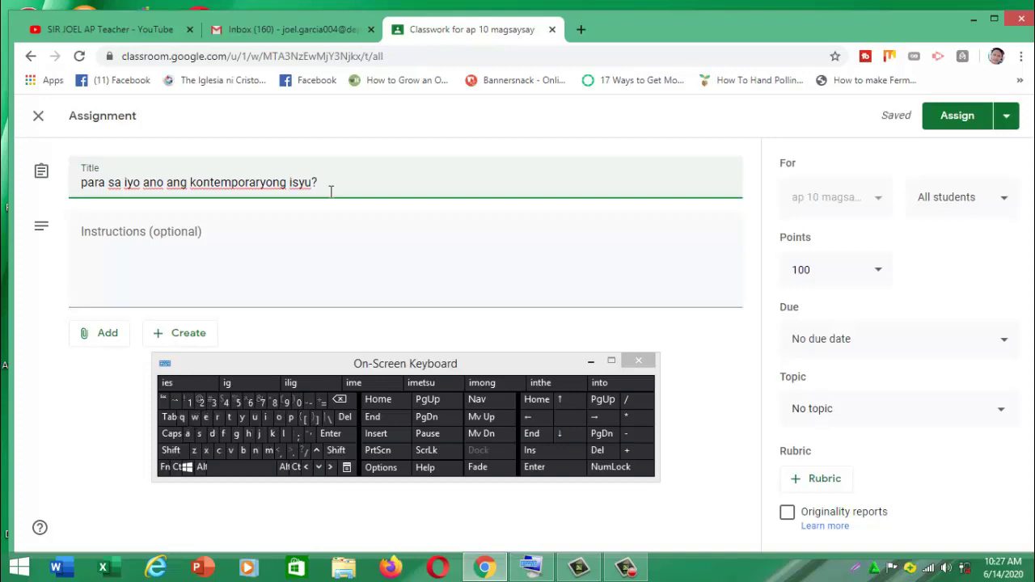
# Enter the assignment instructions "Sagutin ito batay sa iyong pagka unawa".
pyautogui.click(161, 235)
pyautogui.write('Sa')
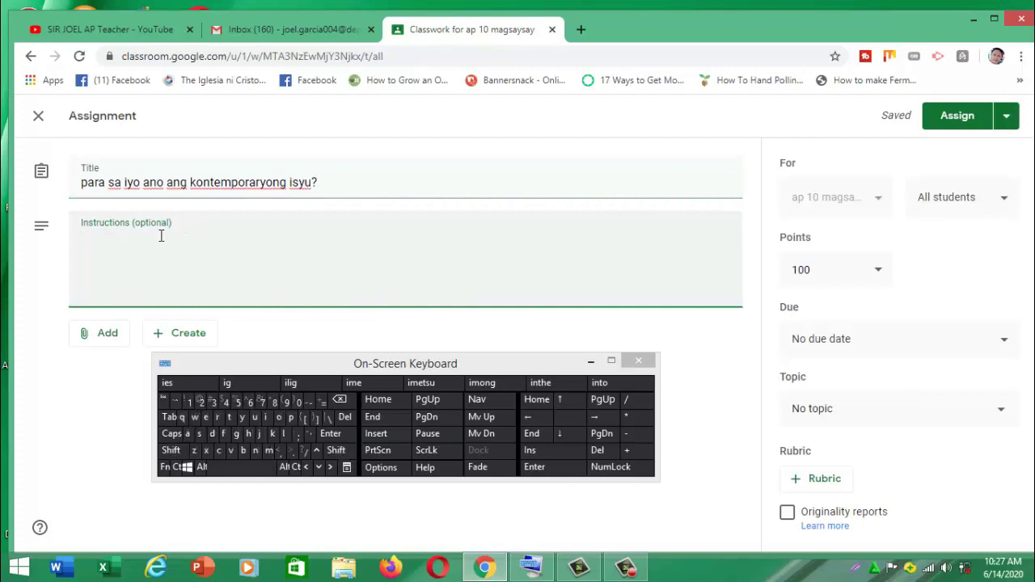
pyautogui.write('gut')
pyautogui.click(266, 418)
pyautogui.write('n ')
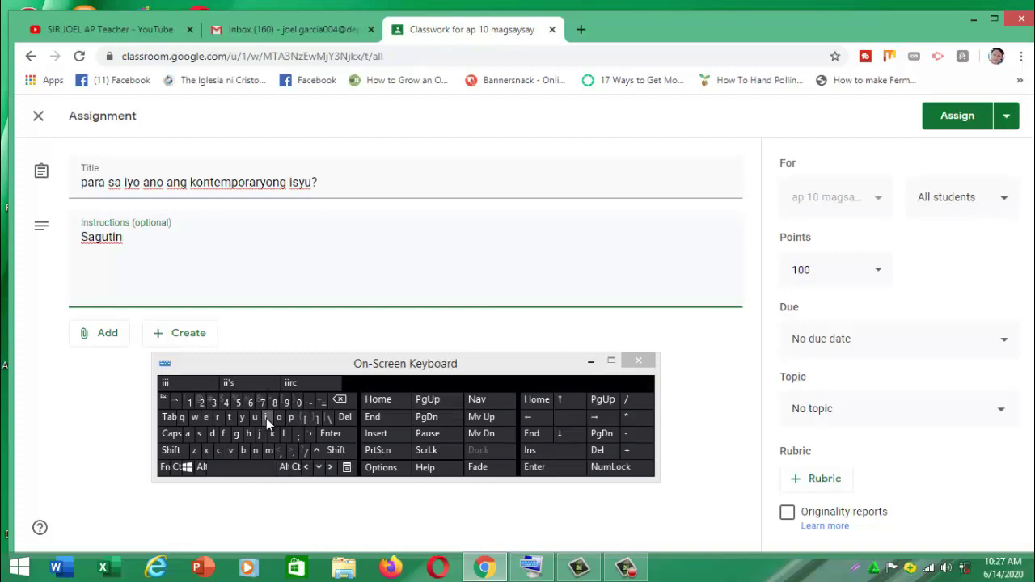
pyautogui.write('ito ')
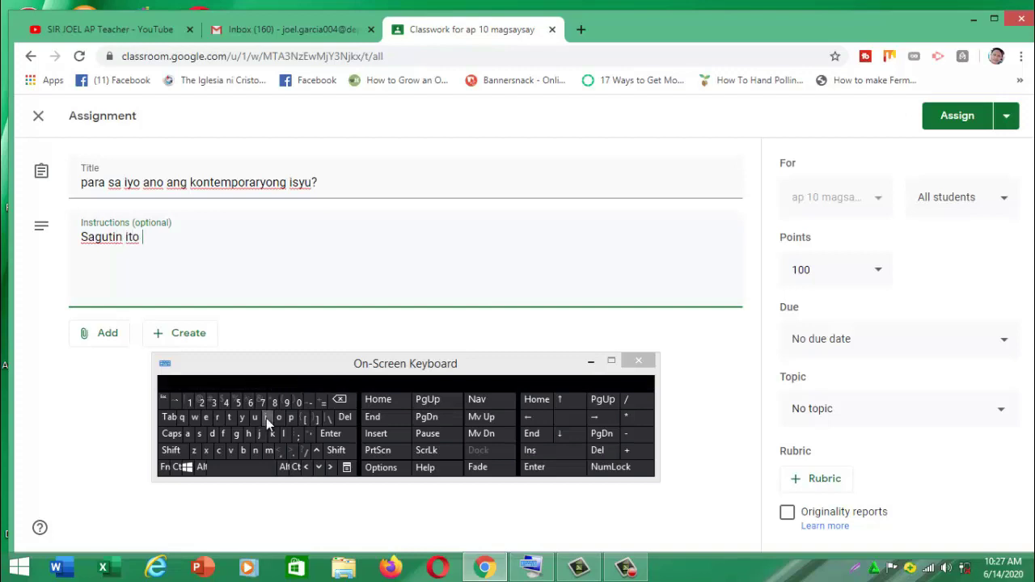
pyautogui.write('batay sa iyong pagka unawa')
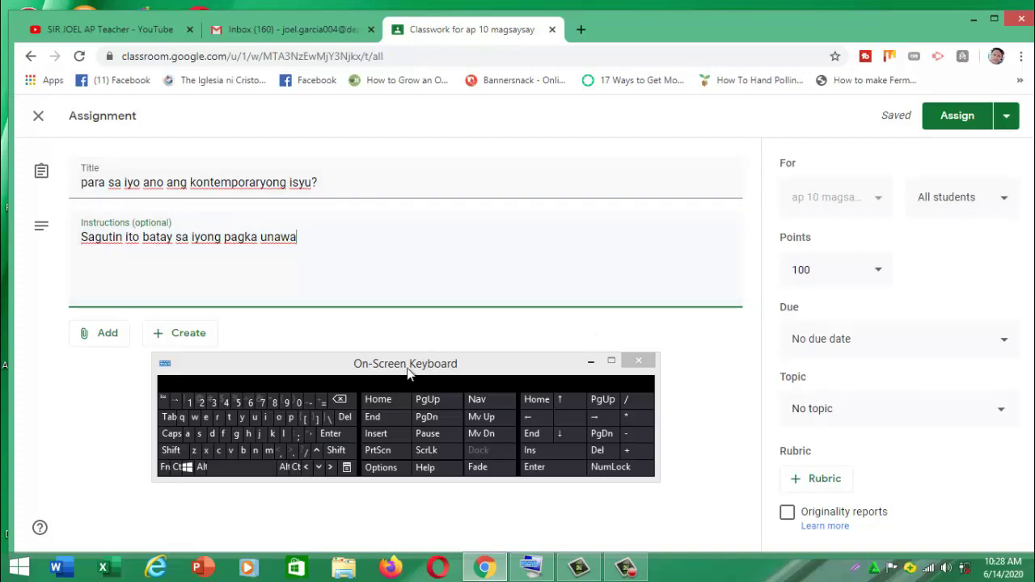
# Attach the file AP 7 I-PLAN 1.doc from the device to the assignment, getting the On-Screen Keyboard out of the way.
pyautogui.moveTo(423, 363); pyautogui.dragTo(682, 134)
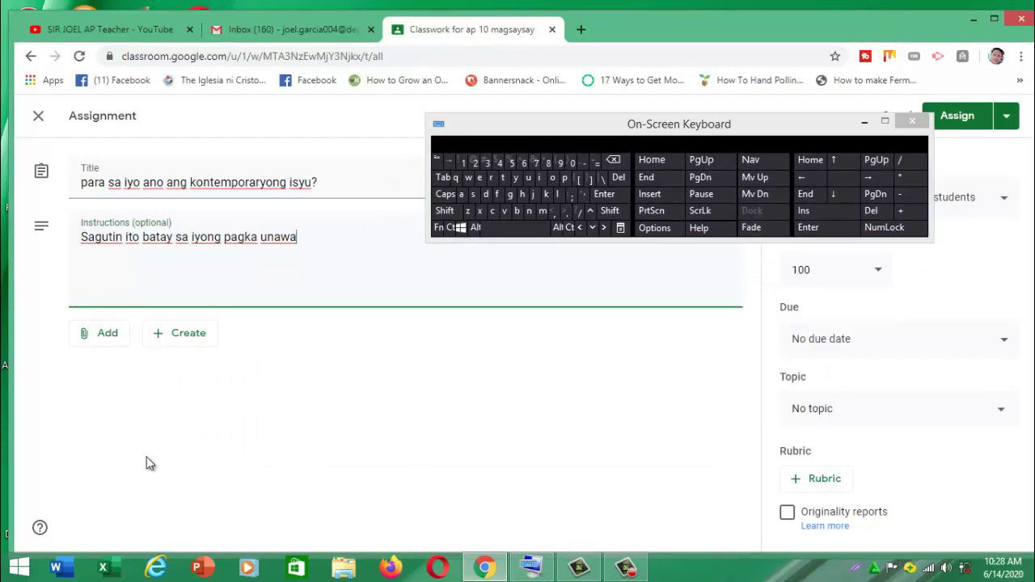
pyautogui.click(109, 343)
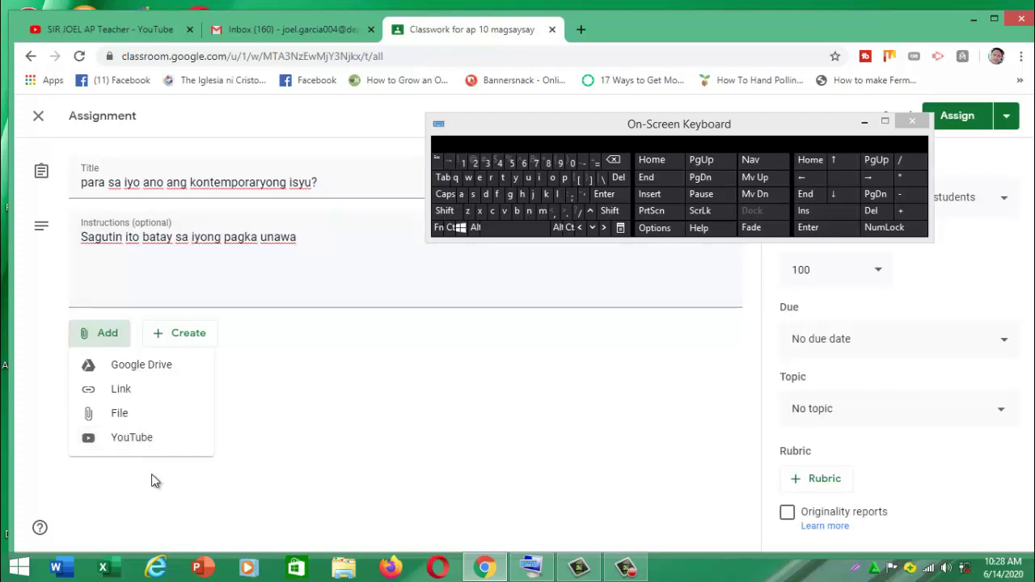
pyautogui.click(136, 415)
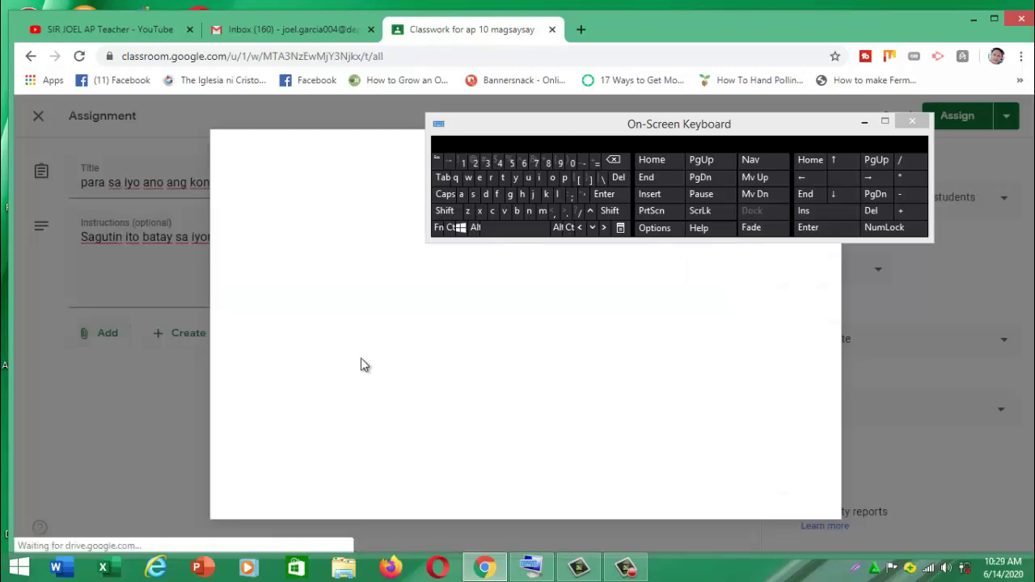
pyautogui.click(591, 127)
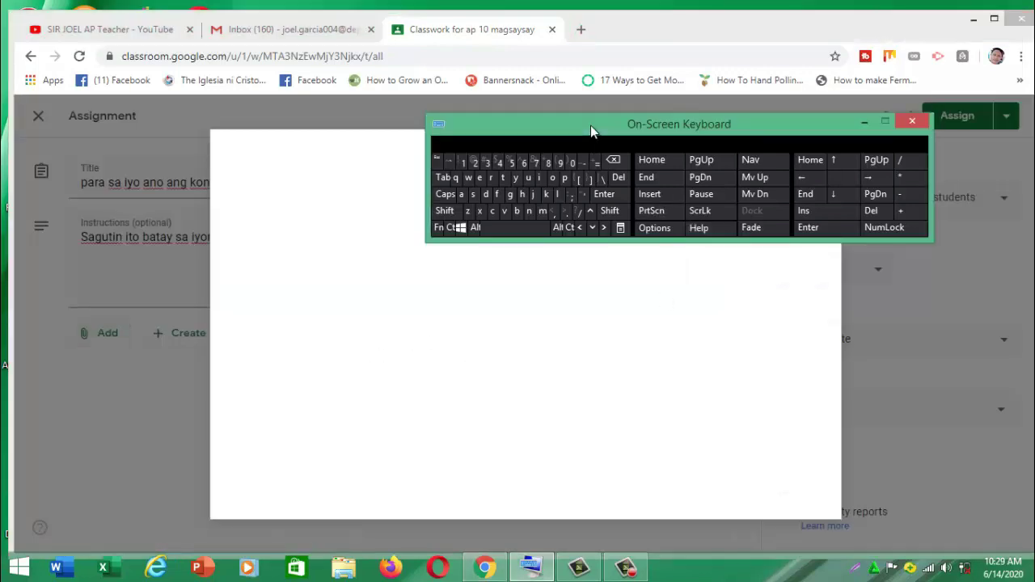
pyautogui.moveTo(590, 125); pyautogui.dragTo(672, 88)
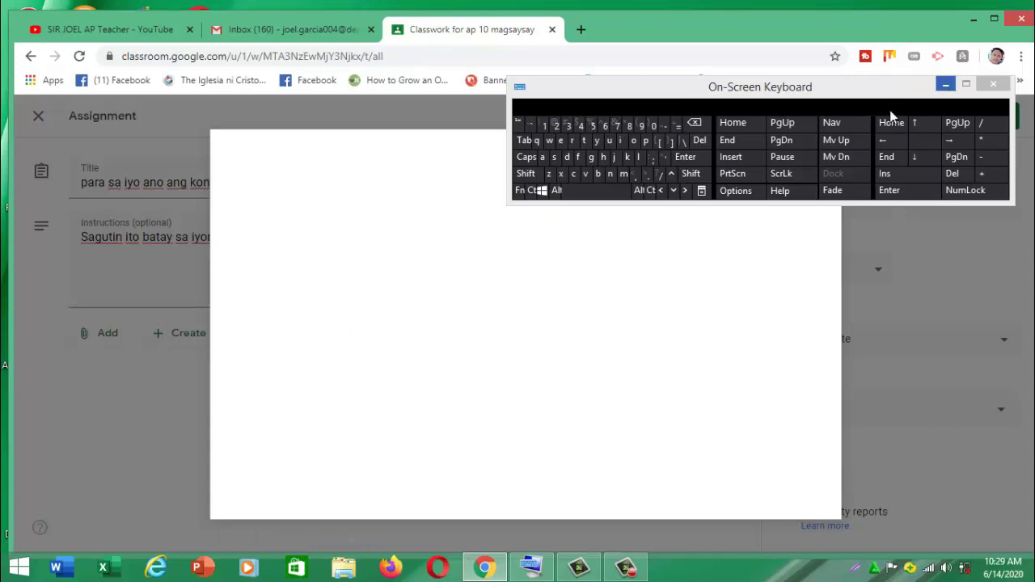
pyautogui.click(947, 86)
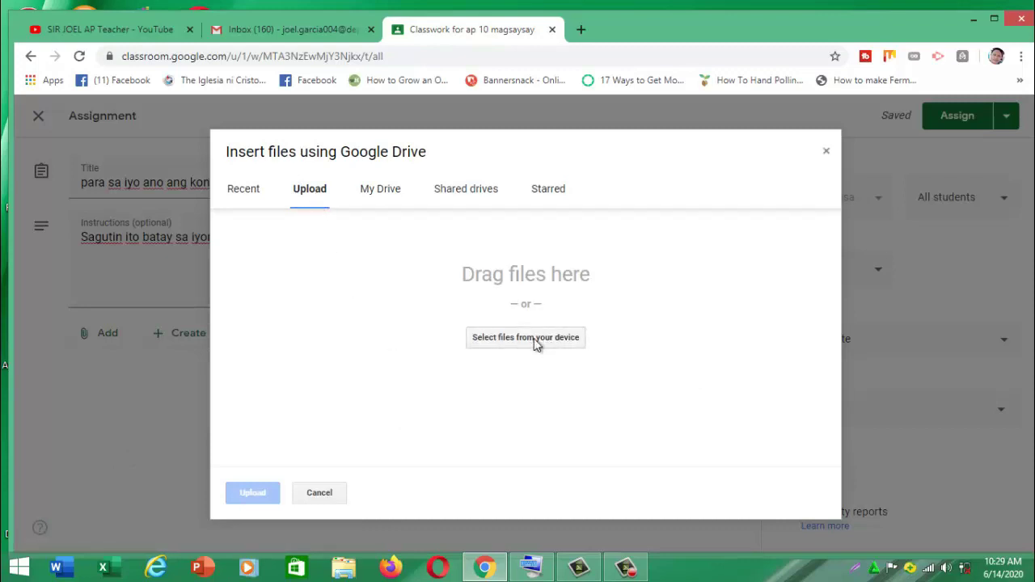
pyautogui.click(534, 339)
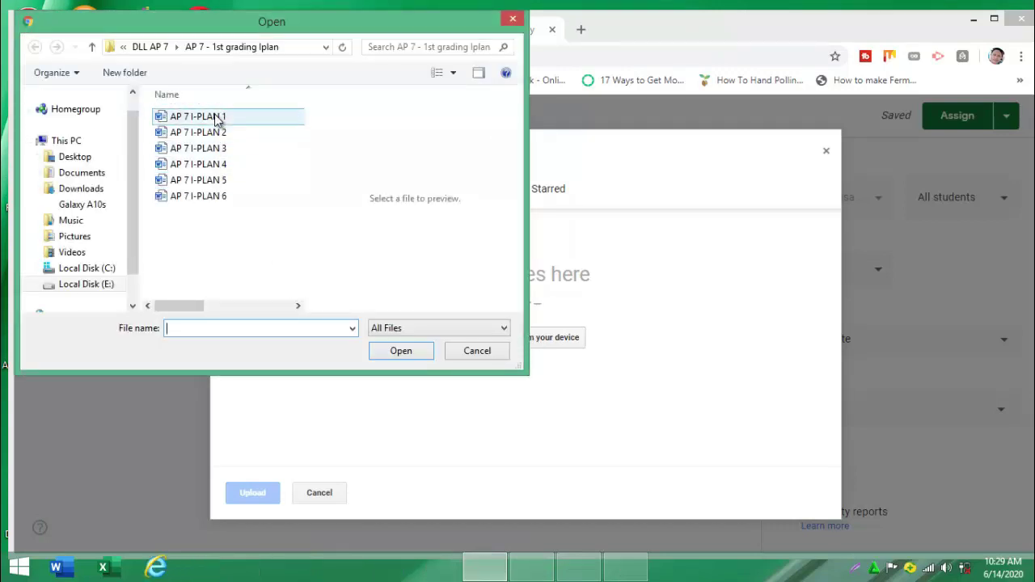
pyautogui.click(218, 121)
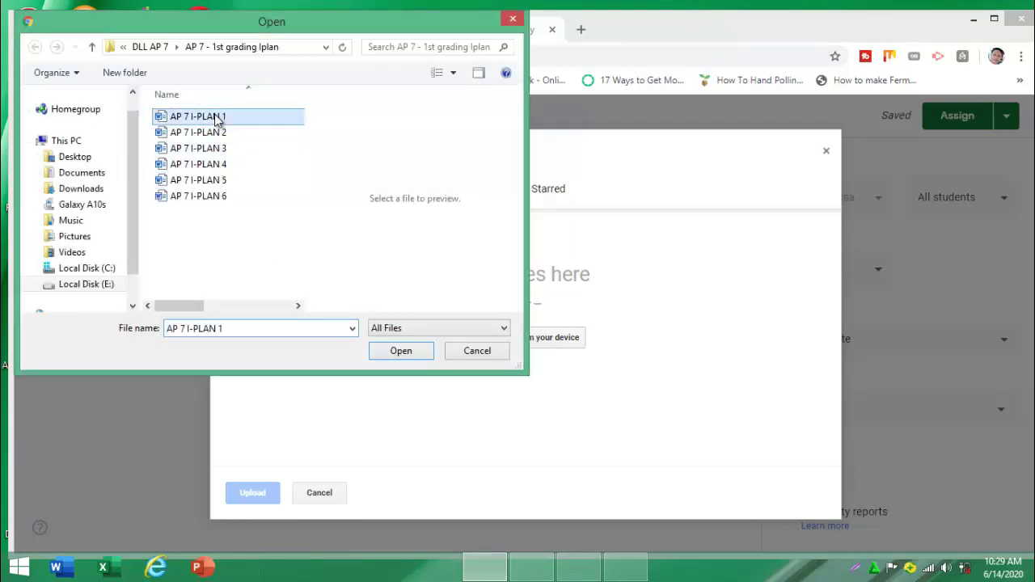
pyautogui.click(401, 352)
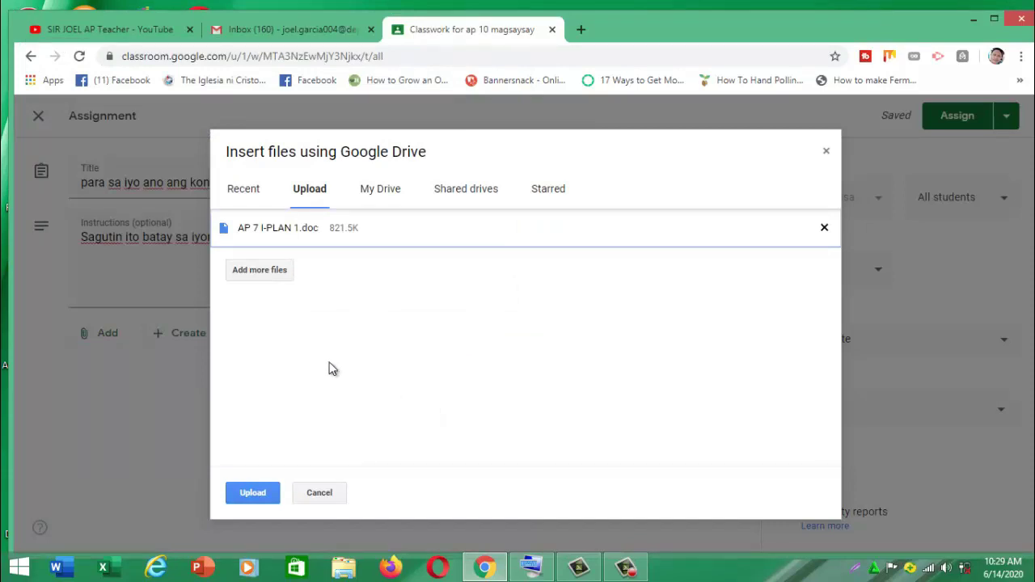
pyautogui.click(262, 493)
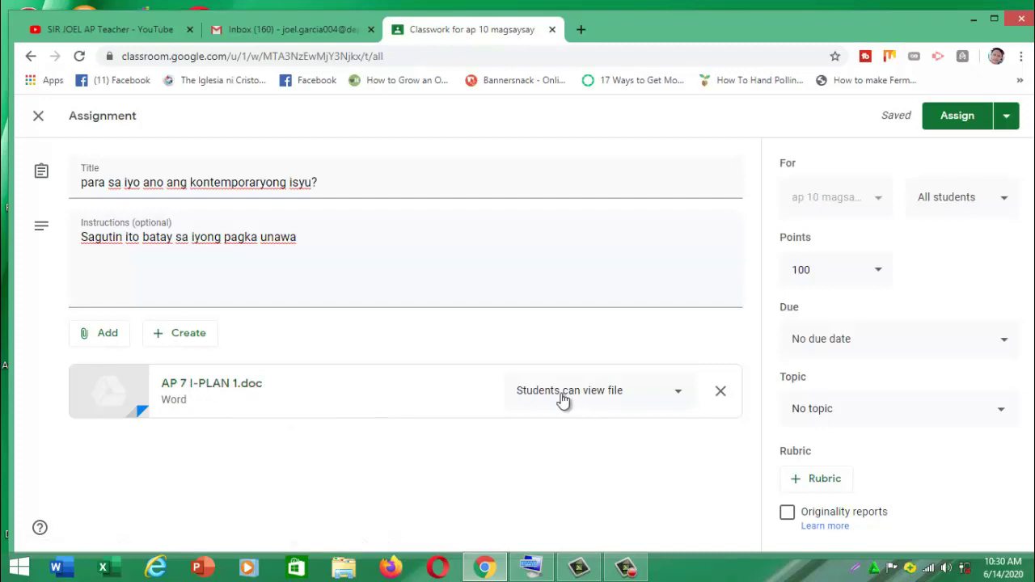
# Set the attached AP 7 I-PLAN 1.doc to "Make a copy for each student", and remove the attachment.
pyautogui.click(682, 398)
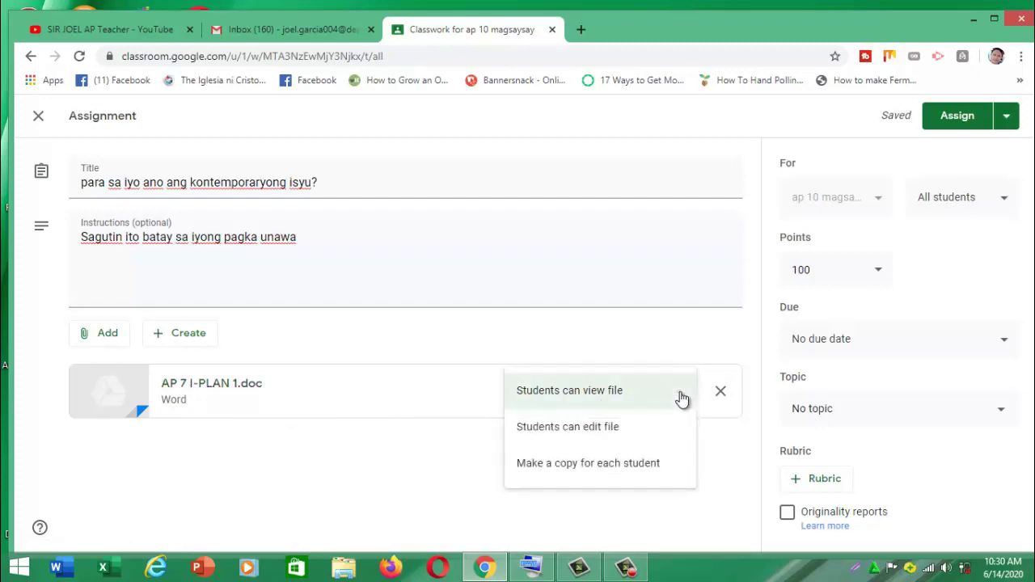
pyautogui.click(589, 467)
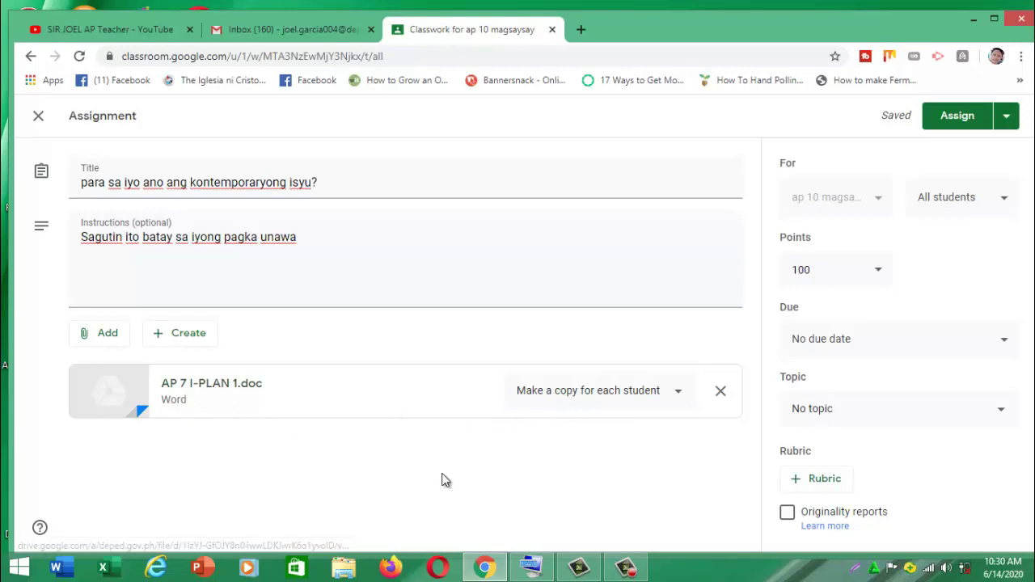
pyautogui.click(720, 393)
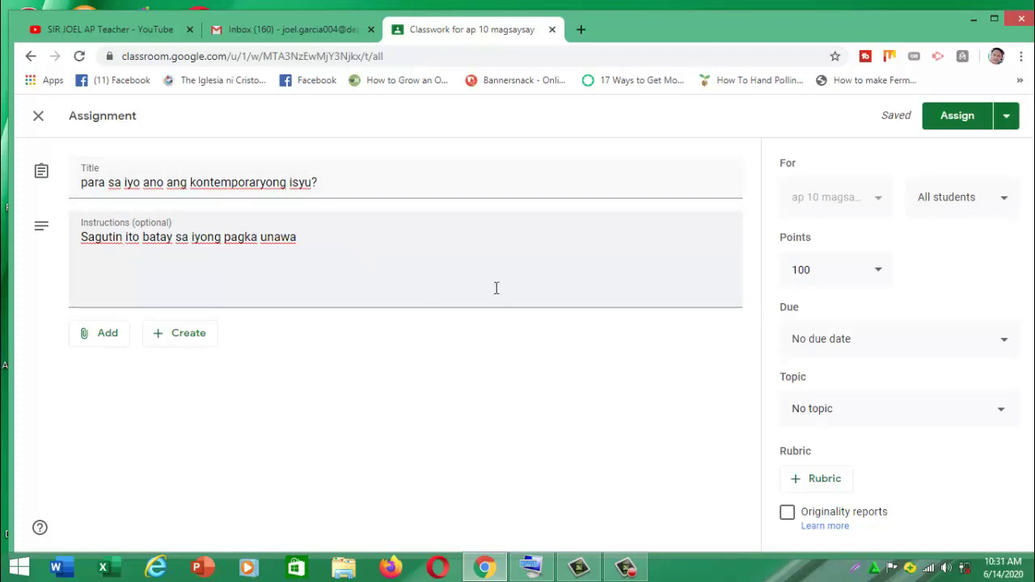
# Make the assignment Ungraded in its points setting and try clearing the points value.
pyautogui.click(877, 275)
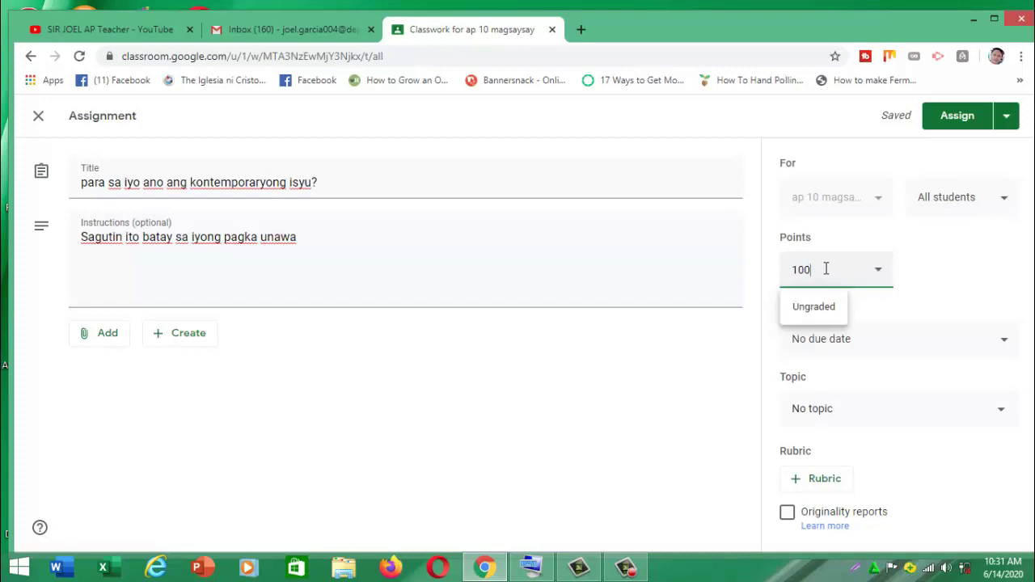
pyautogui.click(824, 312)
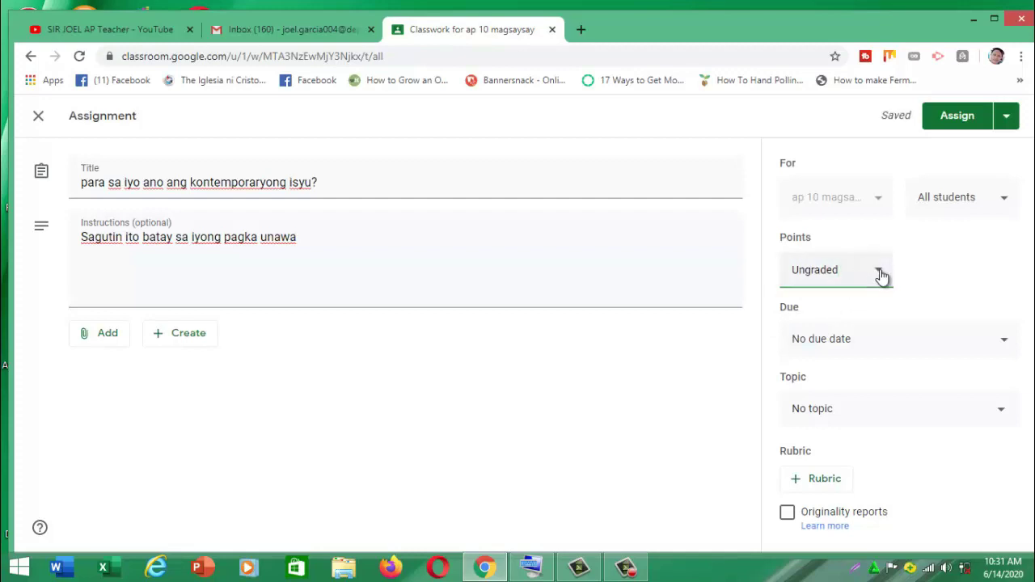
pyautogui.press('BackSpace')
pyautogui.press('BackSpace')
pyautogui.press('BackSpace')
pyautogui.press('BackSpace')
pyautogui.press('BackSpace')
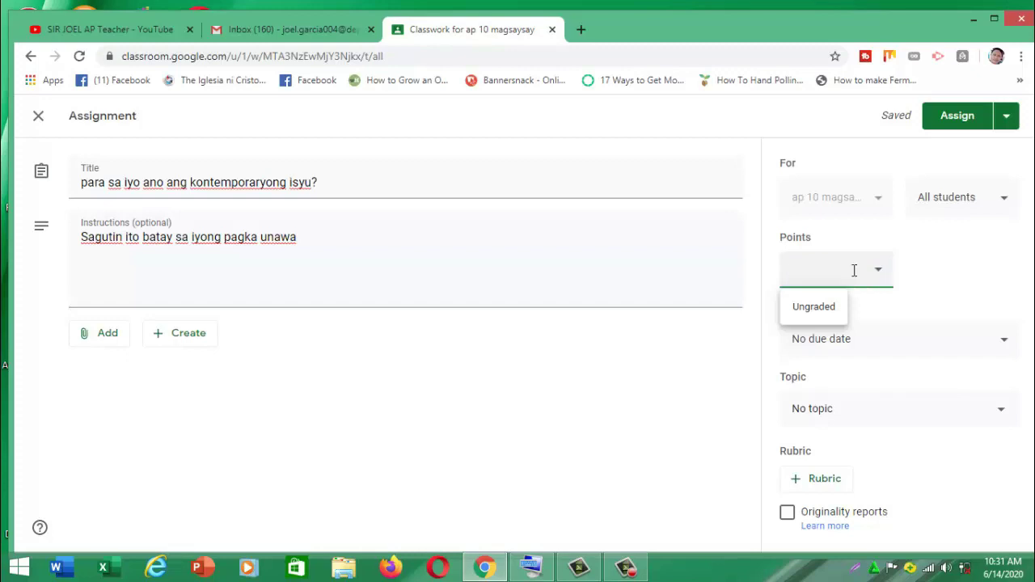
# Examine the assignment's due date, topic and student selection options, and close the assignment to return to the classwork list.
pyautogui.click(1005, 347)
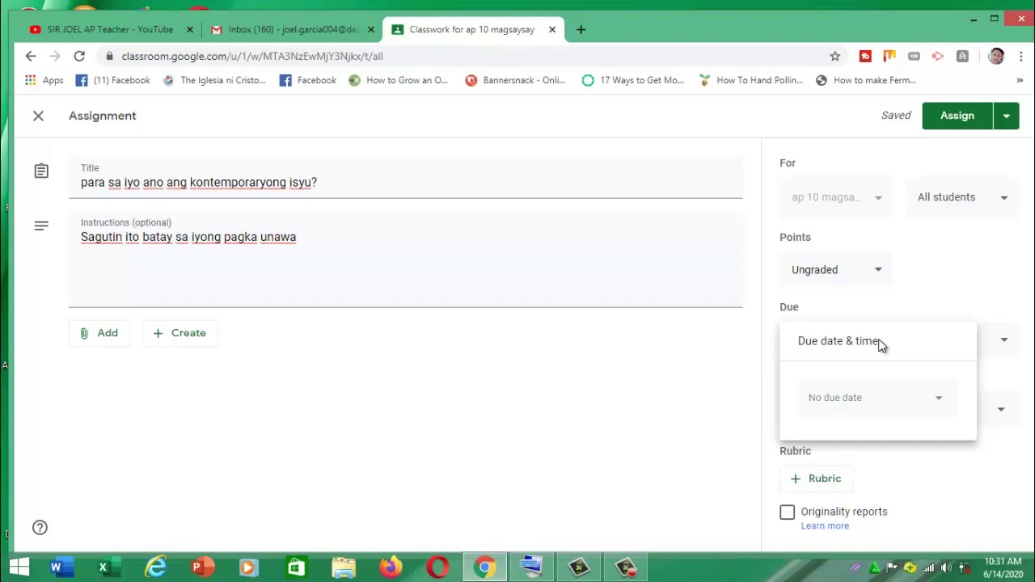
pyautogui.click(706, 364)
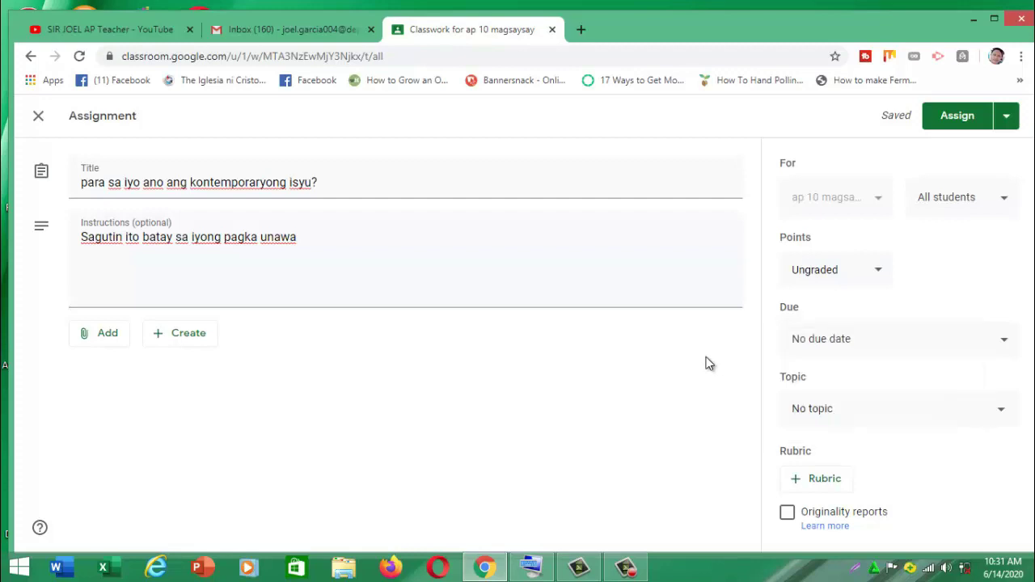
pyautogui.click(1008, 416)
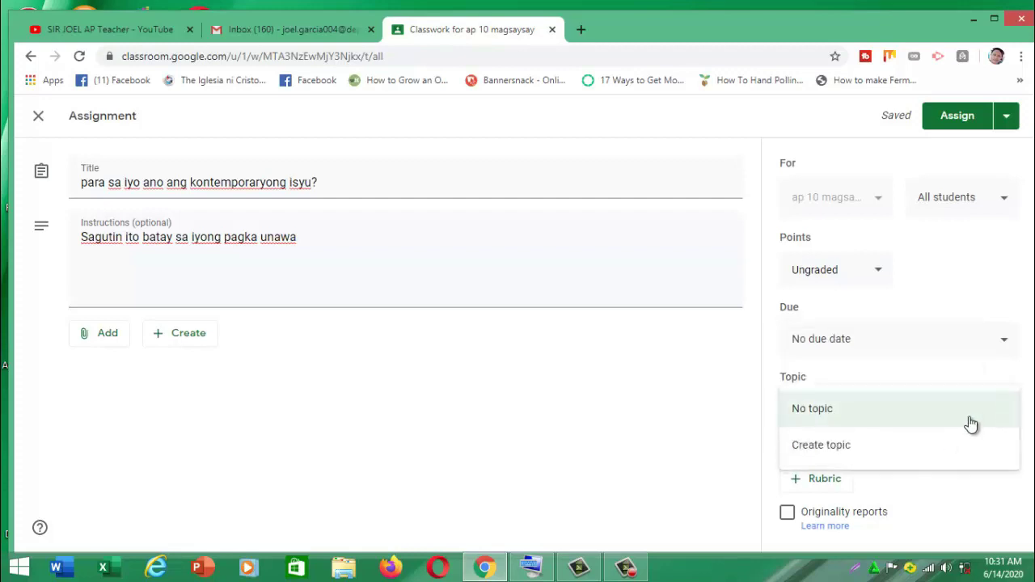
pyautogui.click(650, 447)
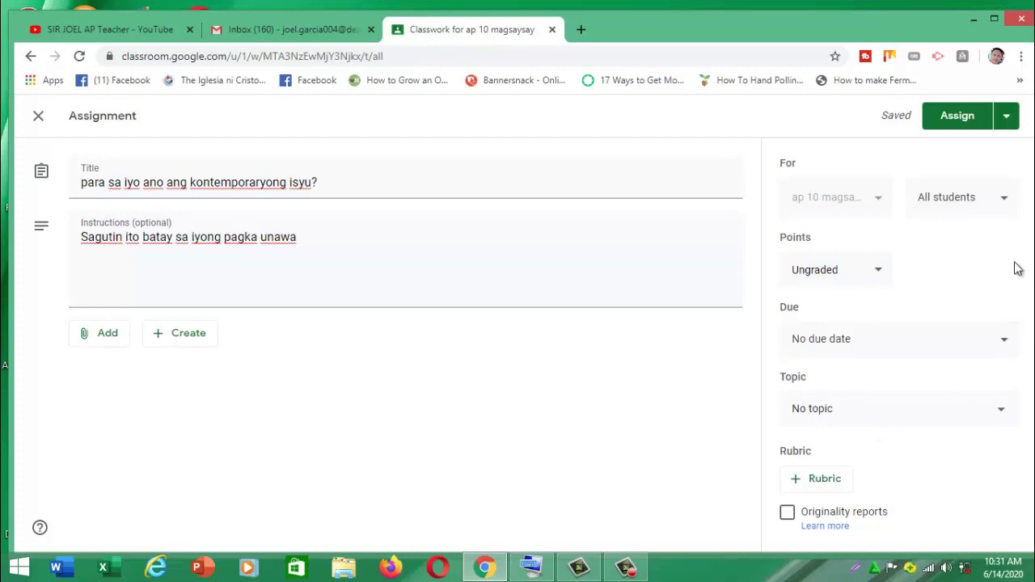
pyautogui.click(1009, 207)
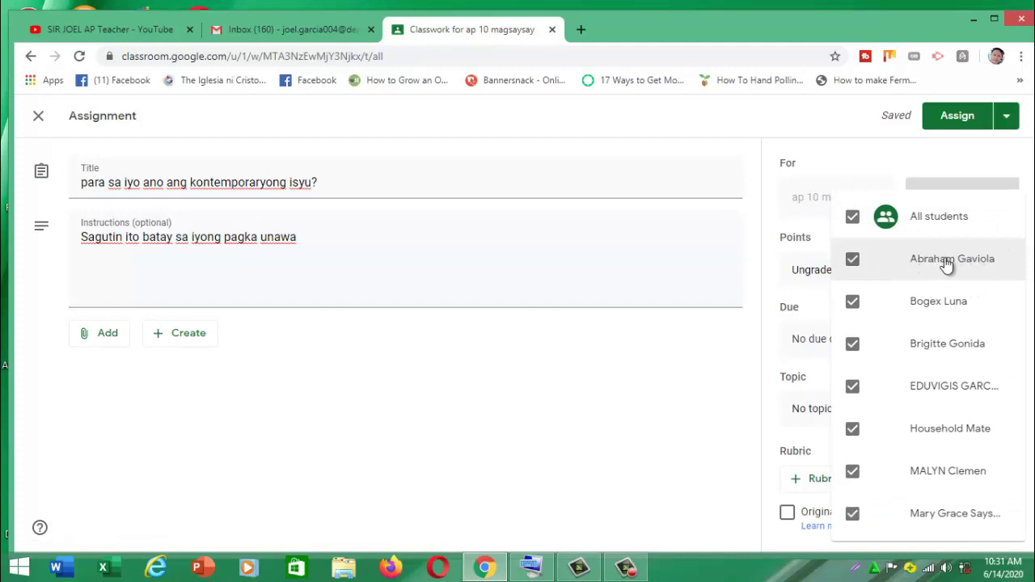
pyautogui.click(599, 409)
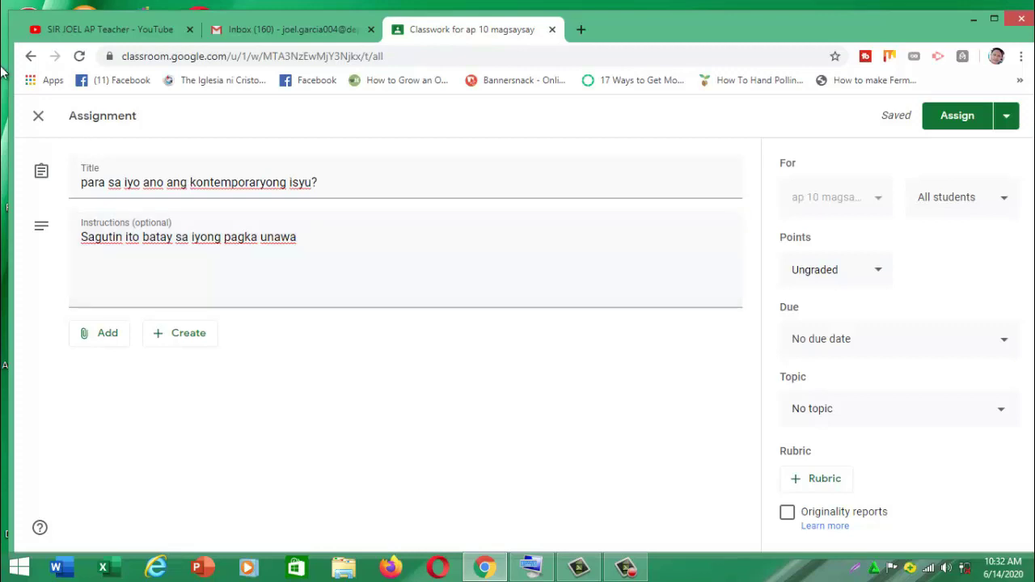
pyautogui.click(39, 119)
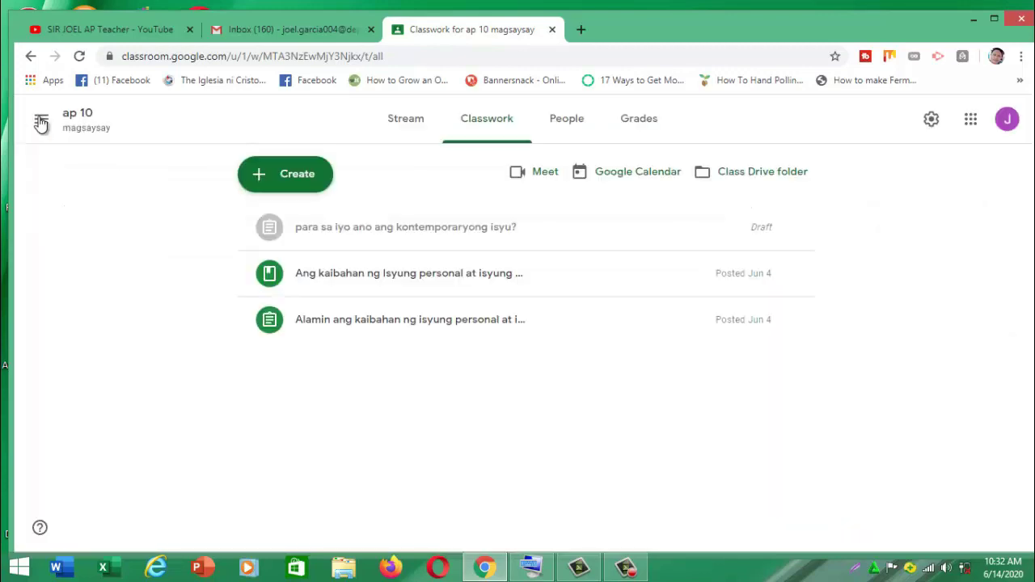
# Open a blank quiz assignment and a blank regular assignment in turn to compare their forms, closing each one without entering anything.
pyautogui.click(290, 184)
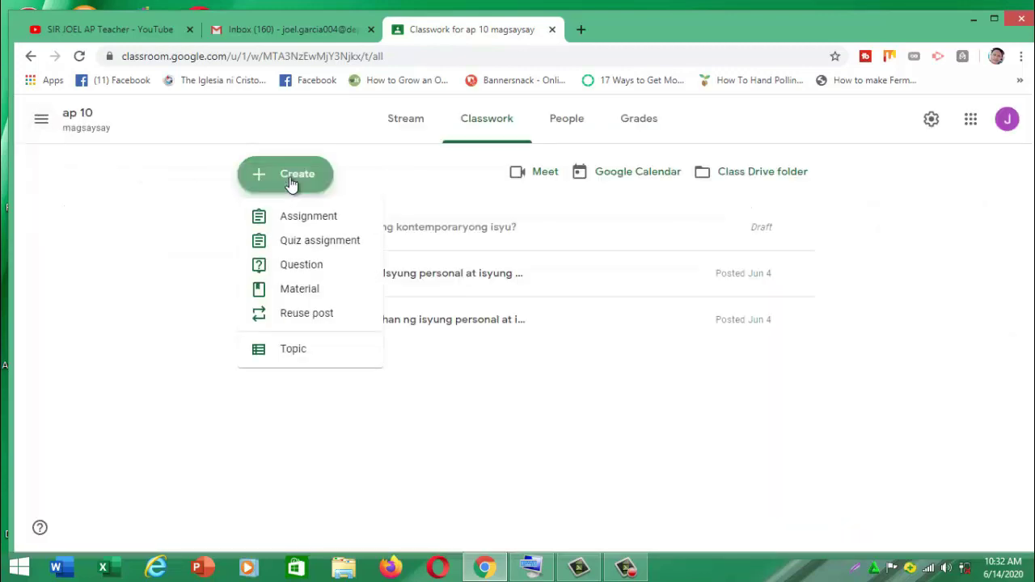
pyautogui.click(331, 240)
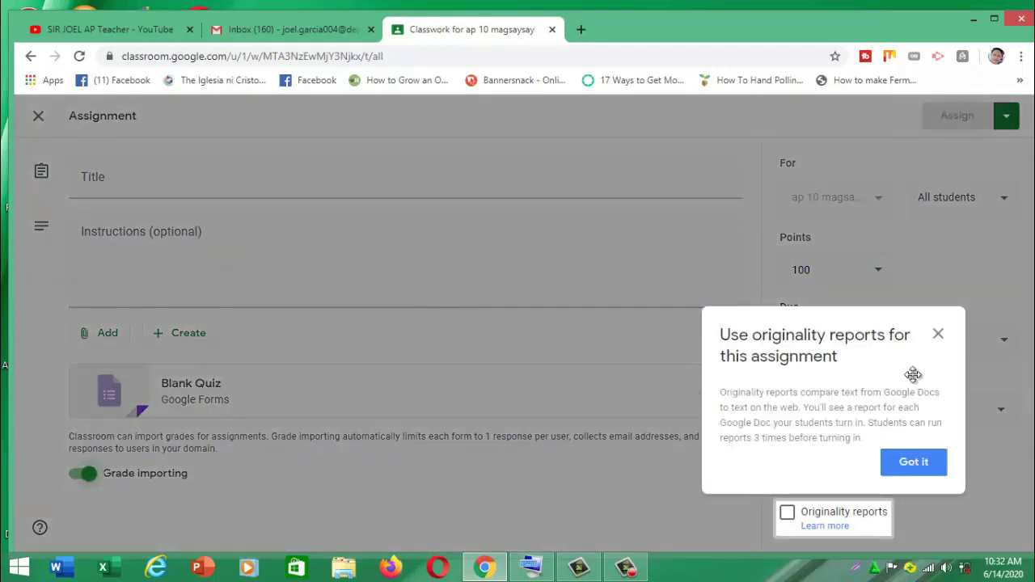
pyautogui.click(939, 334)
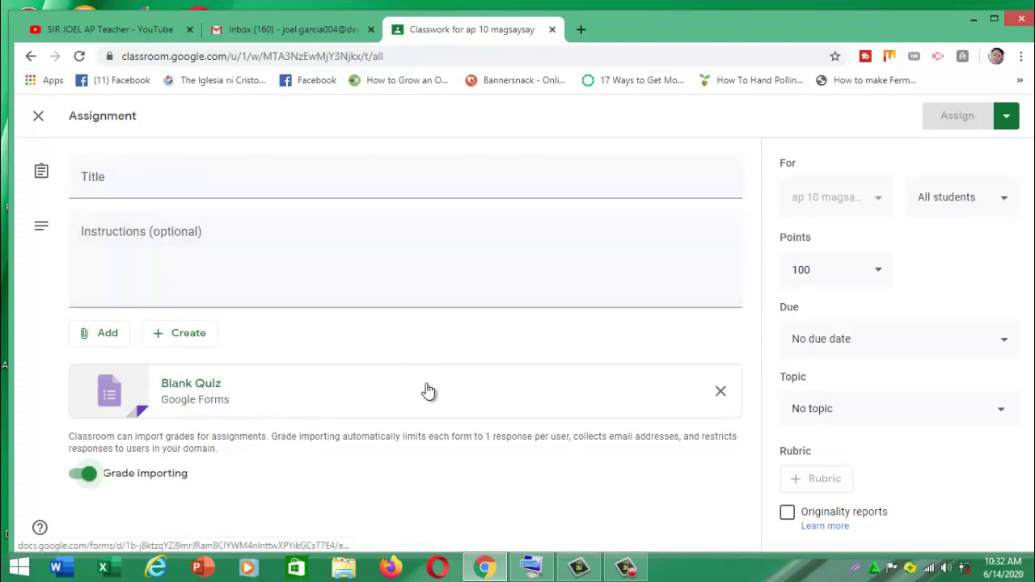
pyautogui.click(35, 118)
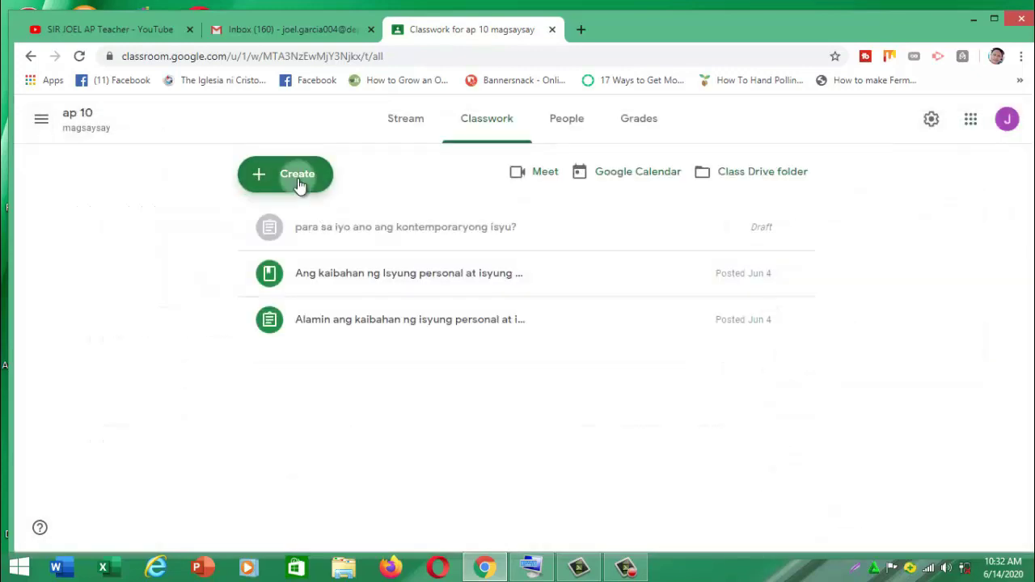
pyautogui.click(299, 185)
pyautogui.click(297, 215)
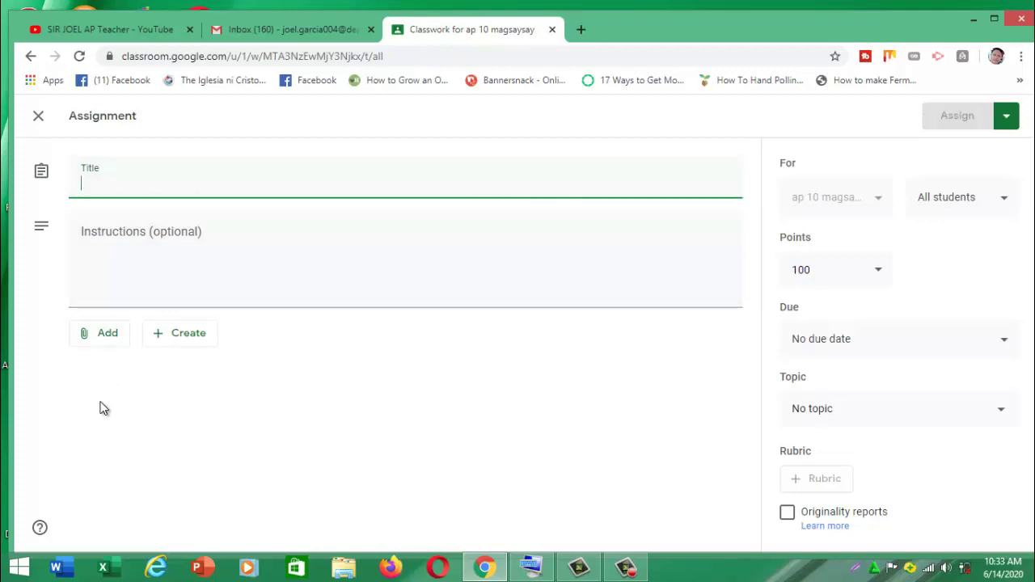
pyautogui.click(40, 120)
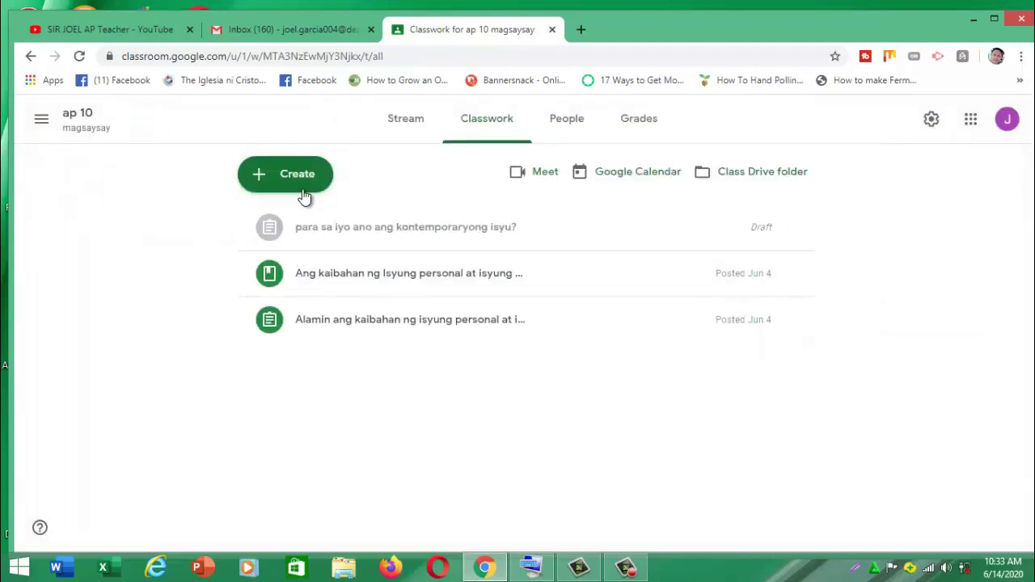
# Start a new question for the class and examine its answer type choices, keeping Short answer.
pyautogui.click(301, 186)
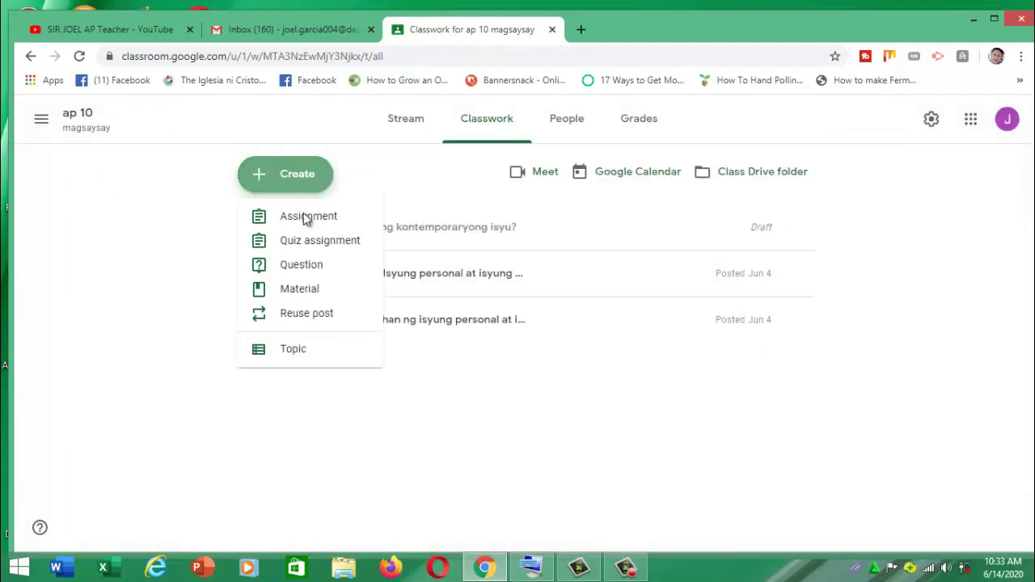
pyautogui.click(304, 264)
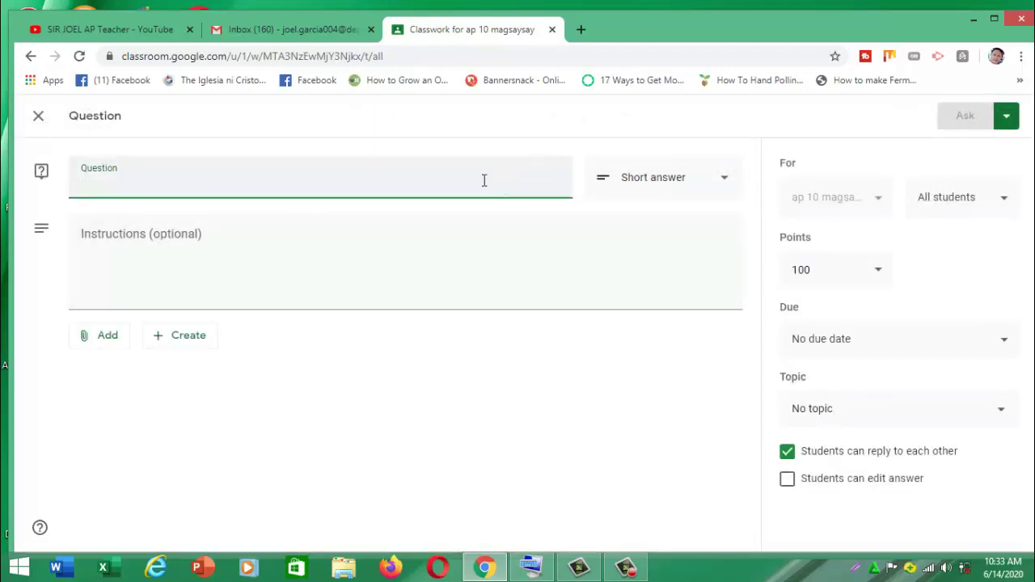
pyautogui.click(726, 185)
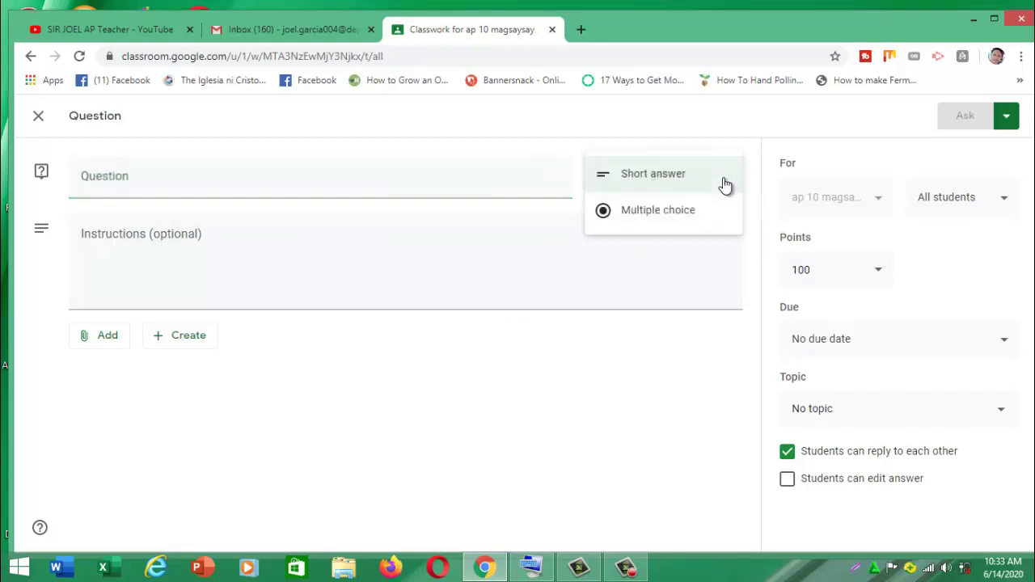
pyautogui.click(553, 266)
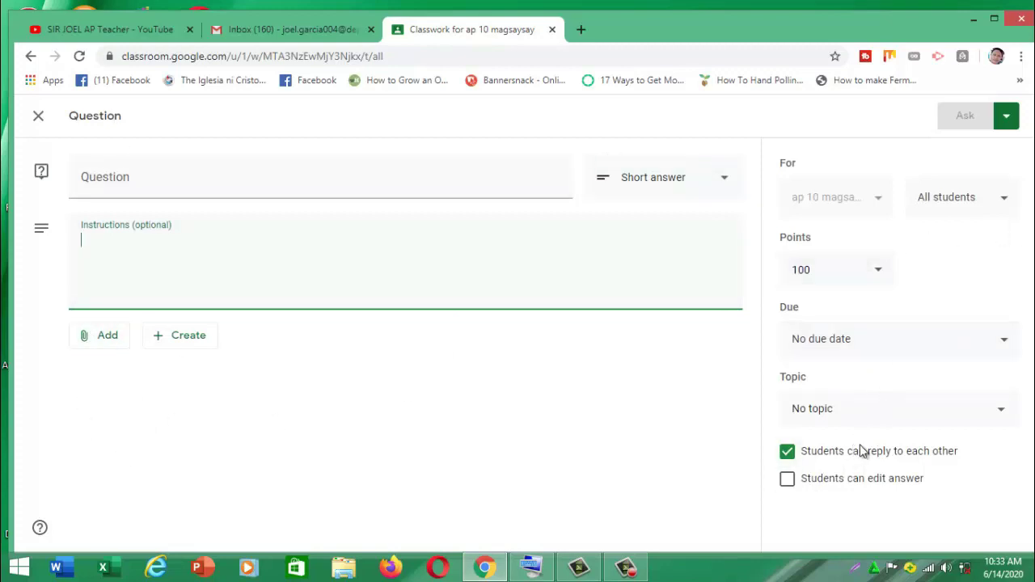
# Turn off "Students can reply to each other" for the question, and switch "Students can edit answer" on and back off.
pyautogui.click(788, 481)
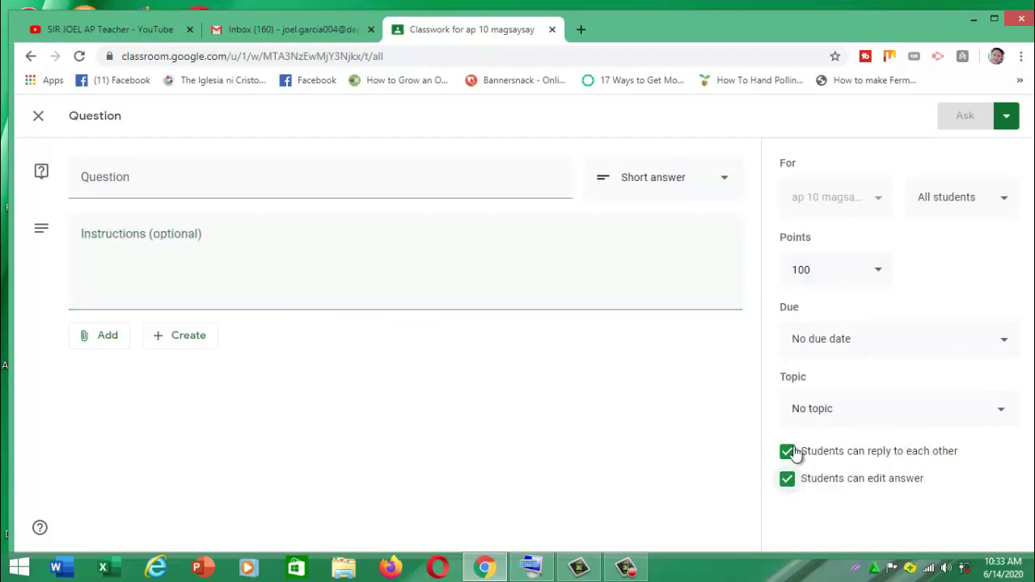
pyautogui.click(790, 453)
pyautogui.click(789, 481)
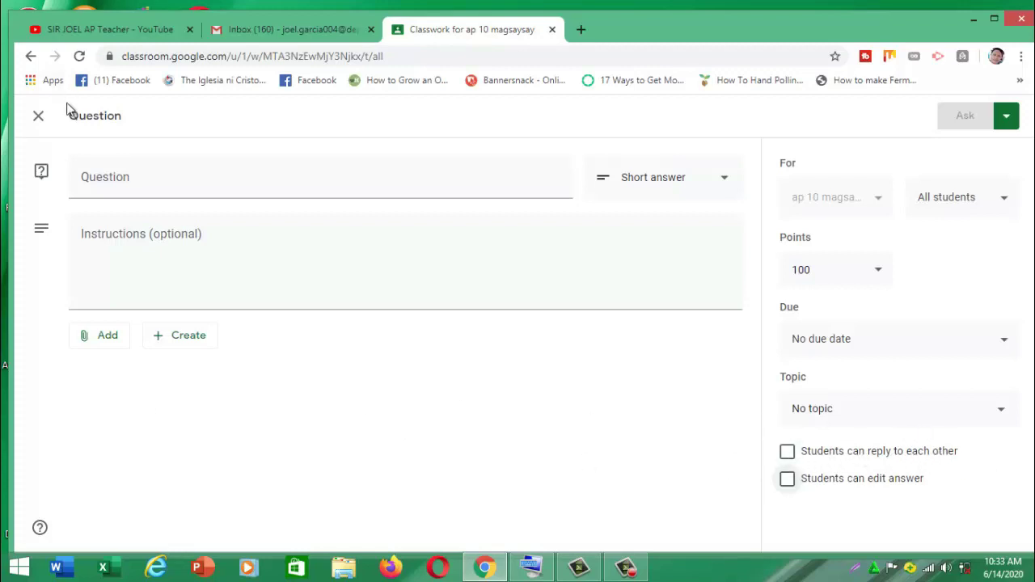
# Close the blank question form and start a new class material titled "ekonomiks".
pyautogui.click(38, 116)
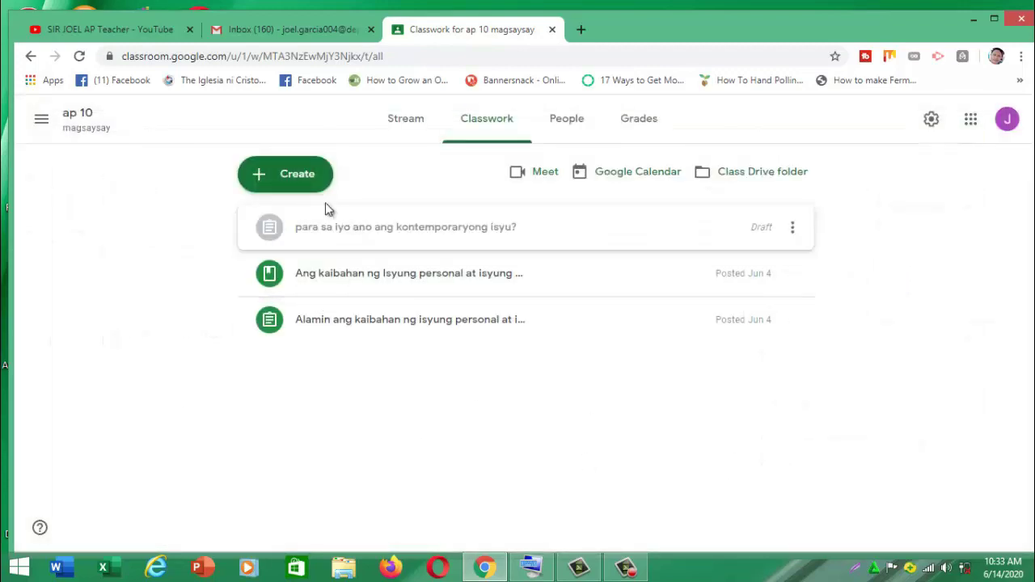
pyautogui.click(300, 183)
pyautogui.click(322, 289)
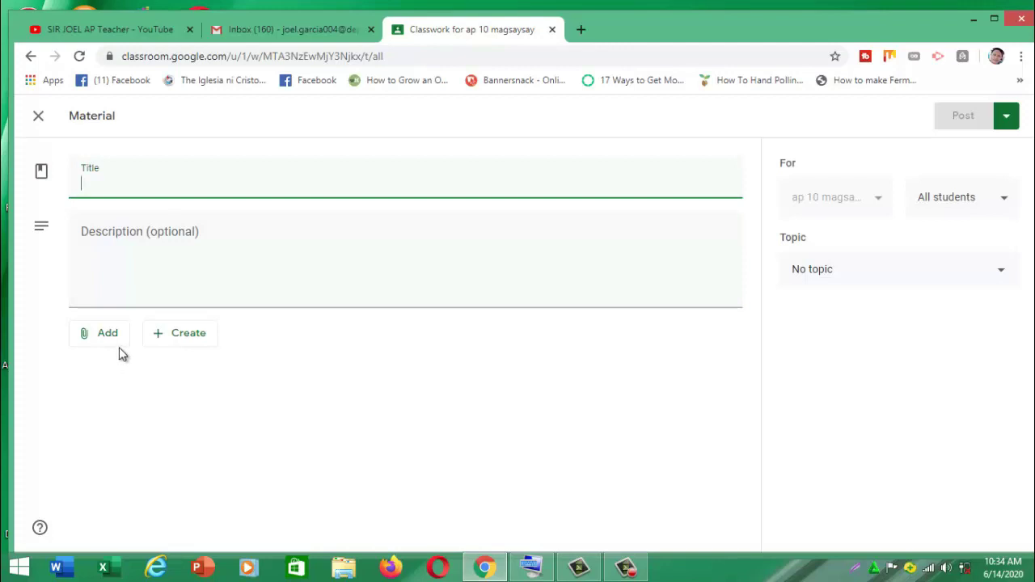
pyautogui.write('ek')
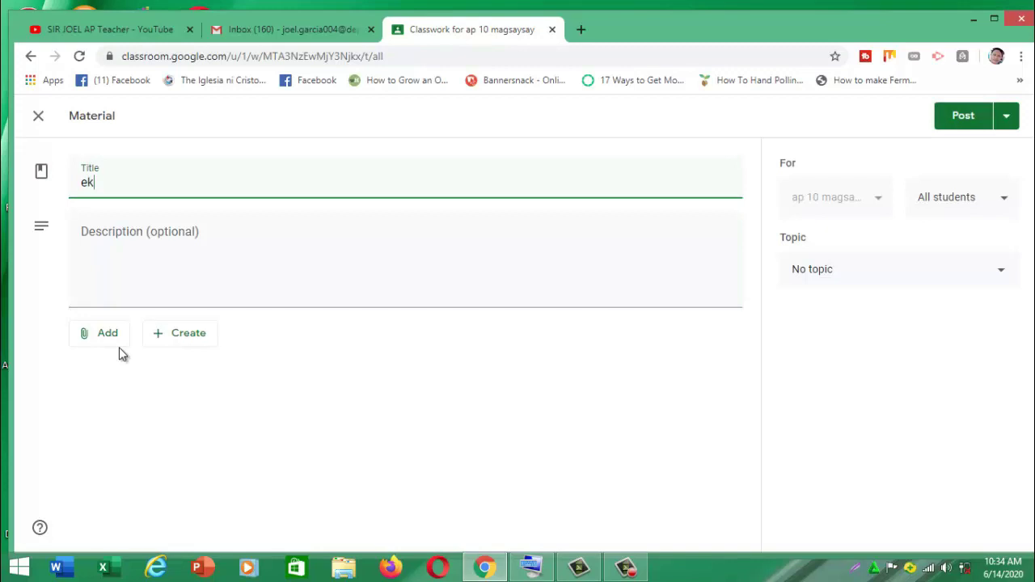
pyautogui.write('onom')
pyautogui.click(532, 567)
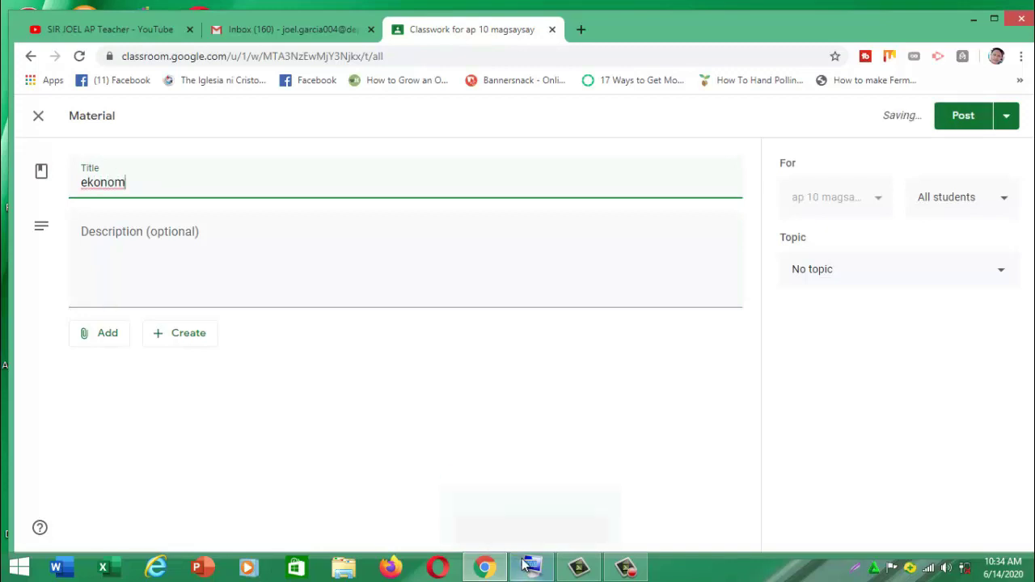
pyautogui.click(137, 189)
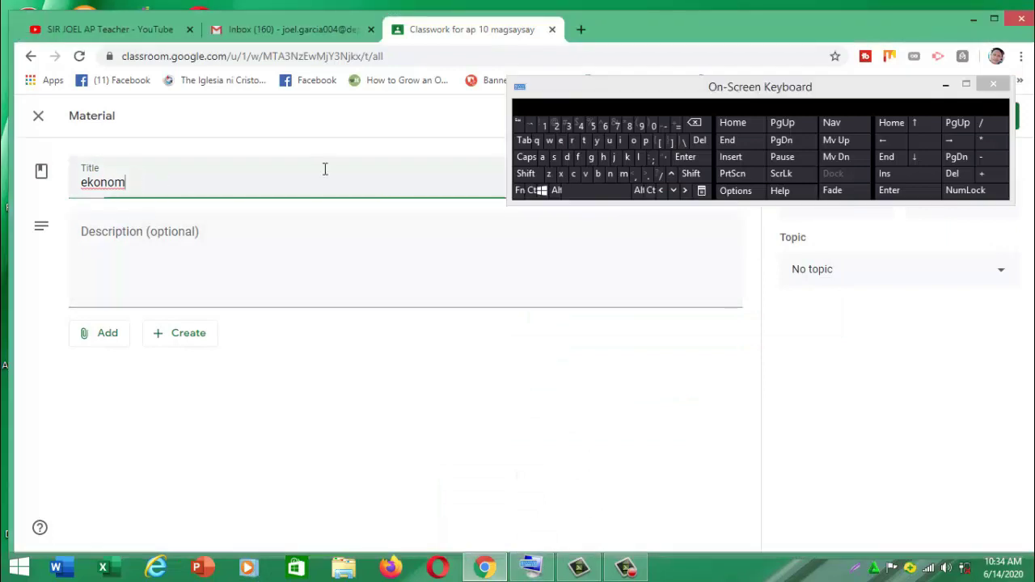
pyautogui.click(620, 140)
pyautogui.write('ks')
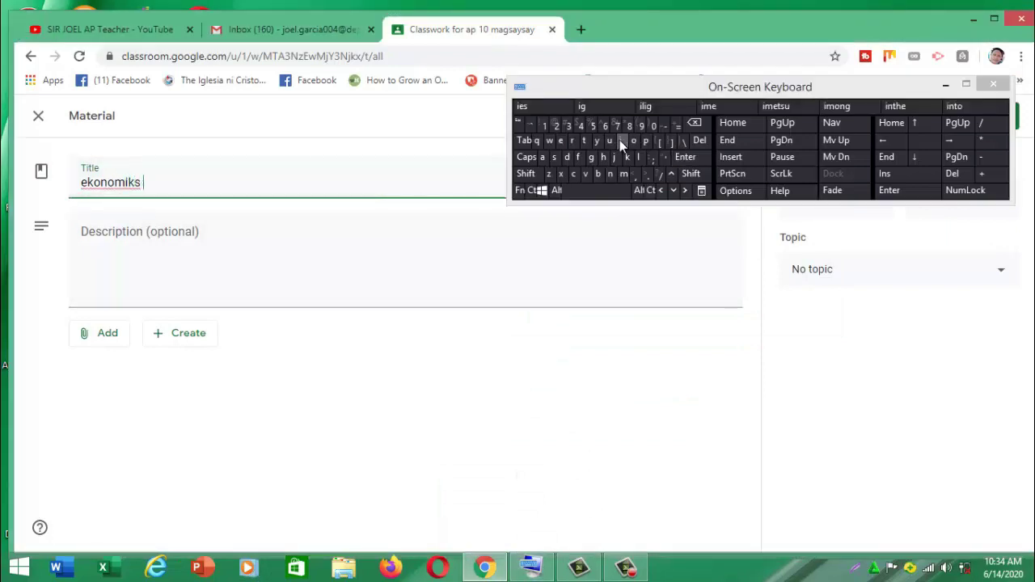
pyautogui.click(945, 85)
# Enter the material's description: "panoorin ang video tungkol sa ekonomiks at sa saguting ang mga pam prosesong tanong".
pyautogui.click(133, 261)
pyautogui.write('panor')
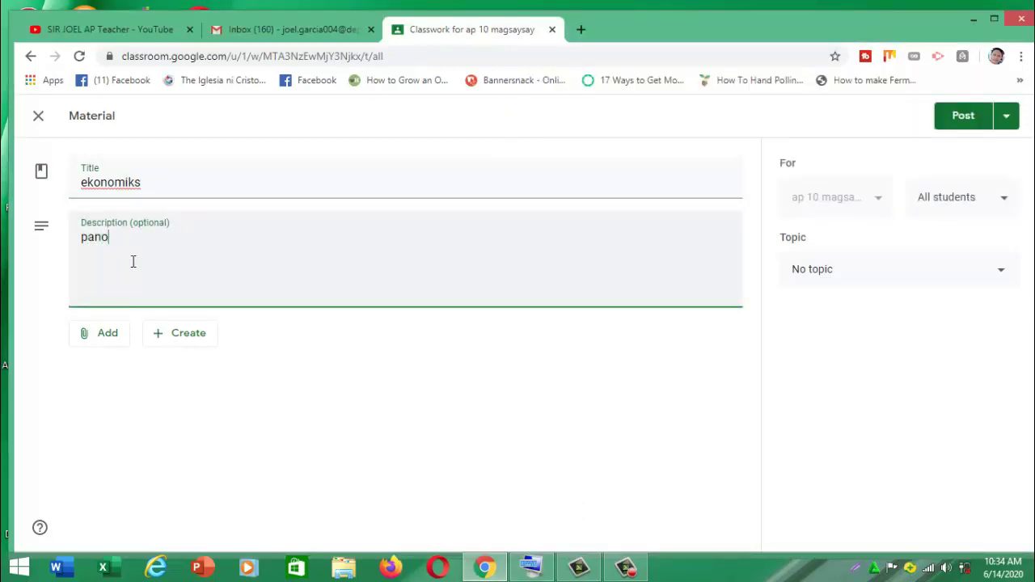
pyautogui.press('BackSpace')
pyautogui.write('or')
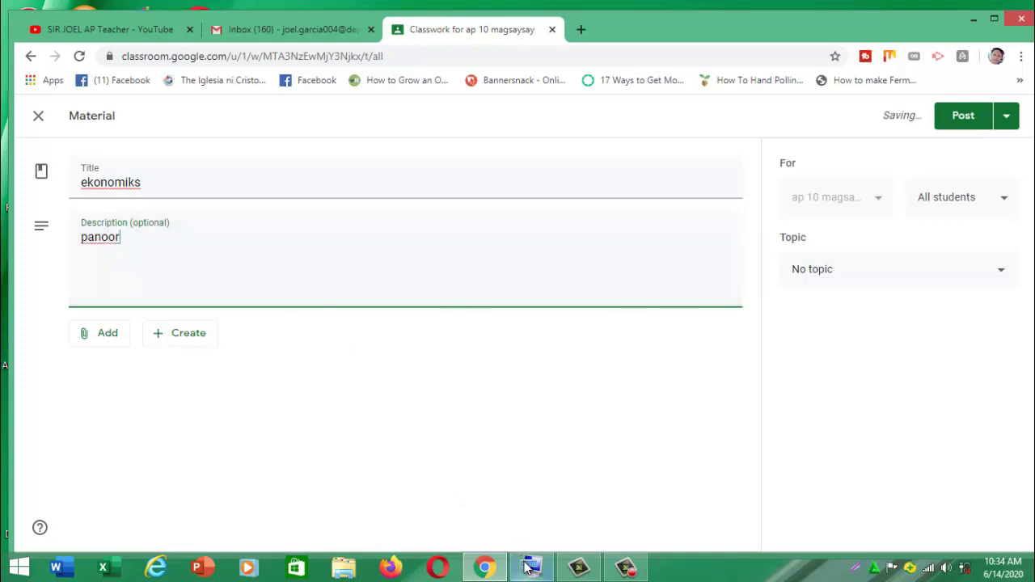
pyautogui.click(531, 567)
pyautogui.click(130, 234)
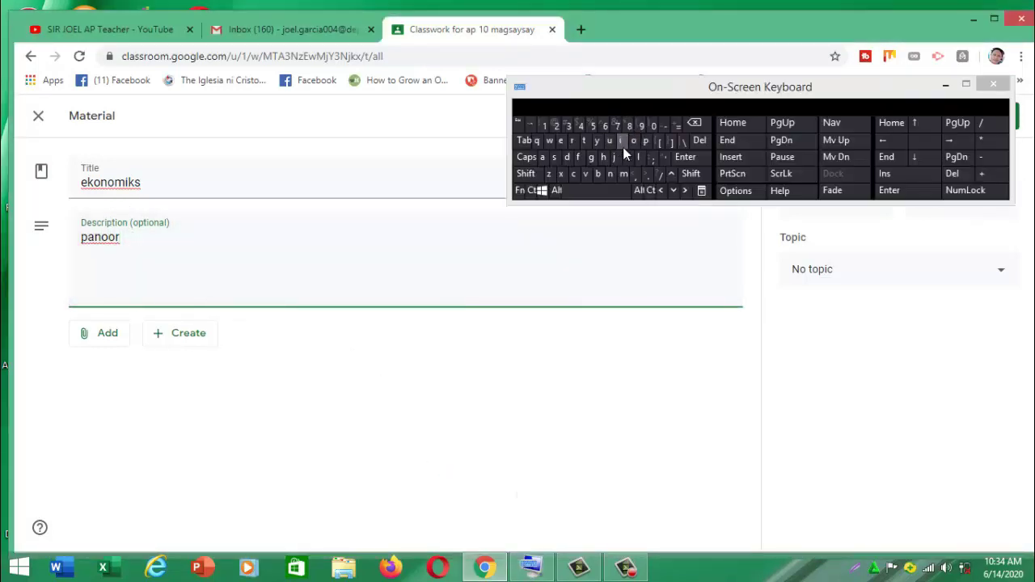
pyautogui.click(623, 141)
pyautogui.write('n a')
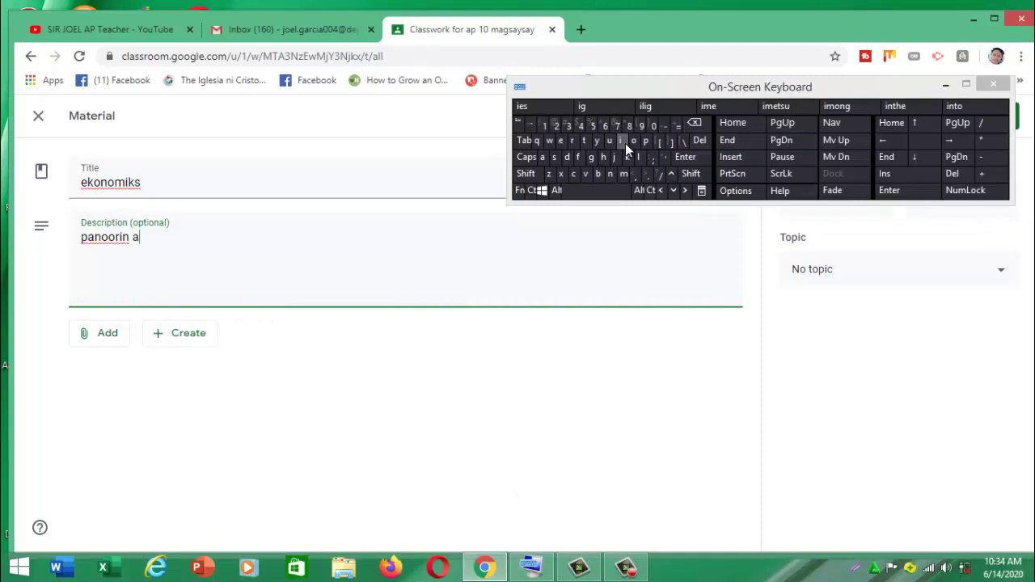
pyautogui.write('ng v')
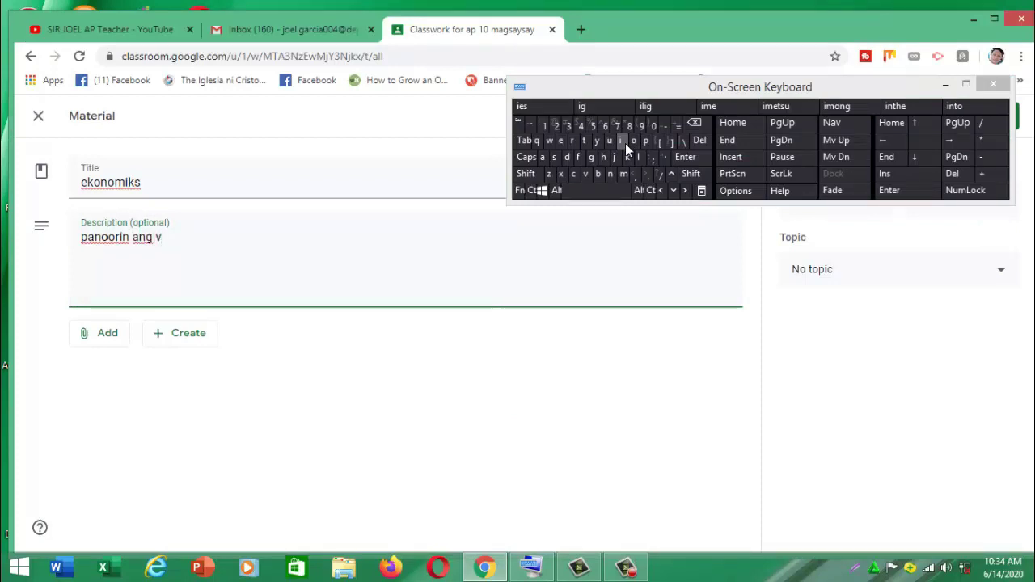
pyautogui.write('i')
pyautogui.write('deo tungko')
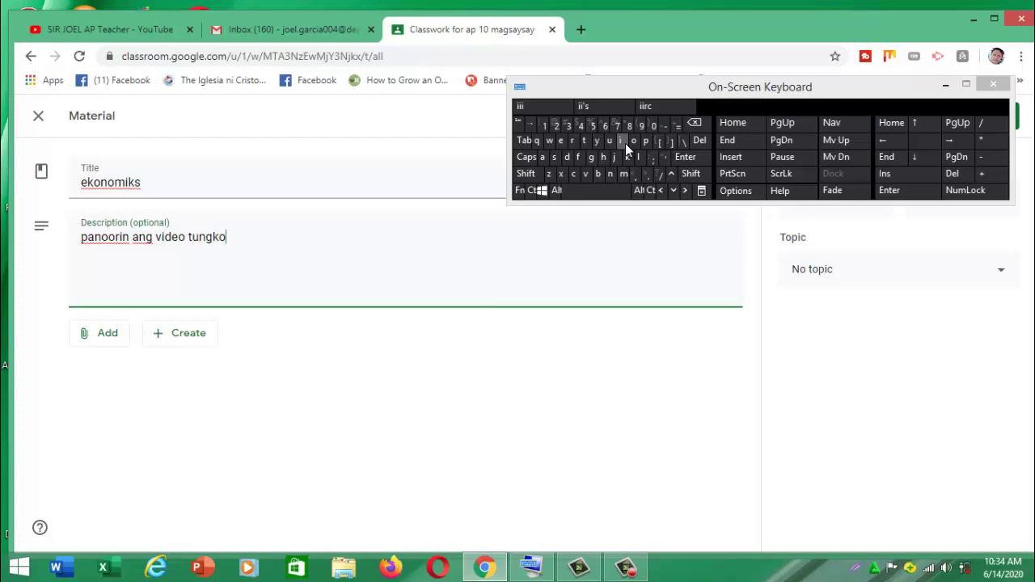
pyautogui.write('l sa ekonomiks at s')
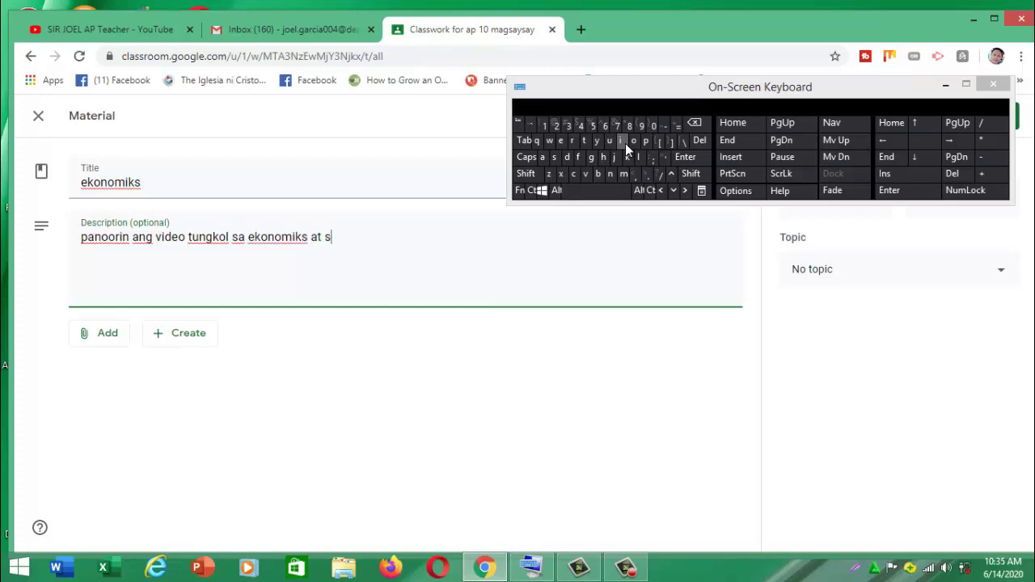
pyautogui.write('a sa')
pyautogui.write('guting ang mga pam prose')
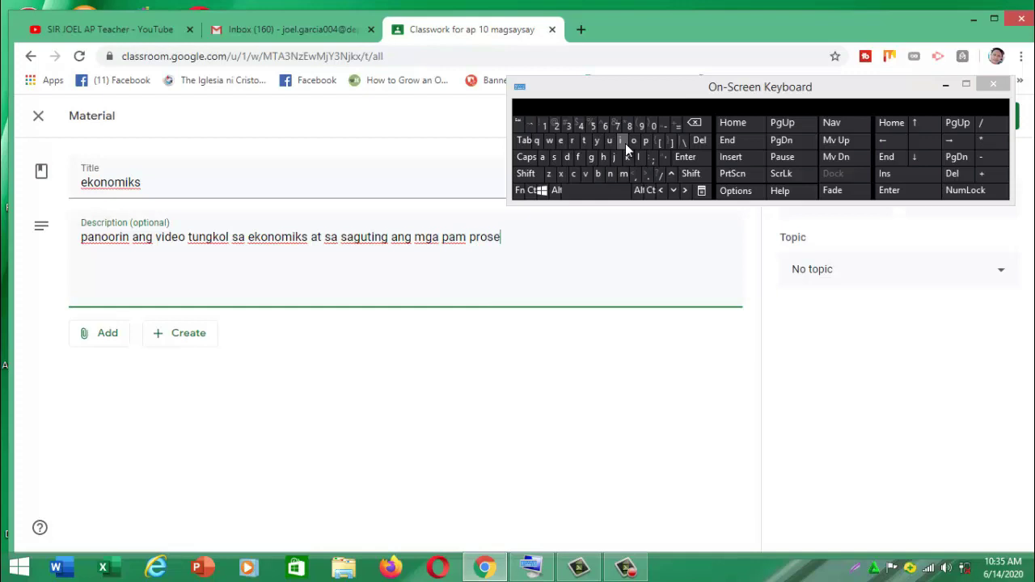
pyautogui.write('song tanong')
pyautogui.click(946, 84)
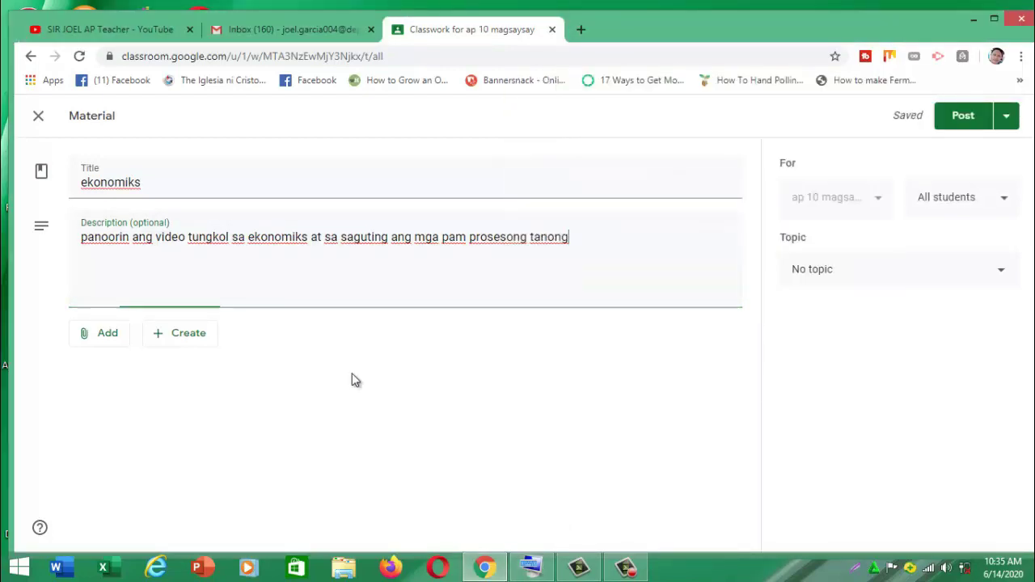
# Examine the video search and URL options for attaching a YouTube video to the material, and cancel the insertion.
pyautogui.click(104, 337)
pyautogui.click(138, 441)
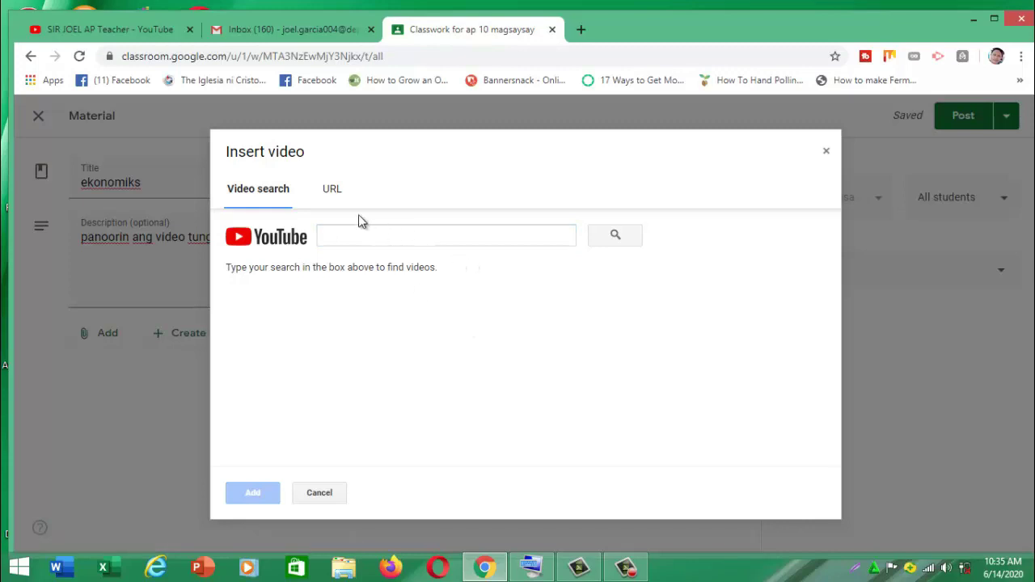
pyautogui.click(337, 193)
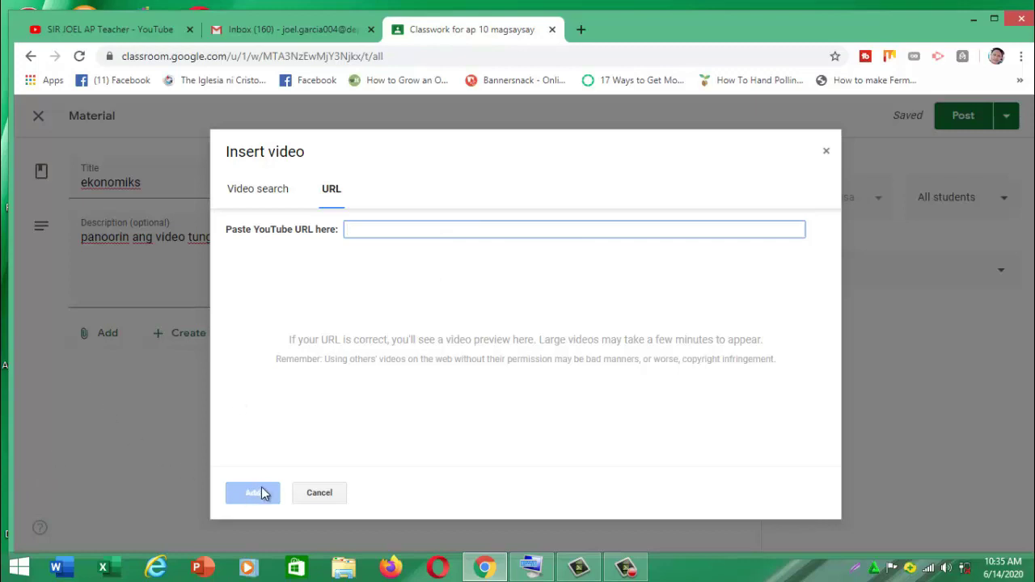
pyautogui.click(333, 498)
# Demonstrate choosing the SISTEMANG PANG-EKONOMIYA file from the computer's Videos folder as a material attachment, and cancel the upload.
pyautogui.click(105, 340)
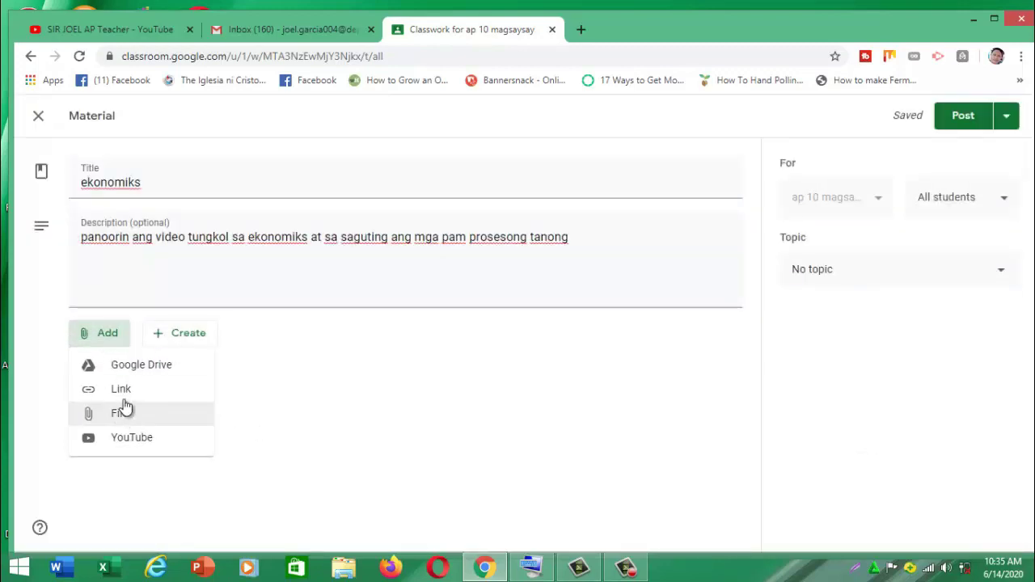
pyautogui.click(121, 415)
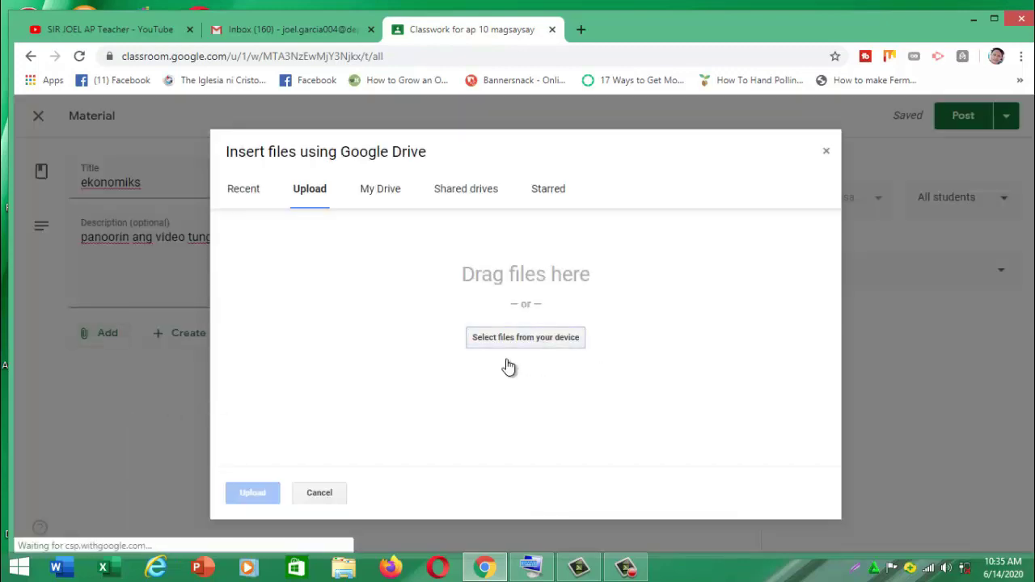
pyautogui.click(530, 344)
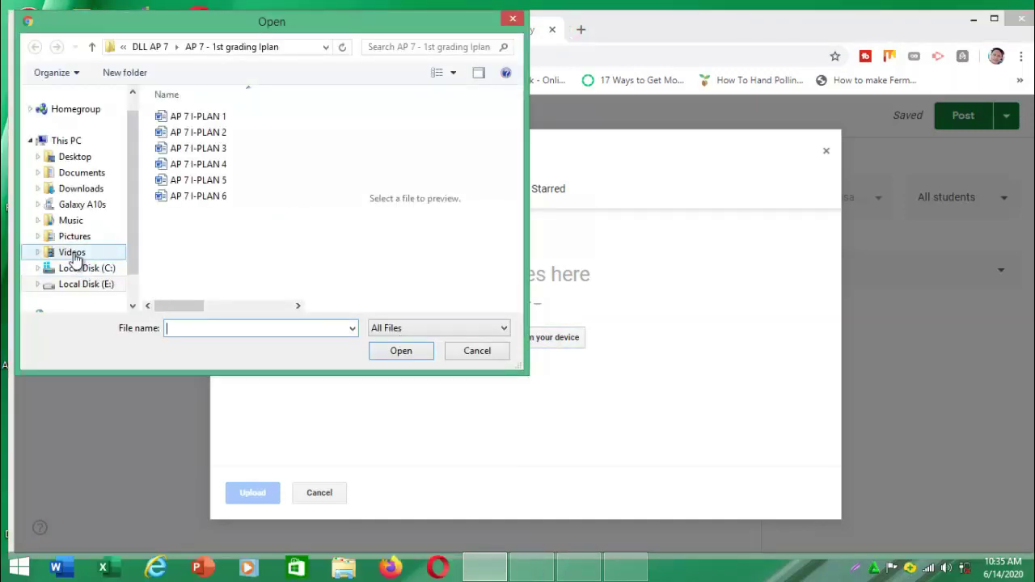
pyautogui.click(72, 253)
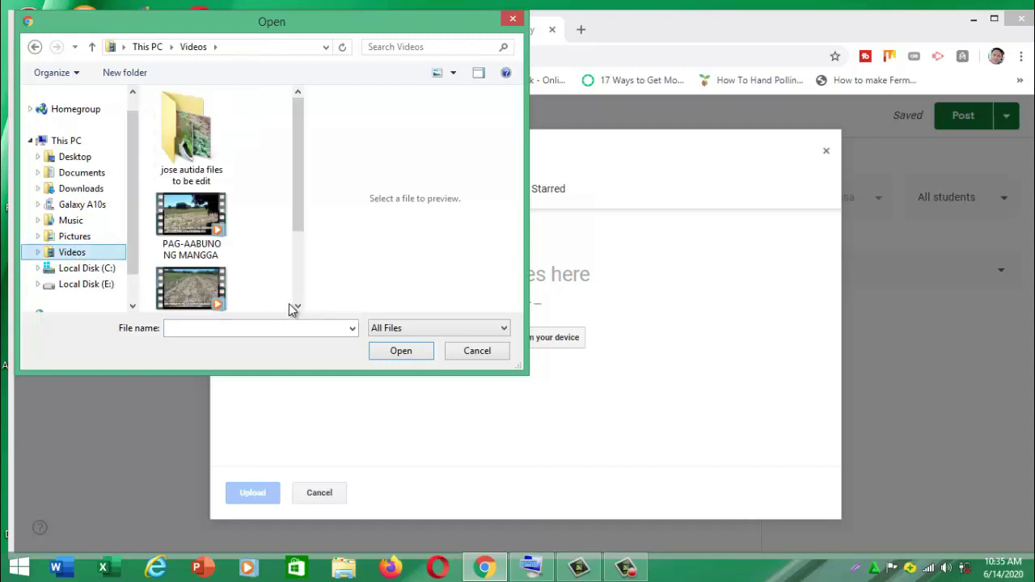
pyautogui.click(294, 306)
pyautogui.click(190, 251)
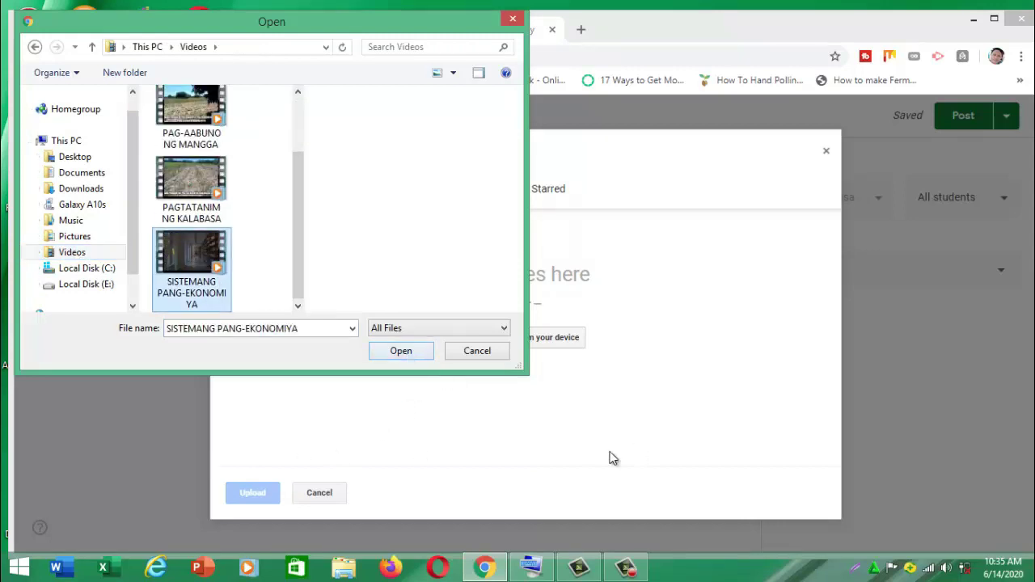
pyautogui.click(478, 350)
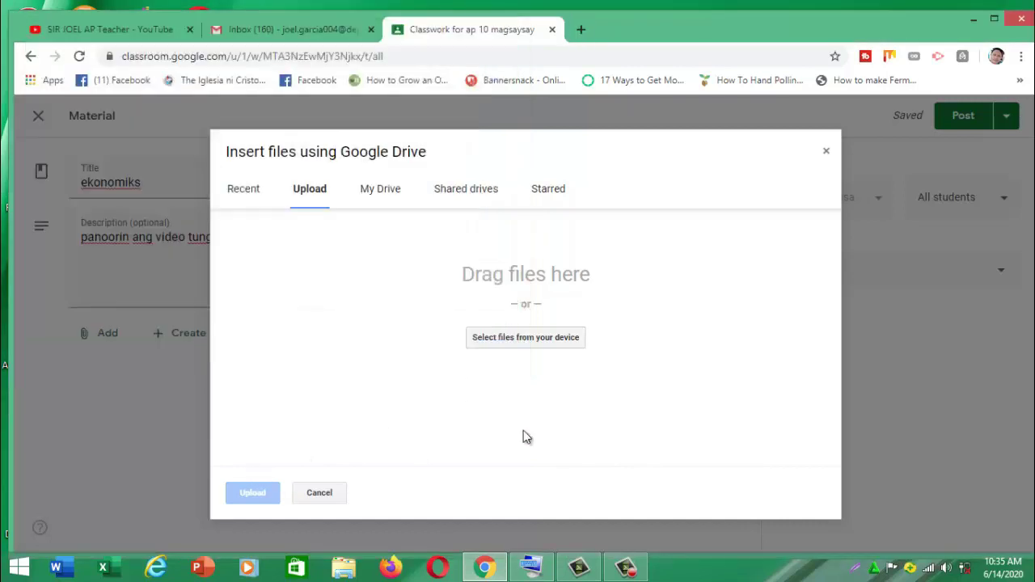
pyautogui.click(826, 152)
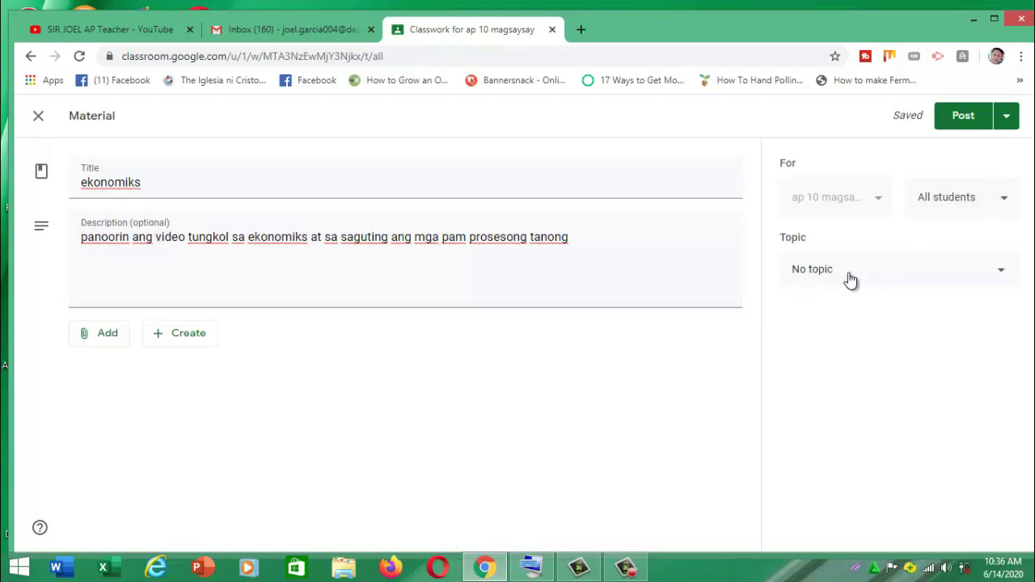
# Close the material, leaving it as a draft, and add a classwork topic named "ekonomiks".
pyautogui.click(37, 120)
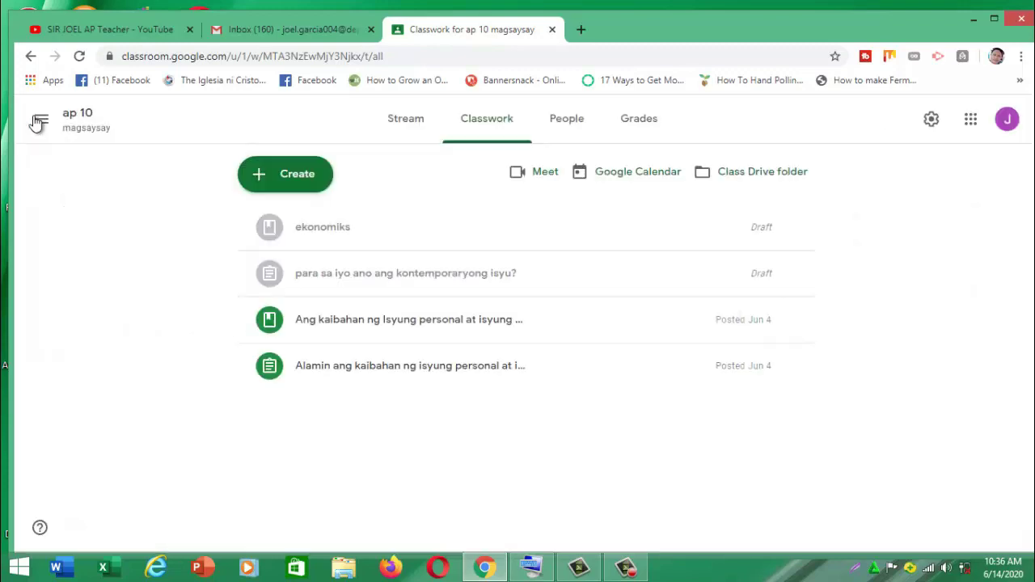
pyautogui.click(300, 182)
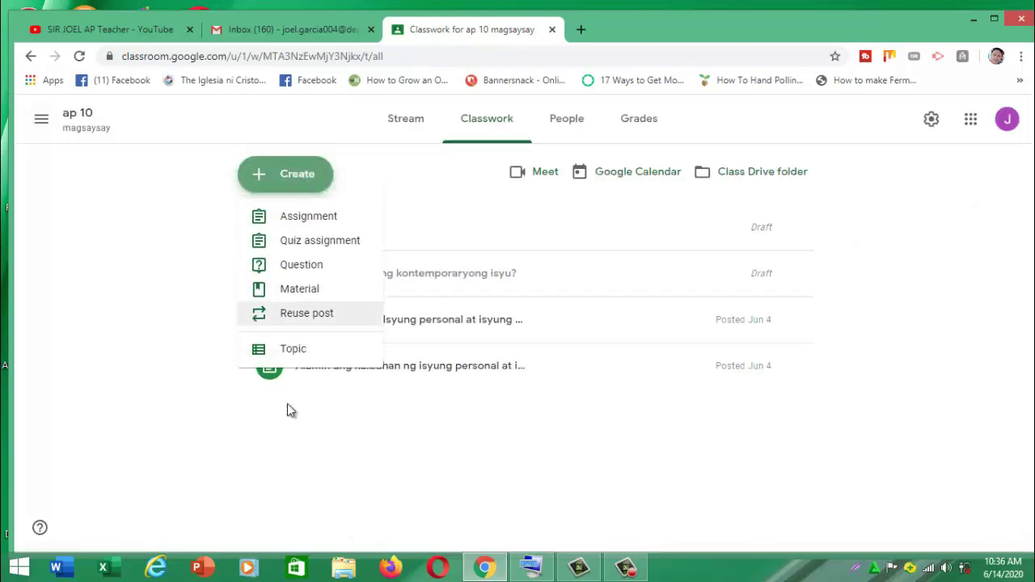
pyautogui.click(296, 350)
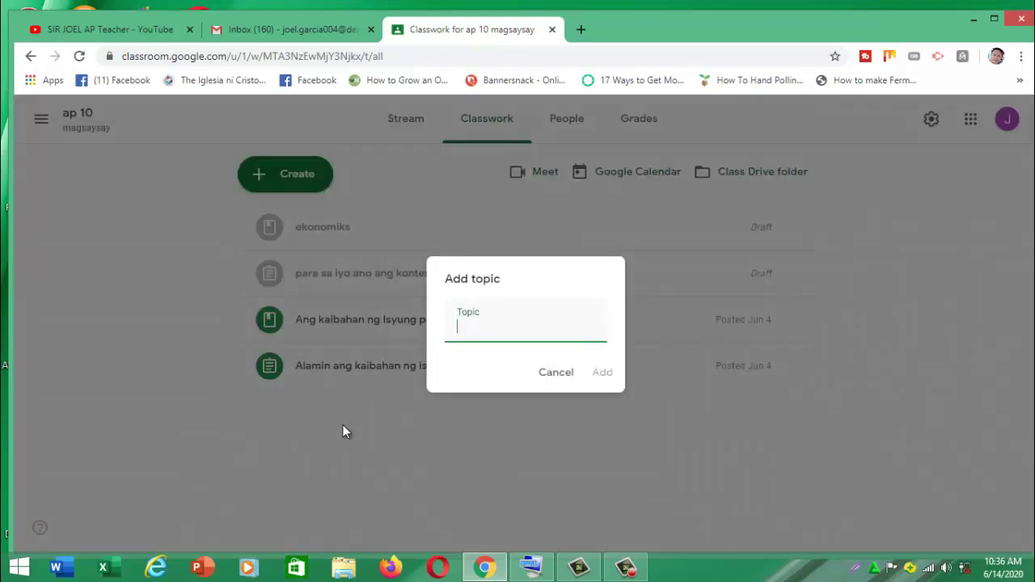
pyautogui.write('ekonom')
pyautogui.click(527, 572)
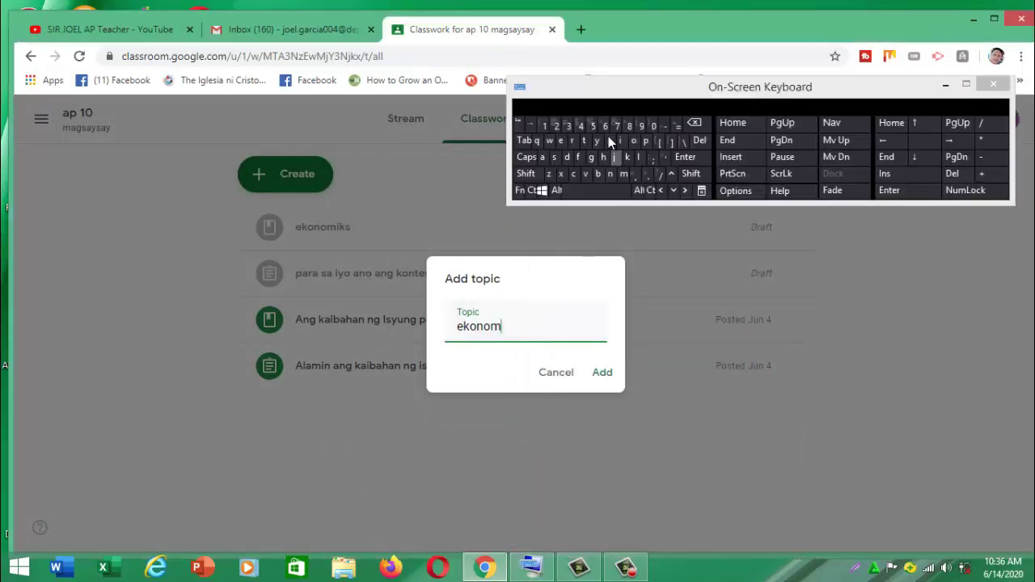
pyautogui.click(624, 140)
pyautogui.write('ks')
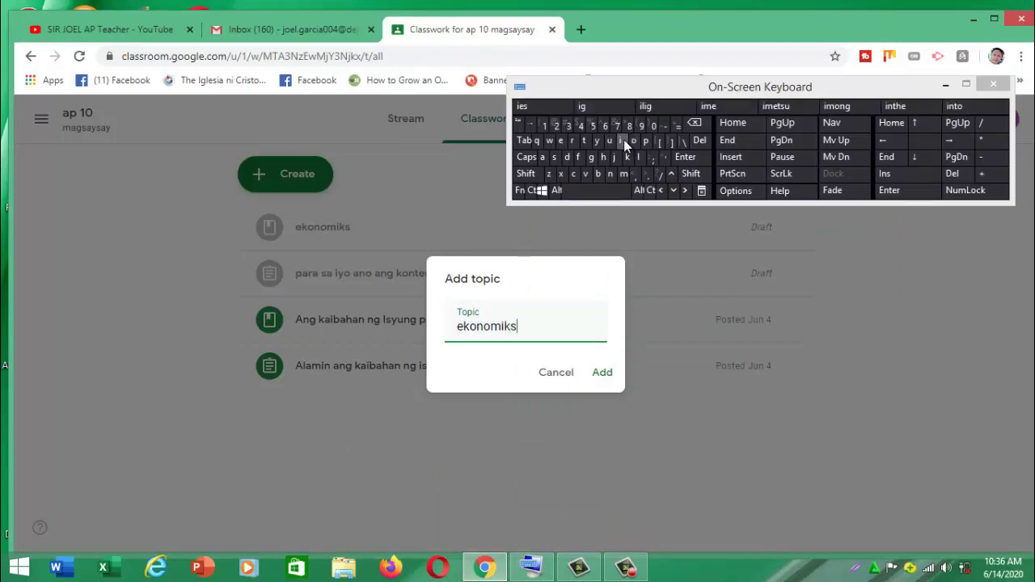
pyautogui.click(966, 83)
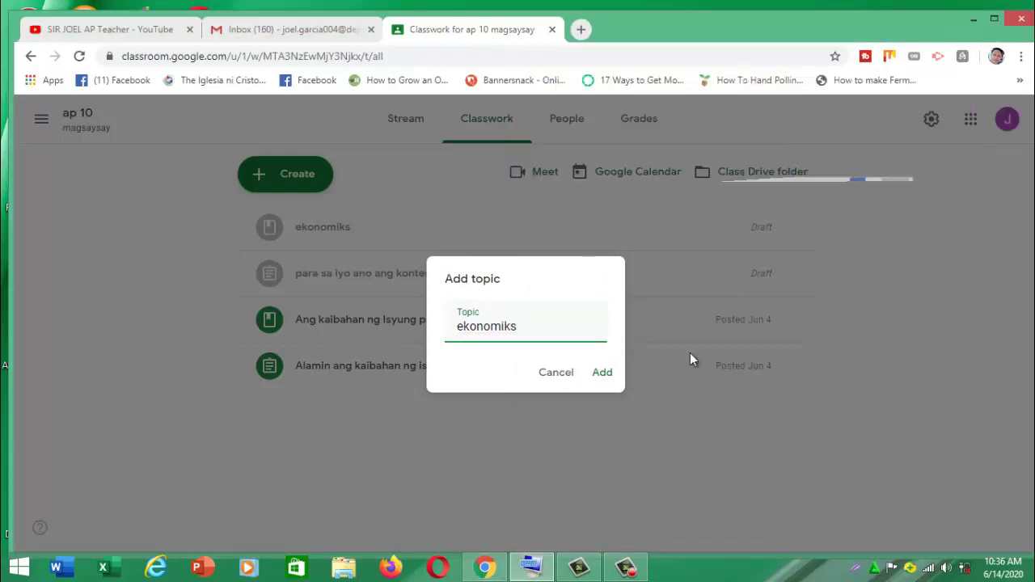
pyautogui.click(591, 375)
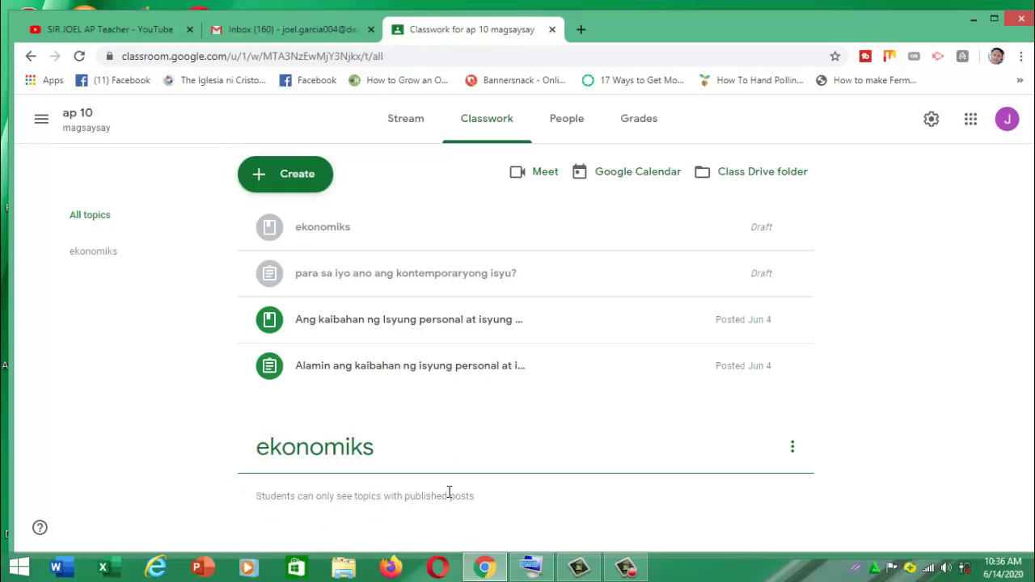
# Create a new classwork assignment and enter "ekonomiks kahulugan" as its title.
pyautogui.click(303, 183)
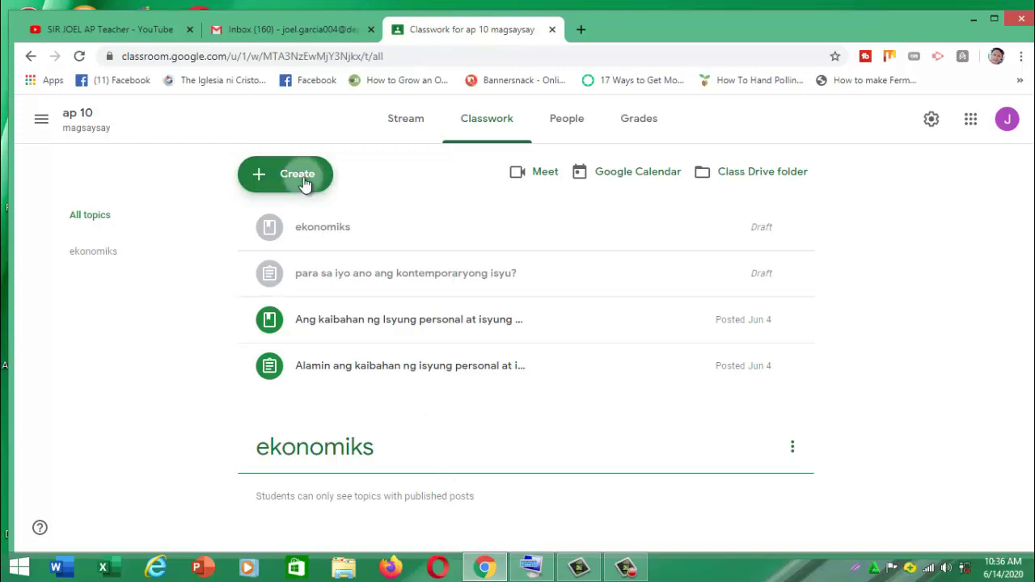
pyautogui.click(314, 214)
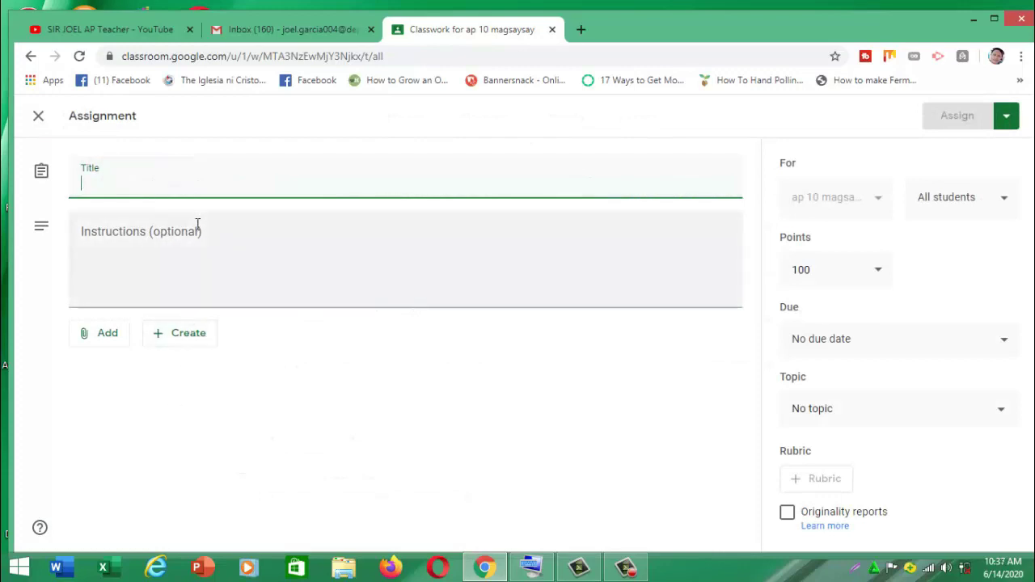
pyautogui.write('e')
pyautogui.write('onom')
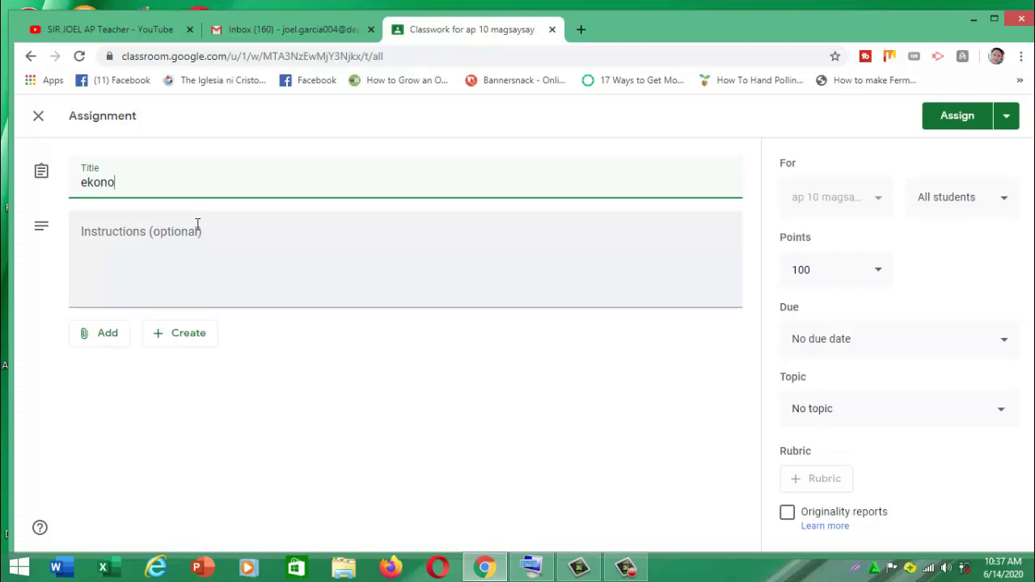
pyautogui.click(530, 567)
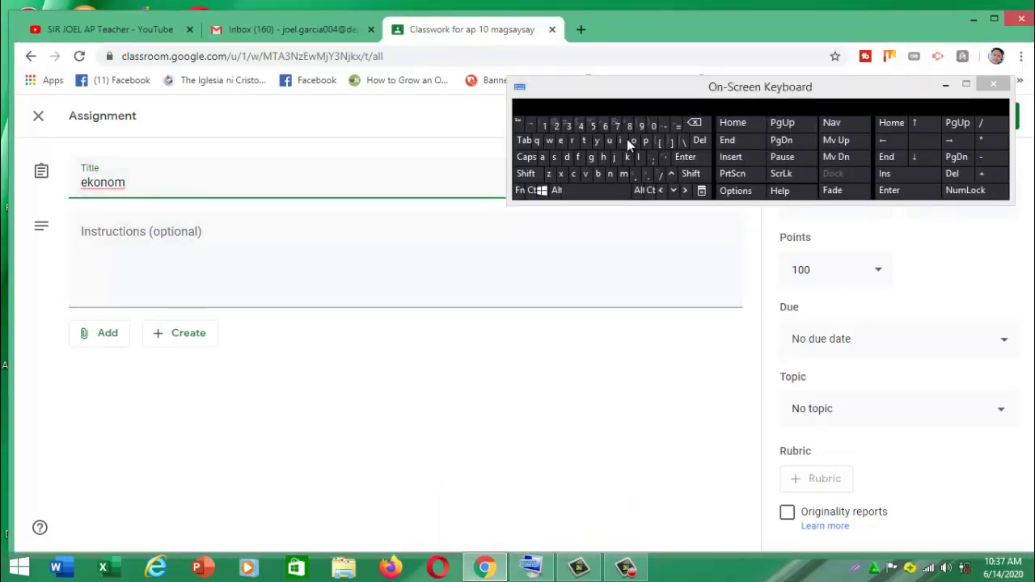
pyautogui.write('iks ')
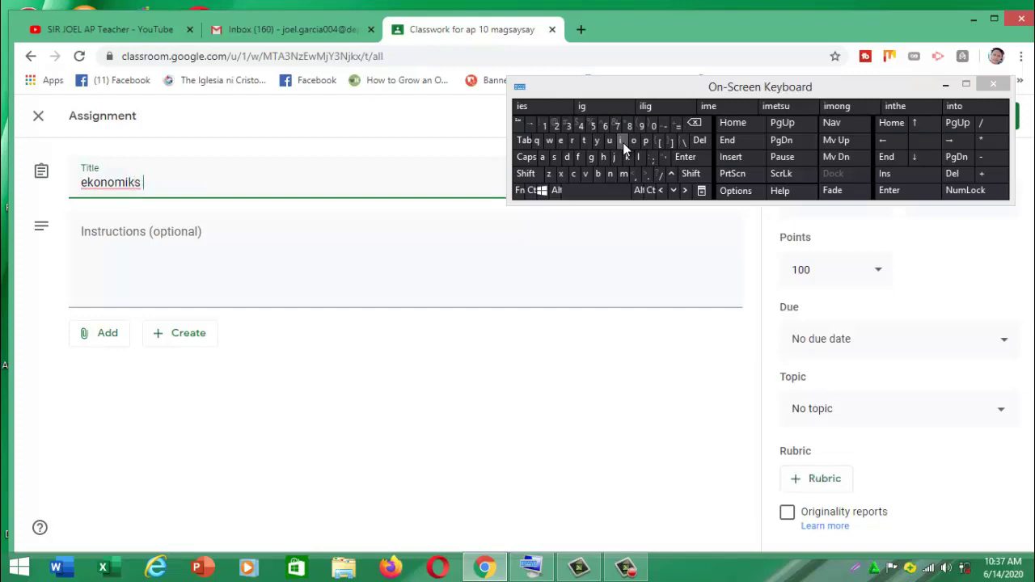
pyautogui.write('kahulugan')
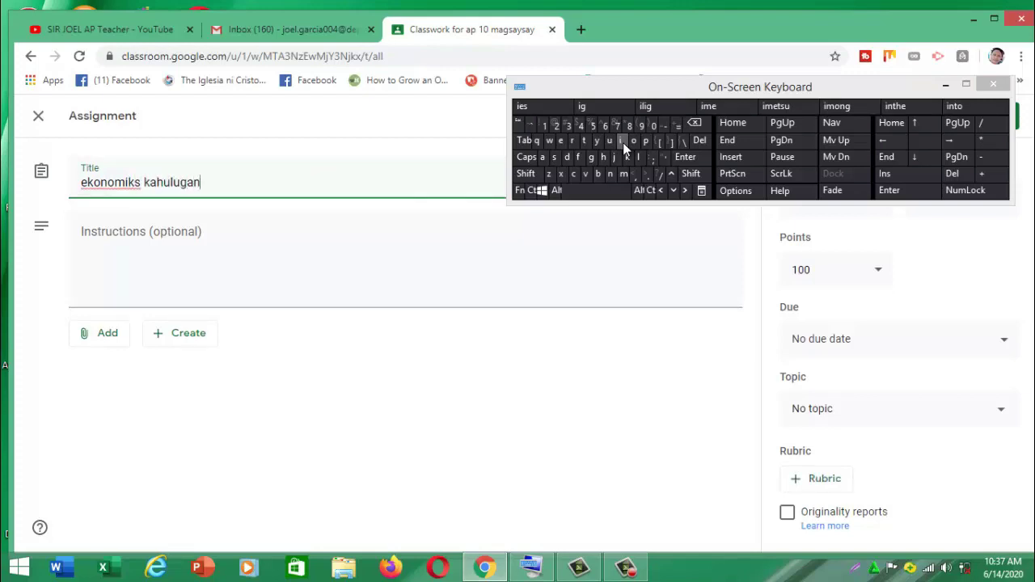
pyautogui.click(946, 83)
# Enter "basahin" as the assignment's instructions and close the on-screen keyboard.
pyautogui.click(194, 264)
pyautogui.write('bada')
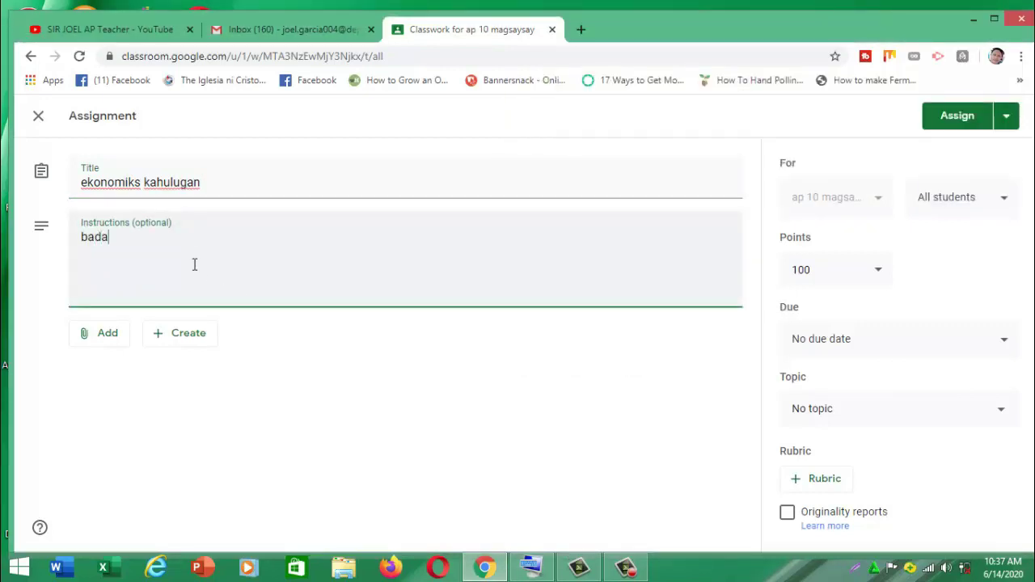
pyautogui.press('BackSpace')
pyautogui.press('BackSpace')
pyautogui.write('sah')
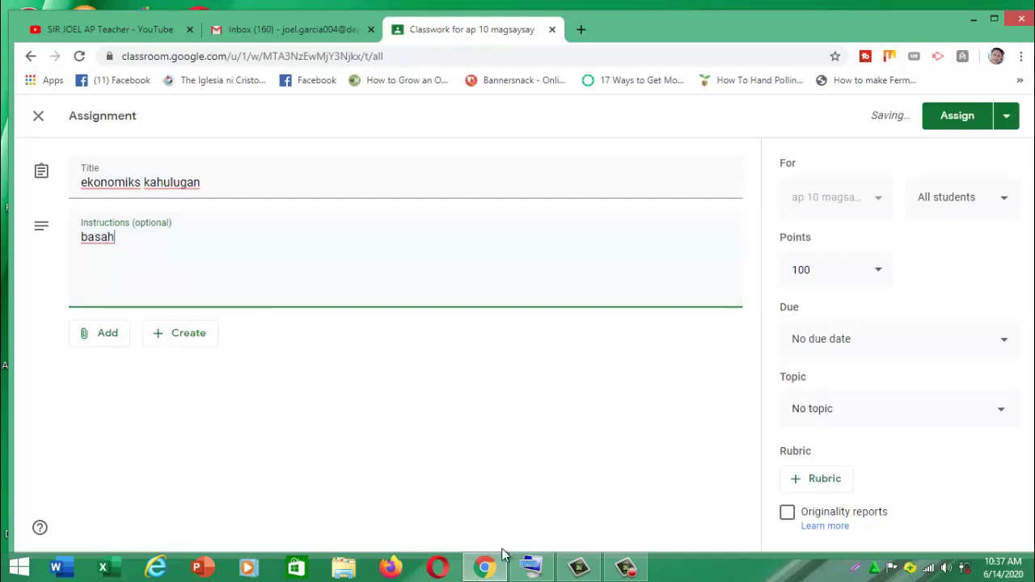
pyautogui.click(532, 568)
pyautogui.click(168, 248)
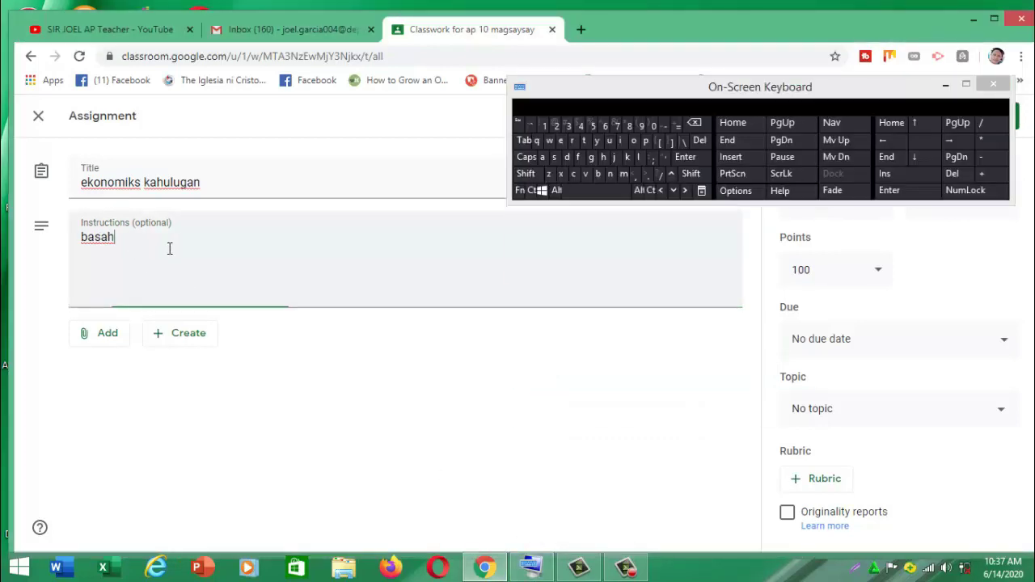
pyautogui.click(623, 140)
pyautogui.write('n')
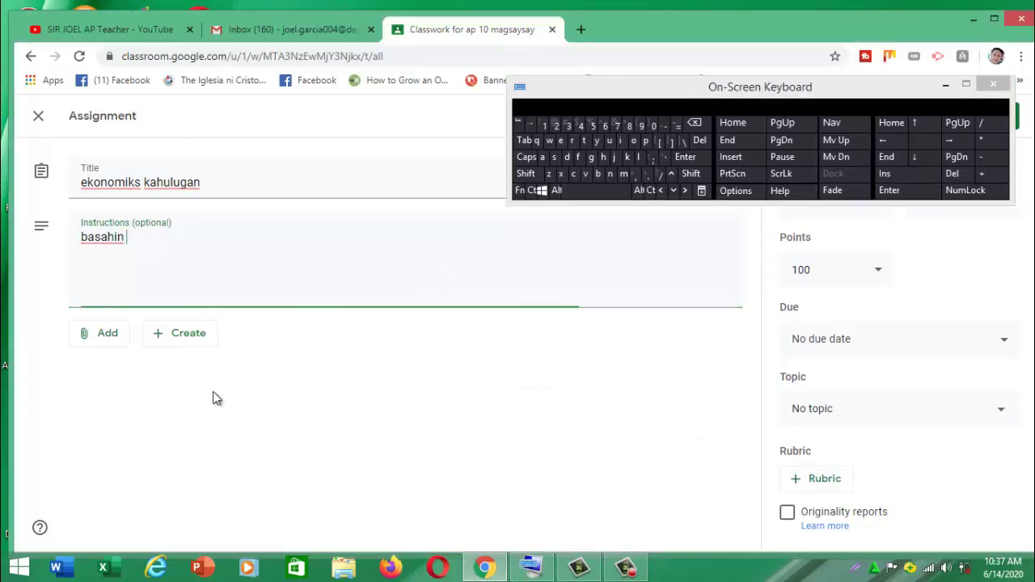
pyautogui.click(993, 83)
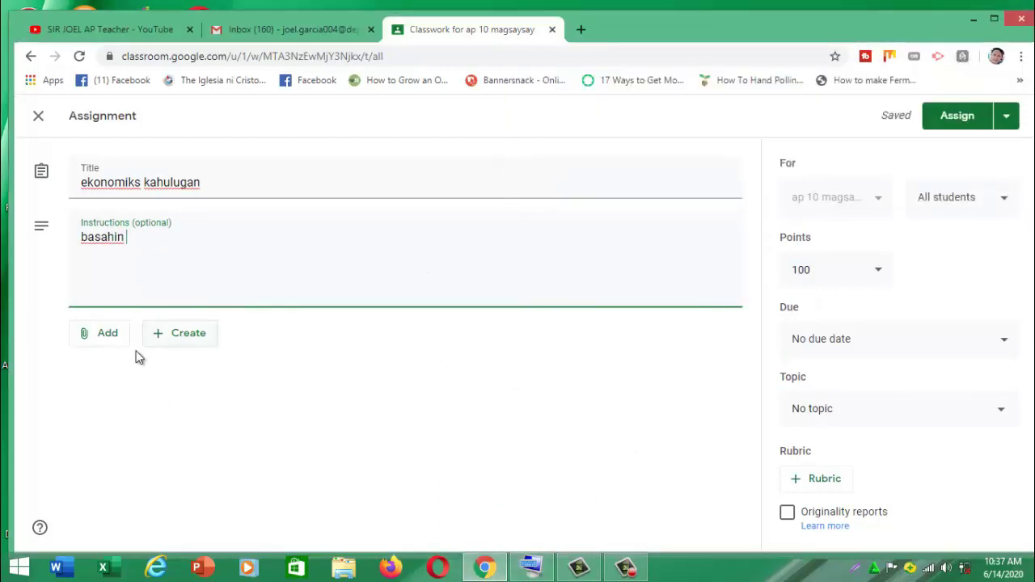
# Demonstrate creating a Google Docs document as an assignment attachment, and remove it from the assignment.
pyautogui.click(185, 348)
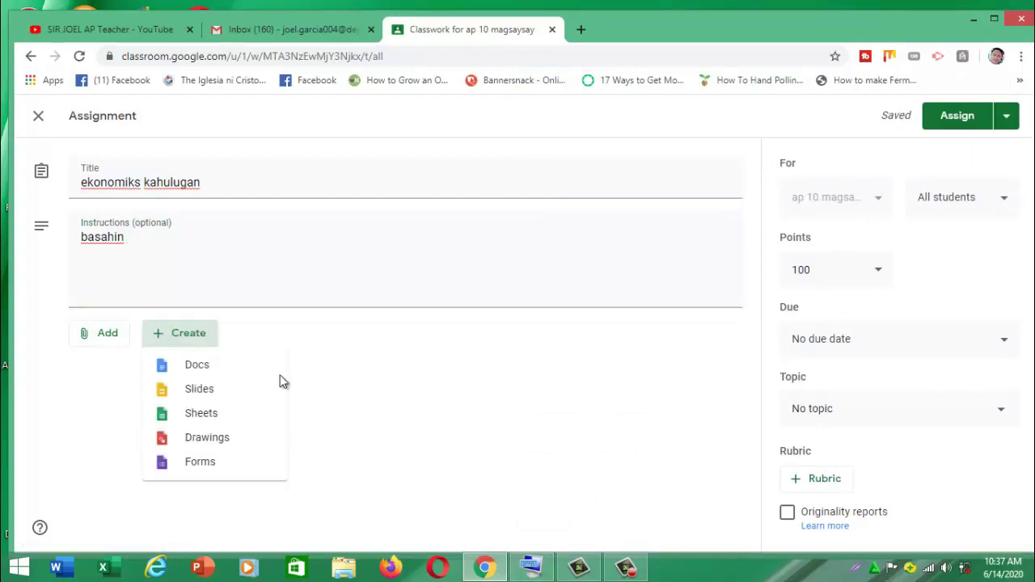
pyautogui.click(209, 370)
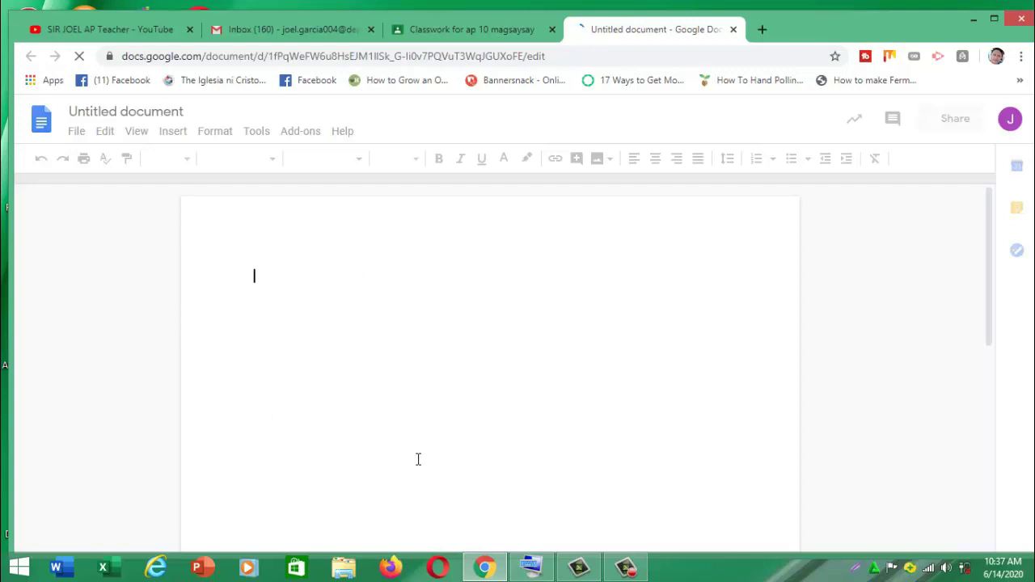
pyautogui.click(733, 30)
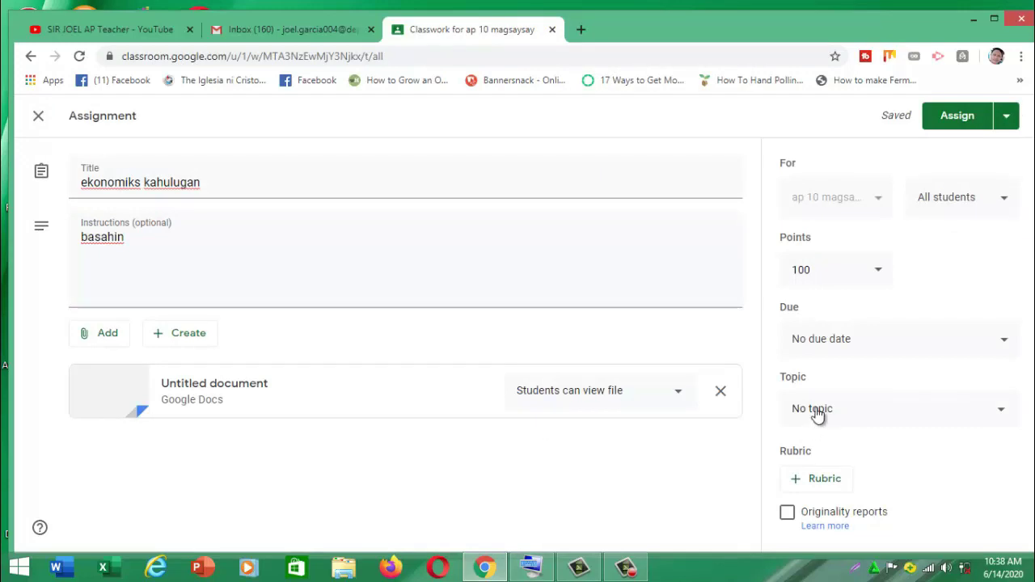
pyautogui.click(722, 394)
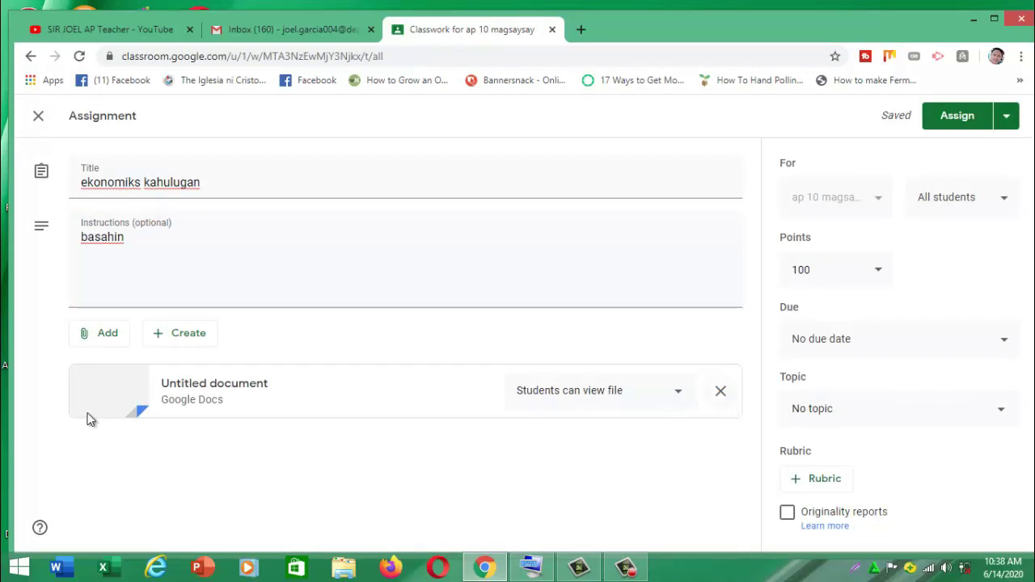
# Examine the assignment's attachment options and try to attach a file from the computer.
pyautogui.click(103, 344)
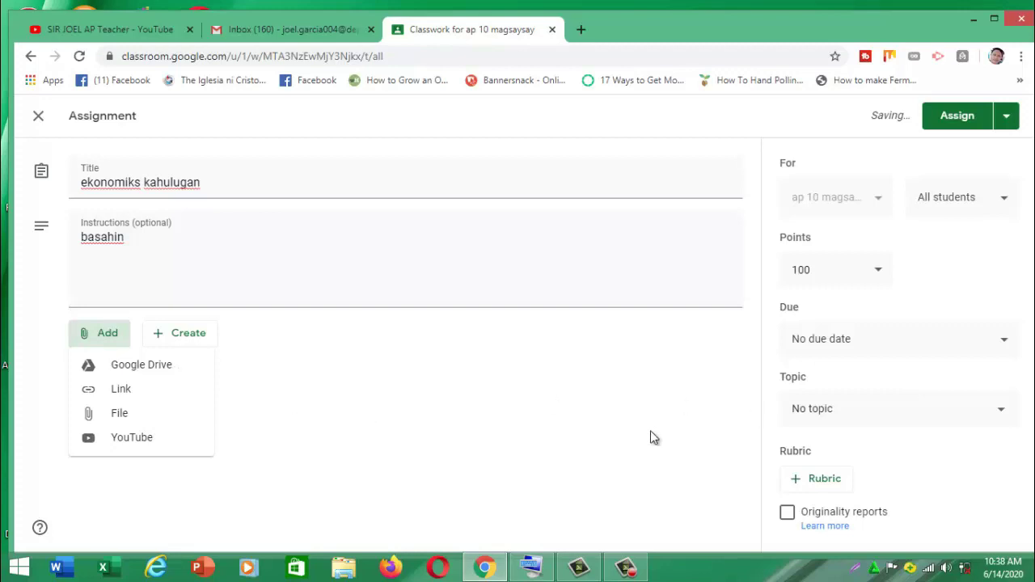
pyautogui.click(522, 392)
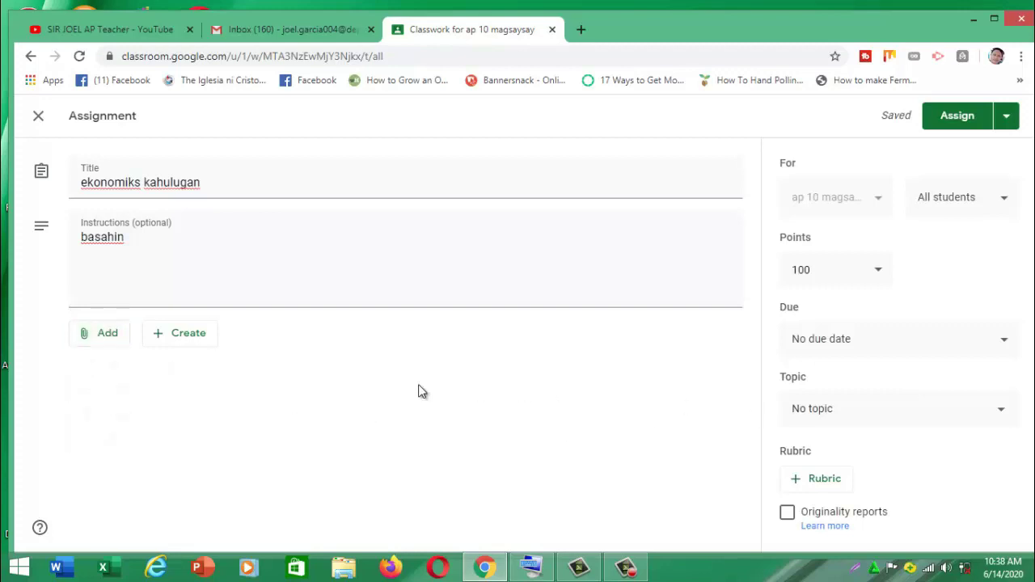
pyautogui.click(108, 340)
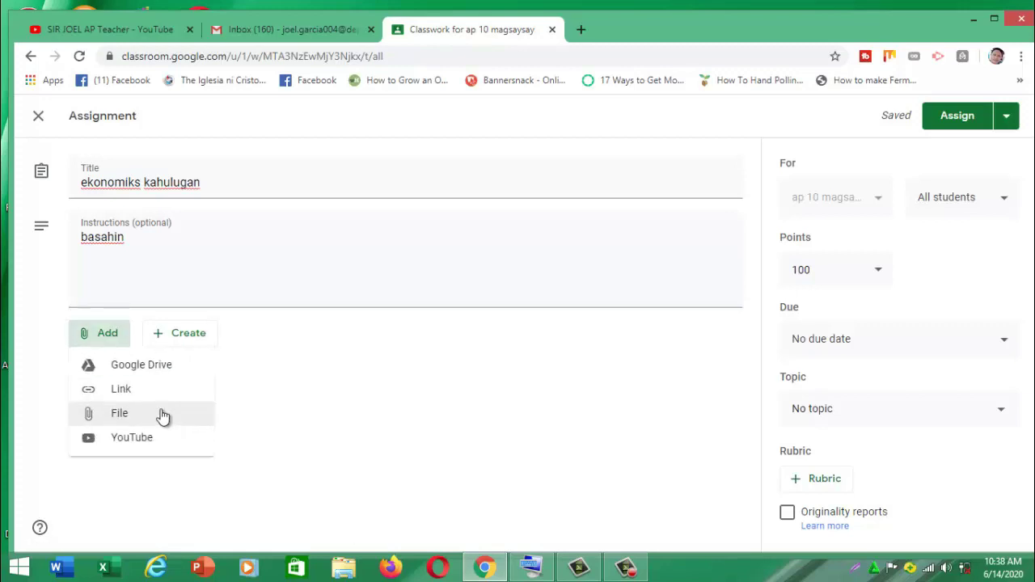
pyautogui.click(156, 413)
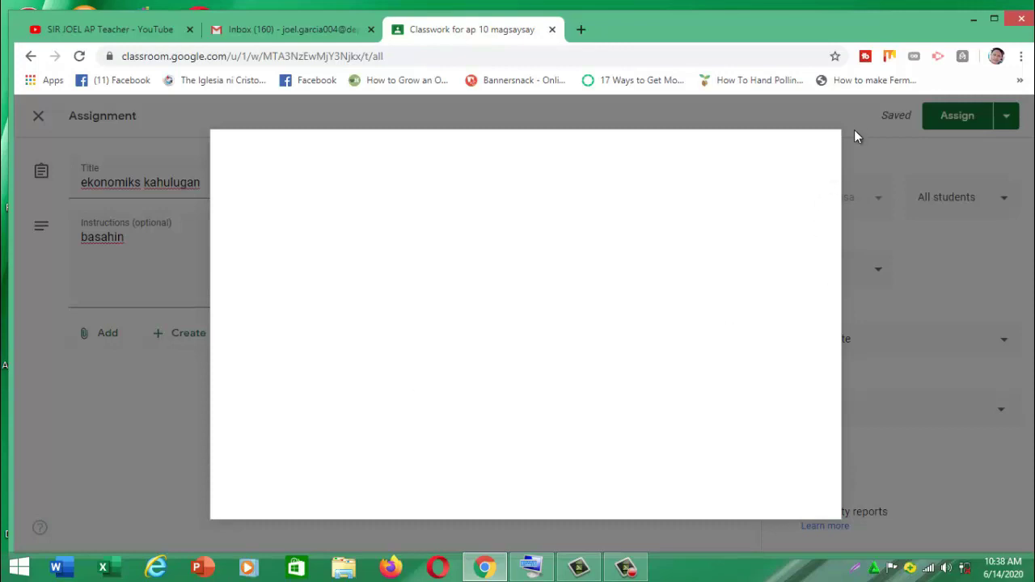
pyautogui.click(320, 29)
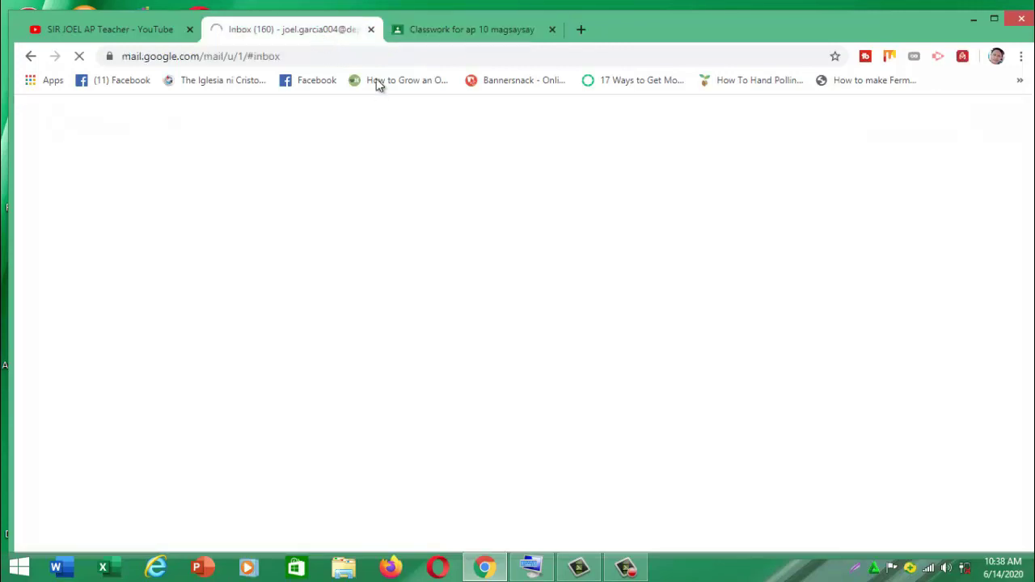
pyautogui.click(471, 29)
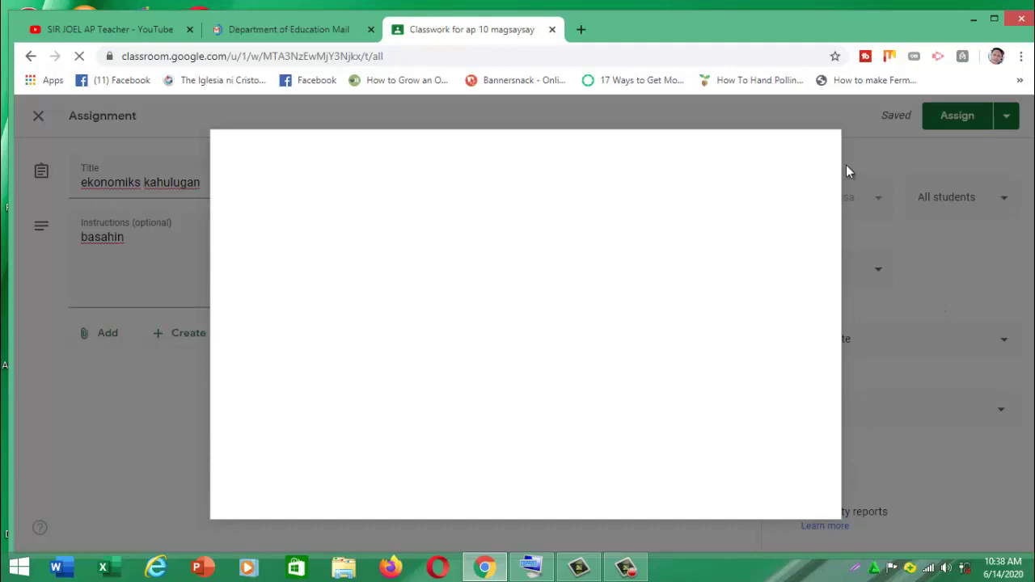
# Return to the class's classwork list, leaving the assignment as a draft, and close the file insertion dialog.
pyautogui.click(31, 55)
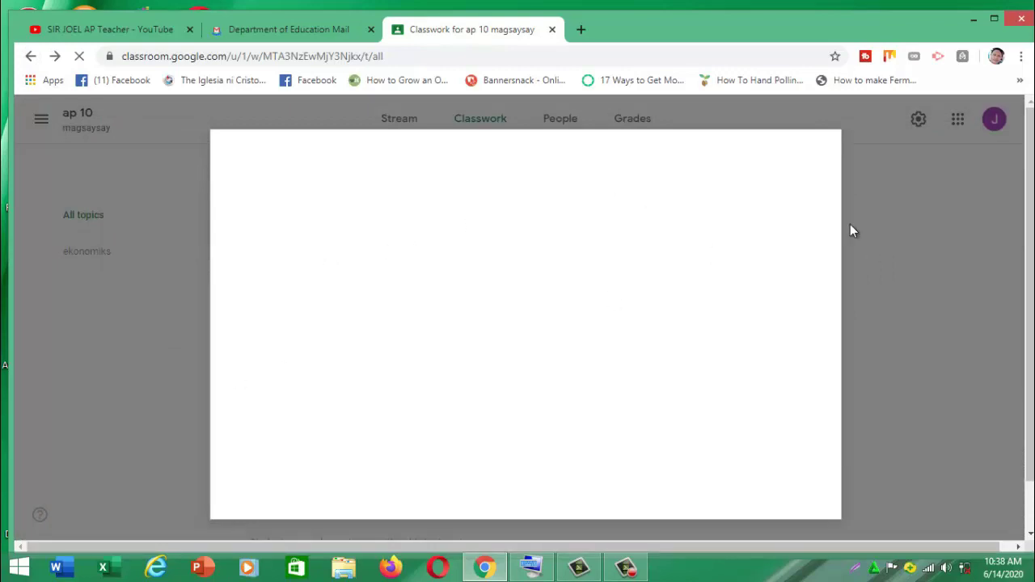
pyautogui.click(54, 56)
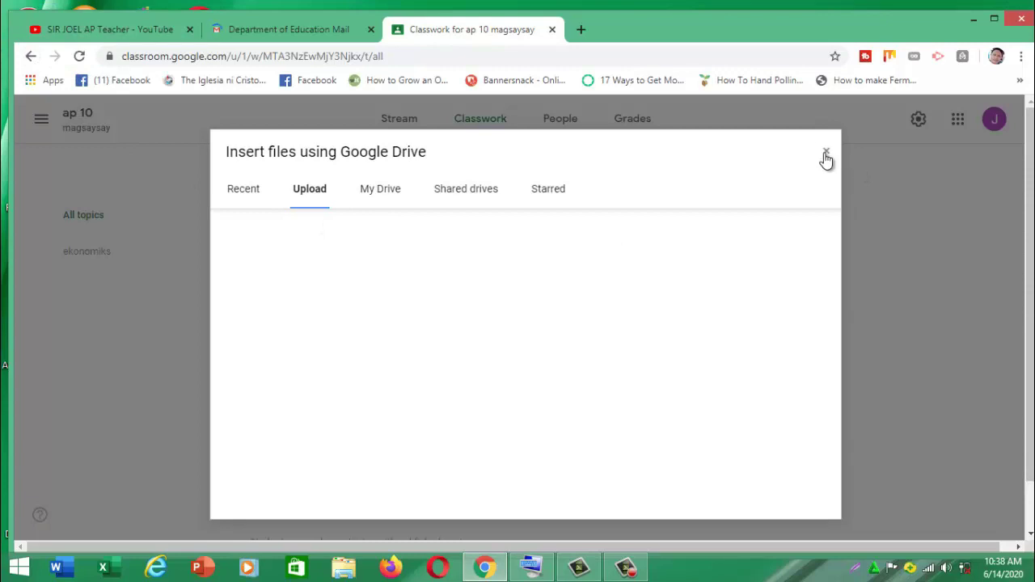
pyautogui.click(826, 152)
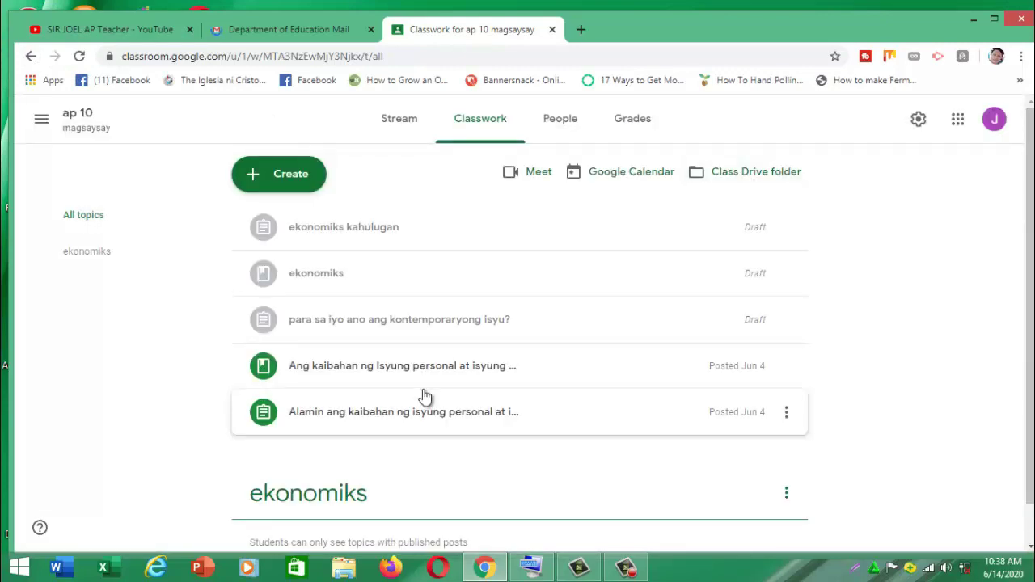
pyautogui.click(289, 184)
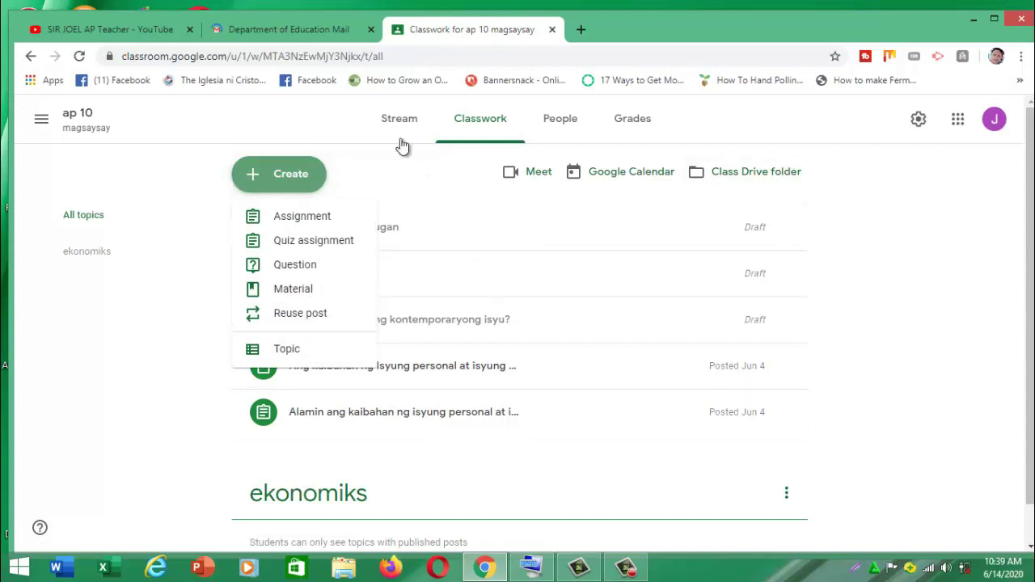
pyautogui.click(271, 122)
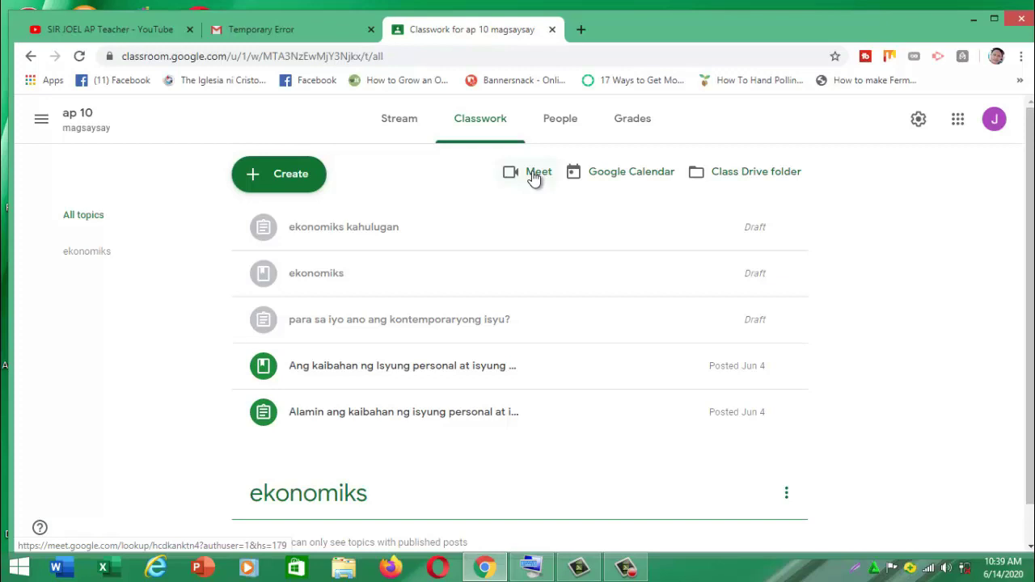
# Examine the lists of teachers and students on the class's People page.
pyautogui.click(563, 125)
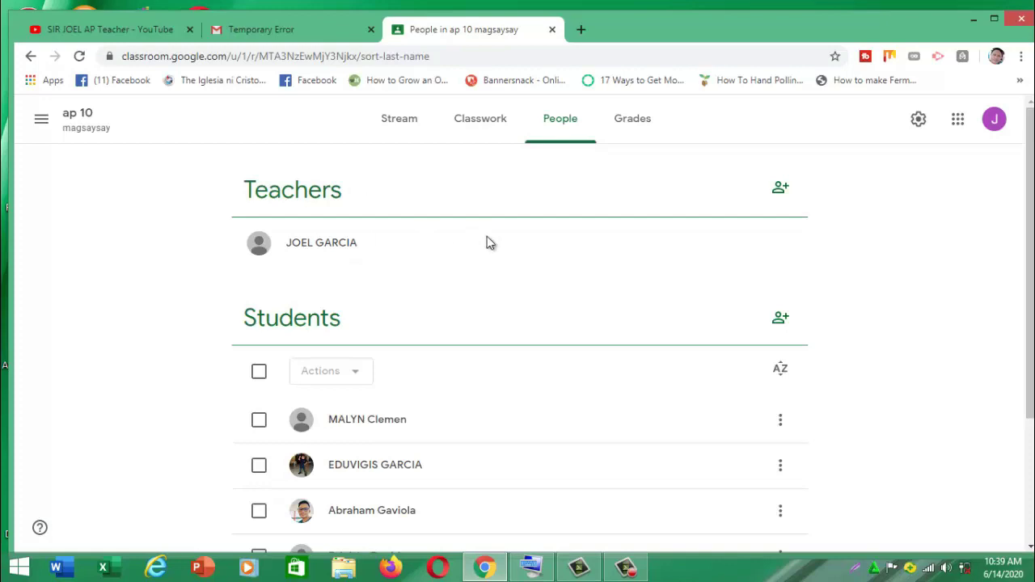
pyautogui.scroll(-3, 524, 280)
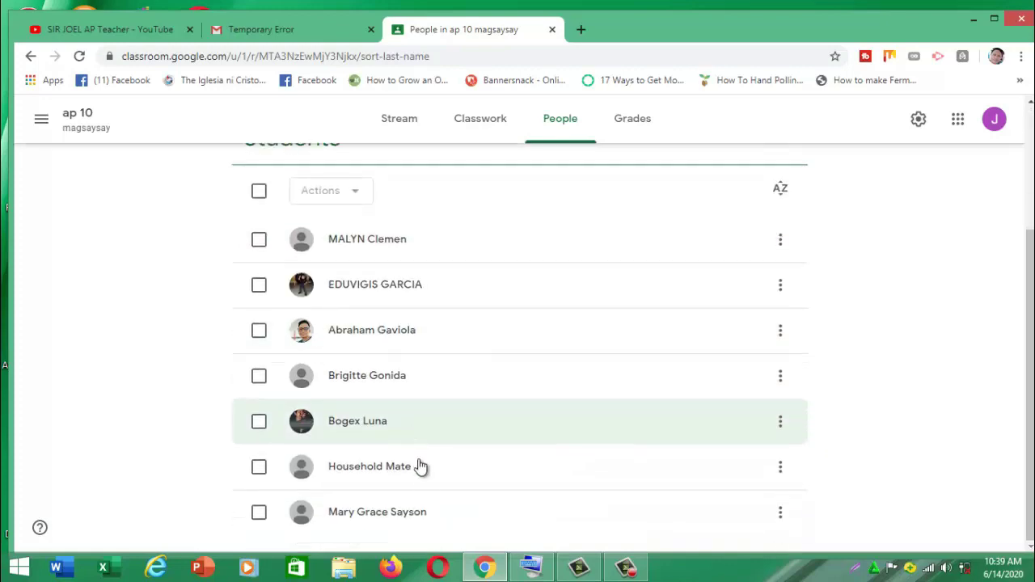
pyautogui.scroll(3, 421, 404)
pyautogui.scroll(-3, 423, 429)
pyautogui.scroll(1, 436, 475)
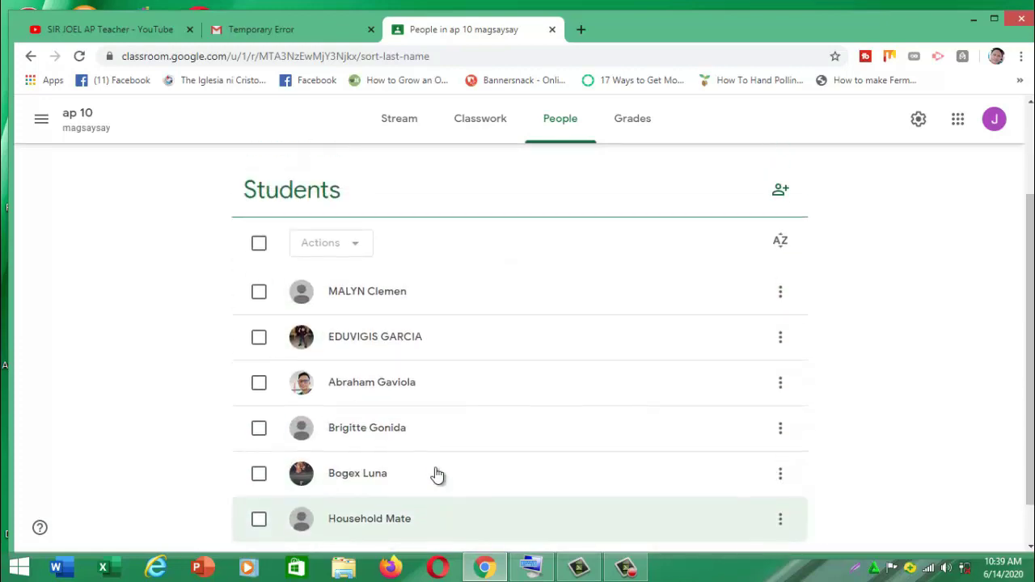
pyautogui.scroll(2, 437, 475)
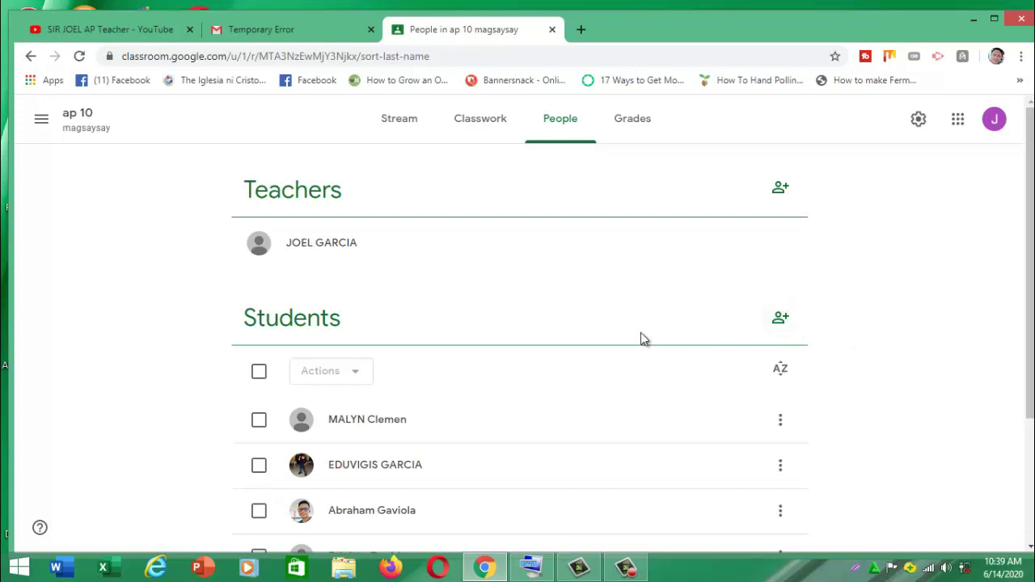
# Demonstrate searching for a student to invite to the class by name or e-mail, and cancel the invitation.
pyautogui.click(781, 319)
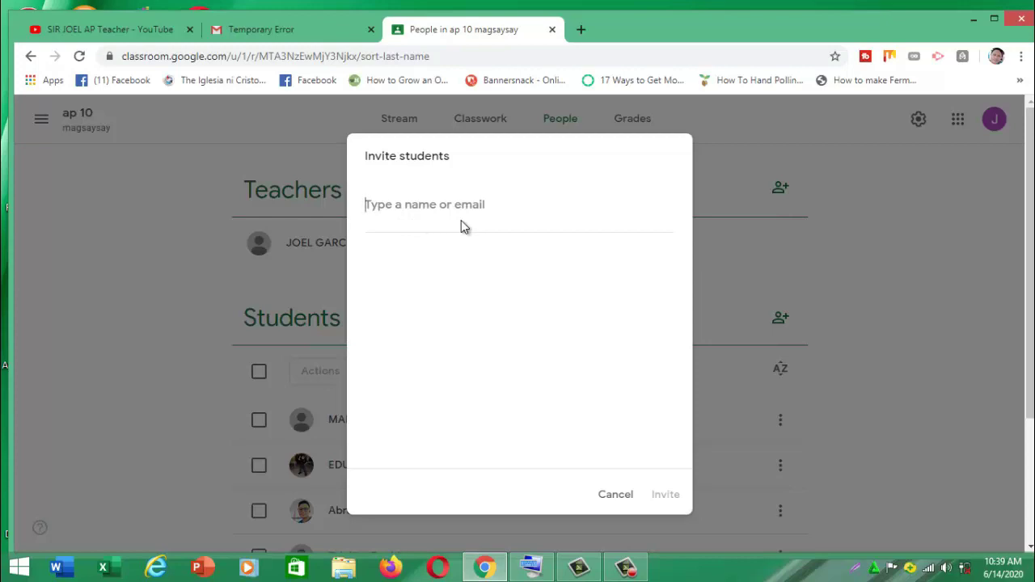
pyautogui.write('e')
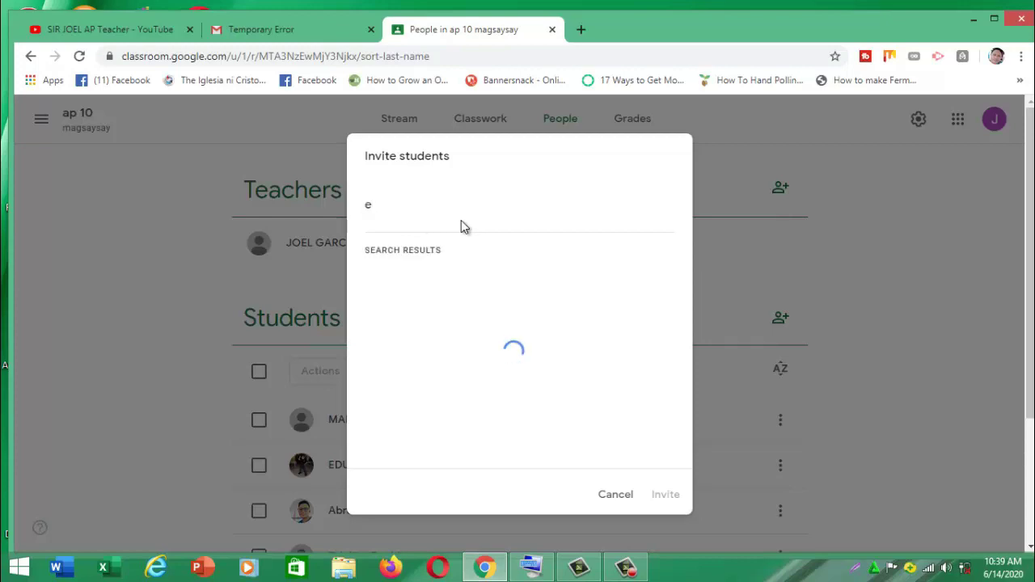
pyautogui.write('ma')
pyautogui.press('BackSpace')
pyautogui.press('BackSpace')
pyautogui.press('BackSpace')
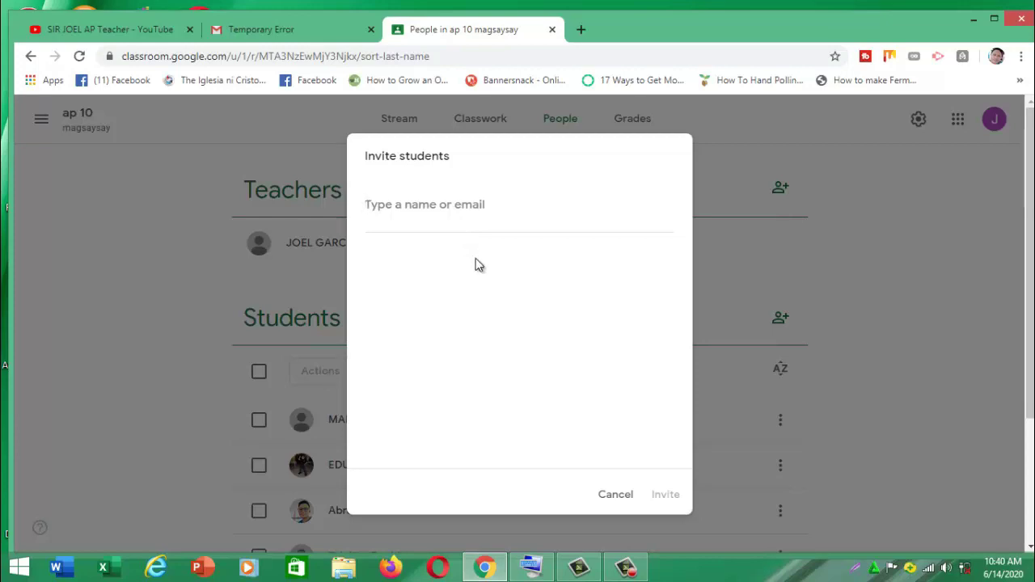
pyautogui.click(618, 495)
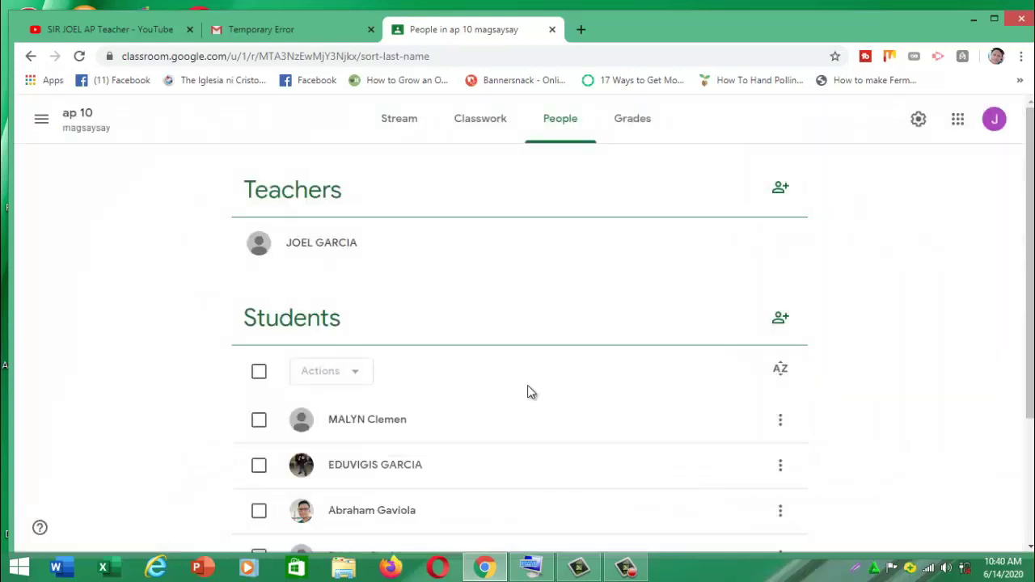
# Select the class code text on the ap 10 class's Stream page.
pyautogui.click(410, 136)
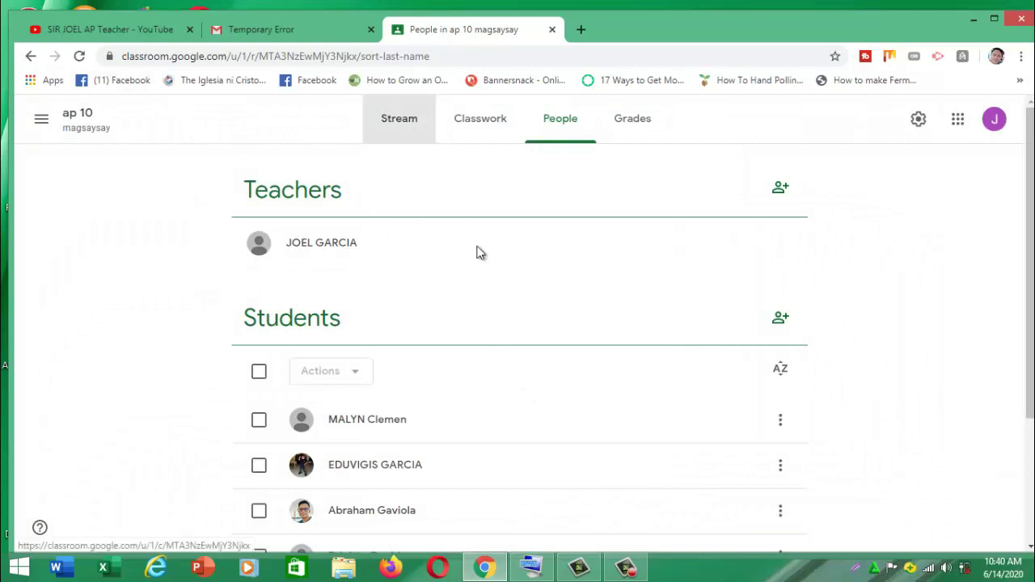
pyautogui.moveTo(221, 249); pyautogui.dragTo(266, 251)
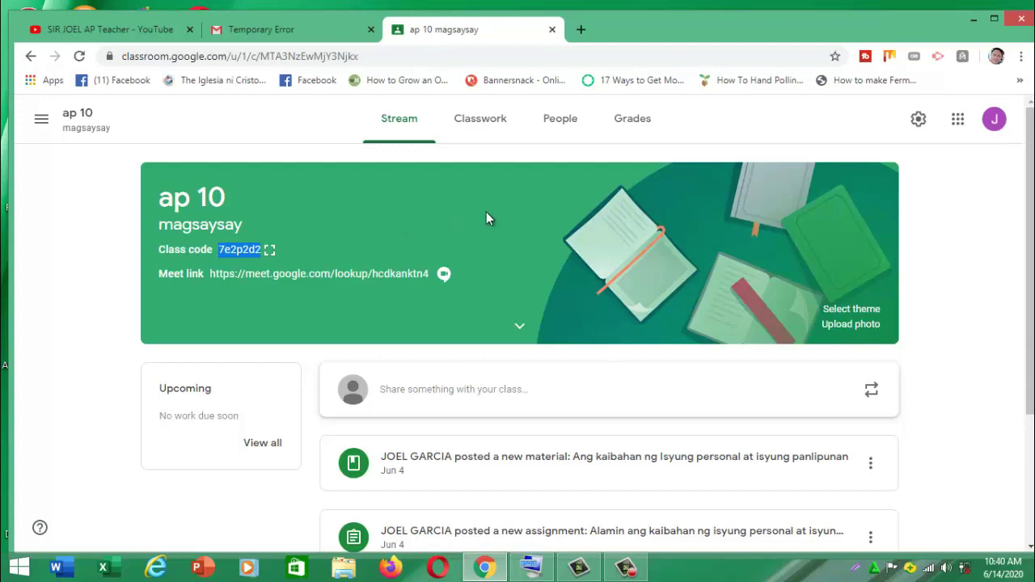
# Search Google for "google classroom" in a new browser tab and open the Google Classroom site.
pyautogui.click(581, 29)
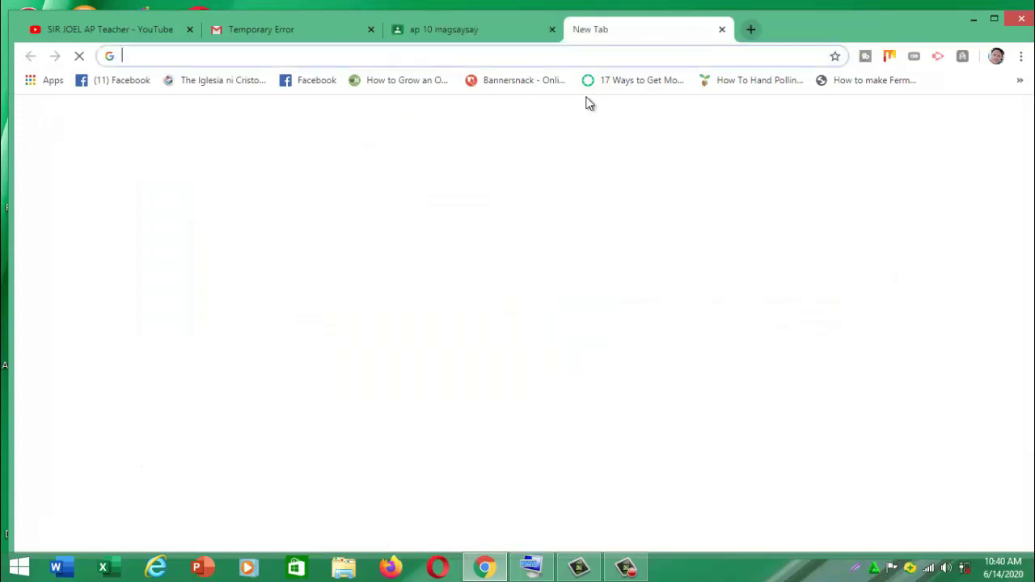
pyautogui.write('c')
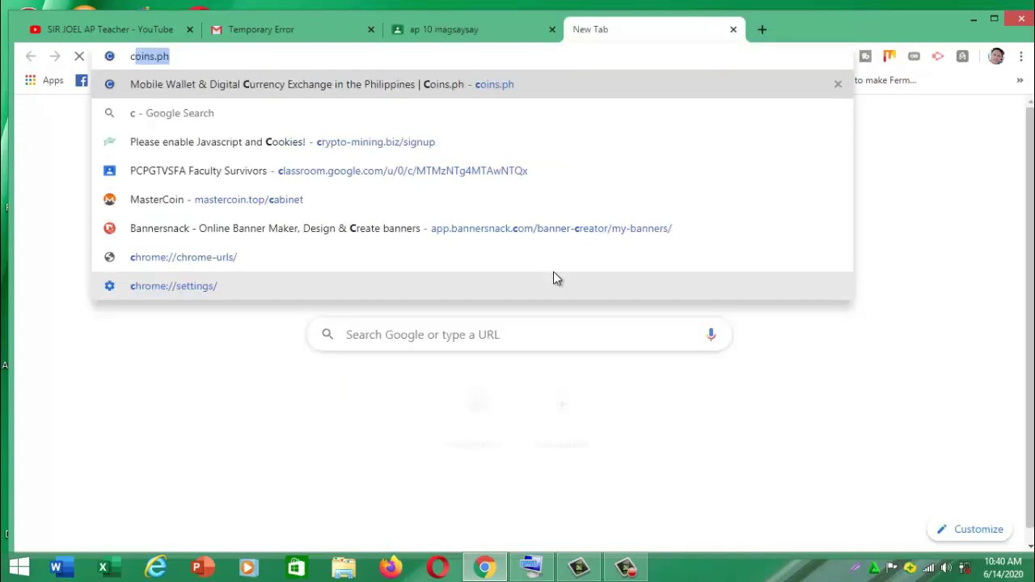
pyautogui.press('BackSpace')
pyautogui.press('BackSpace')
pyautogui.write('goog')
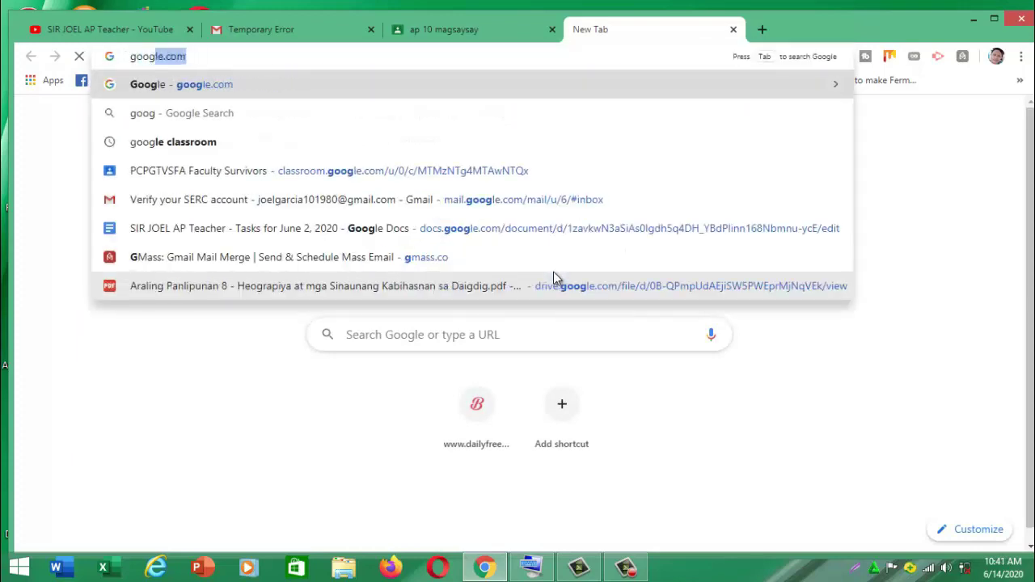
pyautogui.click(203, 153)
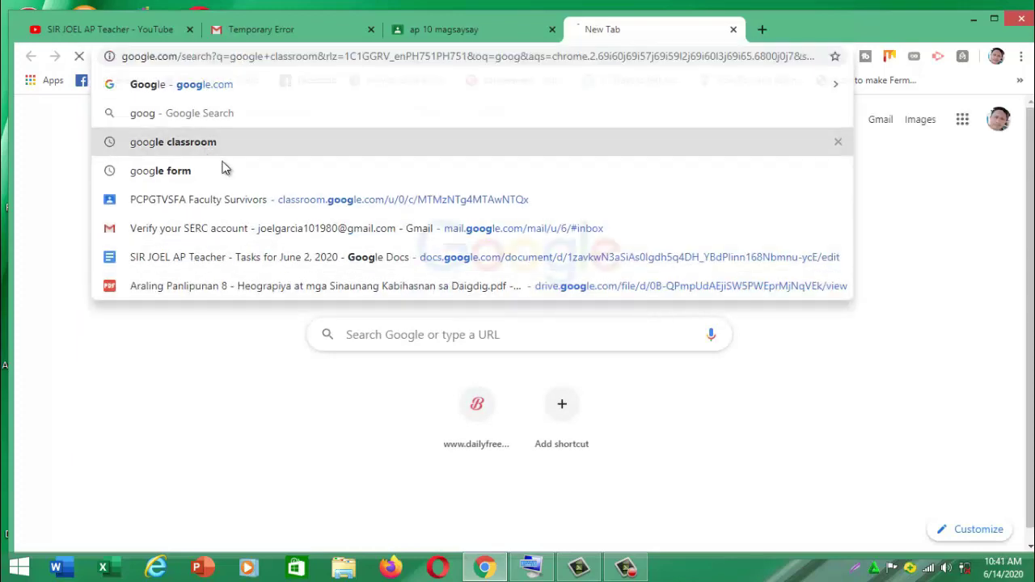
pyautogui.click(486, 31)
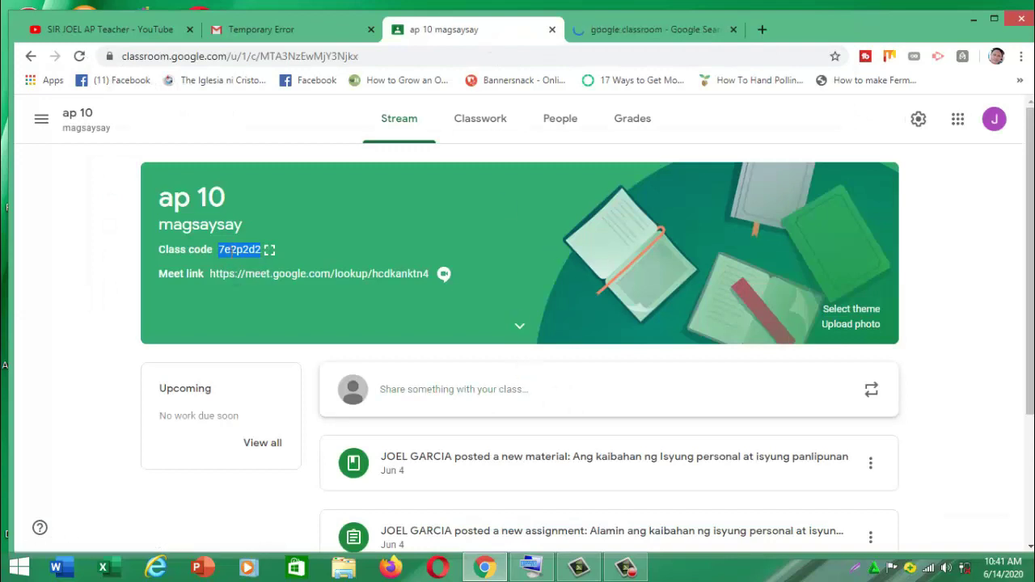
pyautogui.click(625, 28)
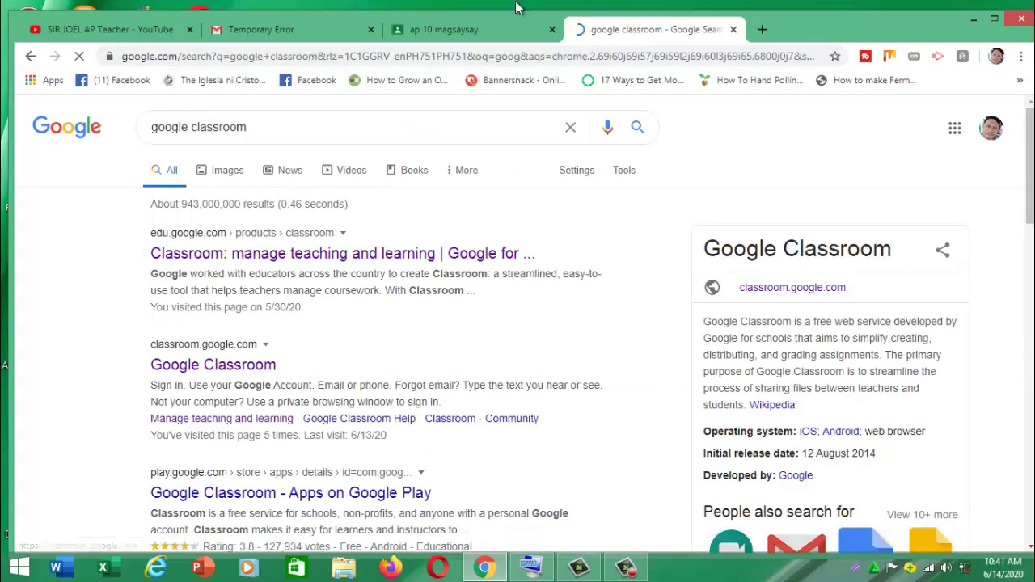
# Examine the full list of enrolled students on the ap 10 class's People page.
pyautogui.click(482, 26)
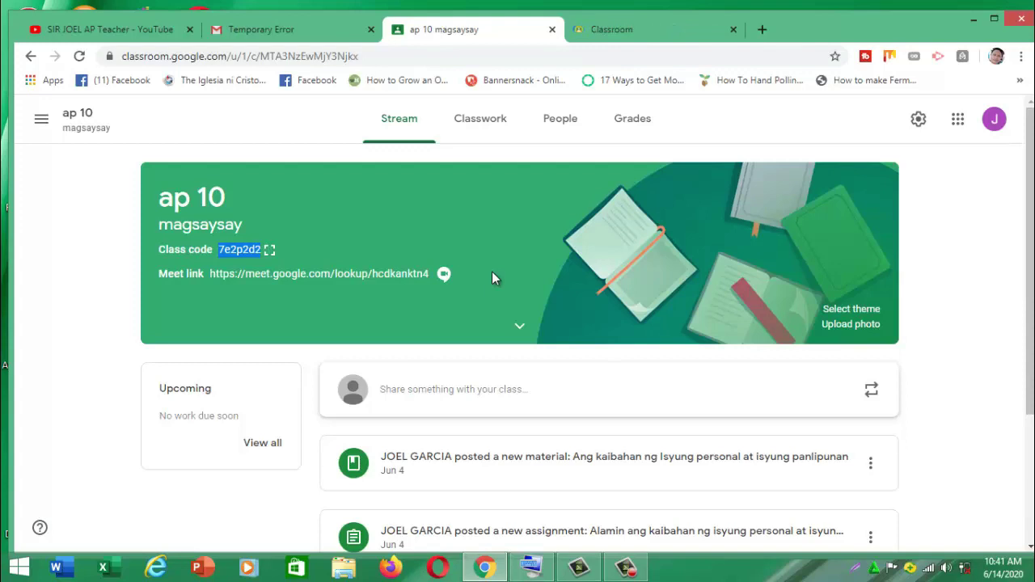
pyautogui.click(564, 132)
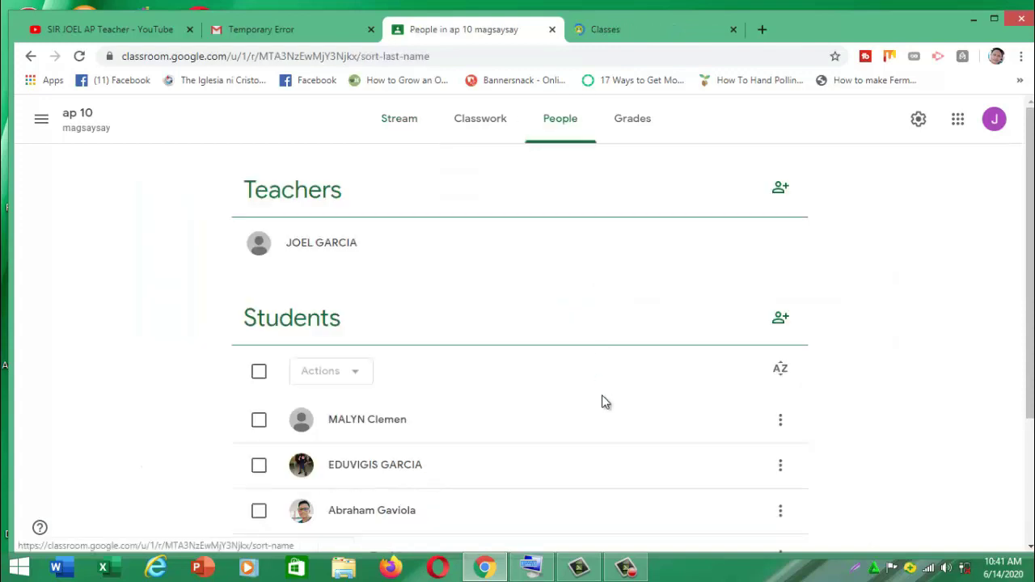
pyautogui.scroll(-1, 602, 402)
pyautogui.scroll(-1, 603, 402)
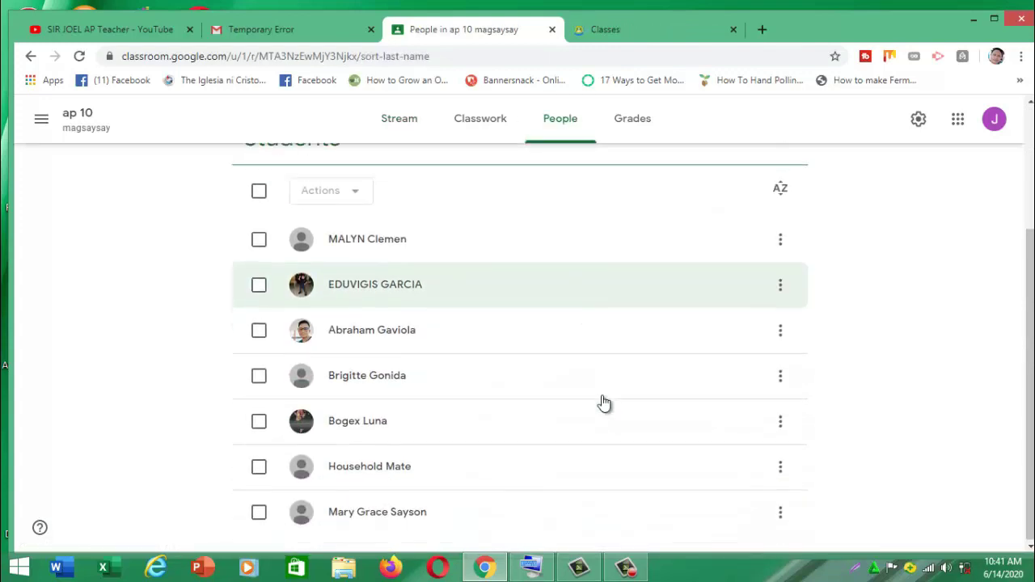
pyautogui.scroll(2, 604, 402)
pyautogui.scroll(-2, 604, 432)
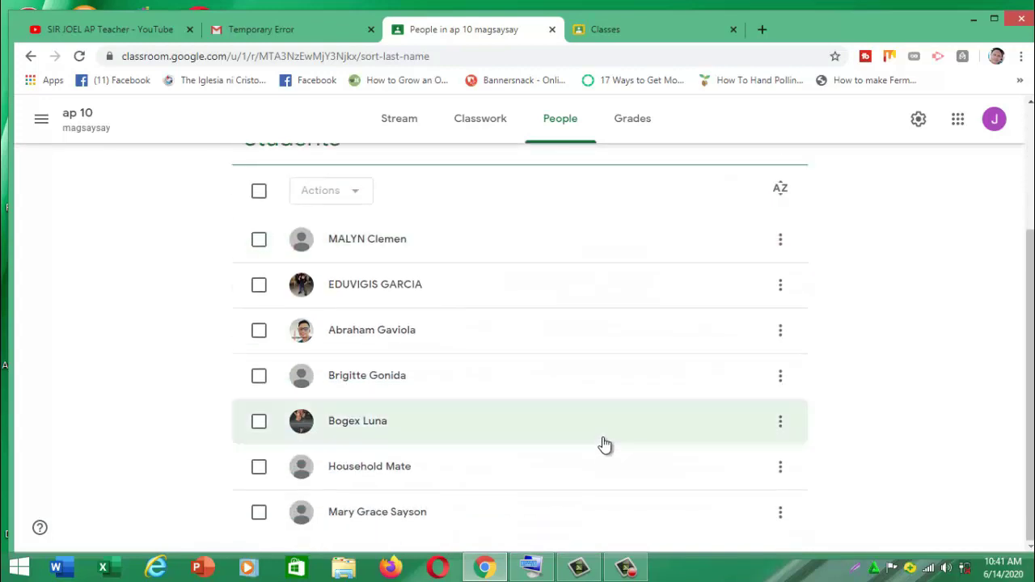
pyautogui.scroll(2, 602, 478)
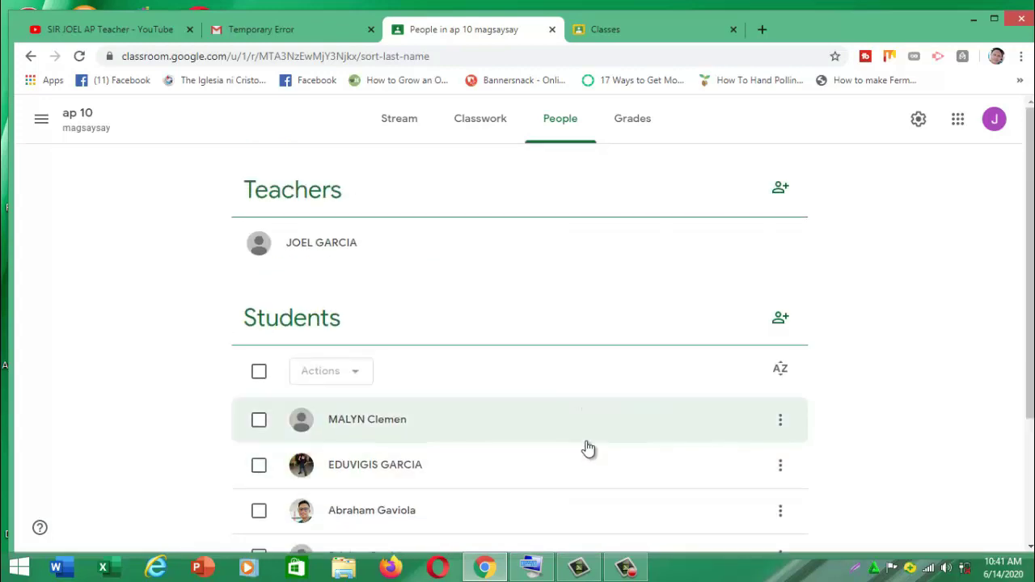
pyautogui.scroll(-2, 589, 449)
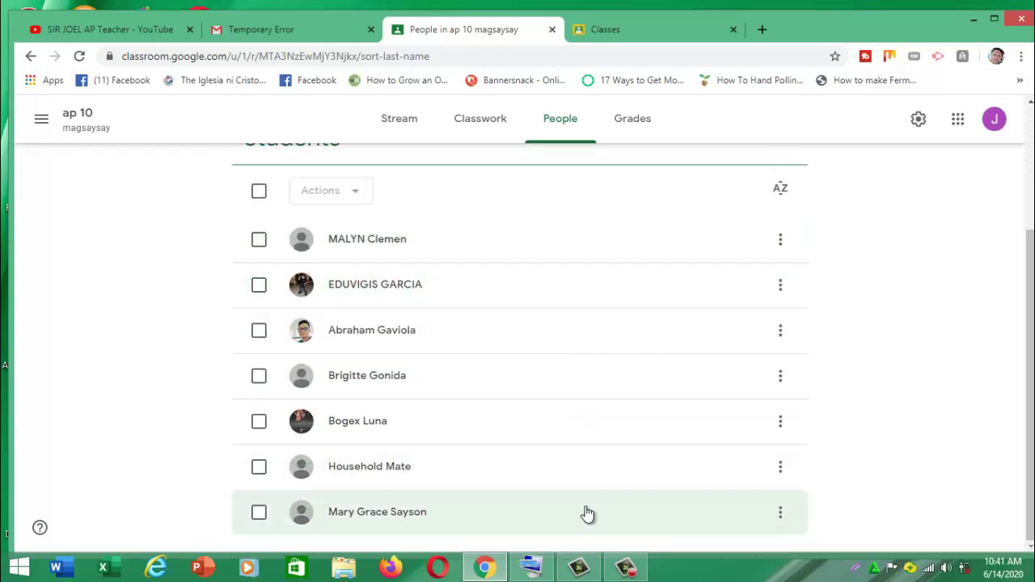
pyautogui.scroll(2, 587, 515)
pyautogui.scroll(-2, 585, 453)
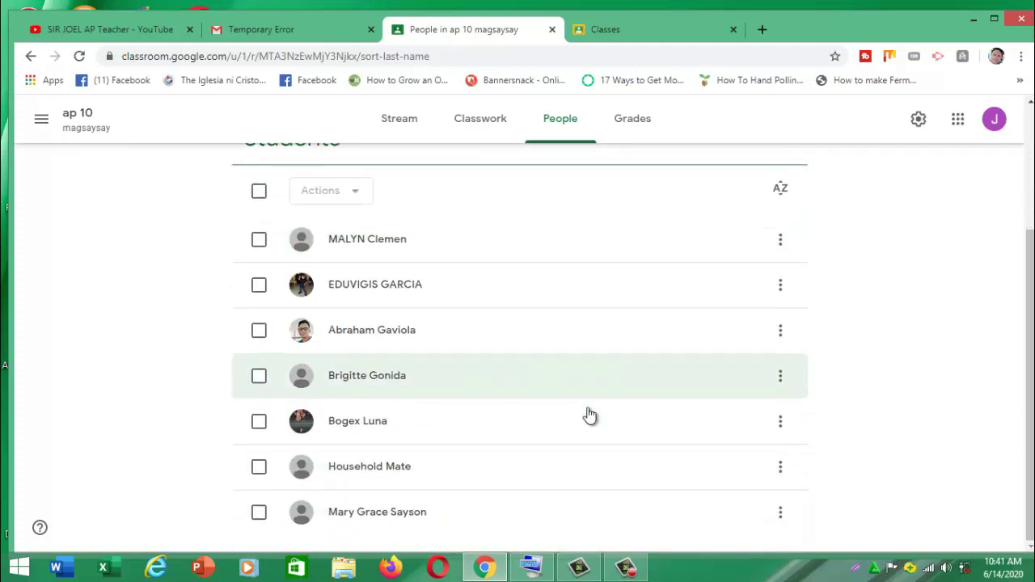
pyautogui.scroll(2, 590, 416)
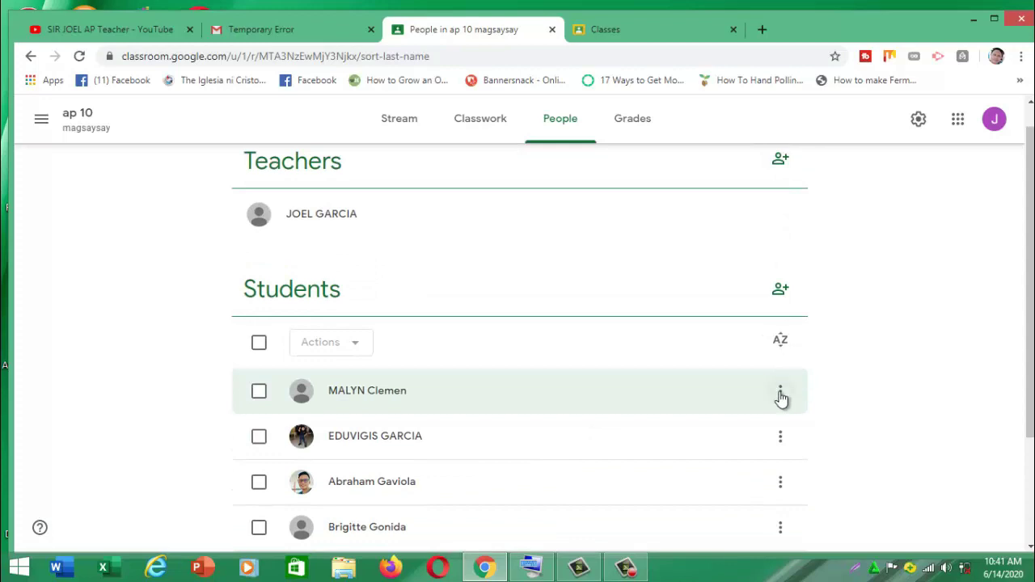
# Select the first student and examine the actions available for that student, including emailing, removing and muting.
pyautogui.click(258, 393)
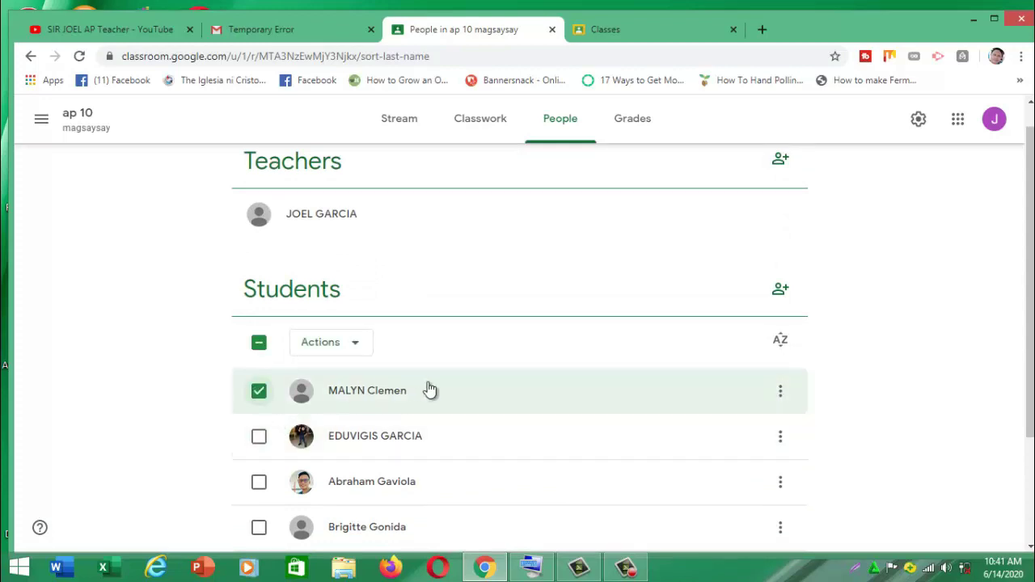
pyautogui.click(782, 394)
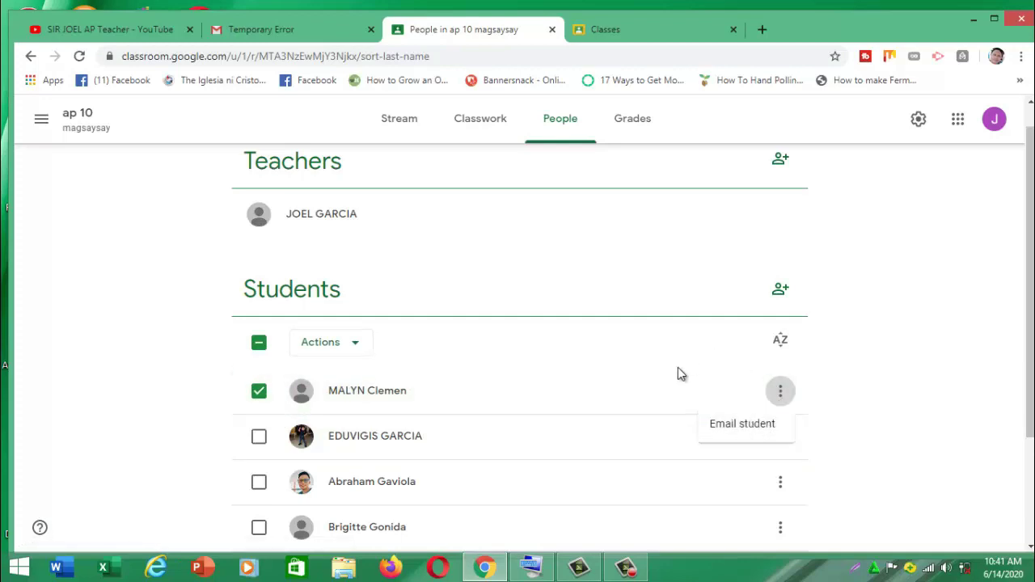
pyautogui.click(356, 348)
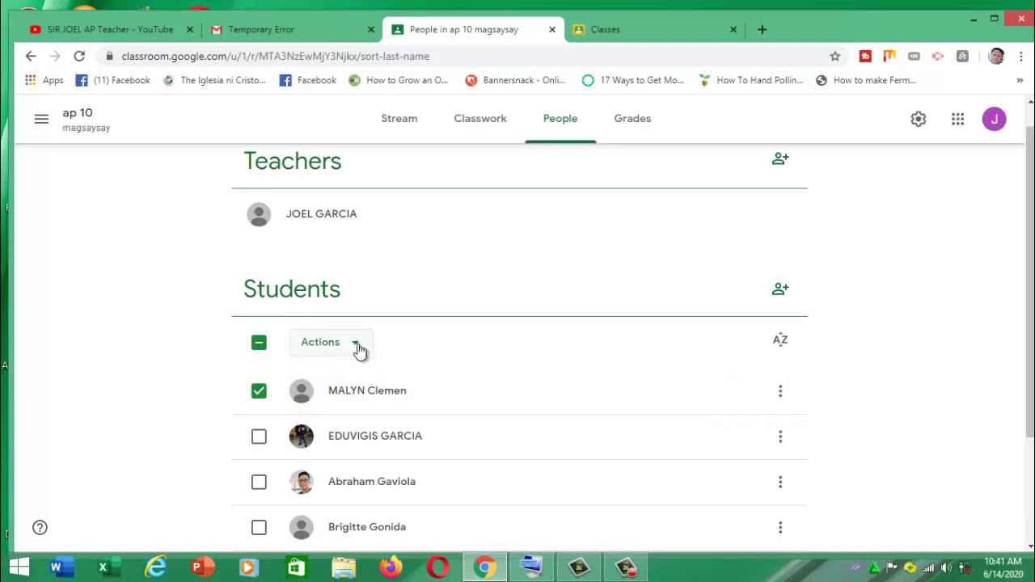
pyautogui.click(358, 351)
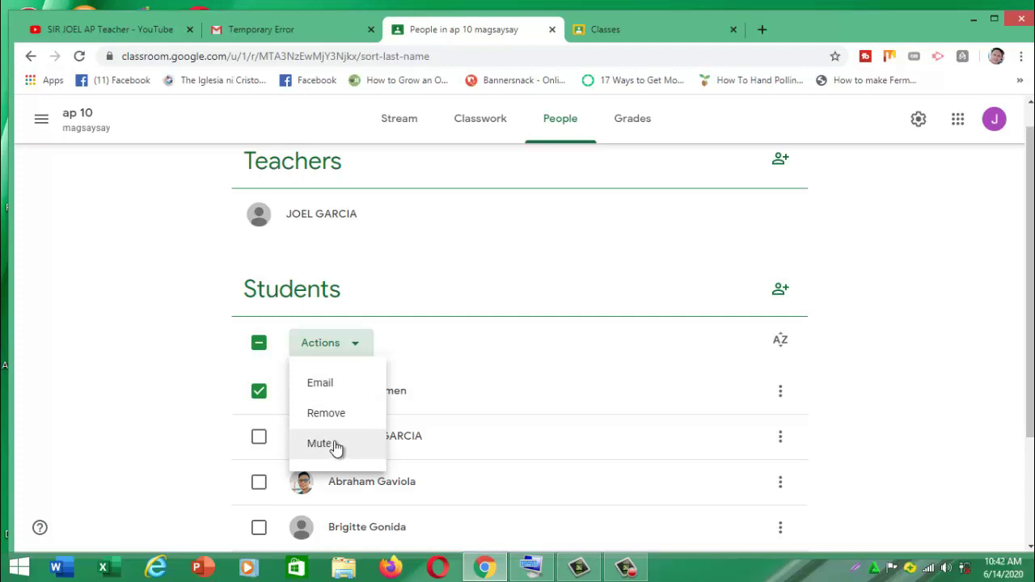
pyautogui.click(477, 362)
# Try selecting all students in the class list at once and clear the selection.
pyautogui.click(259, 344)
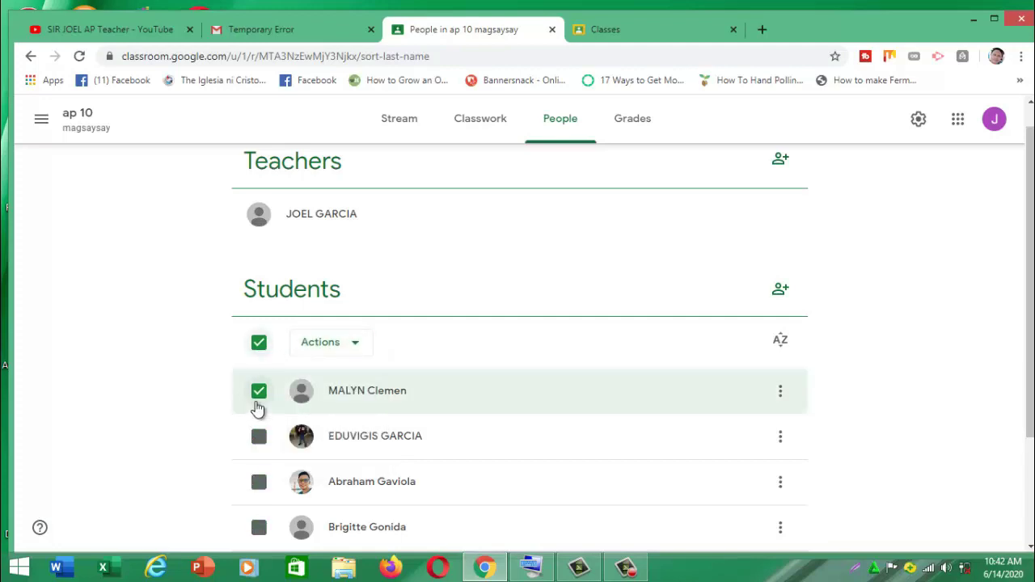
pyautogui.scroll(-2, 267, 400)
pyautogui.scroll(2, 268, 402)
pyautogui.click(259, 343)
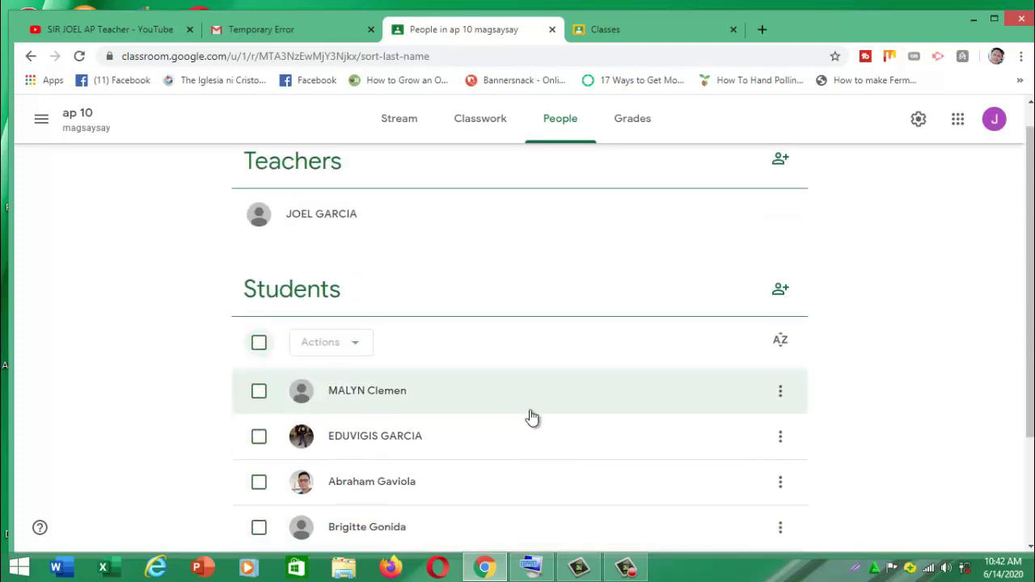
pyautogui.scroll(-2, 529, 418)
pyautogui.scroll(3, 537, 451)
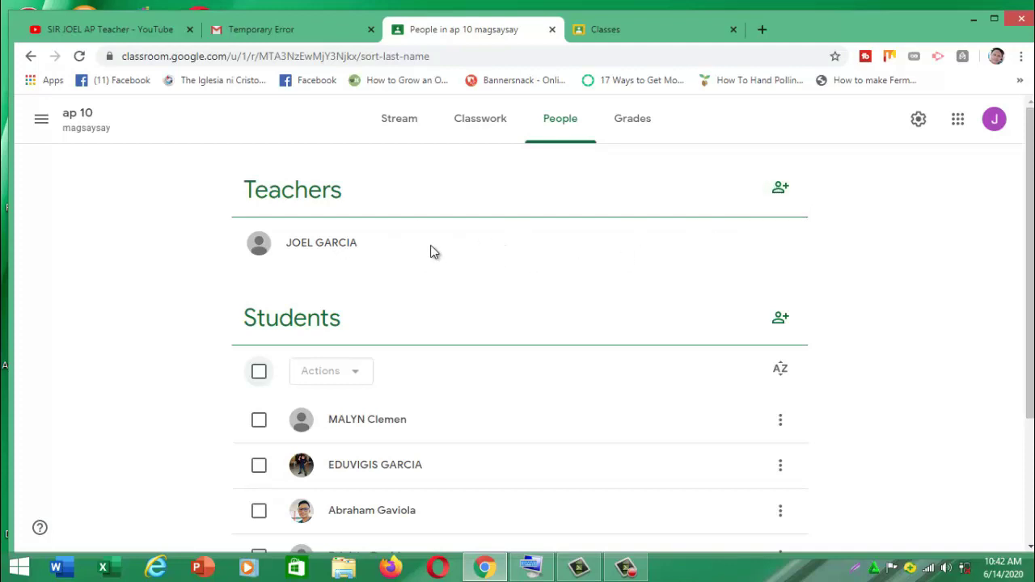
pyautogui.scroll(-2, 430, 268)
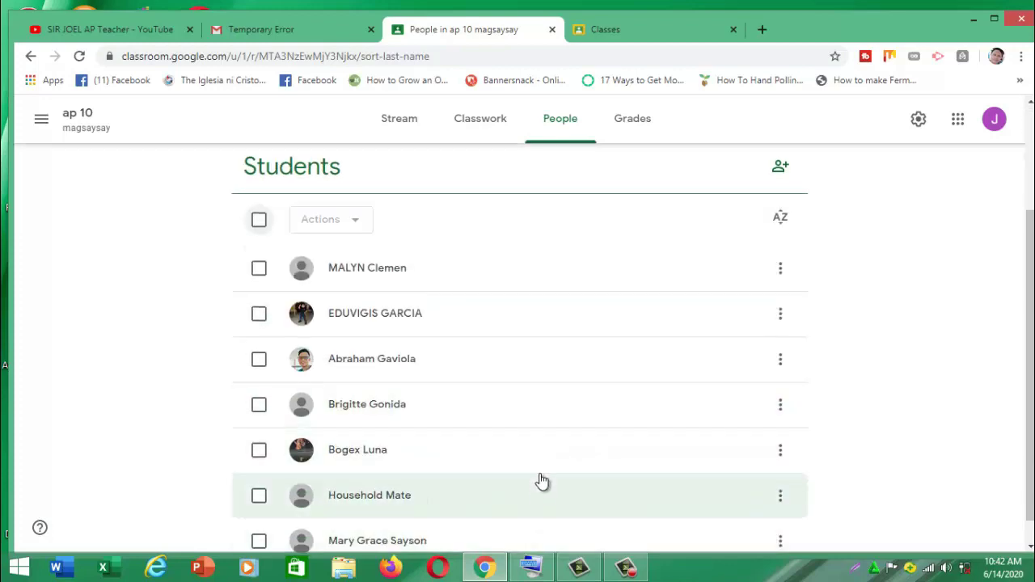
pyautogui.scroll(2, 541, 481)
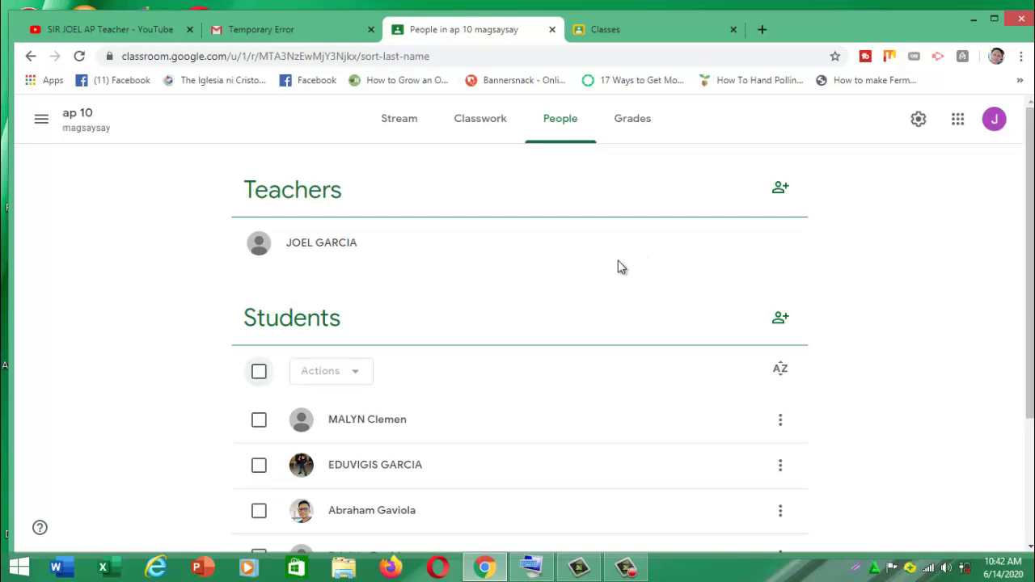
# Join the ap 10 class from the other account's Google Classroom with the class code copied from the teacher's Stream page.
pyautogui.click(397, 127)
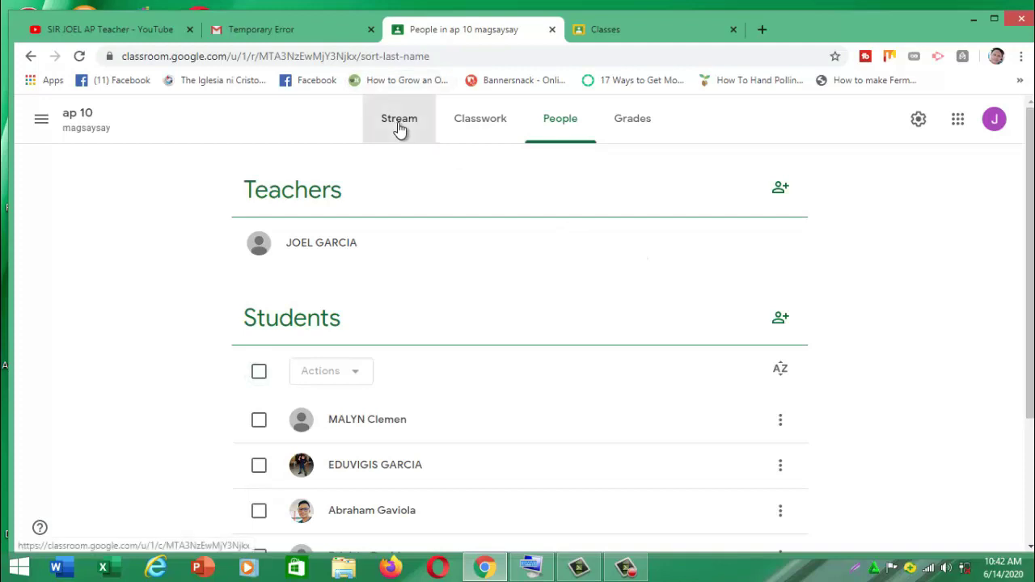
pyautogui.click(631, 29)
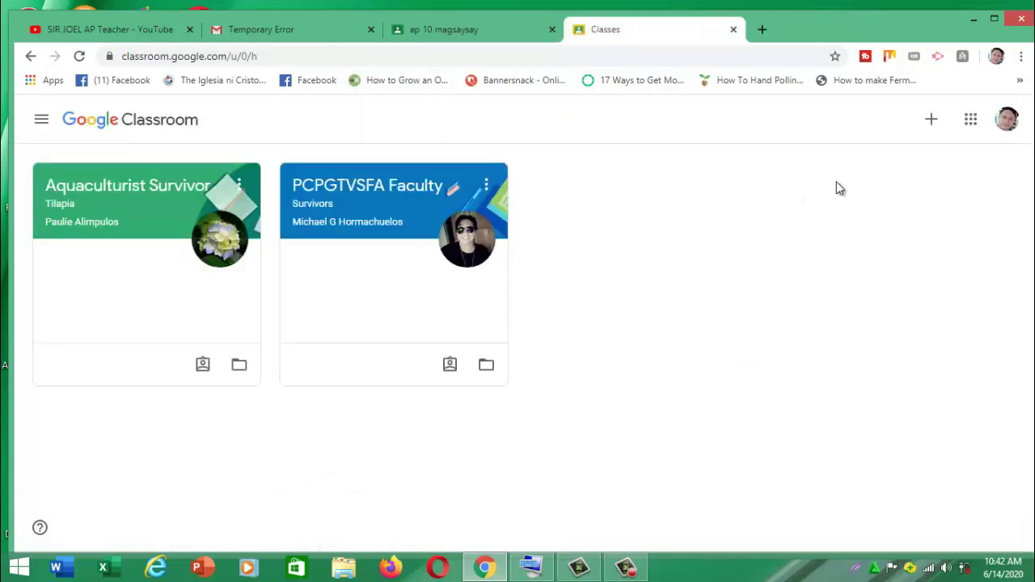
pyautogui.click(929, 125)
pyautogui.click(904, 153)
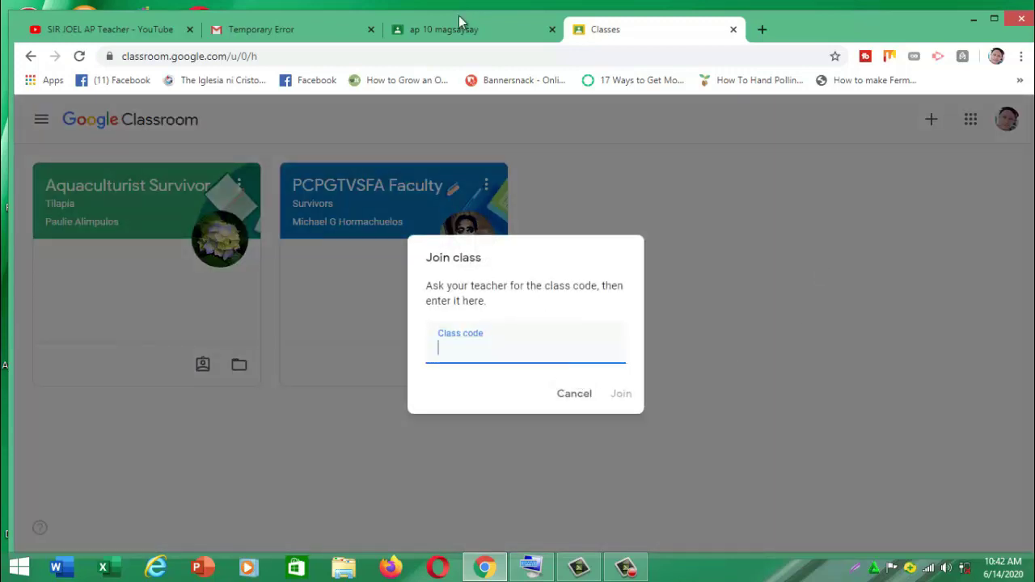
pyautogui.click(432, 29)
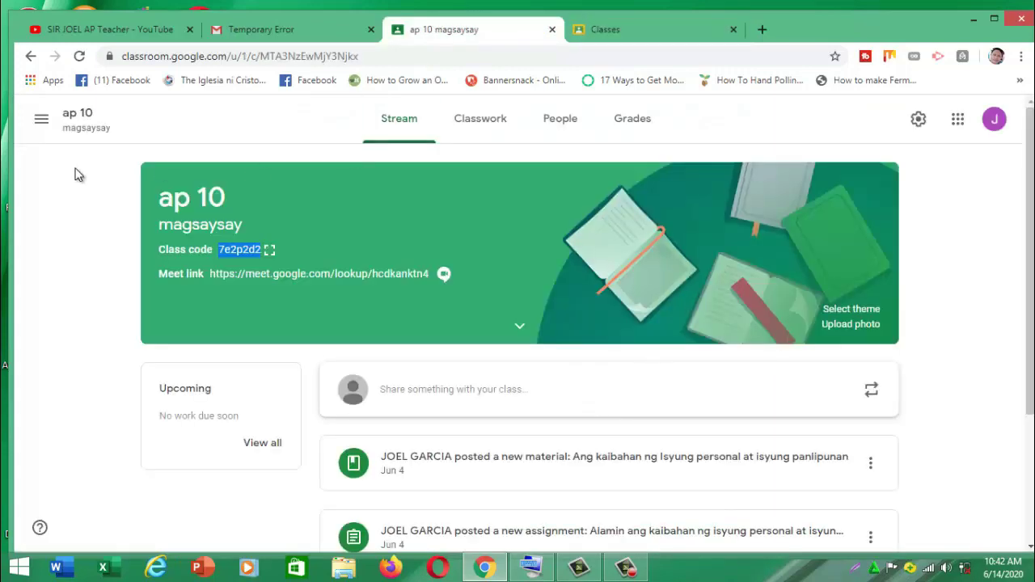
pyautogui.rightClick(244, 252)
pyautogui.click(269, 262)
pyautogui.click(661, 26)
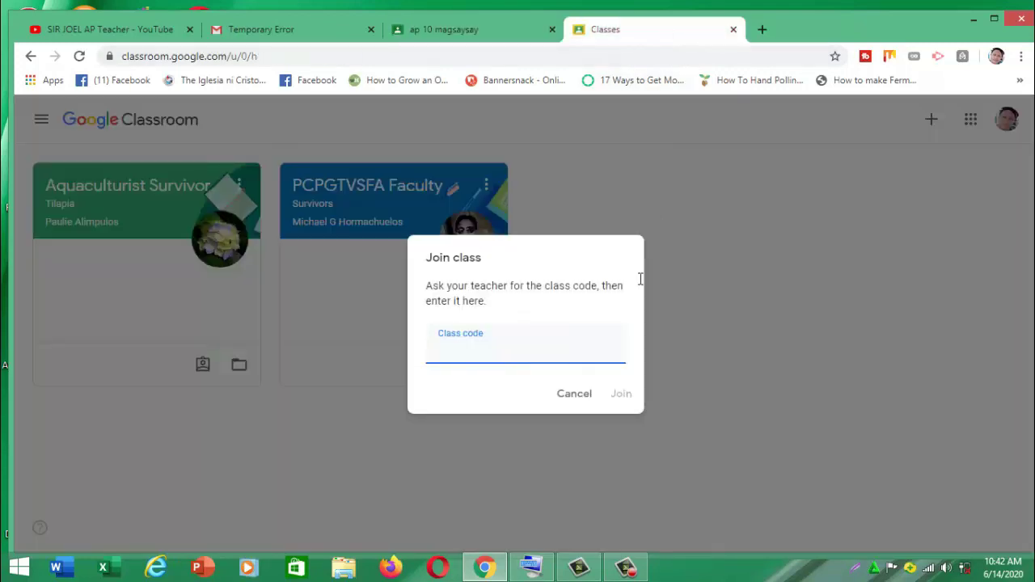
pyautogui.rightClick(475, 356)
pyautogui.click(543, 231)
pyautogui.click(620, 394)
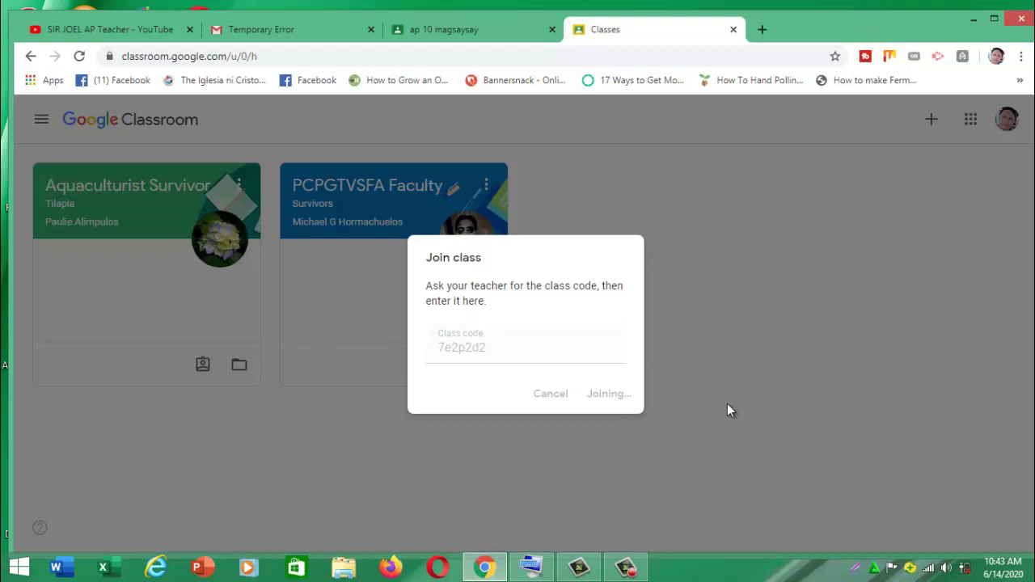
# Reload the mail page in its browser tab and return to the newly joined class.
pyautogui.click(242, 32)
pyautogui.click(79, 56)
pyautogui.click(669, 39)
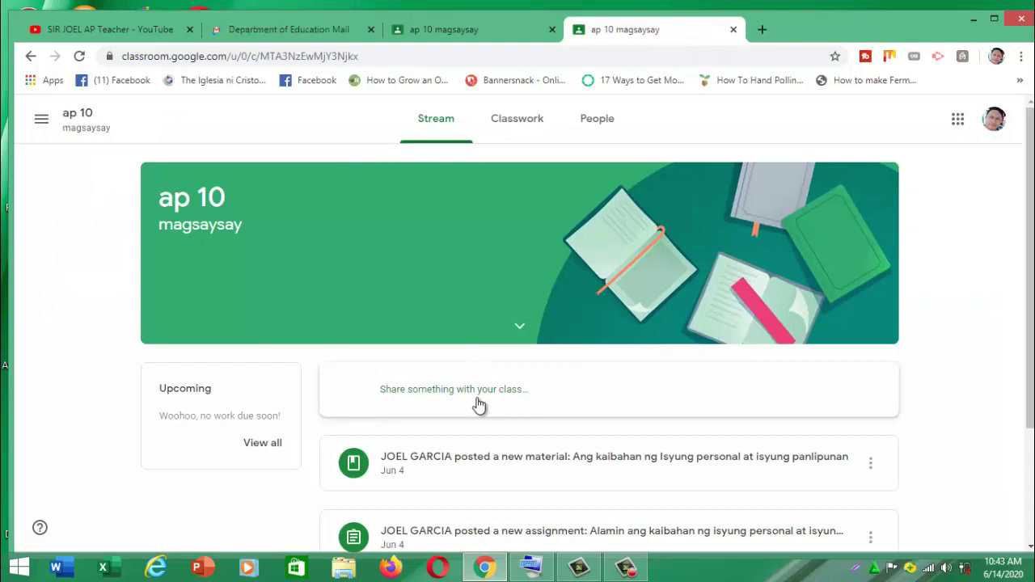
# Look over the joined class's stream, open its Classwork page and compare it with the teacher's view of the class.
pyautogui.scroll(-2, 479, 405)
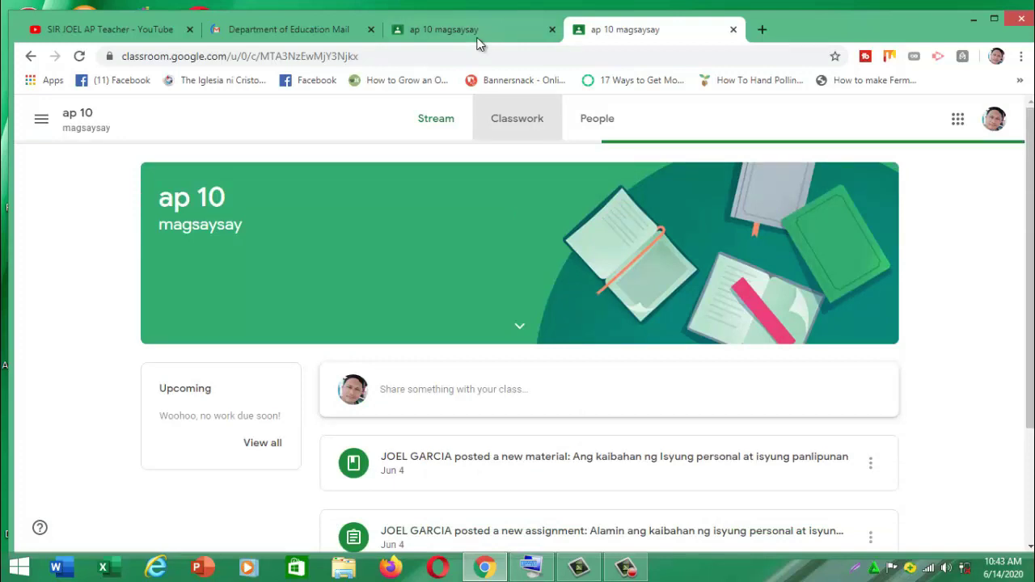
pyautogui.click(479, 37)
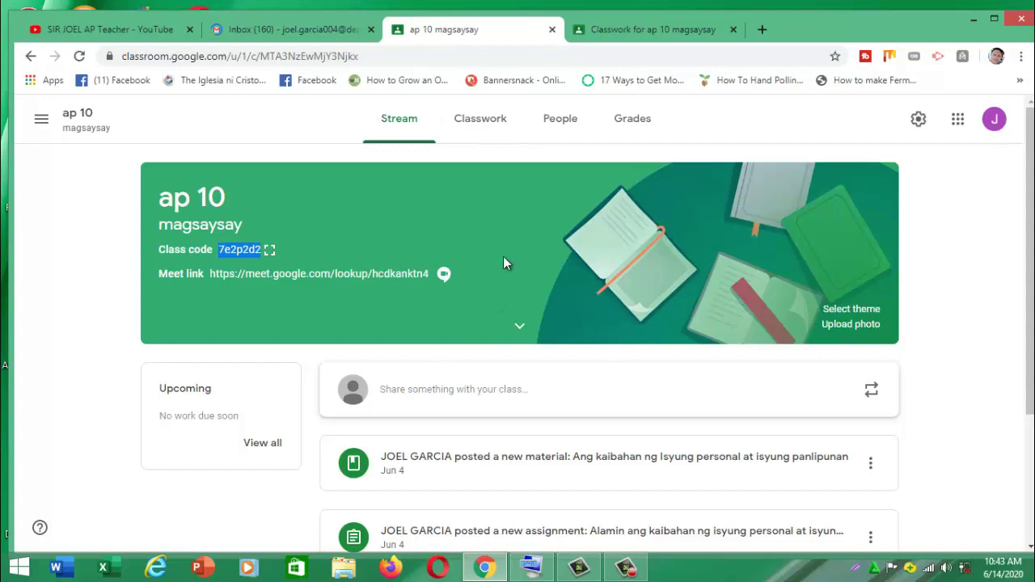
pyautogui.click(657, 32)
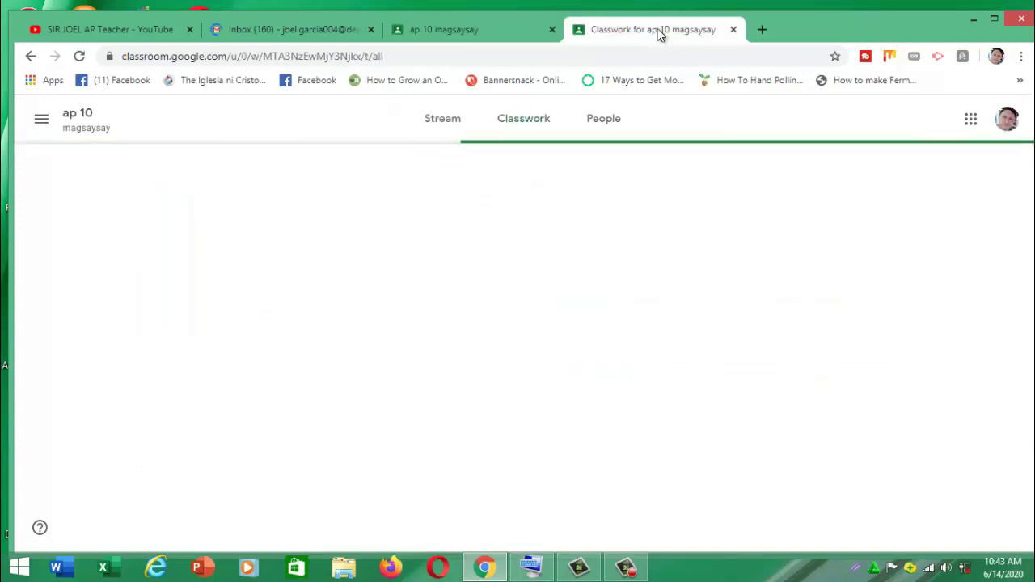
# Compare the teacher's page options of the ap 10 class with the student's and look over the student's Stream posts.
pyautogui.click(460, 33)
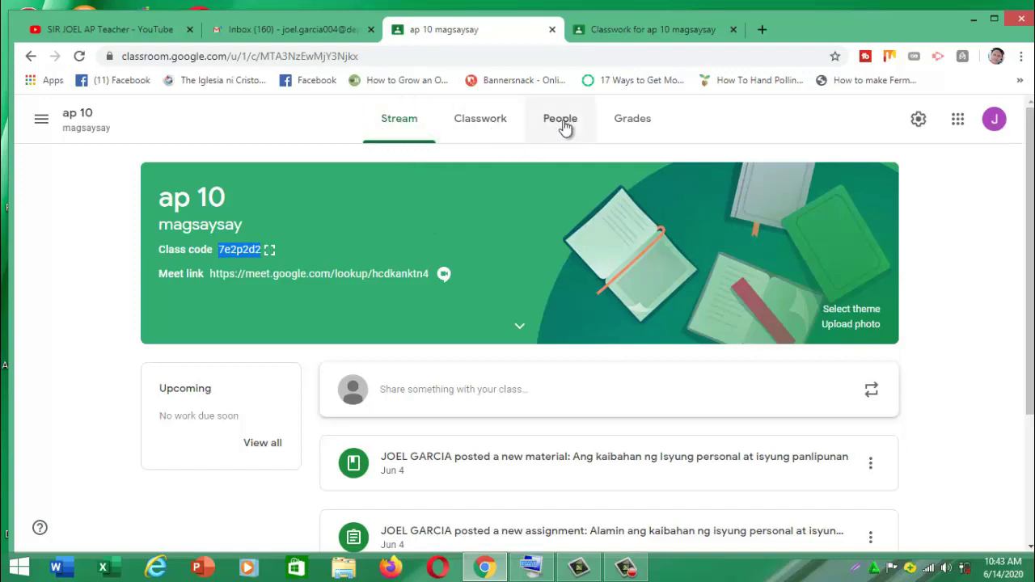
pyautogui.click(647, 28)
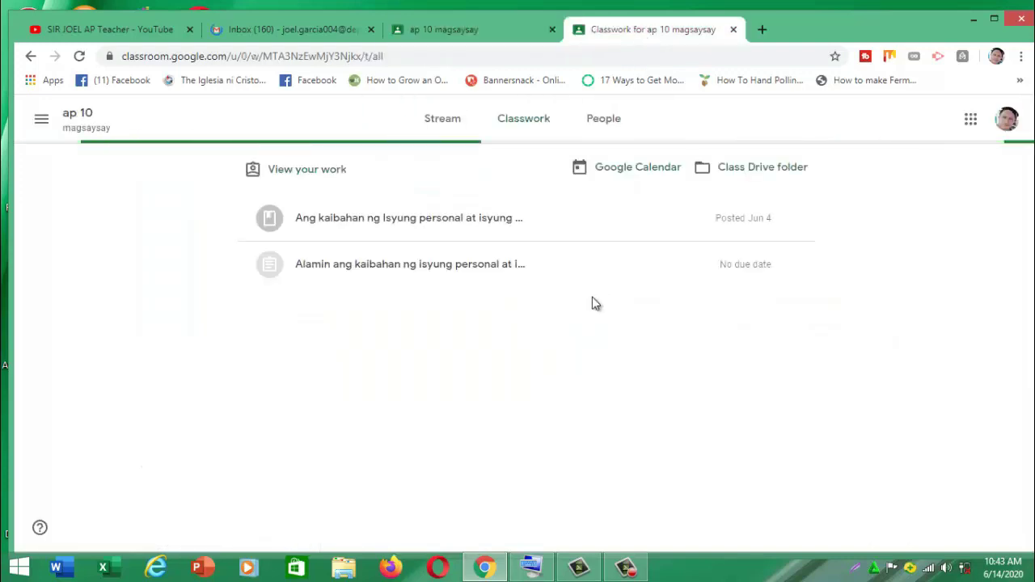
pyautogui.click(532, 130)
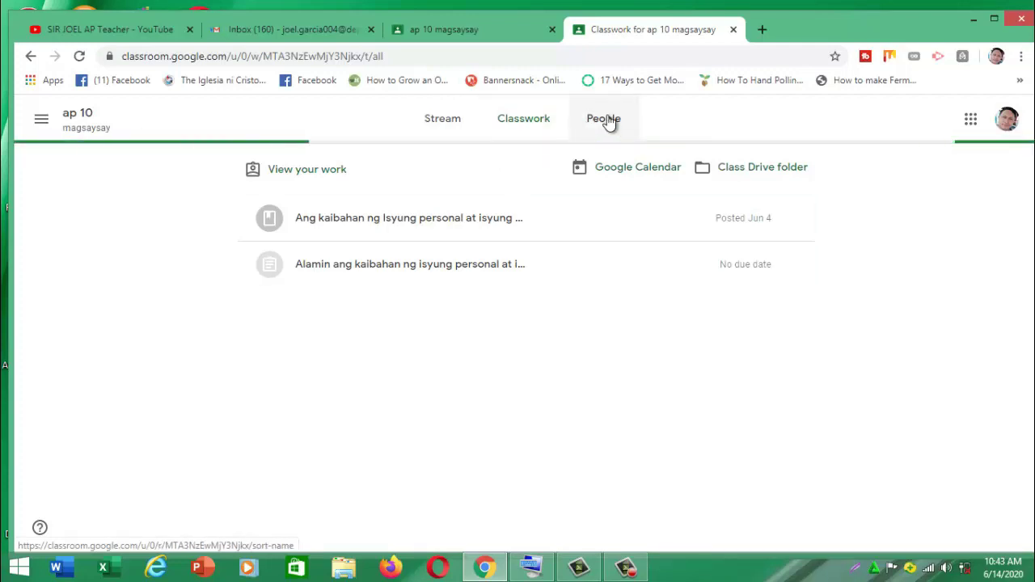
pyautogui.click(459, 127)
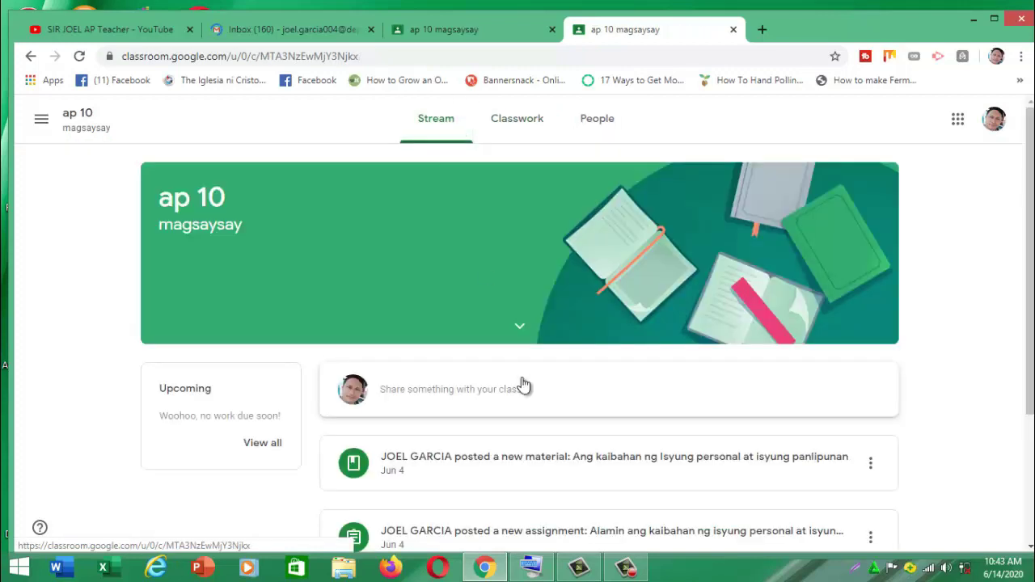
pyautogui.scroll(-3, 525, 385)
pyautogui.scroll(2, 533, 423)
pyautogui.scroll(-2, 532, 423)
pyautogui.scroll(3, 532, 424)
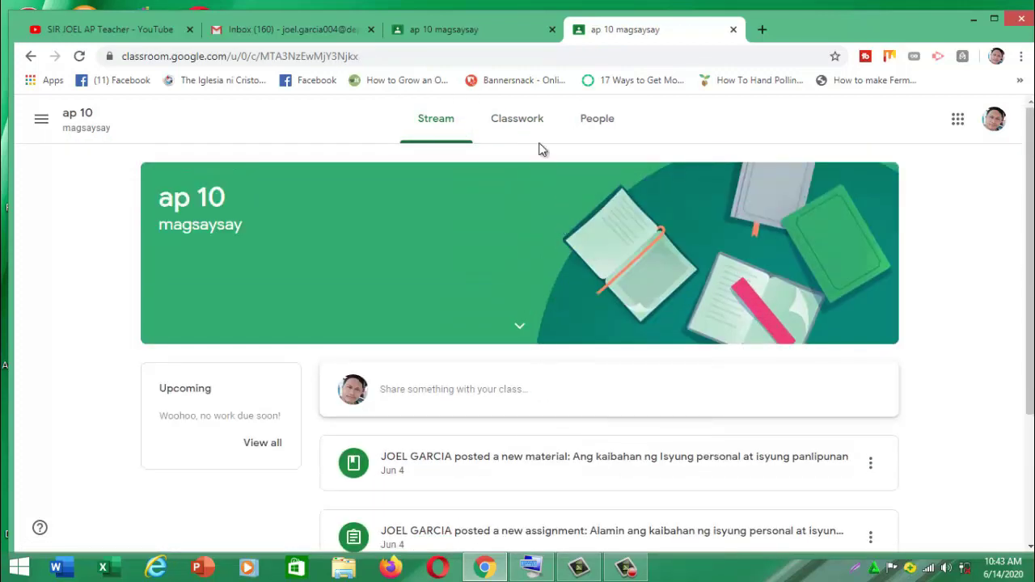
# Check the student's Classwork page, open the People page and look through its teachers and classmates.
pyautogui.click(530, 131)
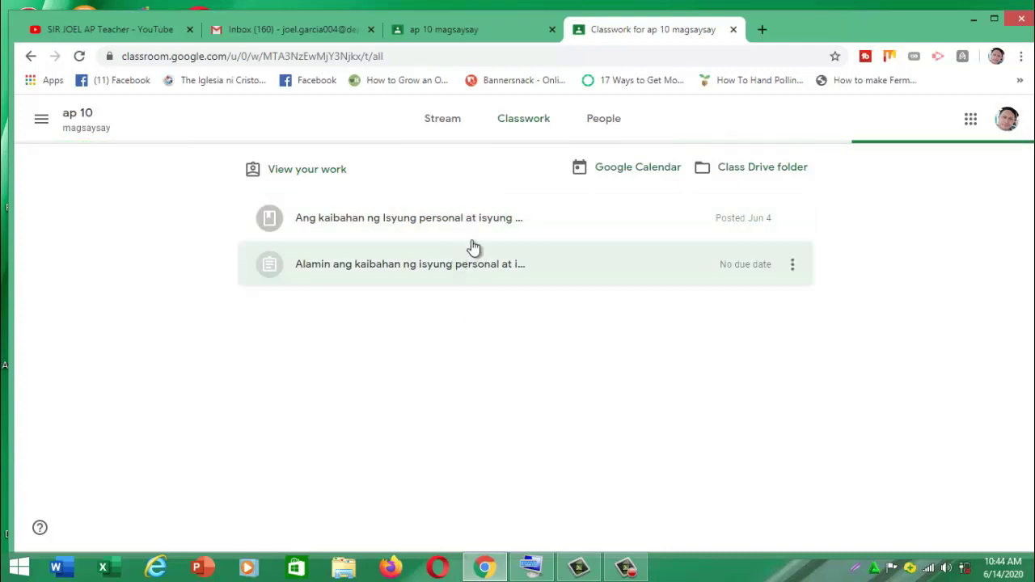
pyautogui.click(605, 120)
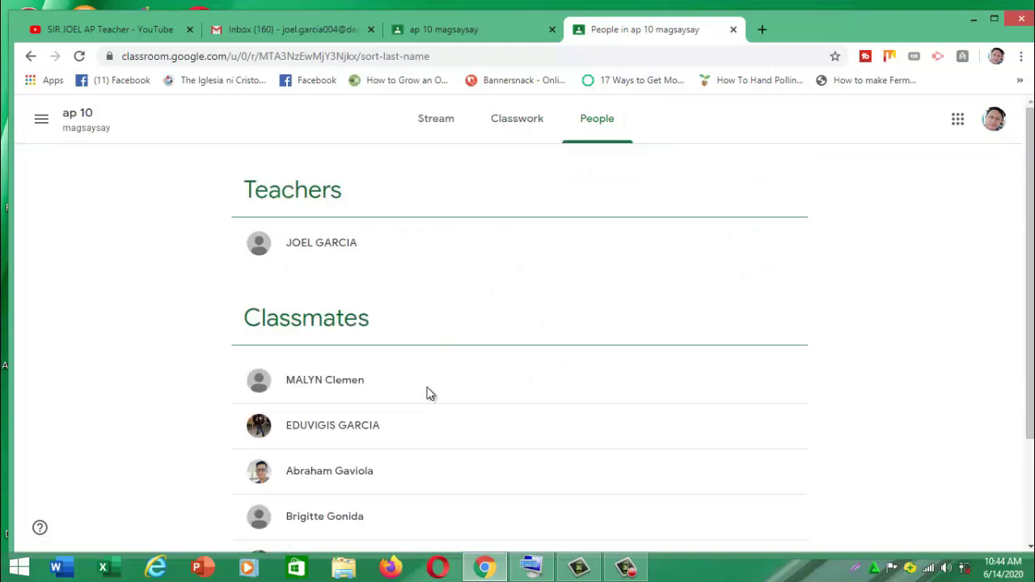
pyautogui.scroll(-2, 429, 394)
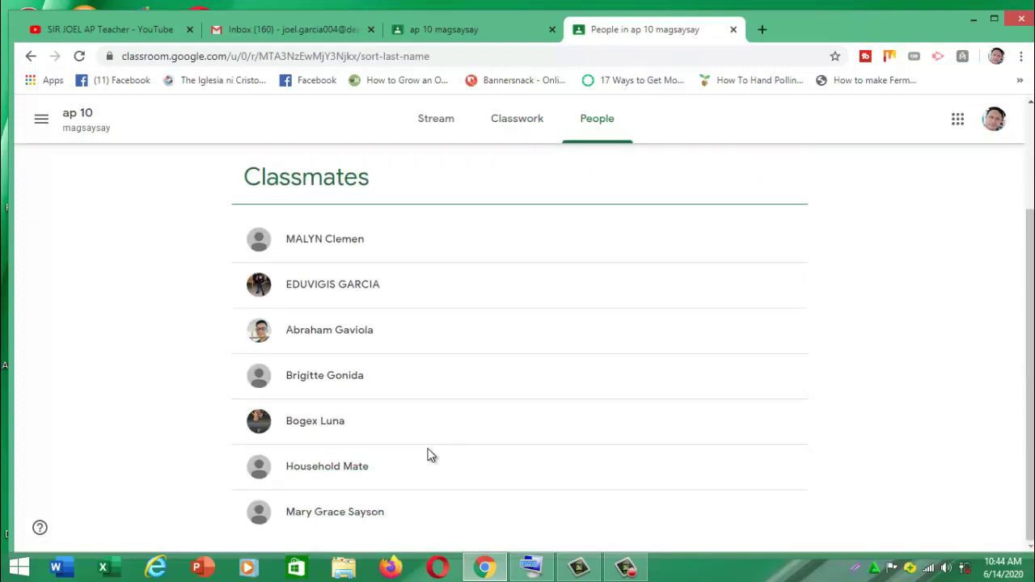
pyautogui.scroll(2, 428, 456)
pyautogui.scroll(-2, 430, 432)
pyautogui.scroll(1, 423, 478)
pyautogui.scroll(1, 423, 497)
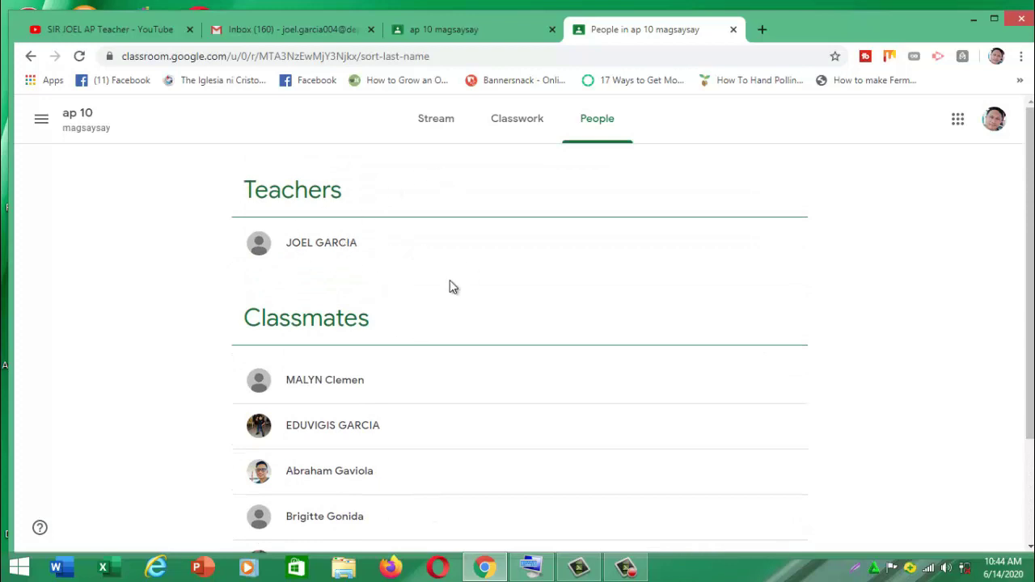
pyautogui.scroll(-2, 453, 291)
pyautogui.scroll(2, 439, 443)
# From the student's Classwork, view the material "Ang kaibahan ng Isyung personal at isyung panlipunan" and open its attached Word file.
pyautogui.click(518, 120)
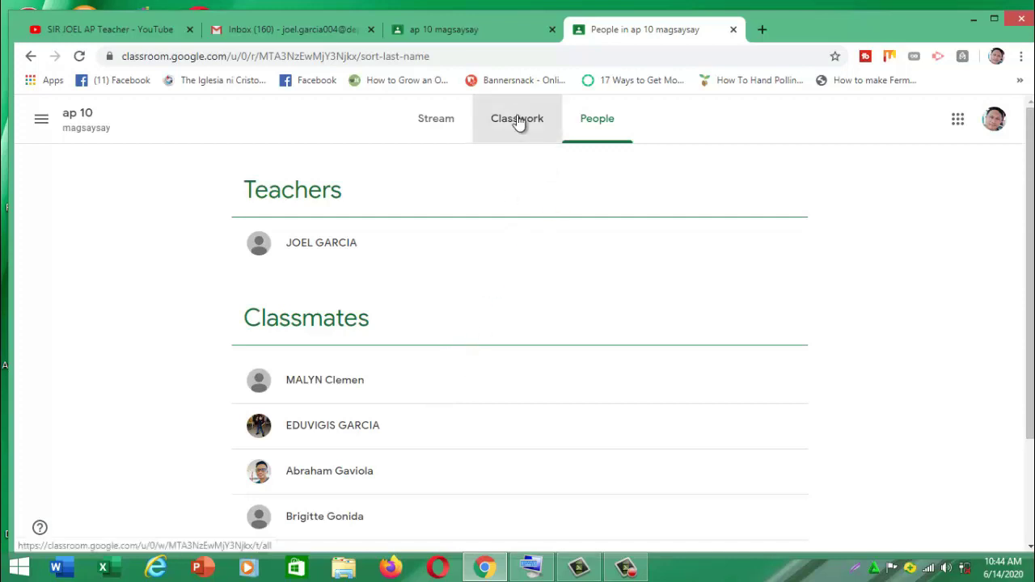
pyautogui.click(456, 126)
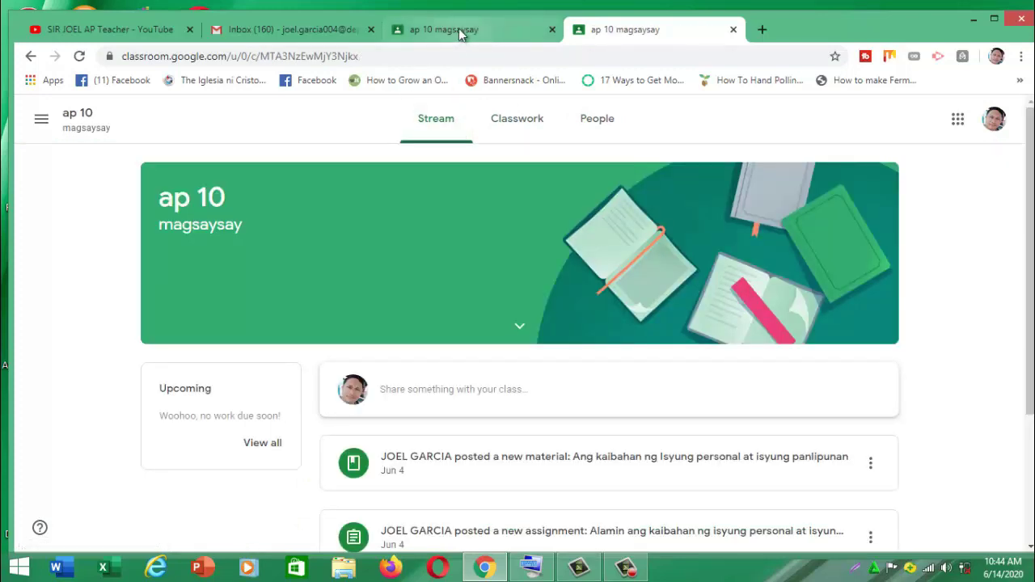
pyautogui.click(527, 127)
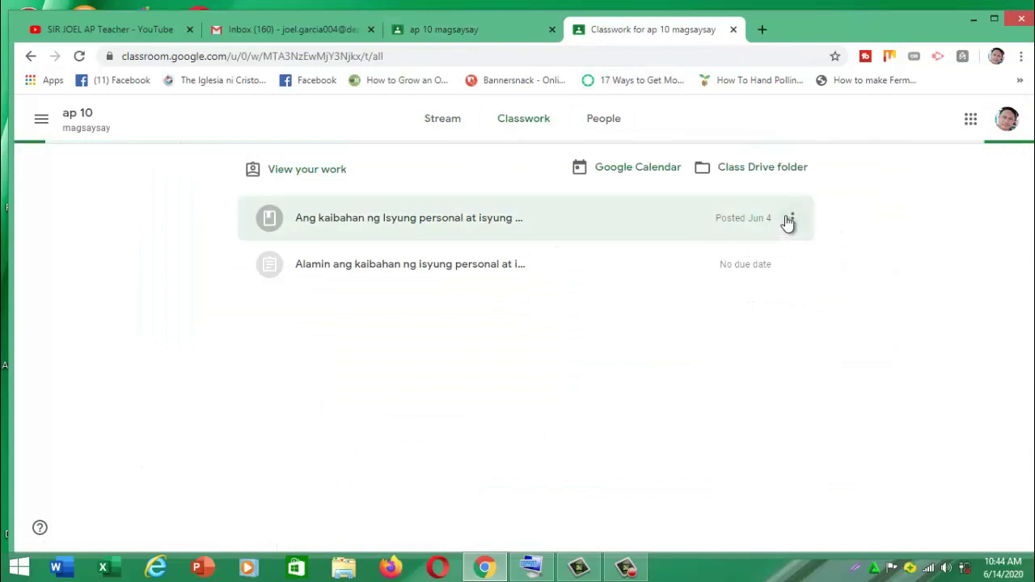
pyautogui.click(793, 222)
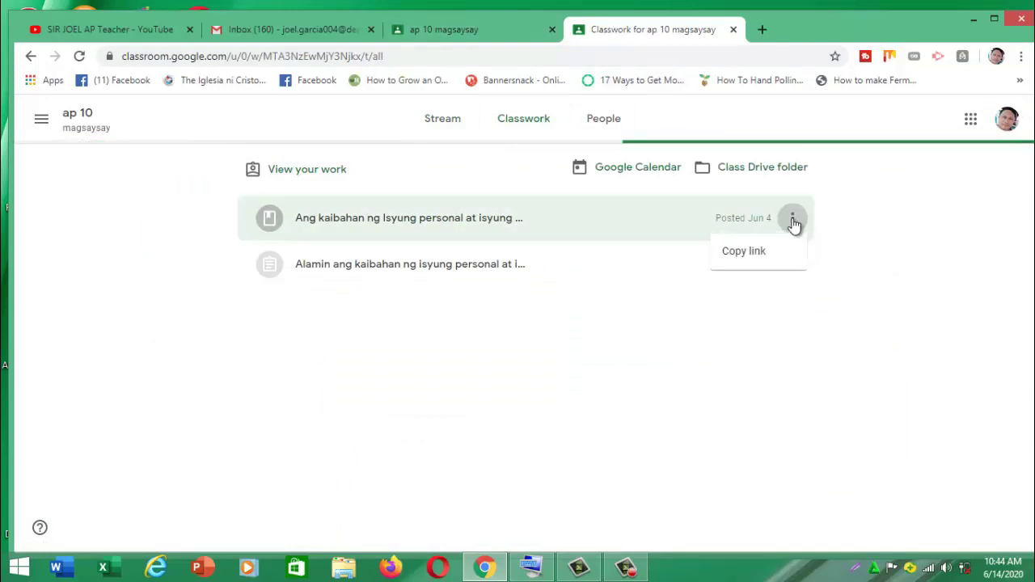
pyautogui.click(482, 233)
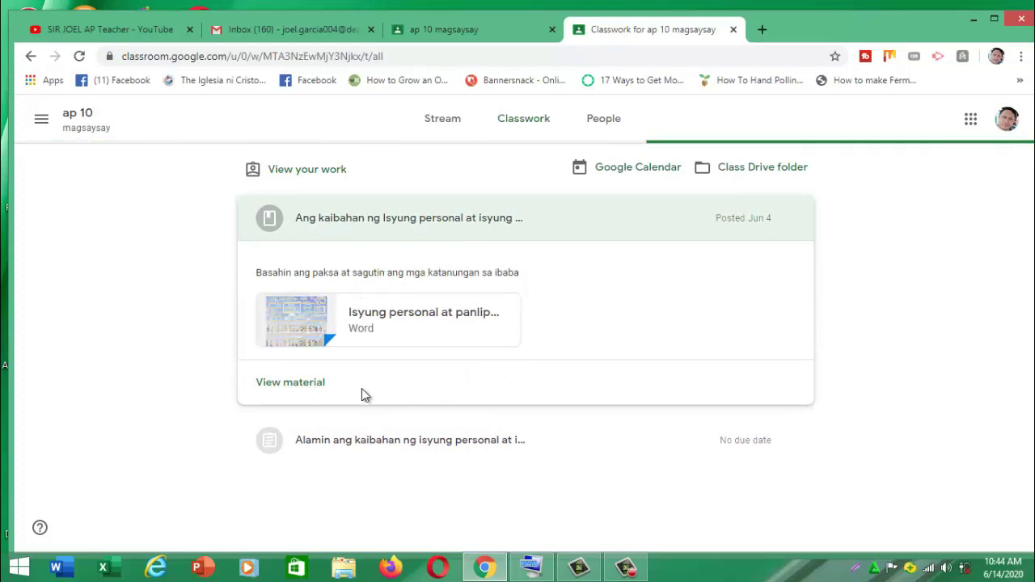
pyautogui.click(296, 388)
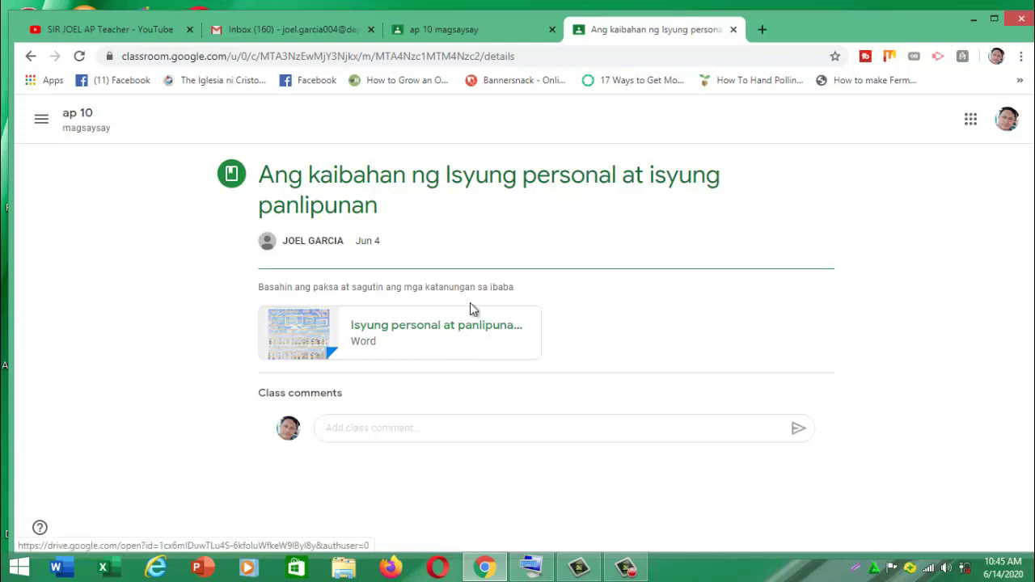
pyautogui.click(449, 28)
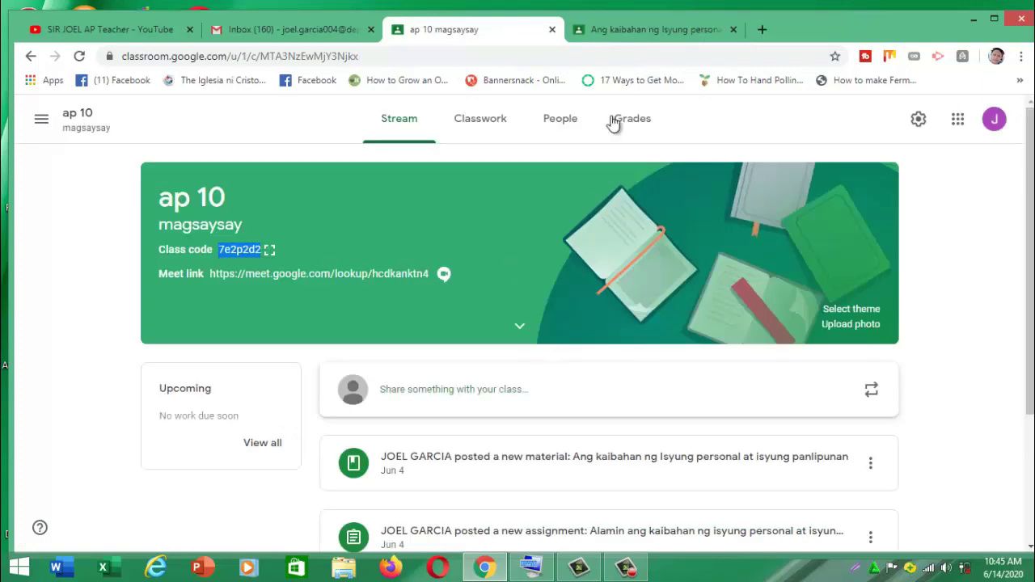
pyautogui.click(643, 18)
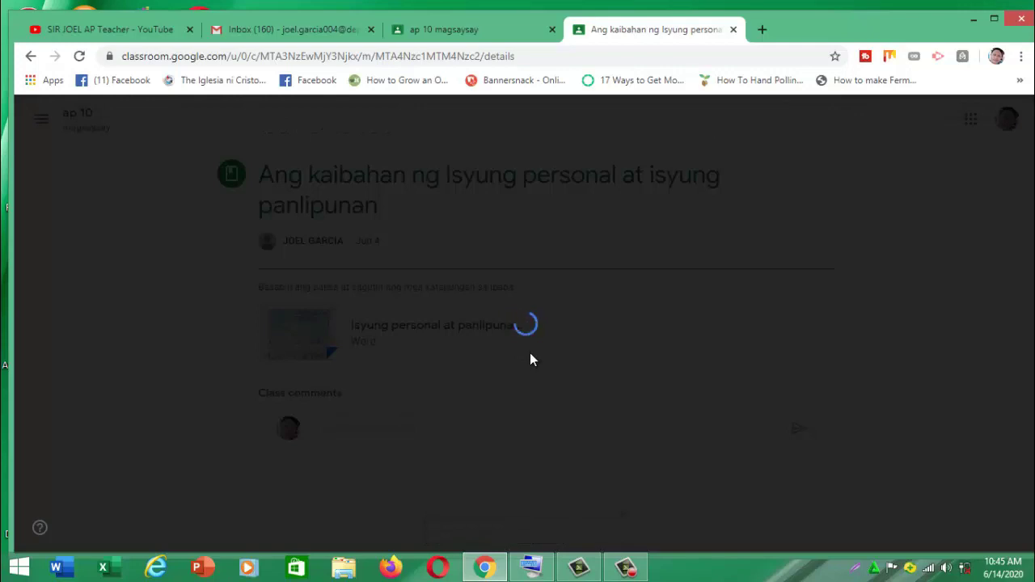
# In the teacher's view of ap 10, open the People page and look through the student list.
pyautogui.click(475, 30)
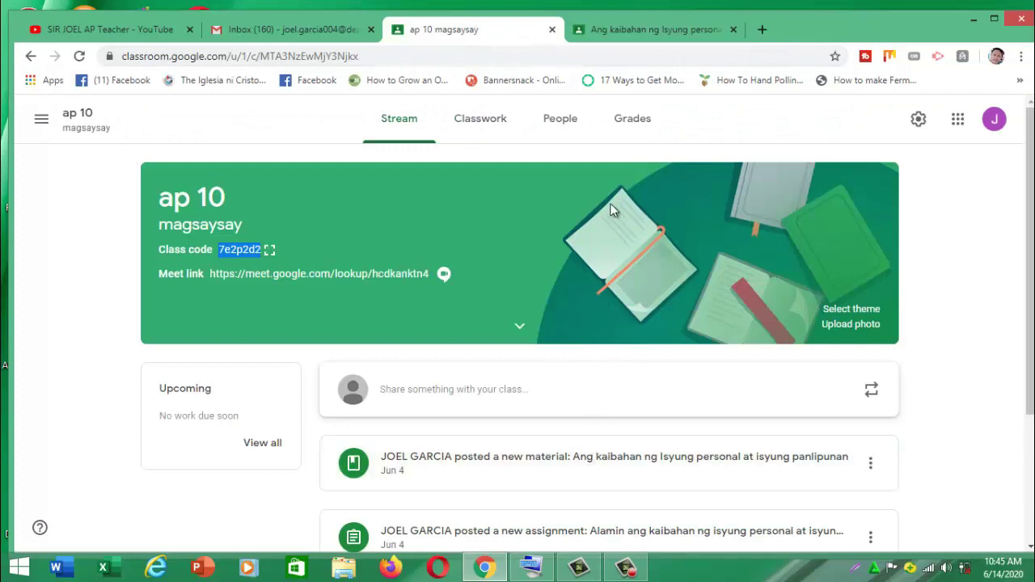
pyautogui.click(563, 127)
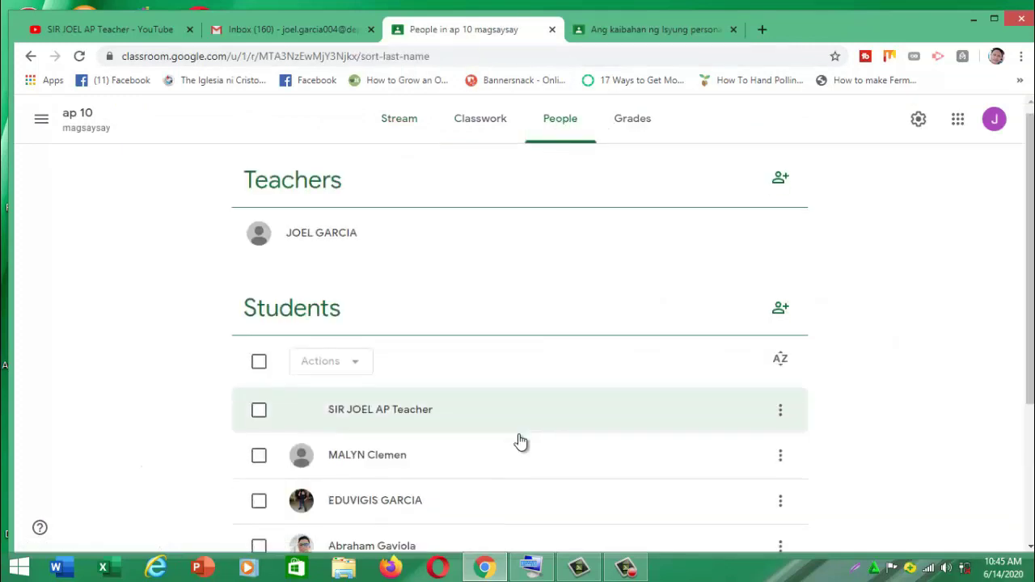
pyautogui.scroll(-3, 521, 442)
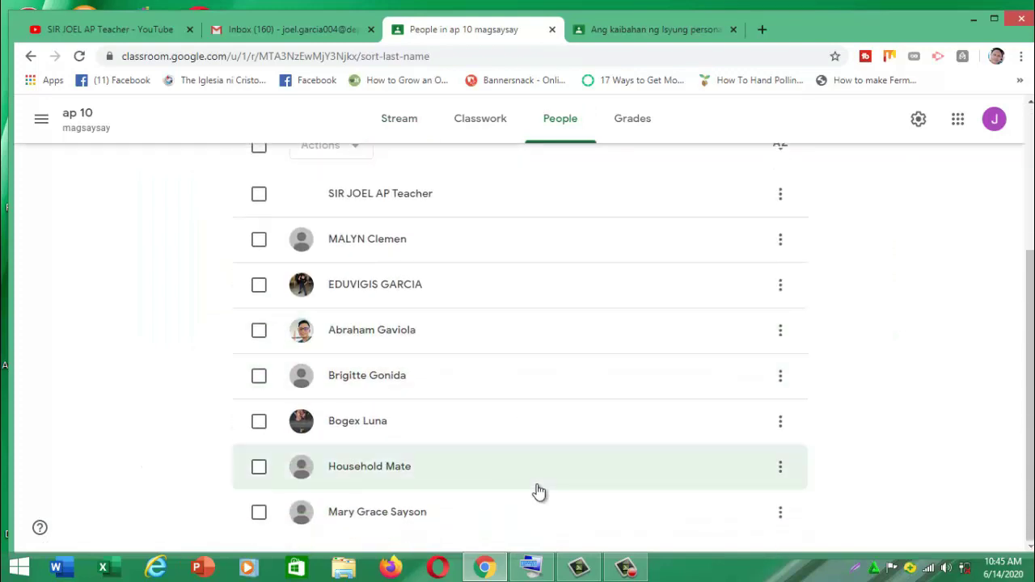
pyautogui.scroll(3, 539, 492)
pyautogui.scroll(-3, 537, 491)
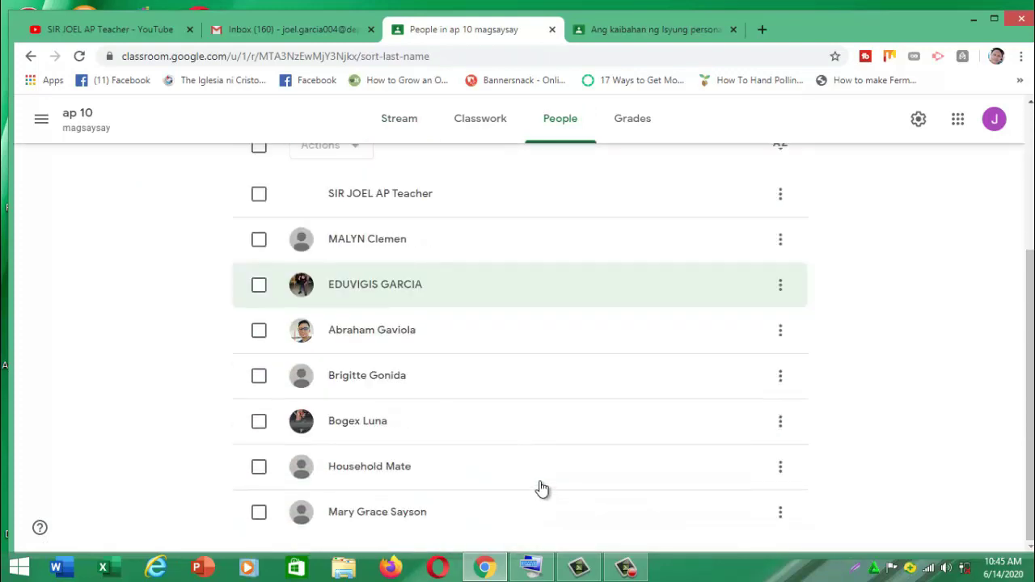
# Open the teacher's Grades page for ap 10 and look through the students' rows for the assignment.
pyautogui.click(637, 130)
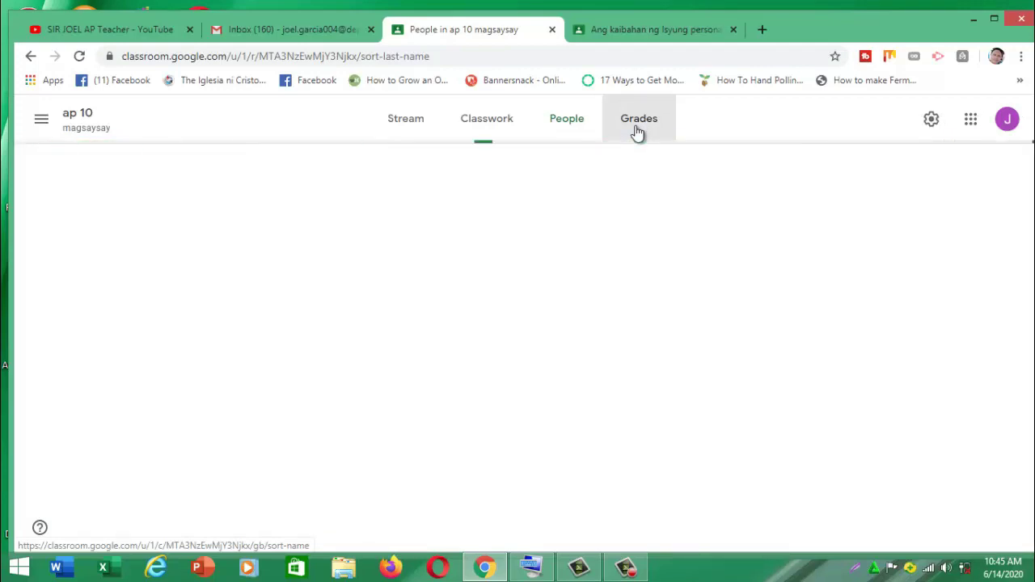
pyautogui.click(659, 31)
pyautogui.click(490, 32)
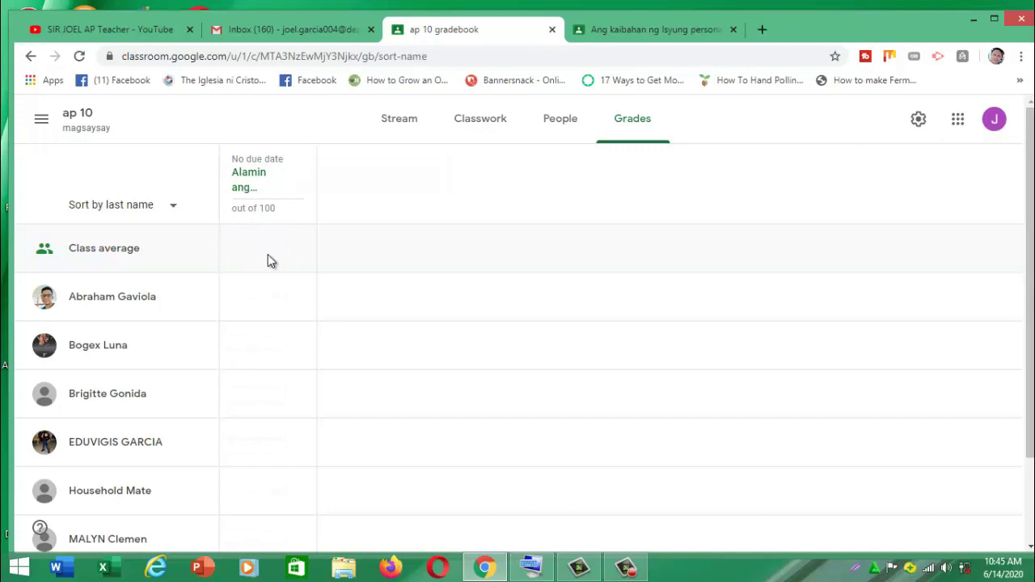
pyautogui.scroll(-1, 154, 316)
pyautogui.scroll(1, 186, 335)
pyautogui.scroll(-2, 291, 416)
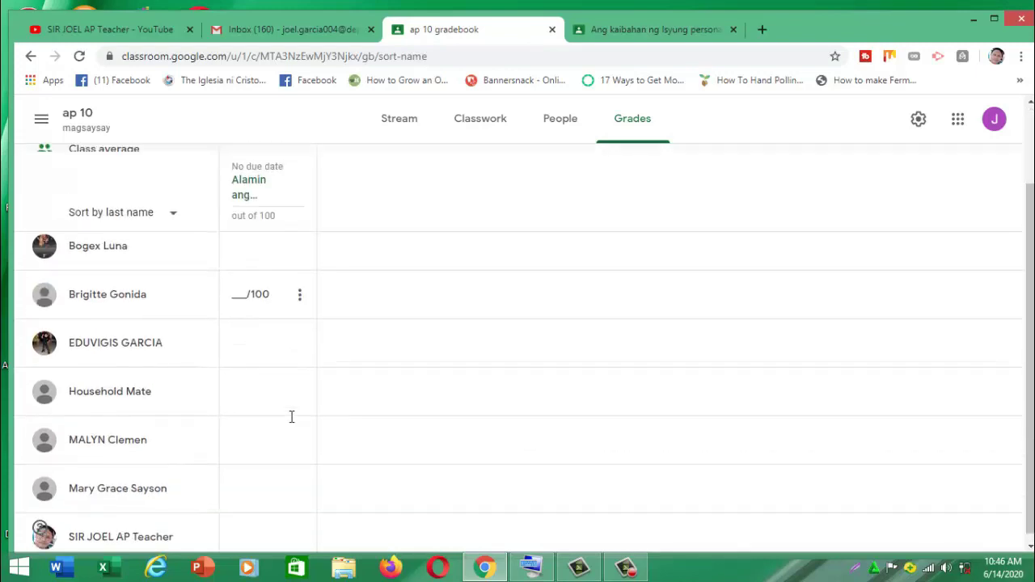
pyautogui.scroll(2, 292, 416)
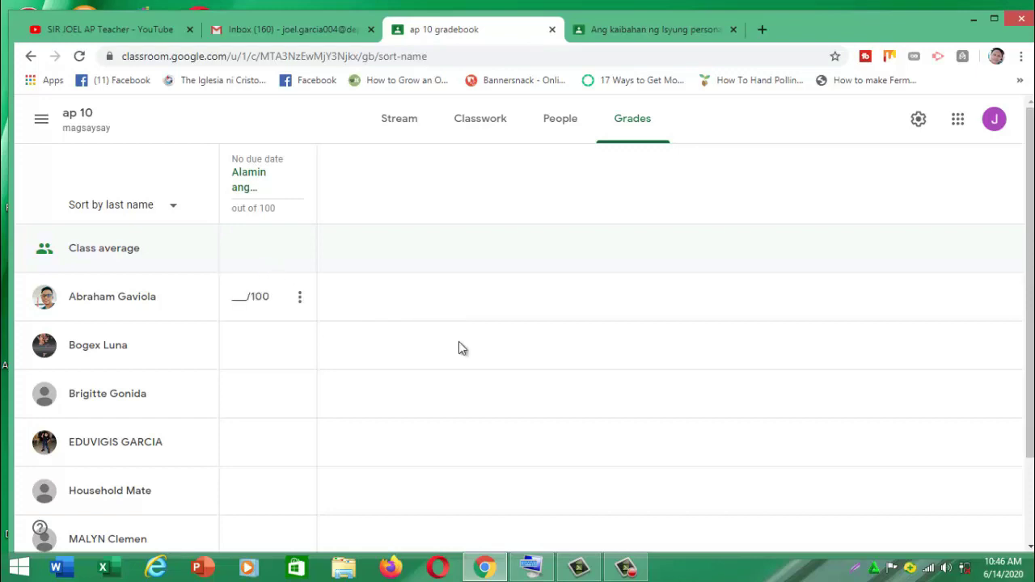
# Return to the student's view and read through the first pages of the attached document "Isyung personal at panlipunan.docx".
pyautogui.click(652, 33)
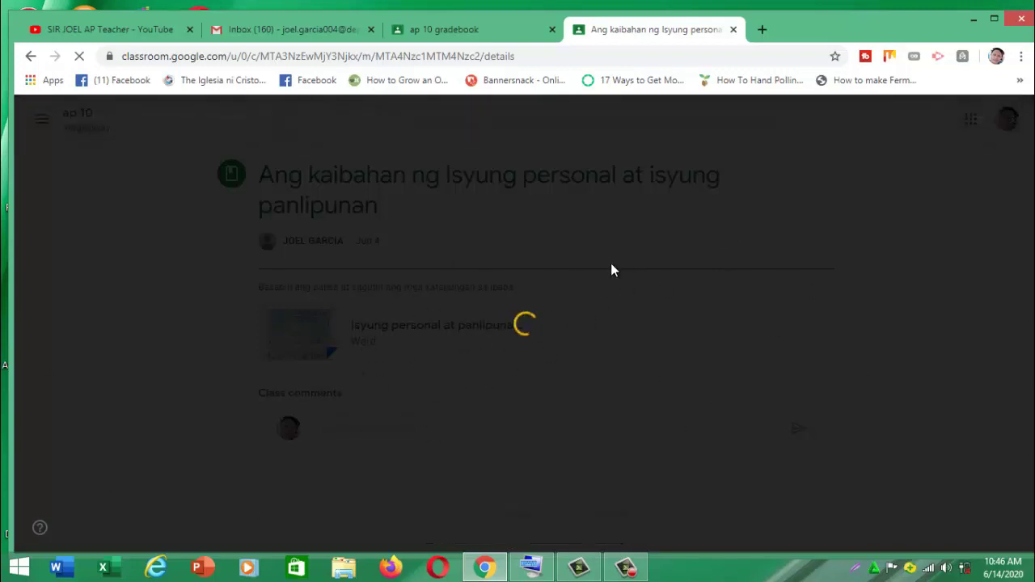
pyautogui.scroll(-10, 530, 359)
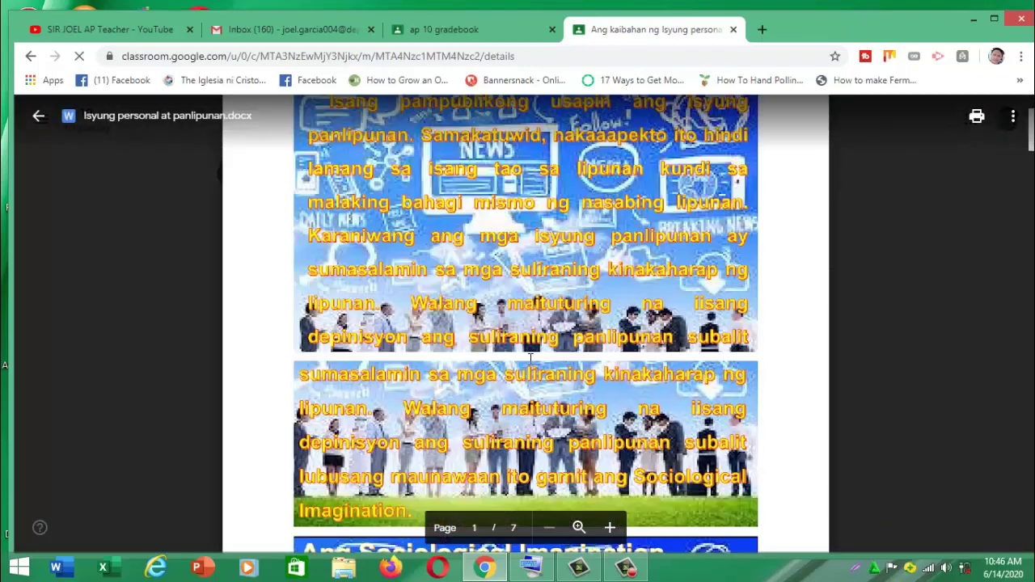
pyautogui.scroll(-5, 531, 360)
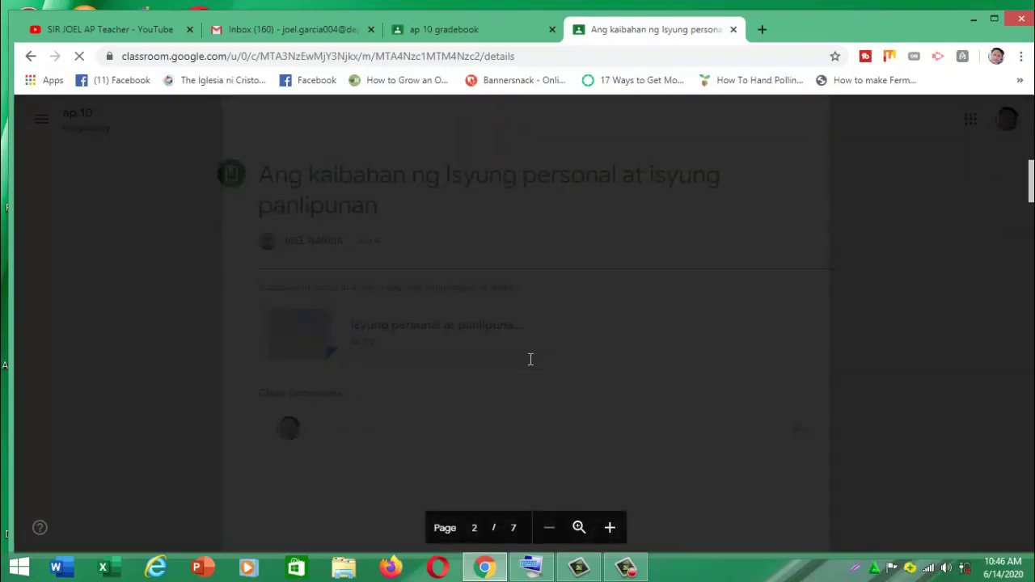
pyautogui.scroll(8, 530, 360)
pyautogui.scroll(6, 531, 359)
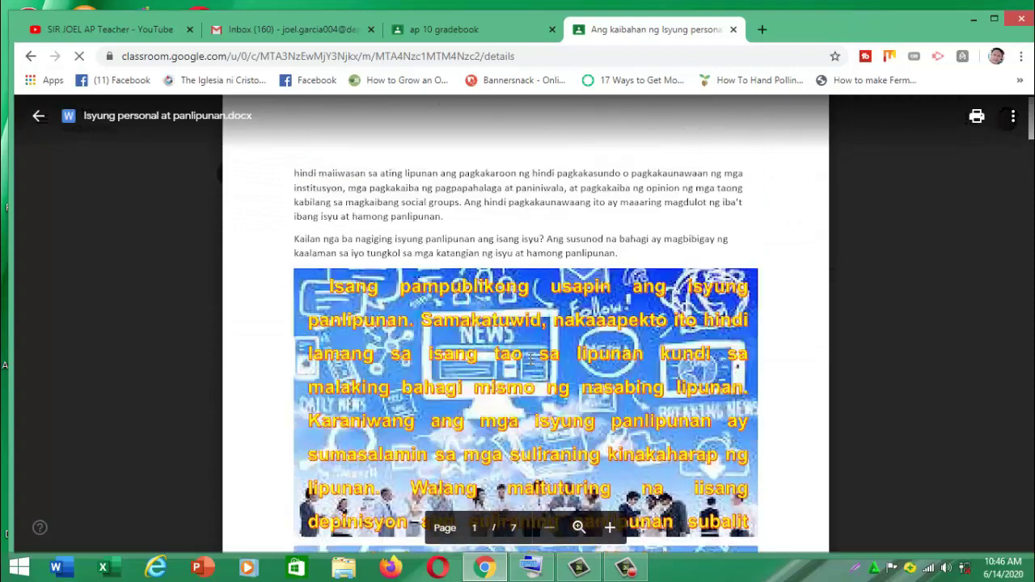
pyautogui.scroll(-10, 531, 359)
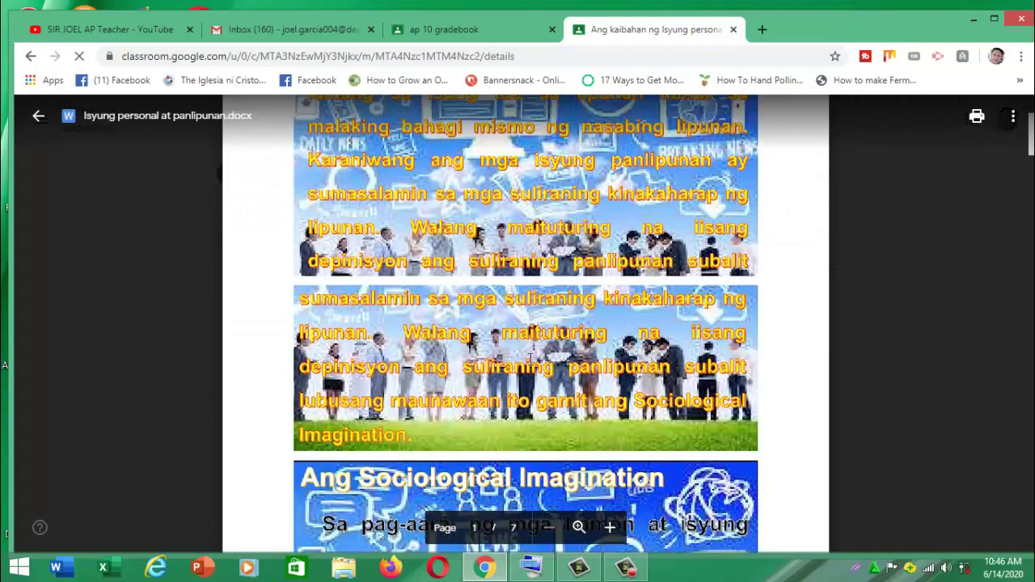
pyautogui.scroll(-5, 530, 359)
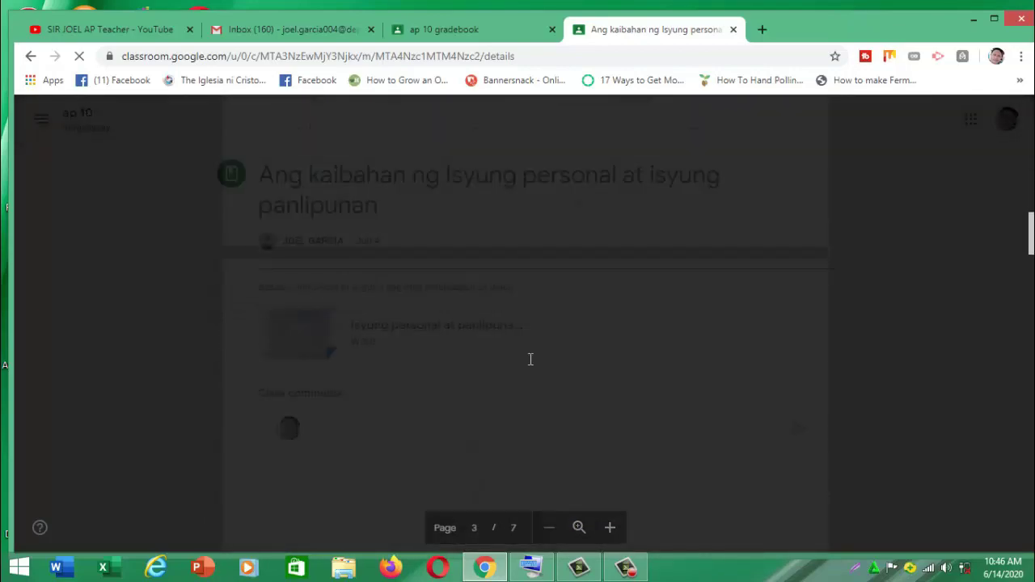
pyautogui.scroll(5, 530, 359)
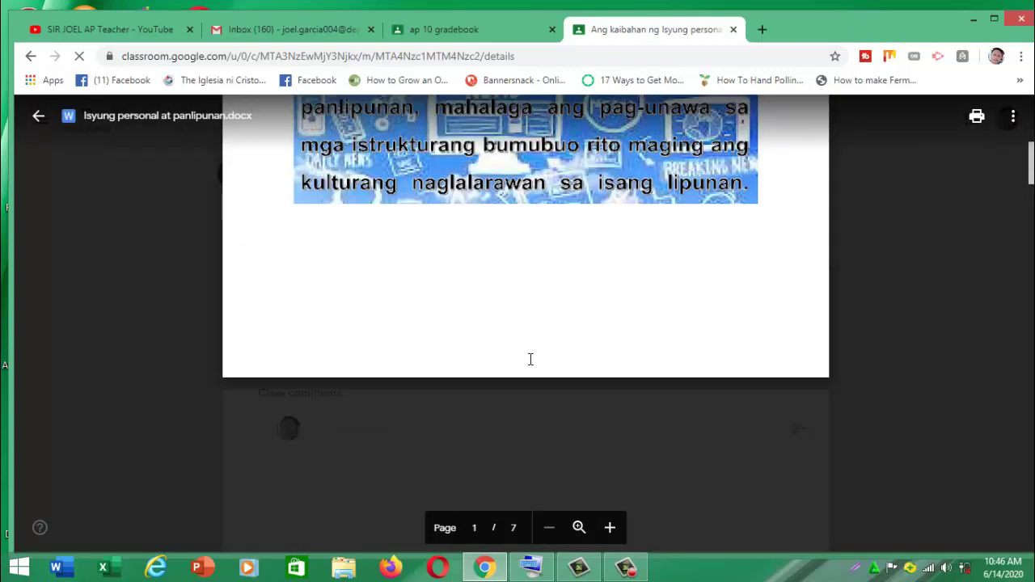
pyautogui.scroll(8, 531, 359)
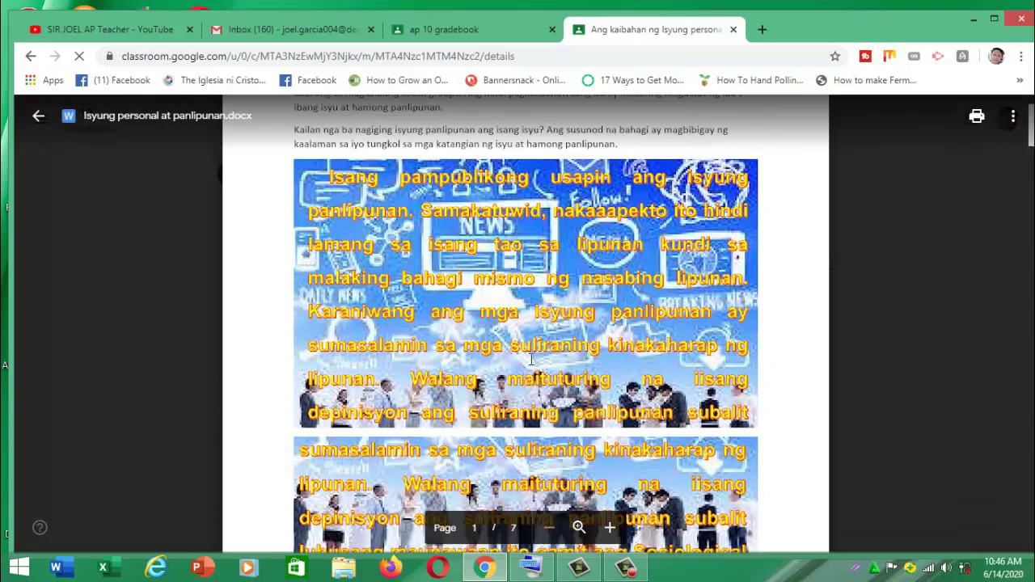
pyautogui.scroll(3, 530, 359)
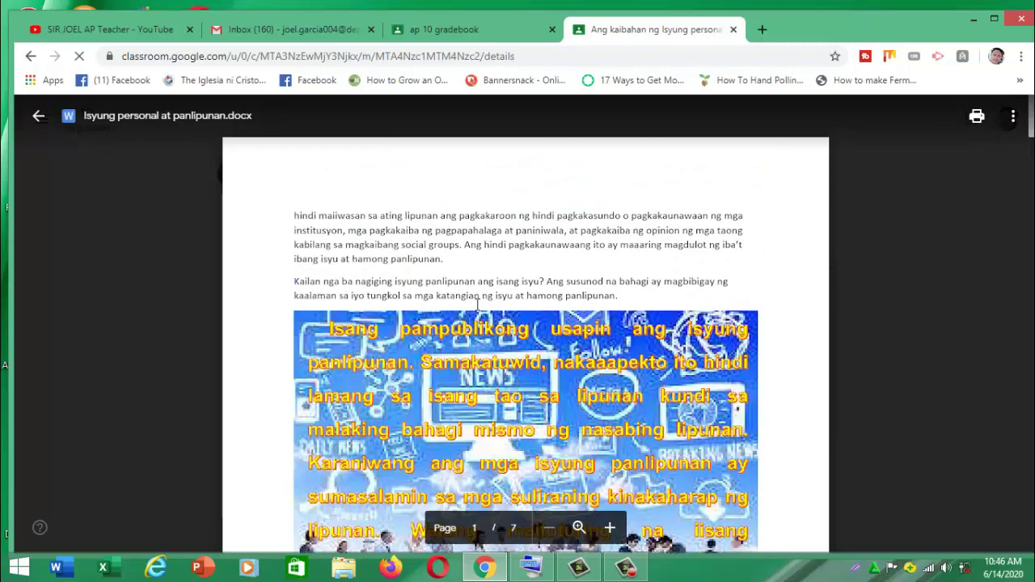
pyautogui.scroll(-10, 517, 324)
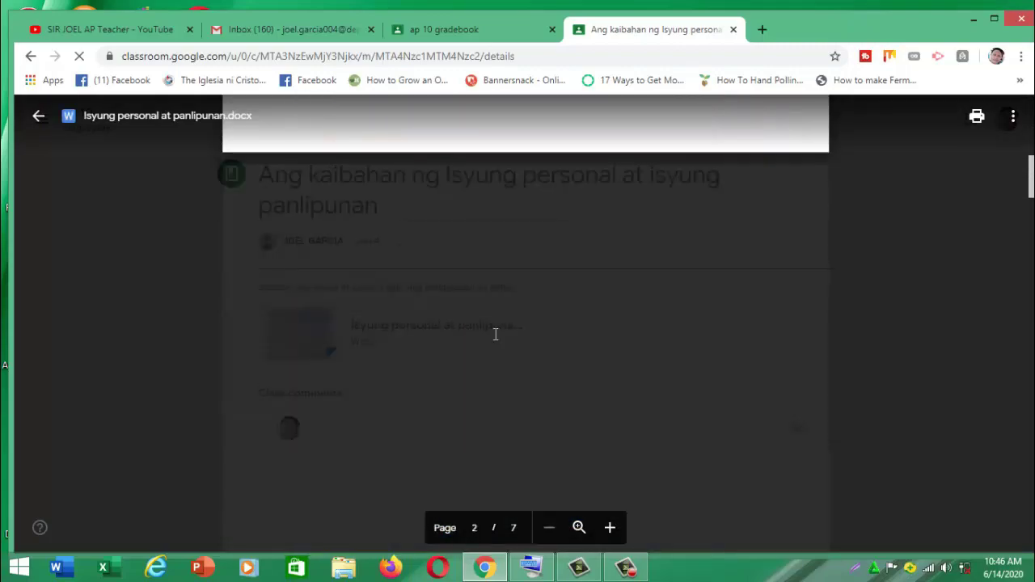
# Read on around page 2 of the attached Word document and close its preview.
pyautogui.scroll(6, 494, 340)
pyautogui.scroll(-3, 515, 367)
pyautogui.scroll(-3, 518, 396)
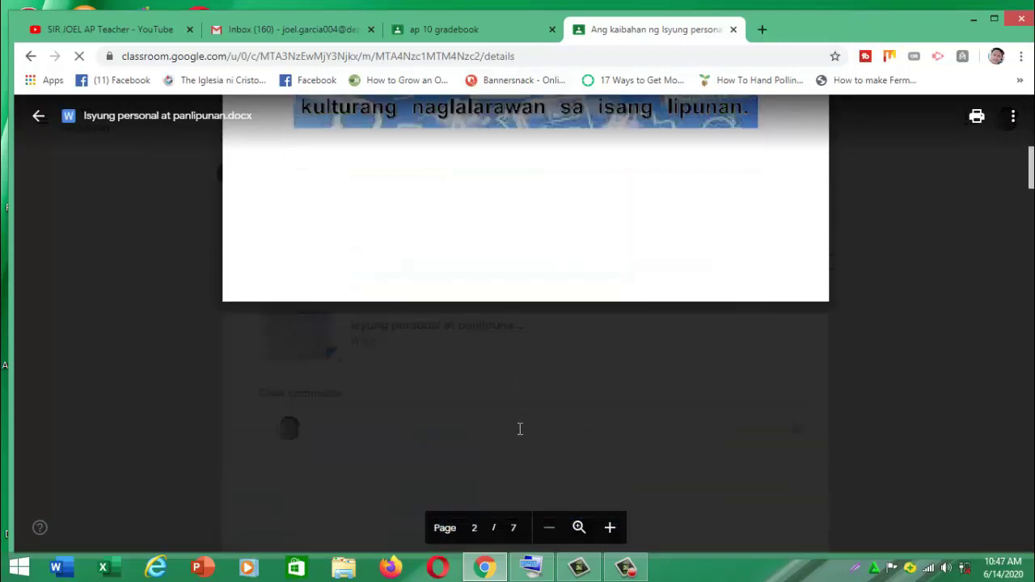
pyautogui.click(577, 418)
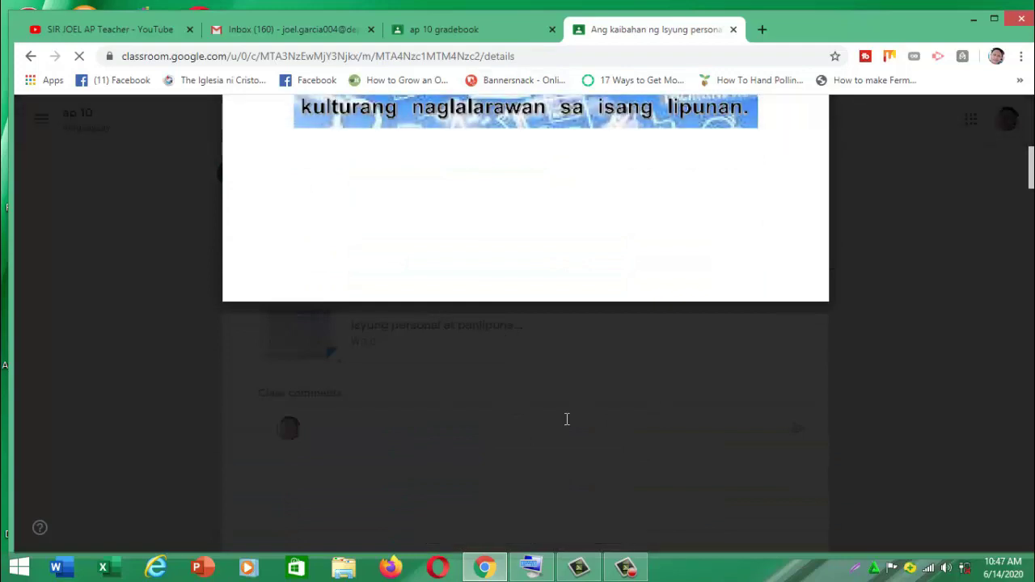
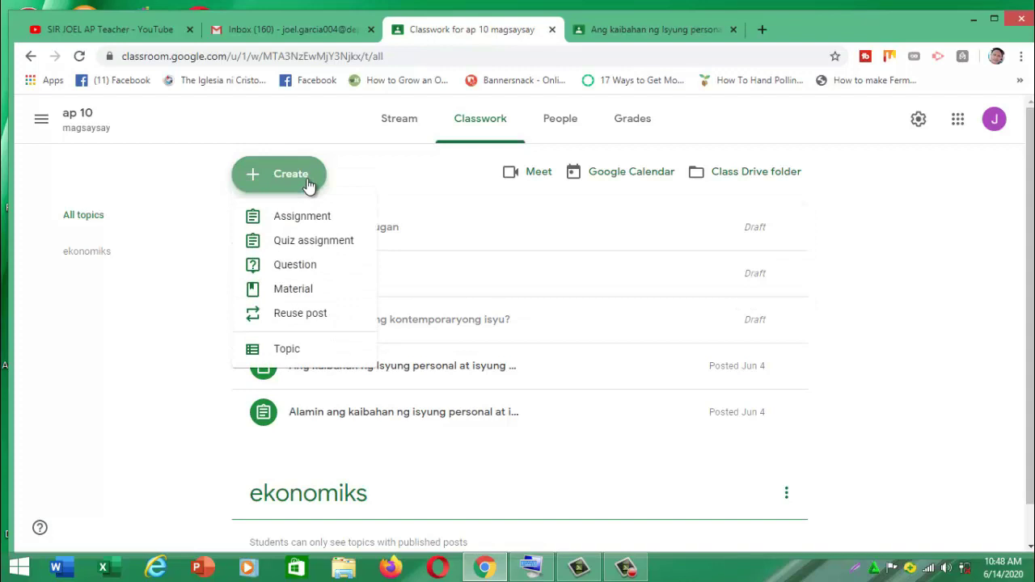
pyautogui.click(181, 149)
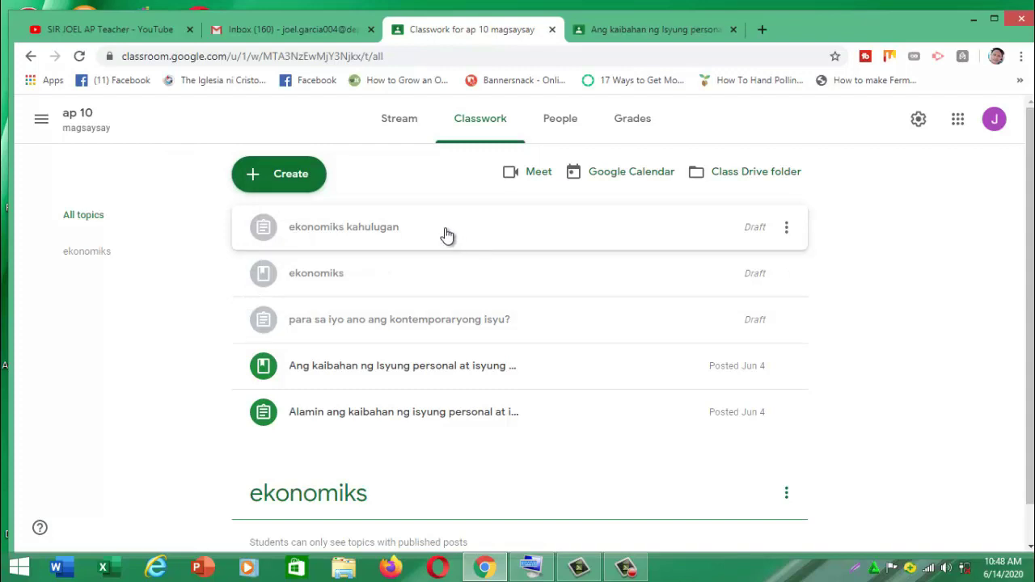
pyautogui.click(303, 30)
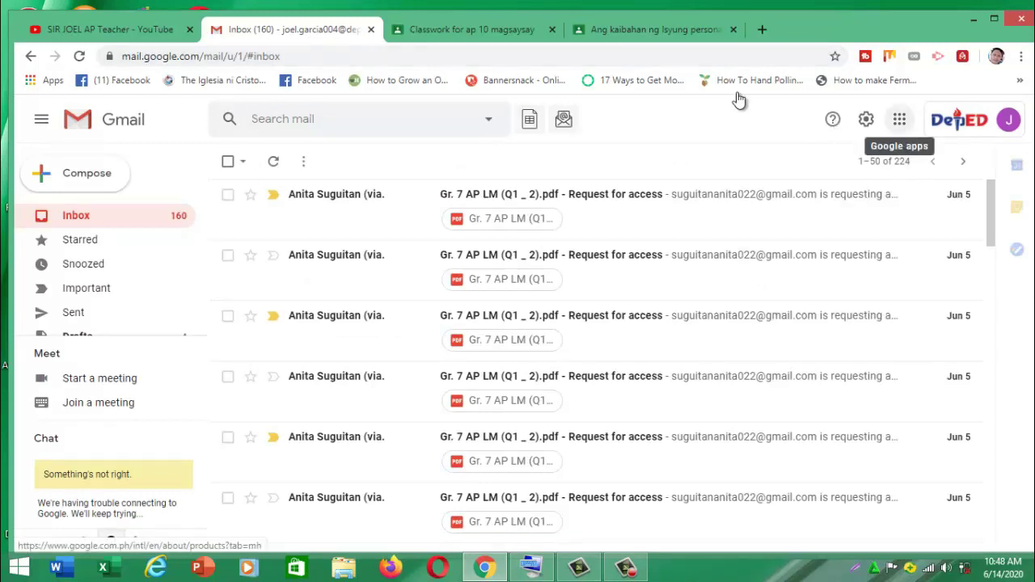
pyautogui.click(437, 29)
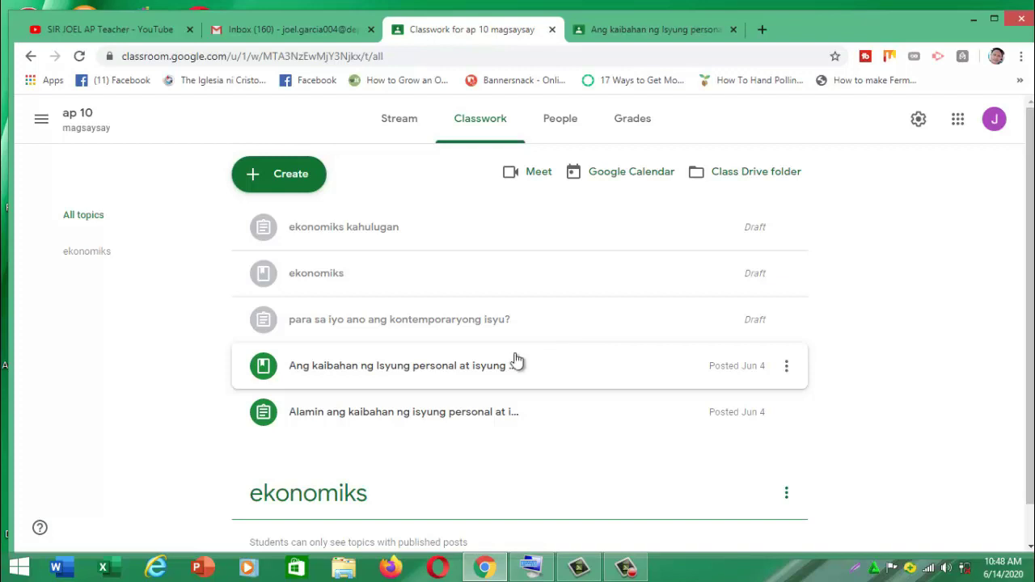
# Switch to the Gmail inbox, look through the available Google apps and open Google Forms.
pyautogui.click(316, 31)
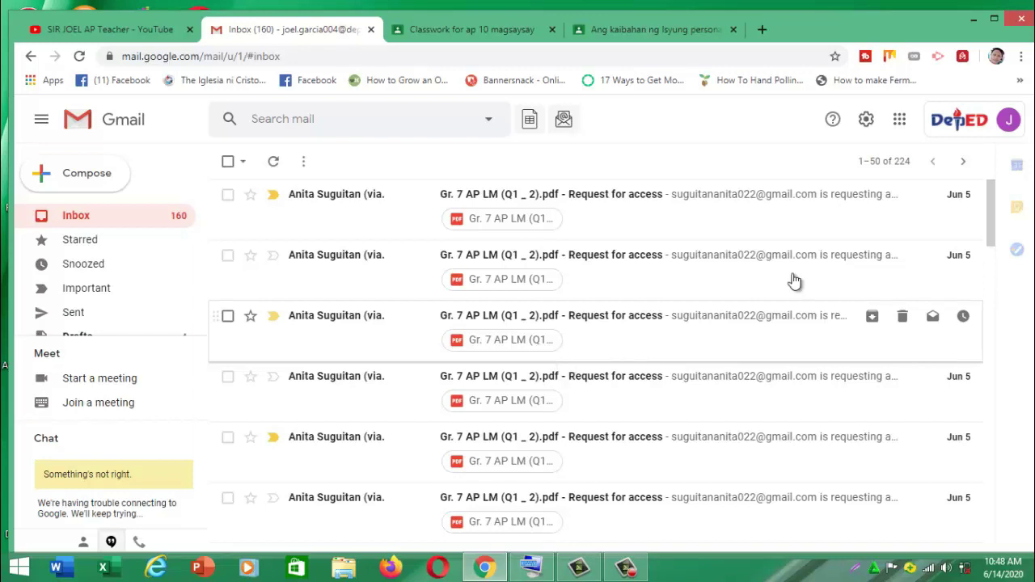
pyautogui.click(901, 123)
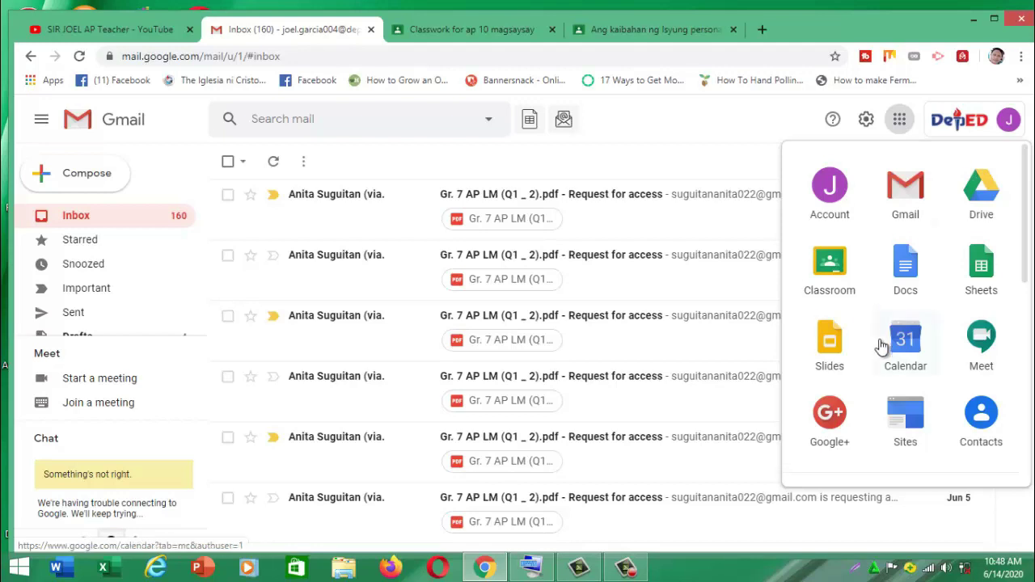
pyautogui.scroll(-3, 879, 343)
pyautogui.scroll(2, 880, 343)
pyautogui.scroll(1, 880, 339)
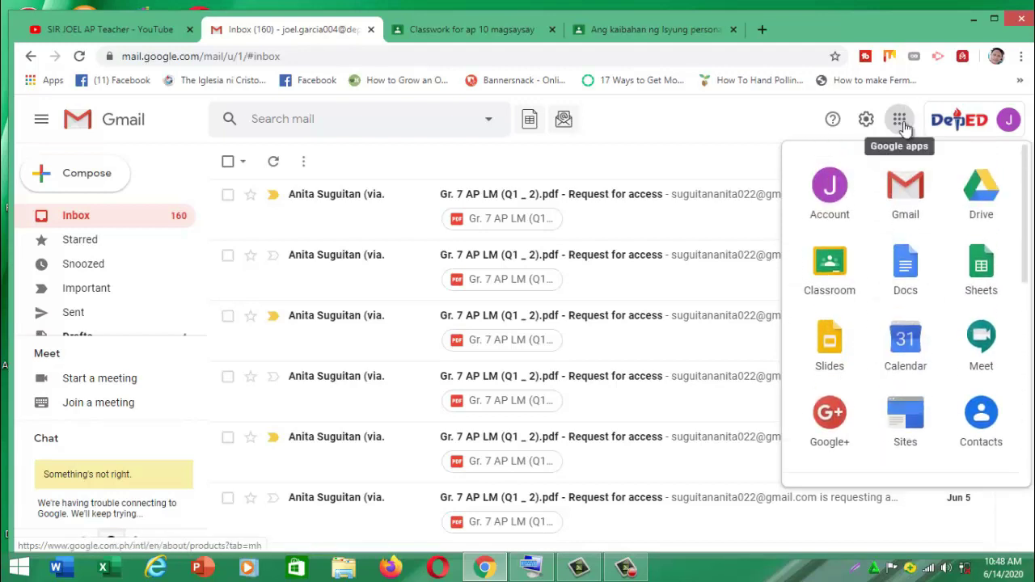
pyautogui.scroll(-1, 866, 319)
pyautogui.scroll(-3, 866, 331)
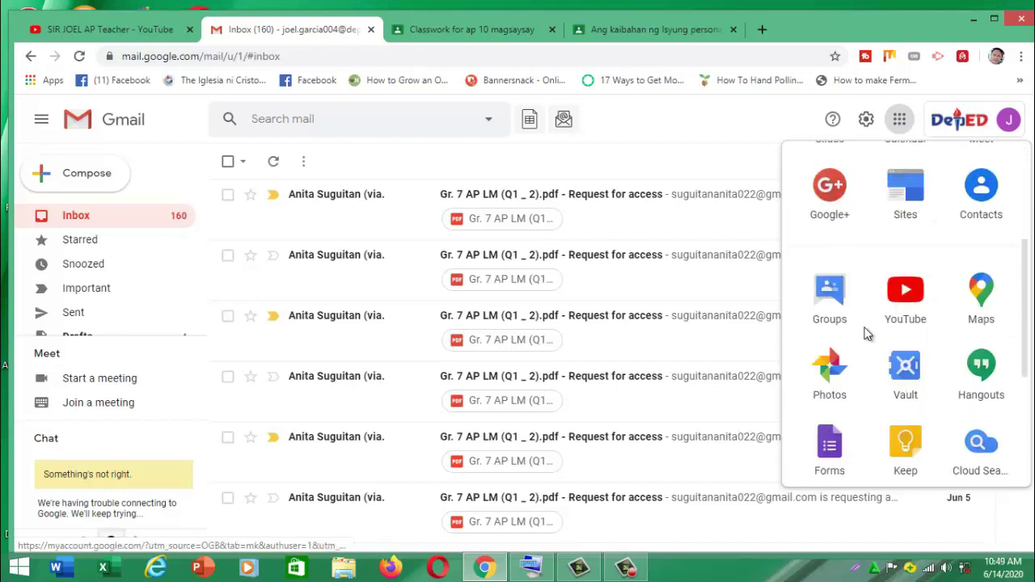
pyautogui.scroll(-2, 866, 335)
pyautogui.click(834, 296)
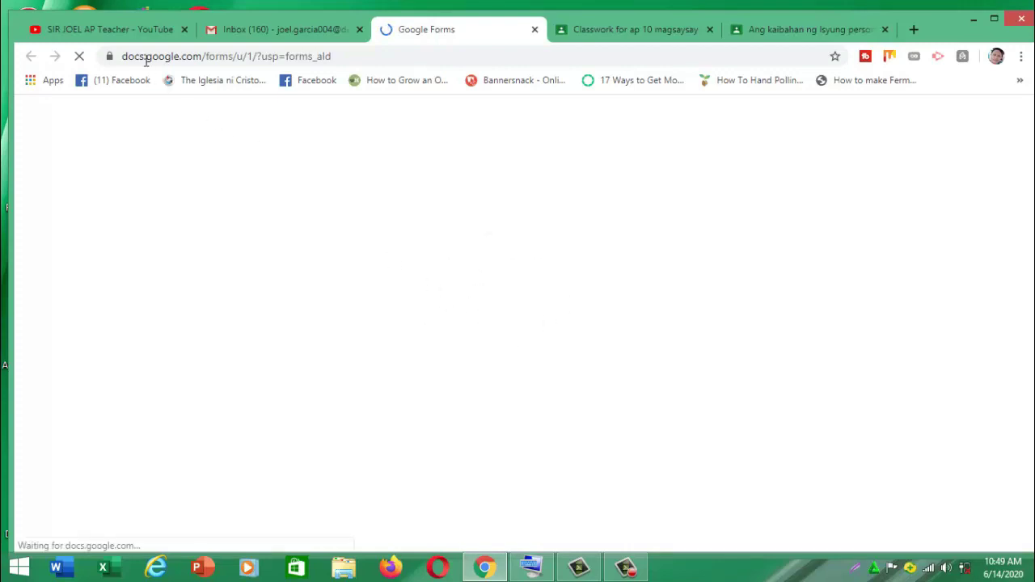
# Switch to YouTube and look over the teacher channel's uploaded videos.
pyautogui.click(127, 31)
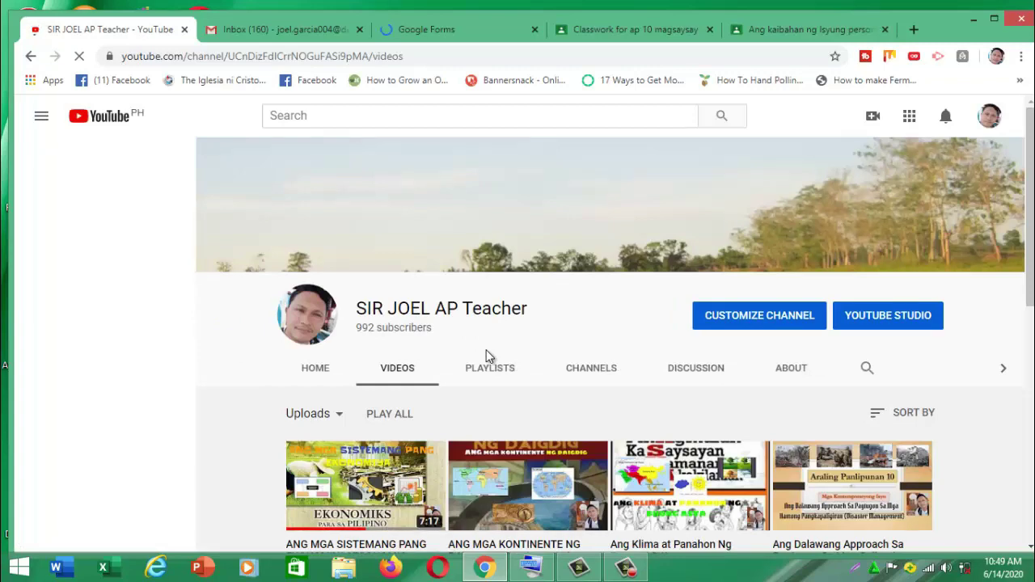
pyautogui.scroll(-2, 486, 356)
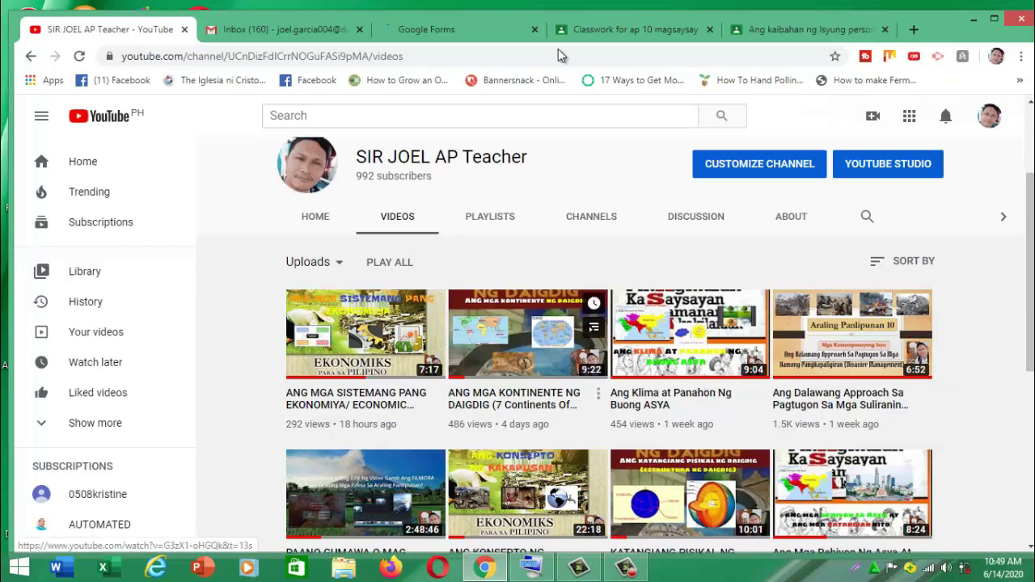
# In the teacher's ap 10 Classwork, start a new material and choose to attach a YouTube video by URL.
pyautogui.click(636, 30)
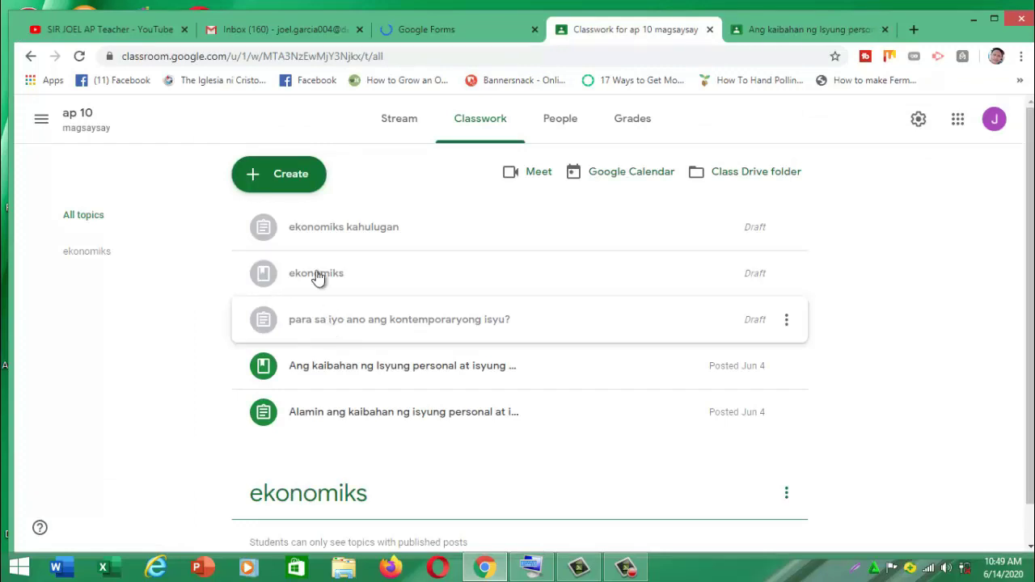
pyautogui.click(305, 191)
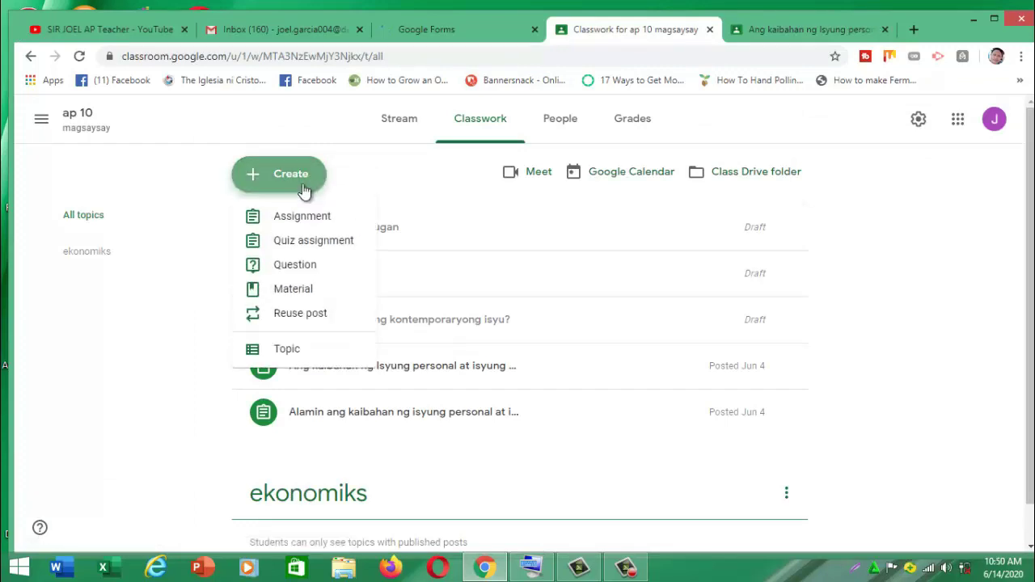
pyautogui.click(307, 296)
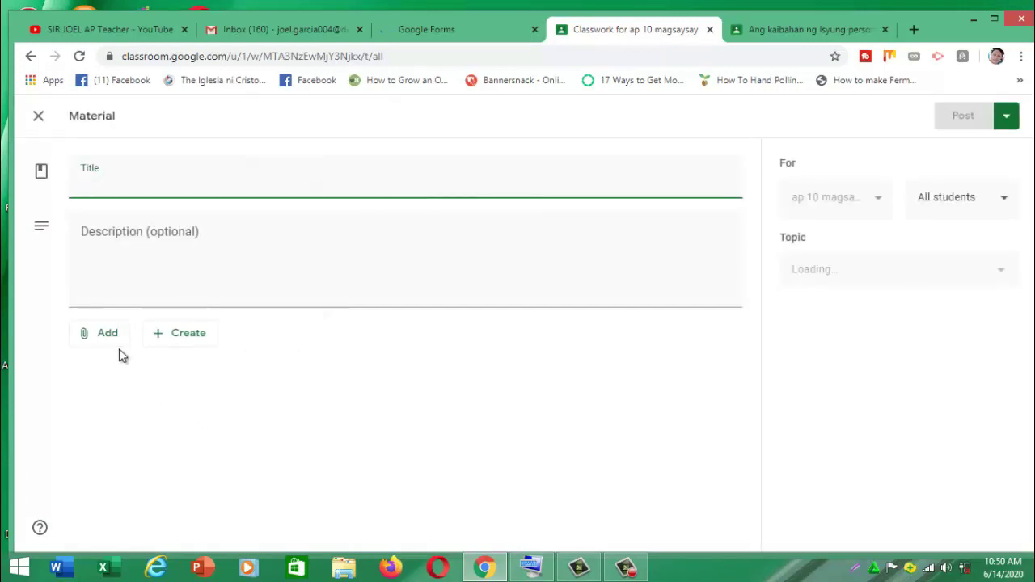
pyautogui.click(114, 344)
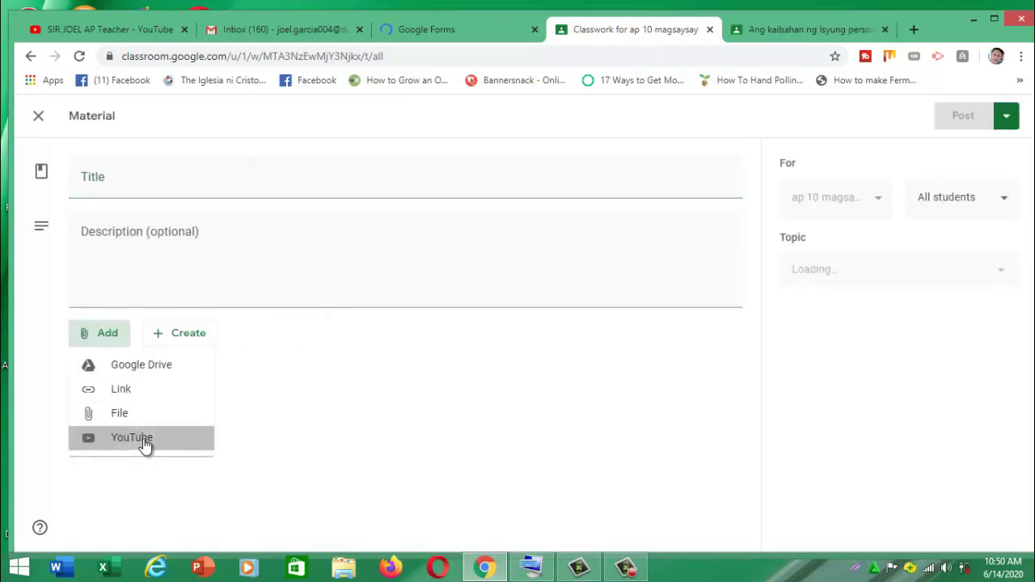
pyautogui.click(144, 439)
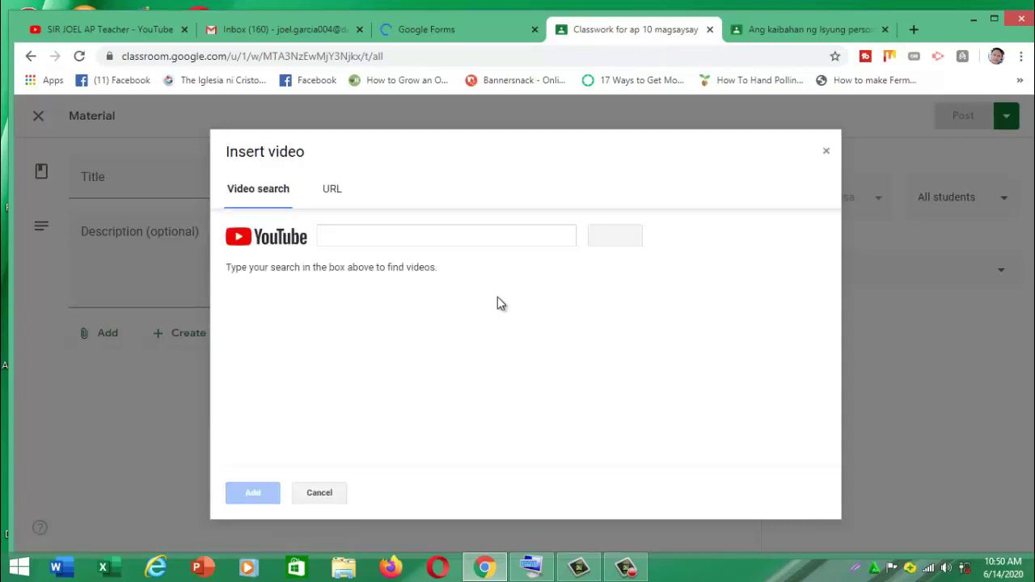
pyautogui.click(339, 194)
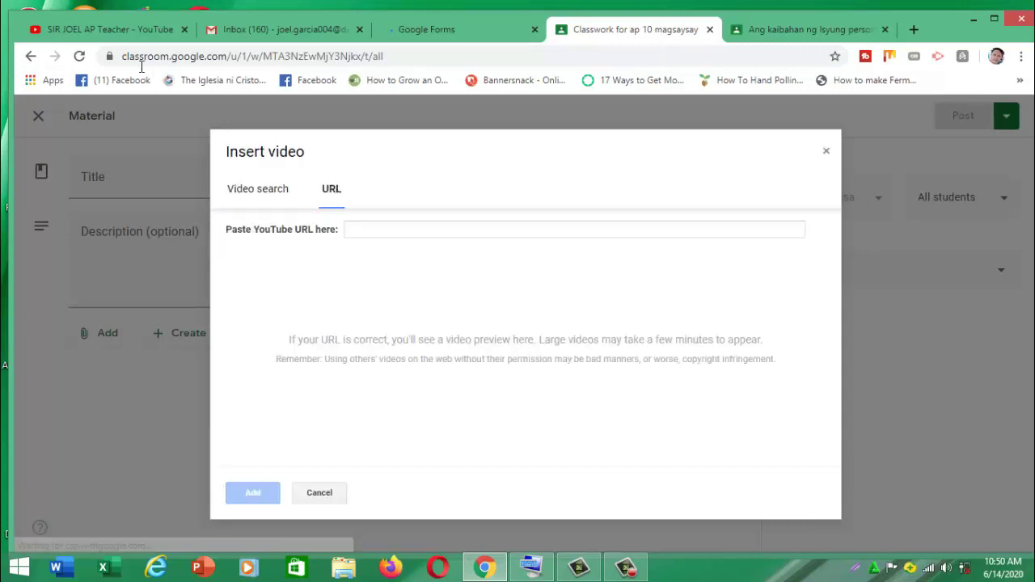
# On YouTube, open the first uploaded video, "ANG MGA SISTEMANG PANG EKONOMIYA", and copy its URL without the time parameter.
pyautogui.click(142, 39)
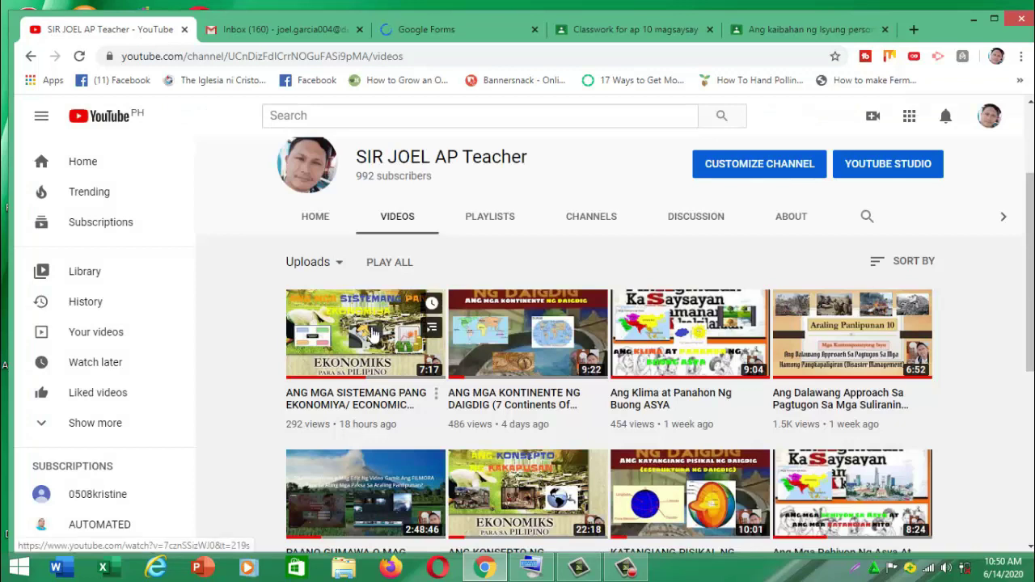
pyautogui.click(356, 336)
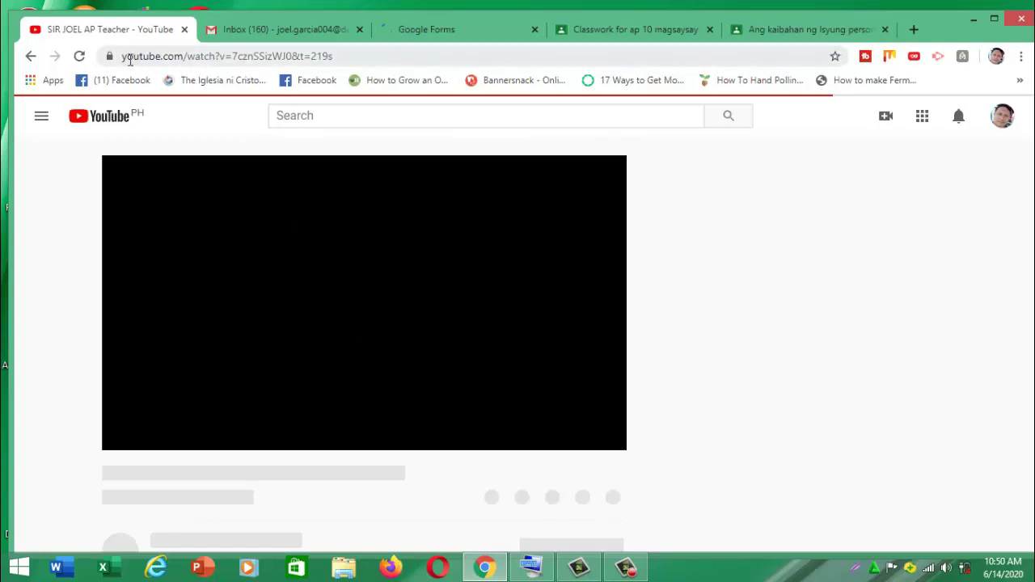
pyautogui.moveTo(122, 56); pyautogui.dragTo(291, 56)
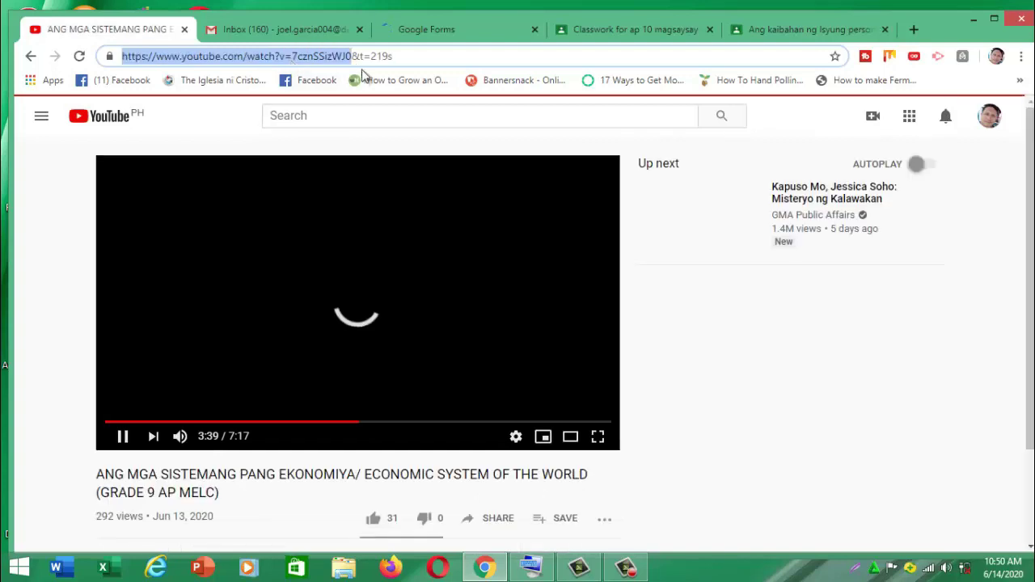
pyautogui.rightClick(261, 56)
pyautogui.click(293, 108)
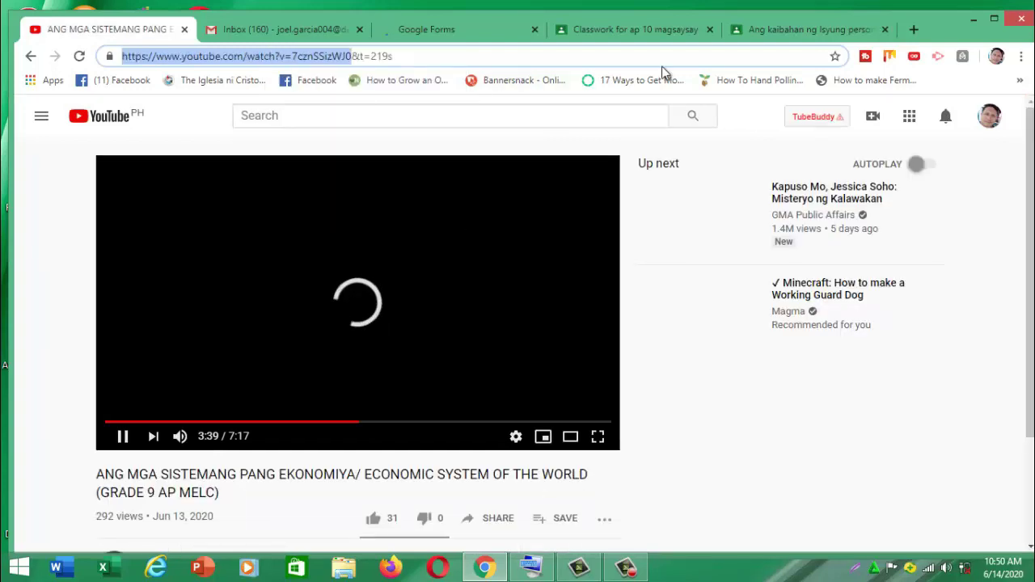
pyautogui.click(663, 33)
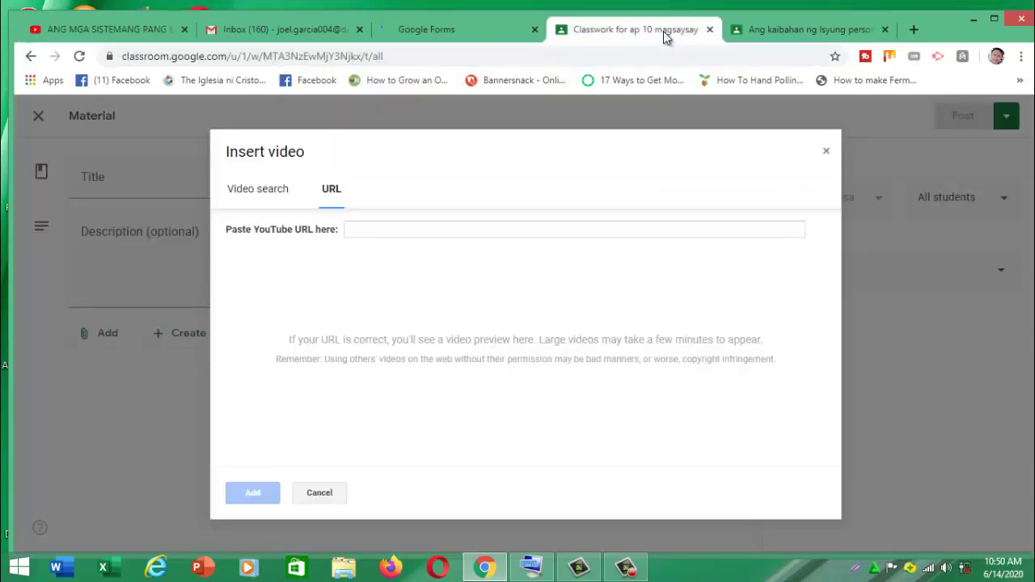
pyautogui.click(388, 234)
pyautogui.rightClick(387, 233)
pyautogui.click(428, 330)
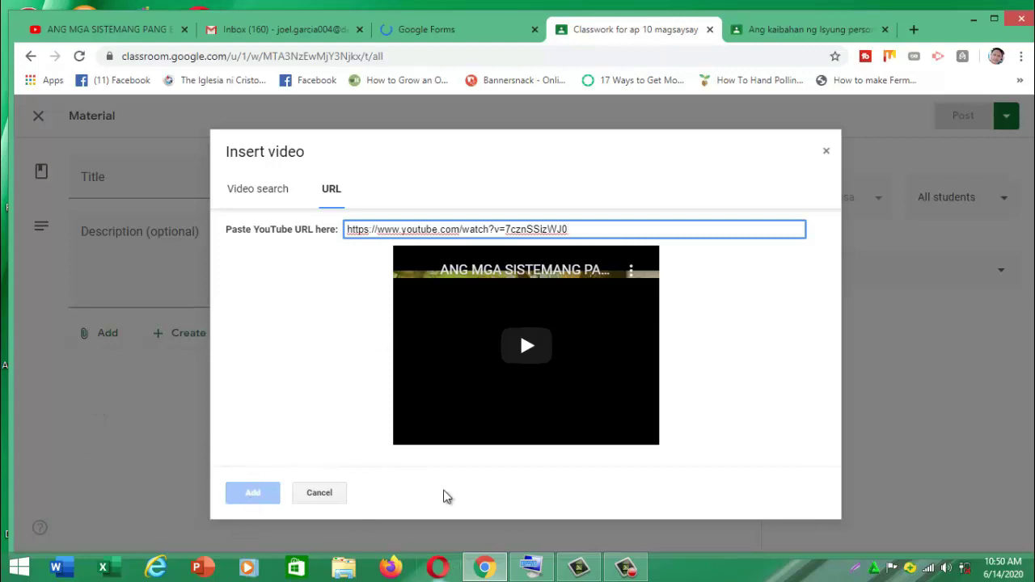
# Return to the YouTube video, pause its playback and look over its description.
pyautogui.click(114, 33)
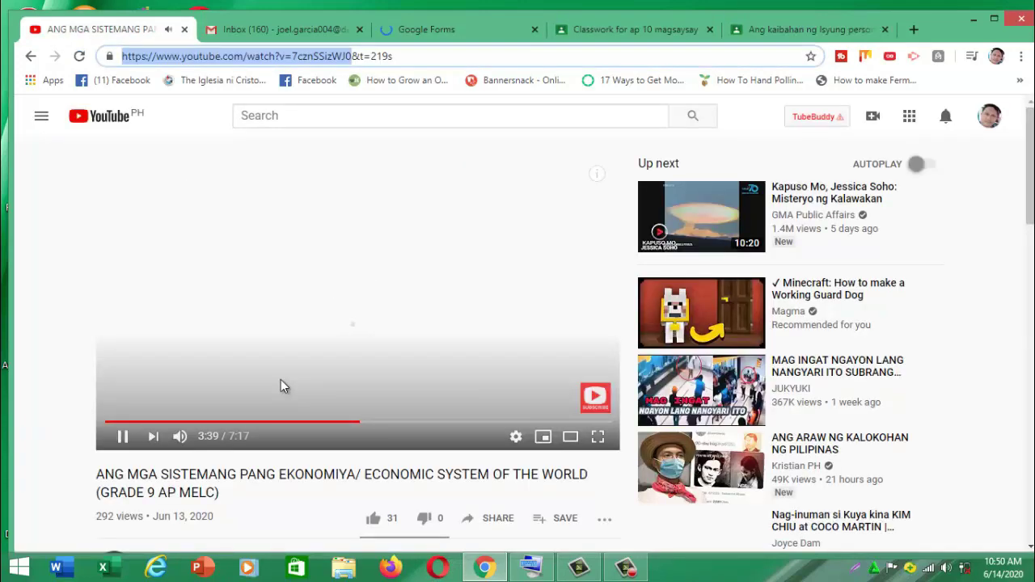
pyautogui.scroll(-1, 281, 380)
pyautogui.click(280, 377)
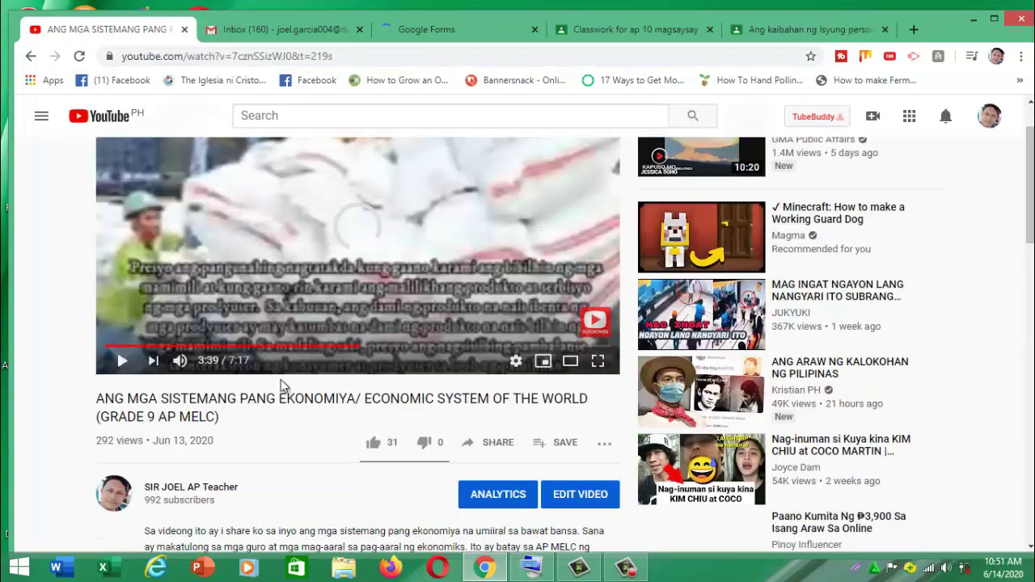
pyautogui.scroll(-2, 281, 385)
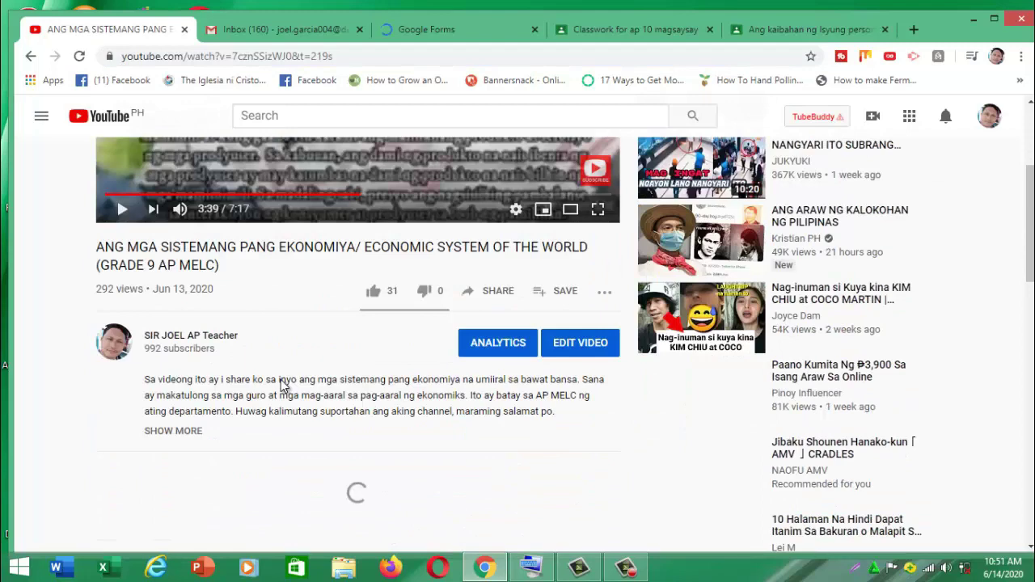
pyautogui.scroll(3, 281, 385)
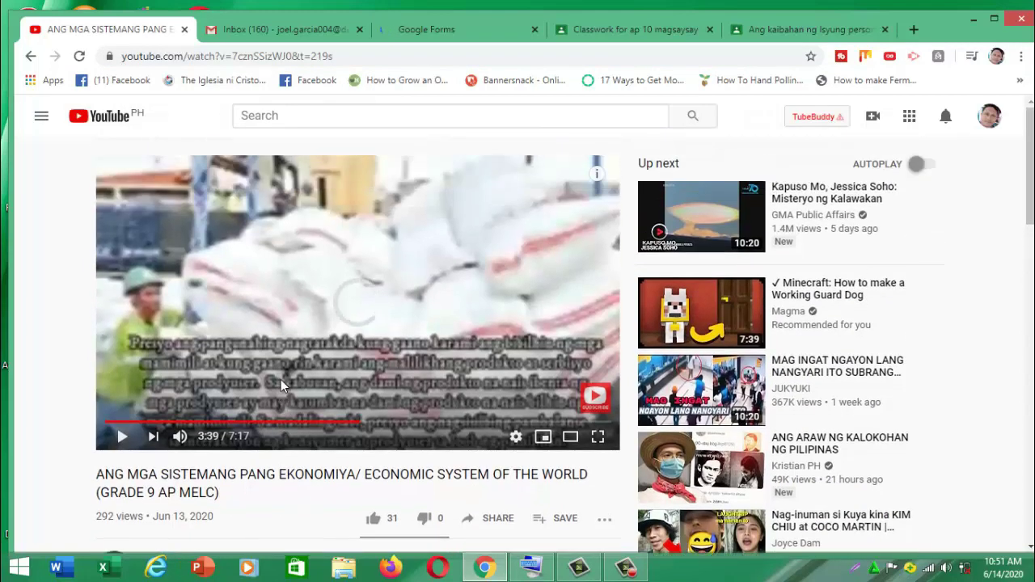
# Switch to the Google Forms page.
pyautogui.hotkey('ctrl', '3')
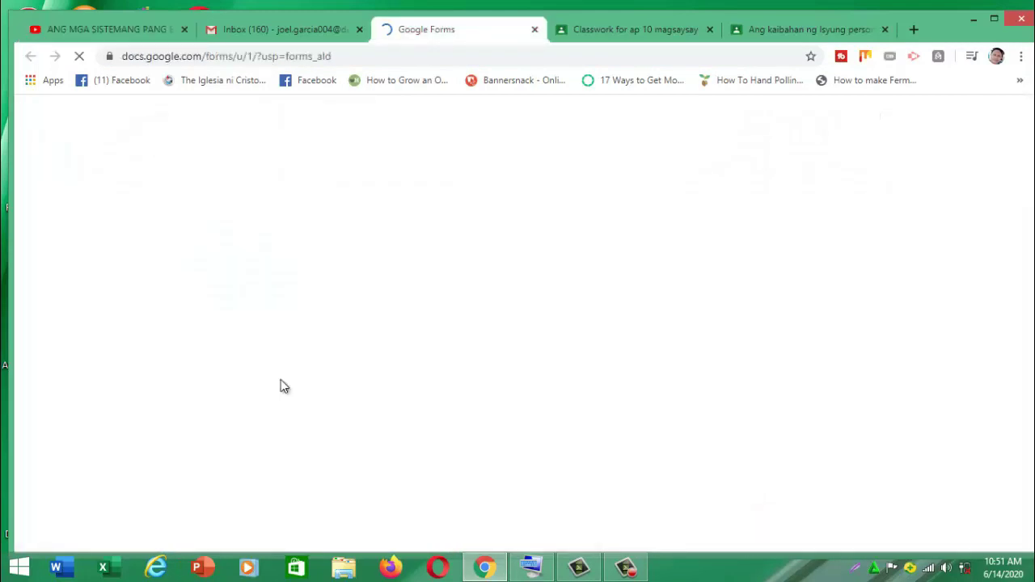
pyautogui.hotkey('ctrl', '4')
pyautogui.hotkey('ctrl', '1')
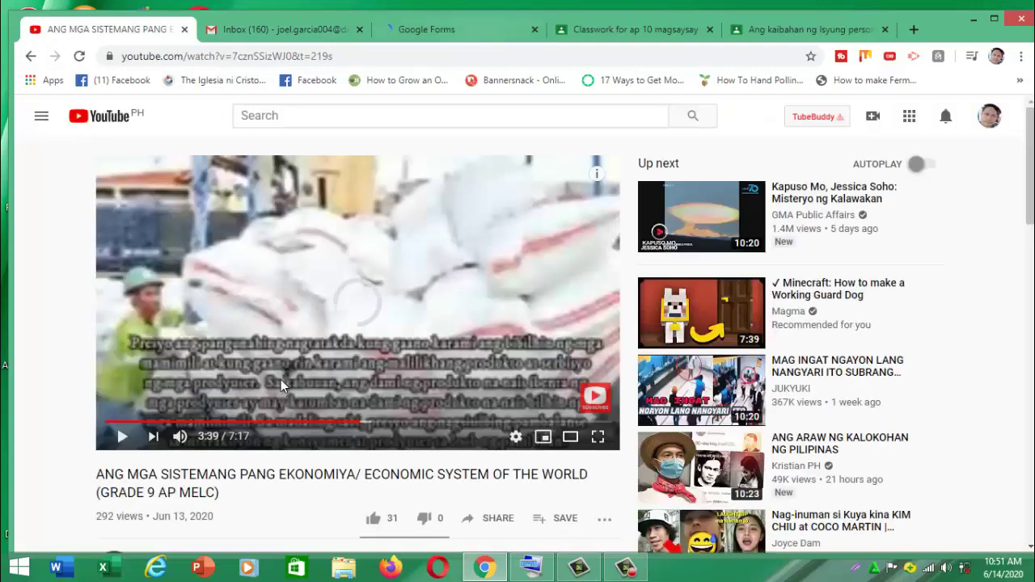
pyautogui.hotkey('ctrl', '3')
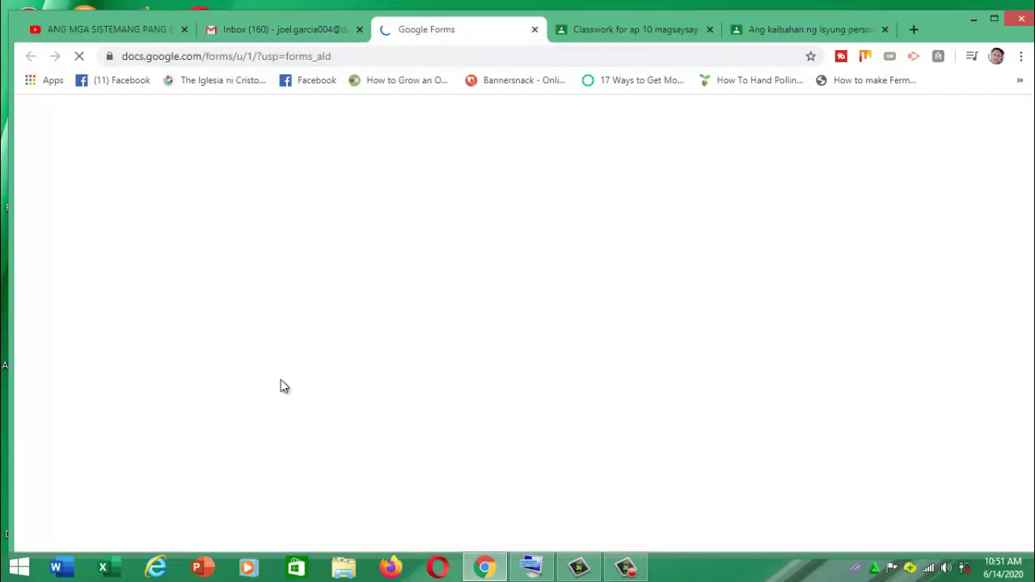
# Open the attachment choices of the new class material to review the available source types.
pyautogui.hotkey('ctrl', '4')
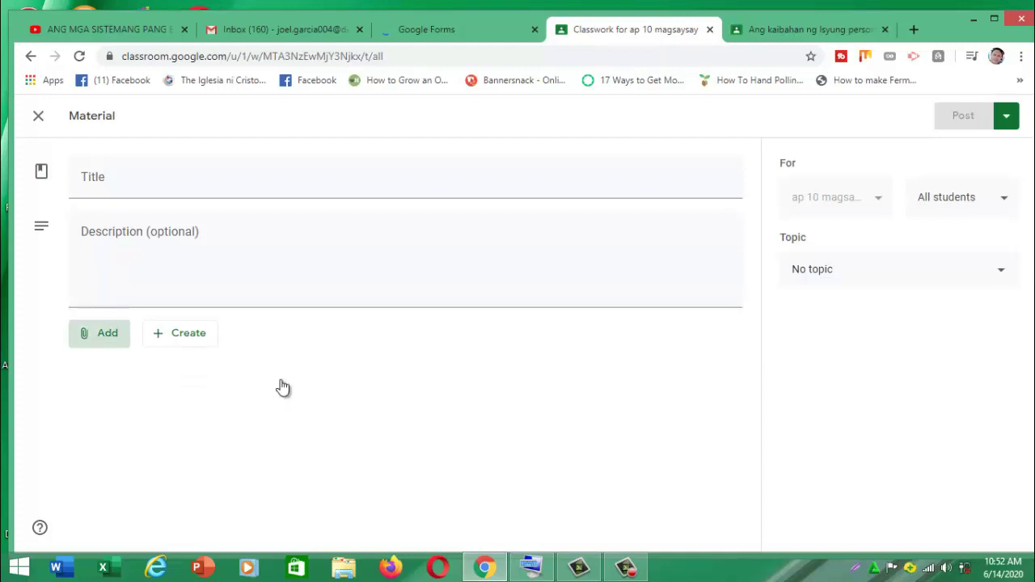
pyautogui.press('Return')
pyautogui.press('Down')
pyautogui.press('Down')
pyautogui.press('Down')
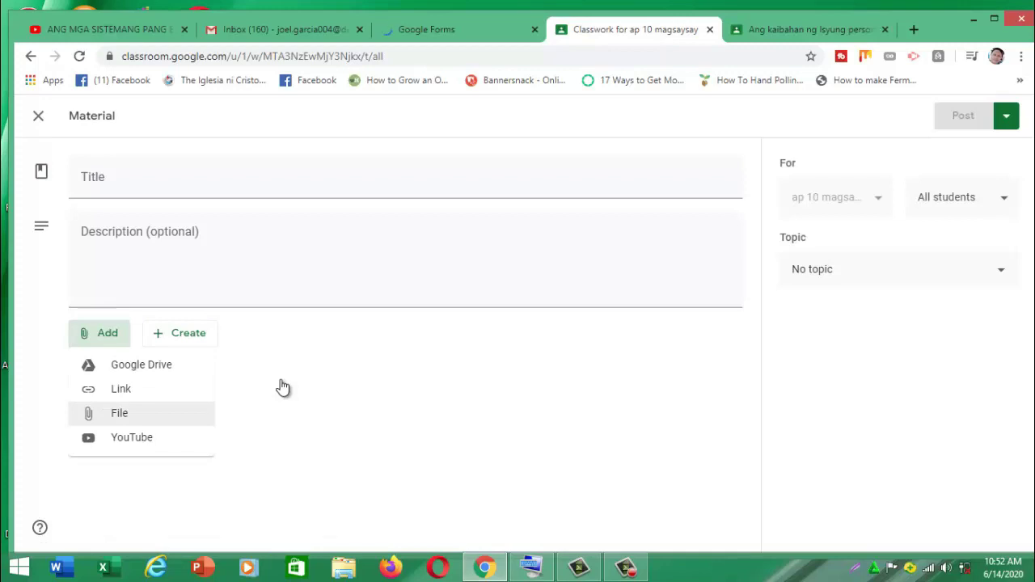
pyautogui.press('Down')
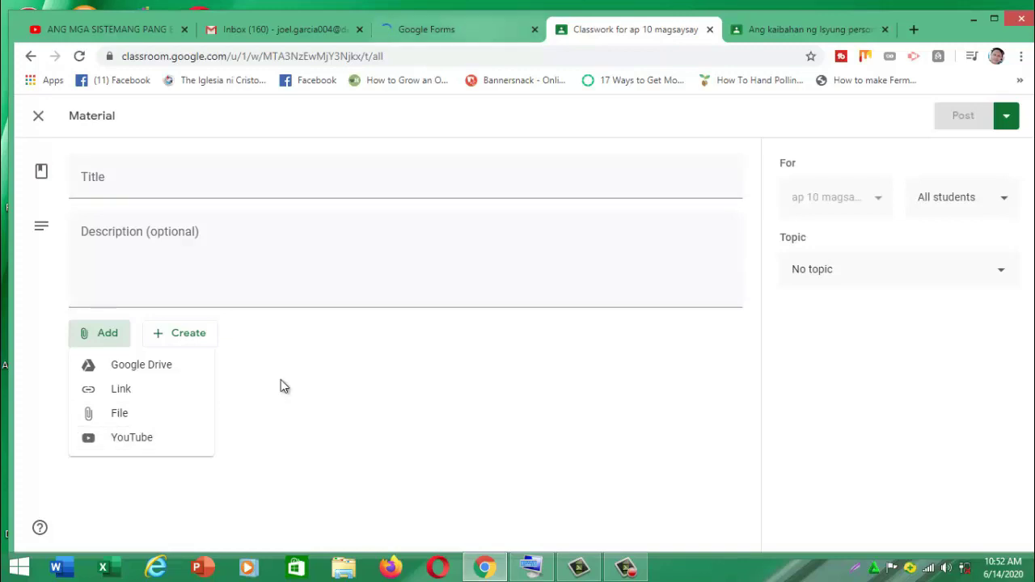
# Close the stalled Google Forms page and reopen Forms from the Google apps list in Gmail.
pyautogui.hotkey('ctrl', 'shift', 'Tab')
pyautogui.hotkey('ctrl', 'Tab')
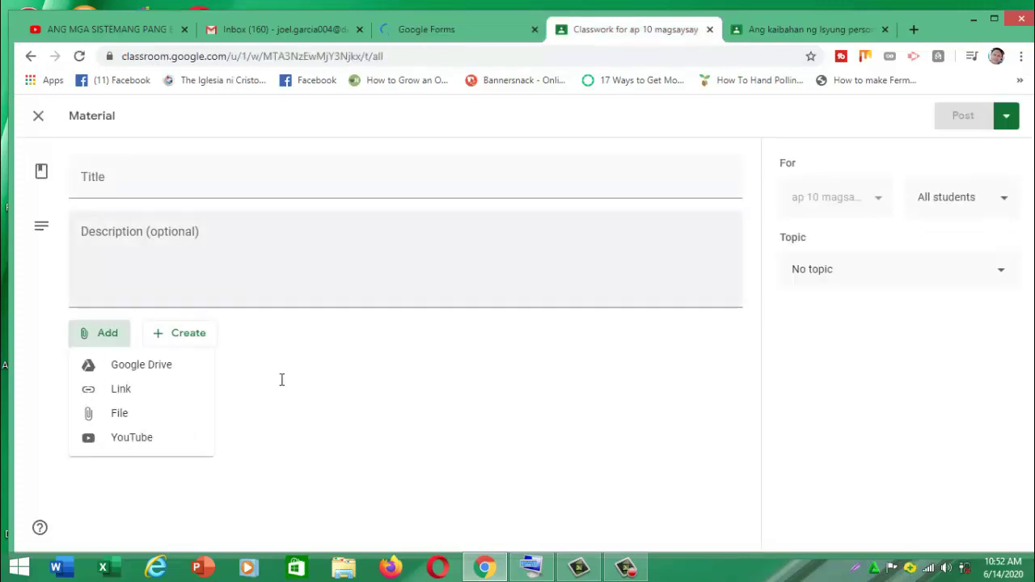
pyautogui.hotkey('ctrl', 'shift', 'Tab')
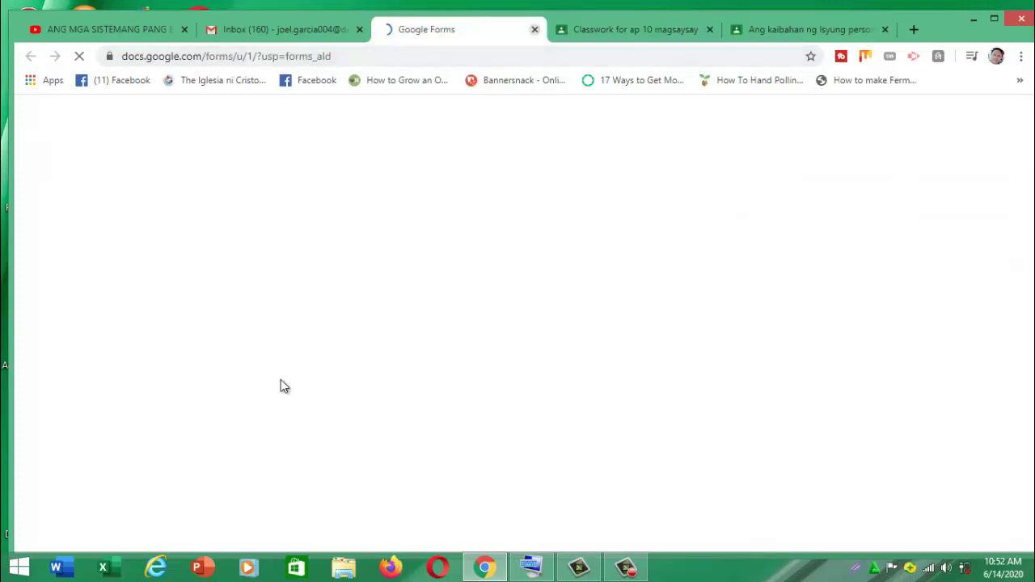
pyautogui.hotkey('ctrl', 'w')
pyautogui.hotkey('ctrl', 'shift', 'Tab')
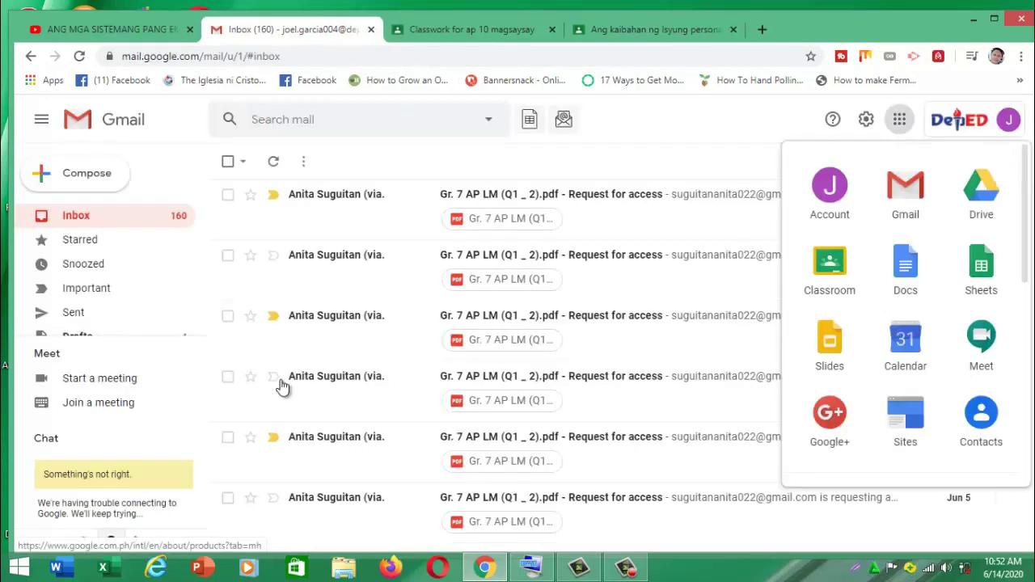
pyautogui.press('Tab')
pyautogui.press('Tab')
pyautogui.press('Tab')
pyautogui.press('Tab')
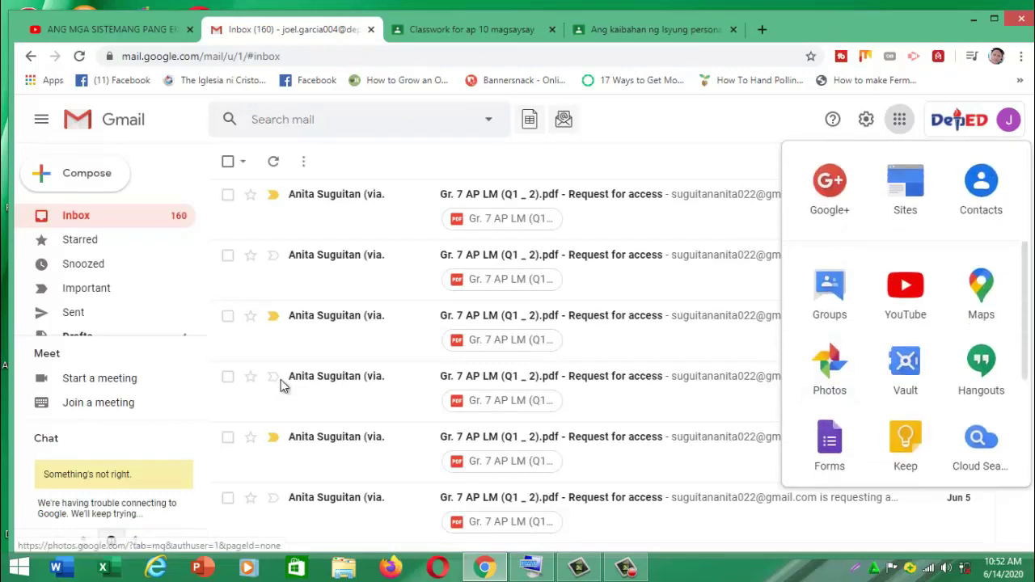
pyautogui.press('Tab')
pyautogui.press('Tab')
pyautogui.press('Tab')
pyautogui.press('Return')
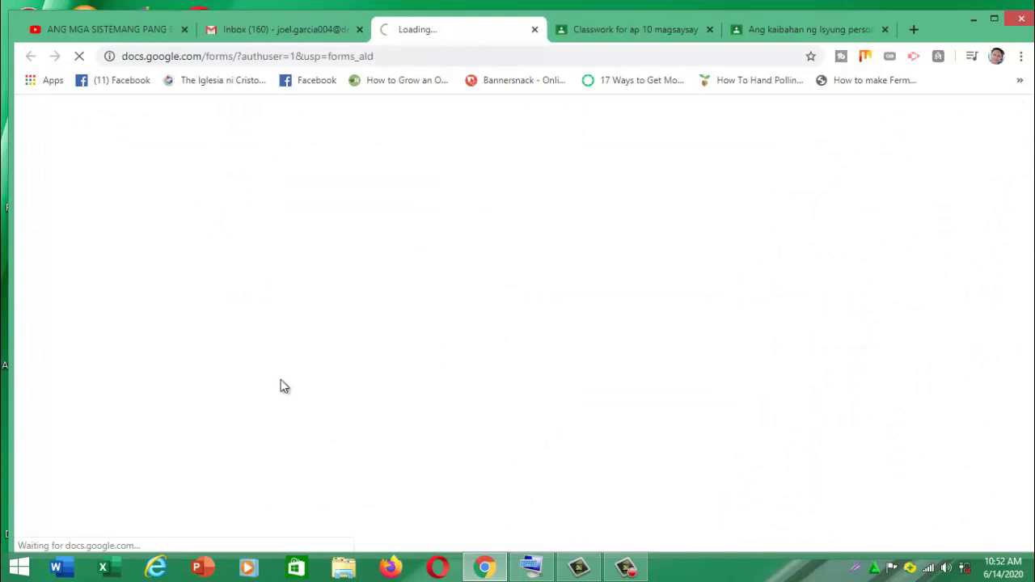
pyautogui.hotkey('ctrl', '1')
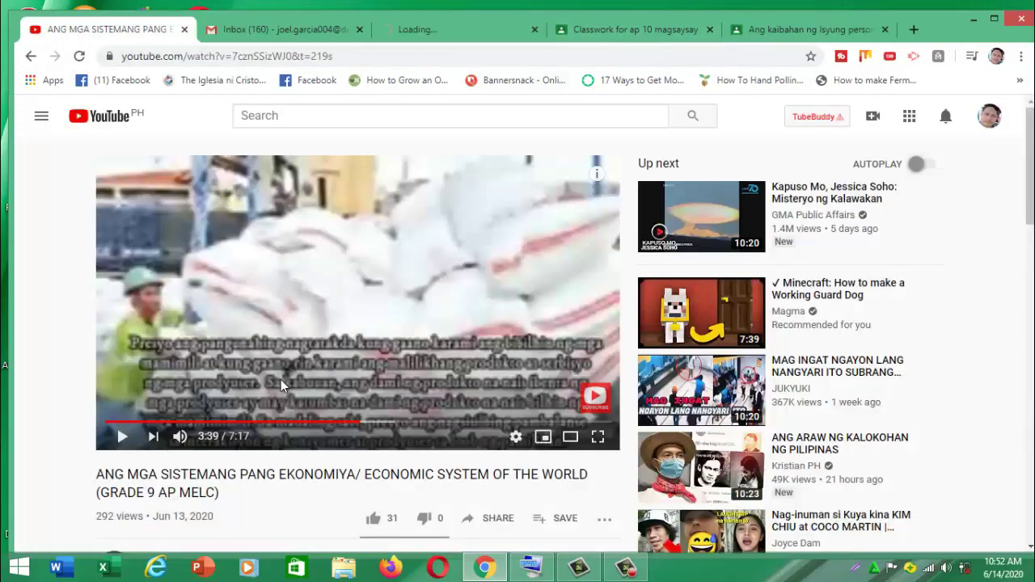
pyautogui.scroll(-5, 280, 379)
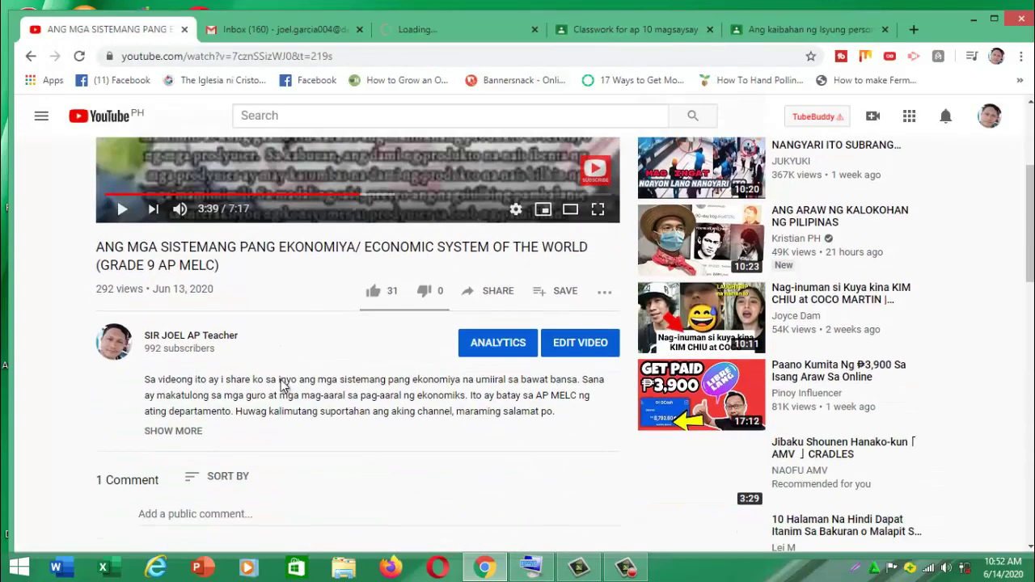
pyautogui.scroll(5, 281, 380)
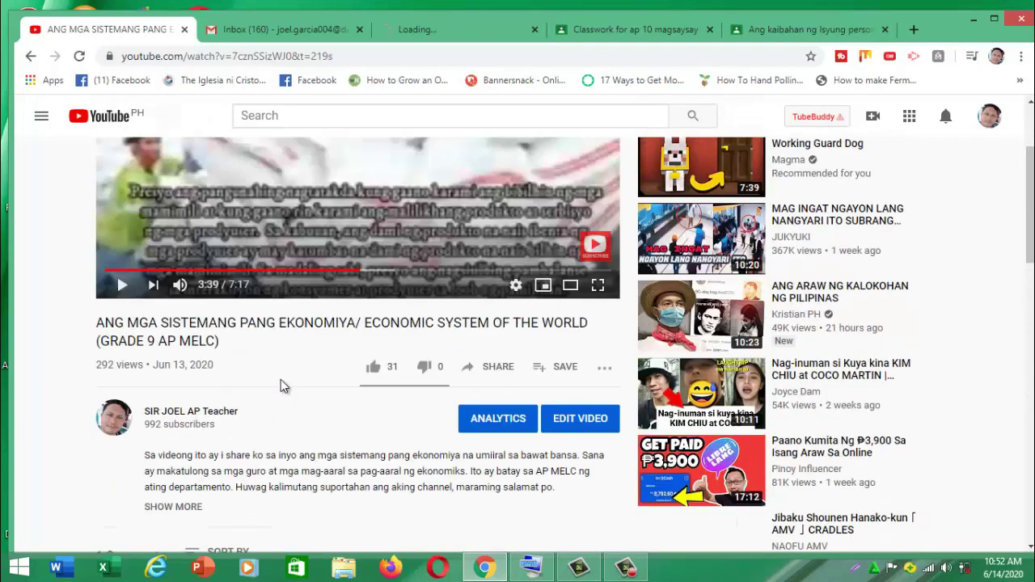
pyautogui.scroll(-1, 281, 387)
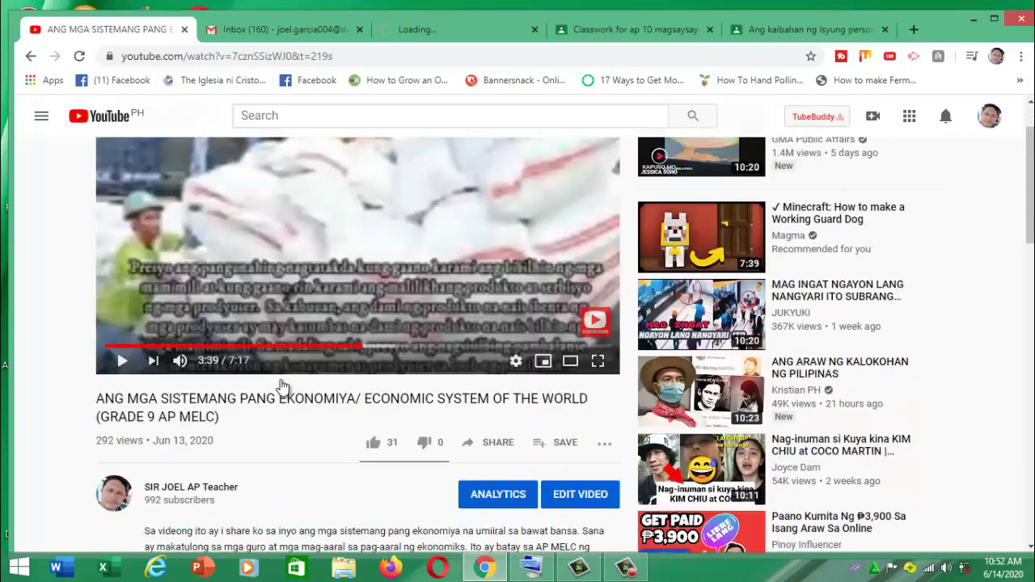
pyautogui.scroll(1, 281, 386)
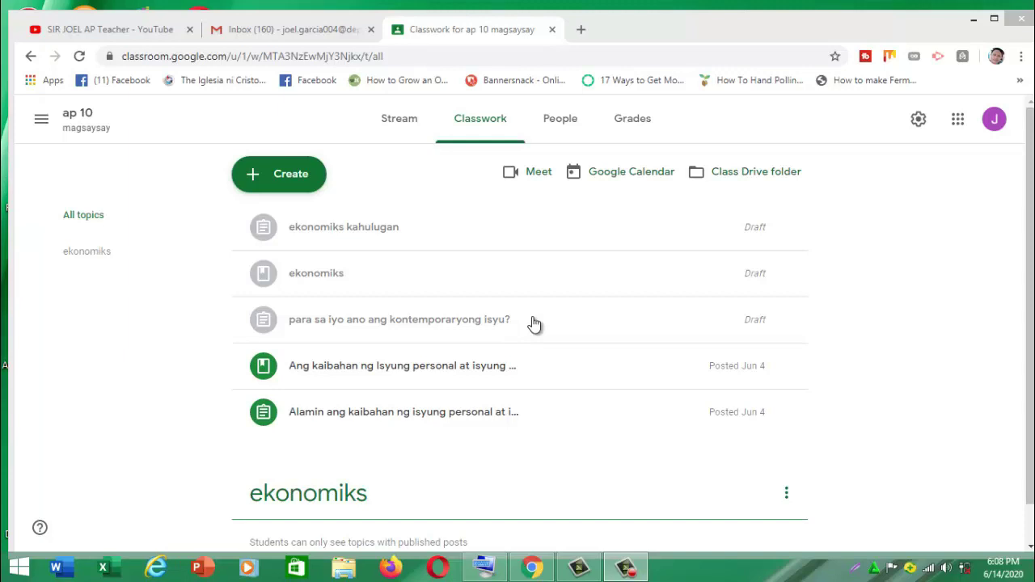
# Create a new classwork assignment titled "ekonomks" and look through its posting options.
pyautogui.click(294, 185)
pyautogui.click(330, 225)
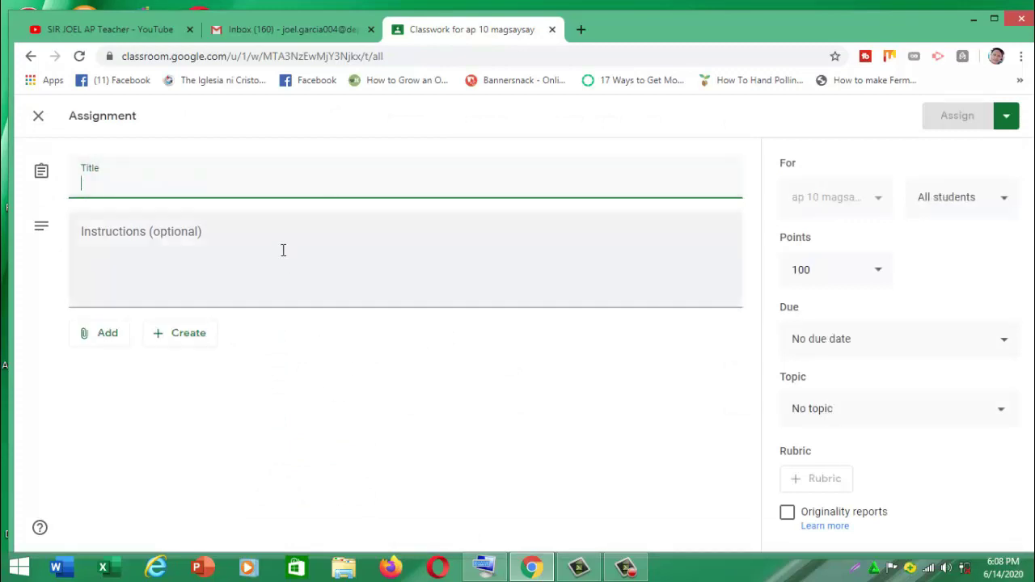
pyautogui.write('e')
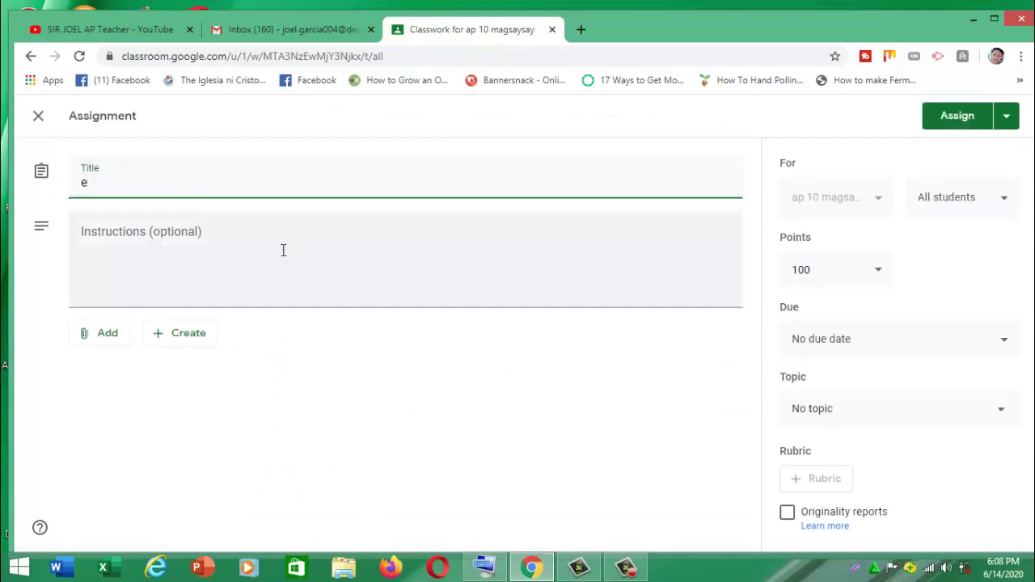
pyautogui.write('konomks')
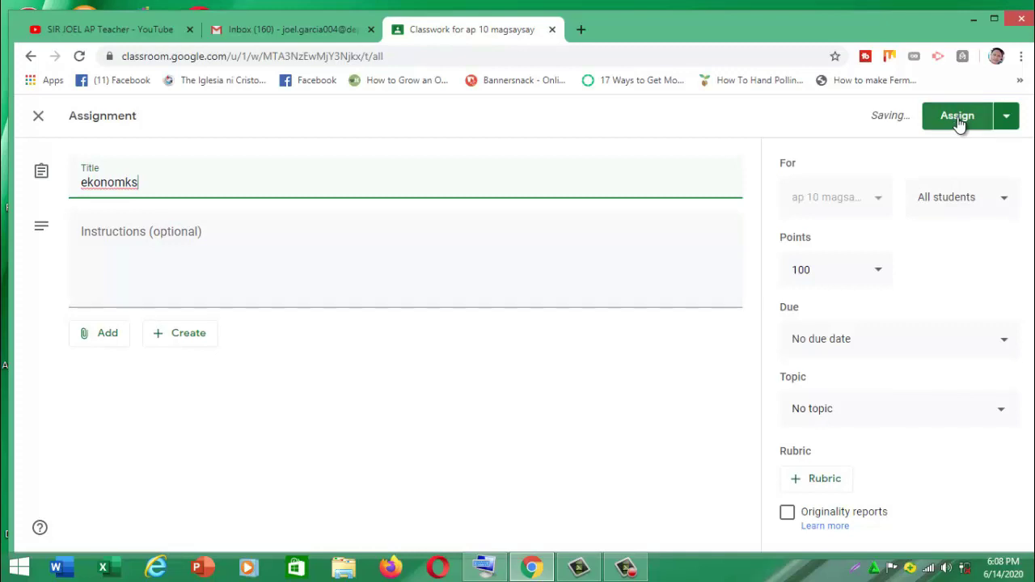
pyautogui.click(1007, 118)
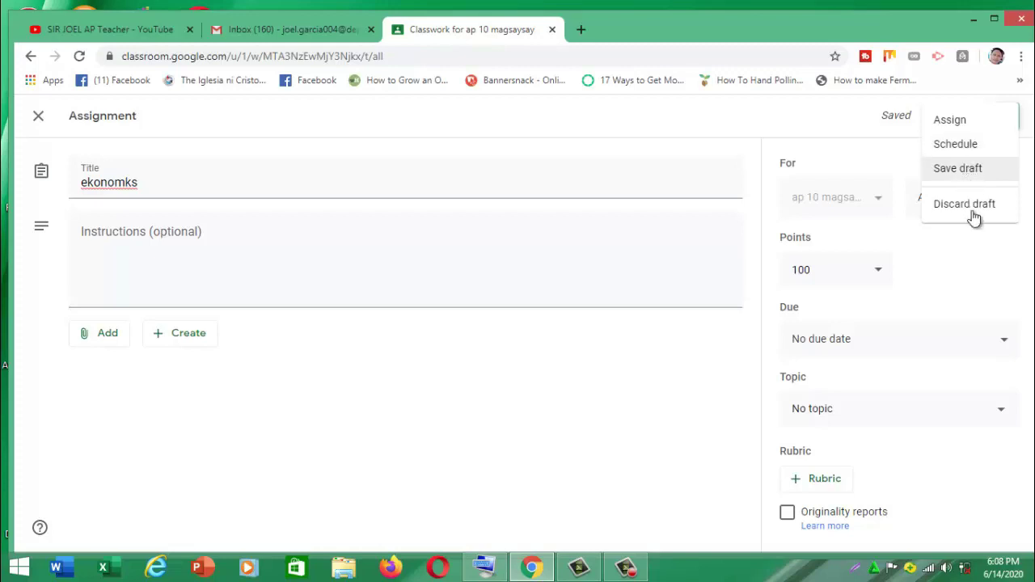
pyautogui.click(809, 122)
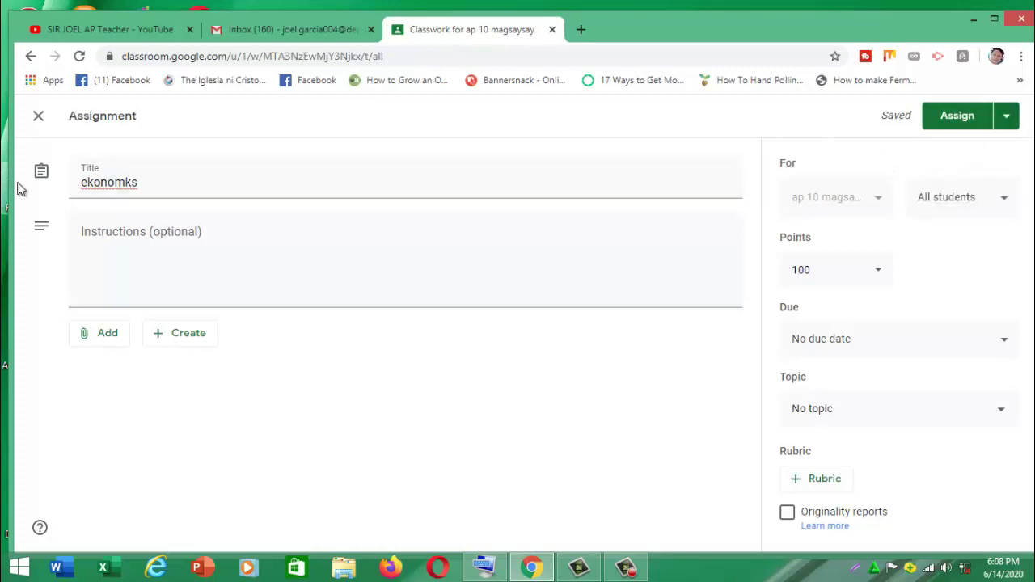
# Correct the assignment title to "ekonomiks" by inserting the missing letter with the On-Screen Keyboard.
pyautogui.click(126, 182)
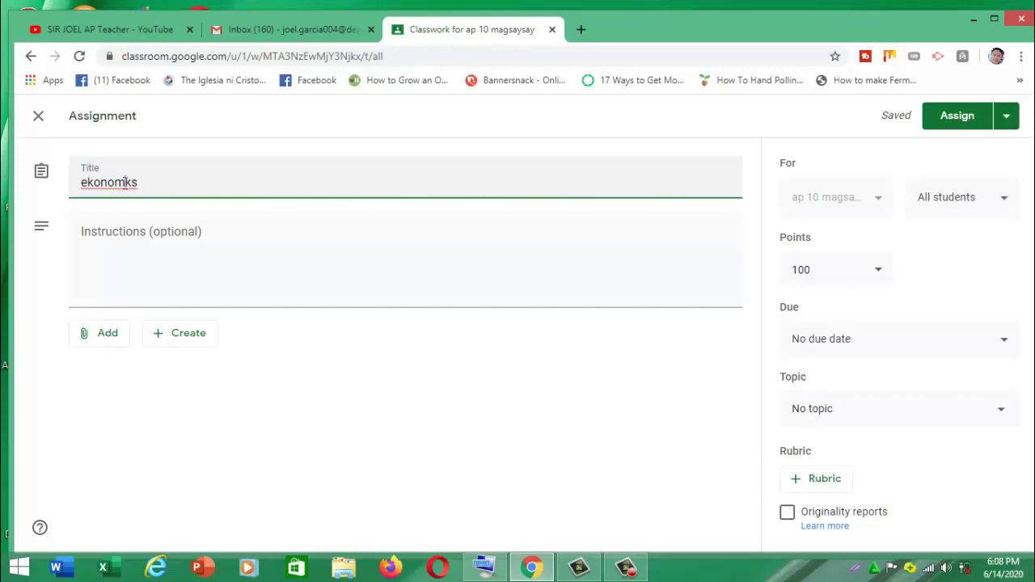
pyautogui.click(483, 568)
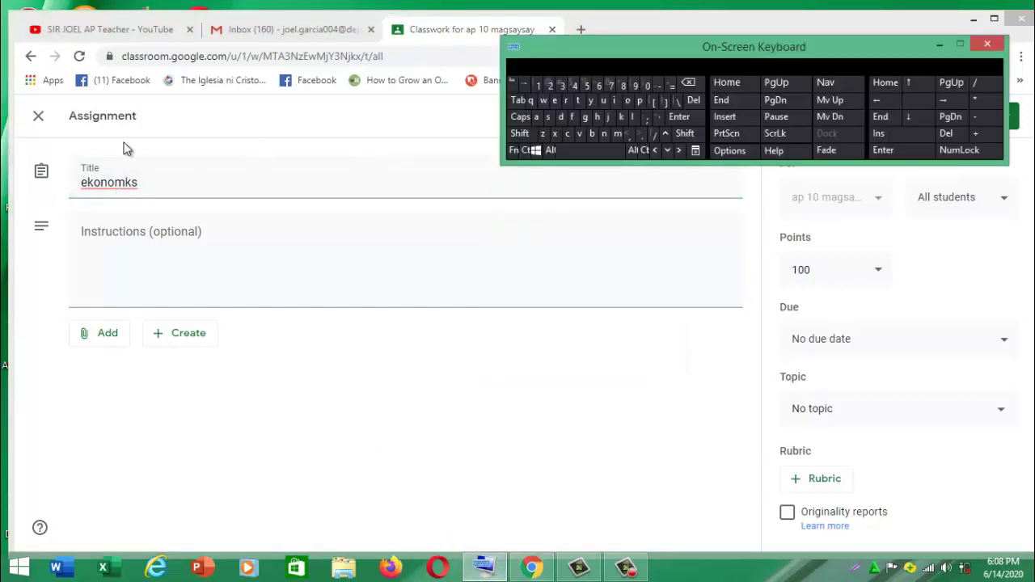
pyautogui.click(127, 183)
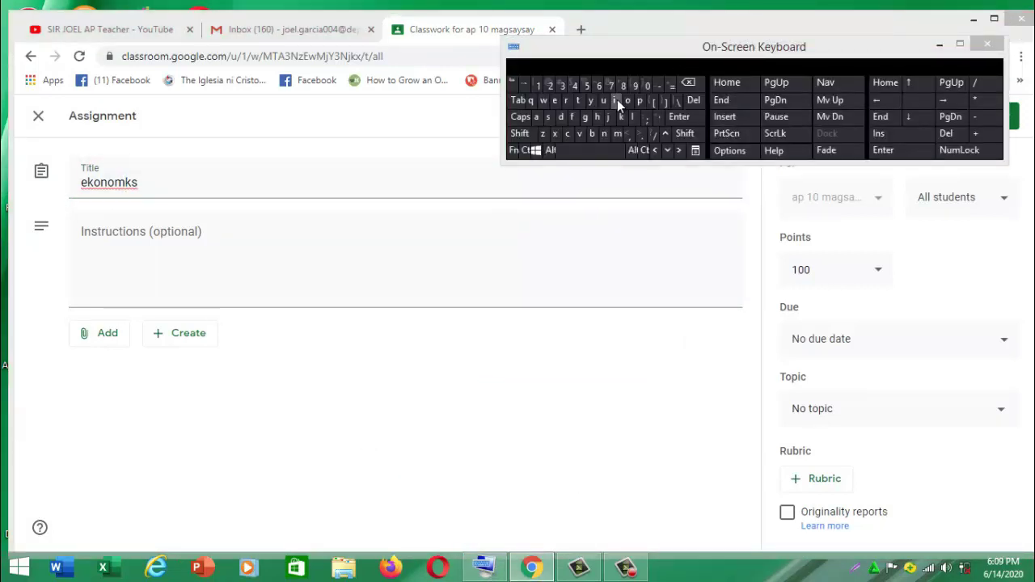
pyautogui.click(617, 100)
pyautogui.click(127, 184)
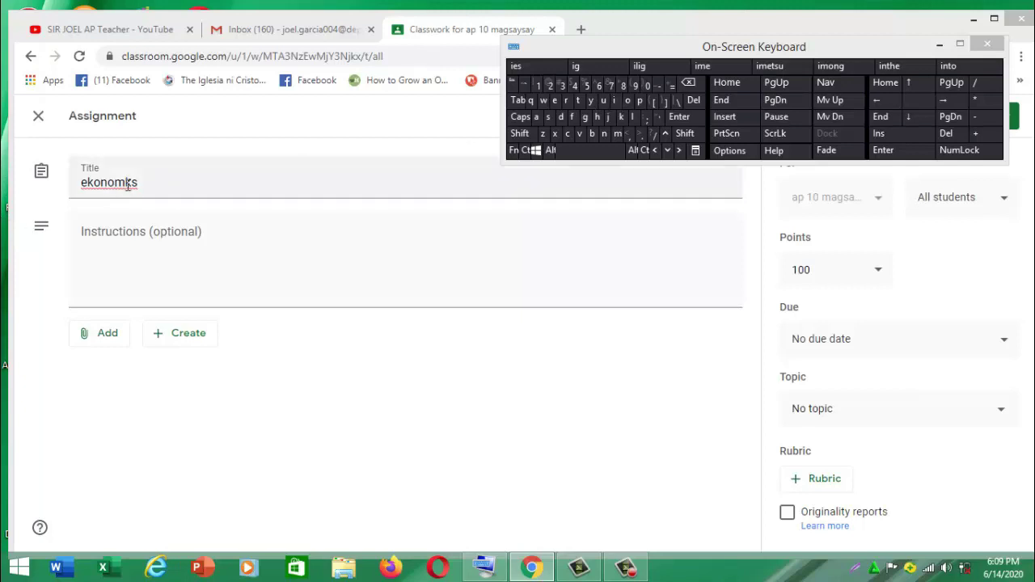
pyautogui.click(617, 99)
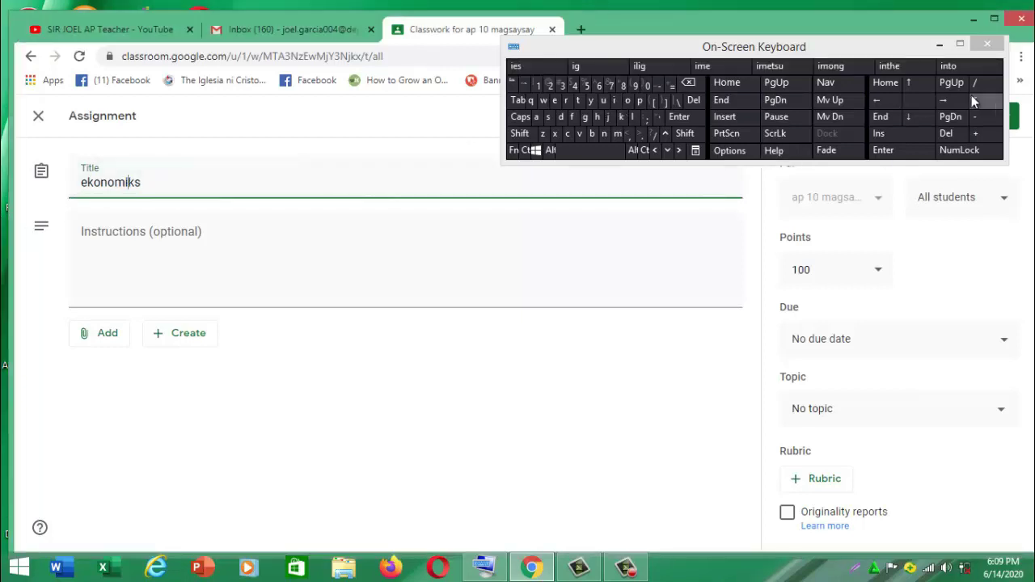
pyautogui.click(939, 45)
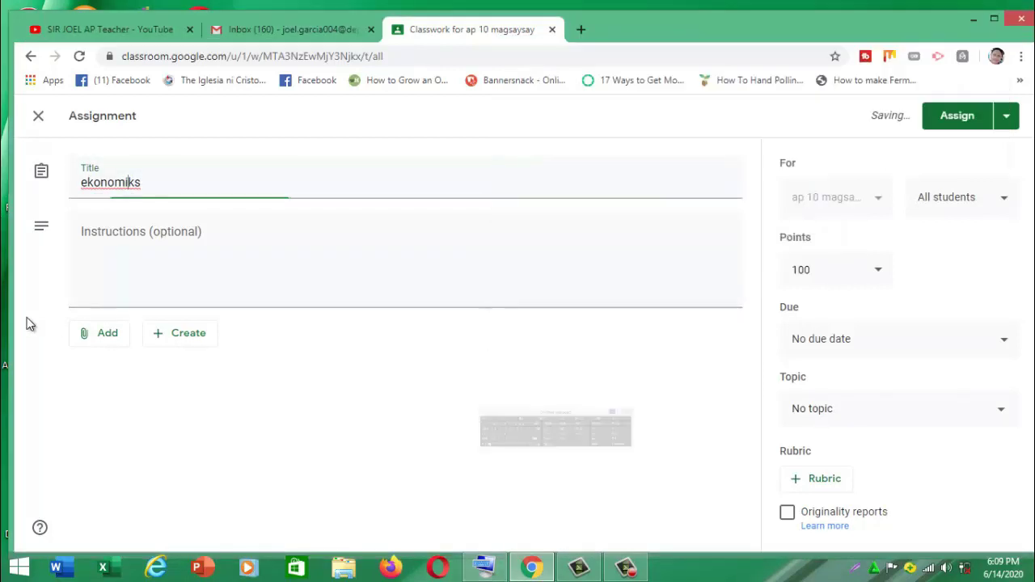
# Enter "basahin paksa" as the assignment's instructions.
pyautogui.click(202, 237)
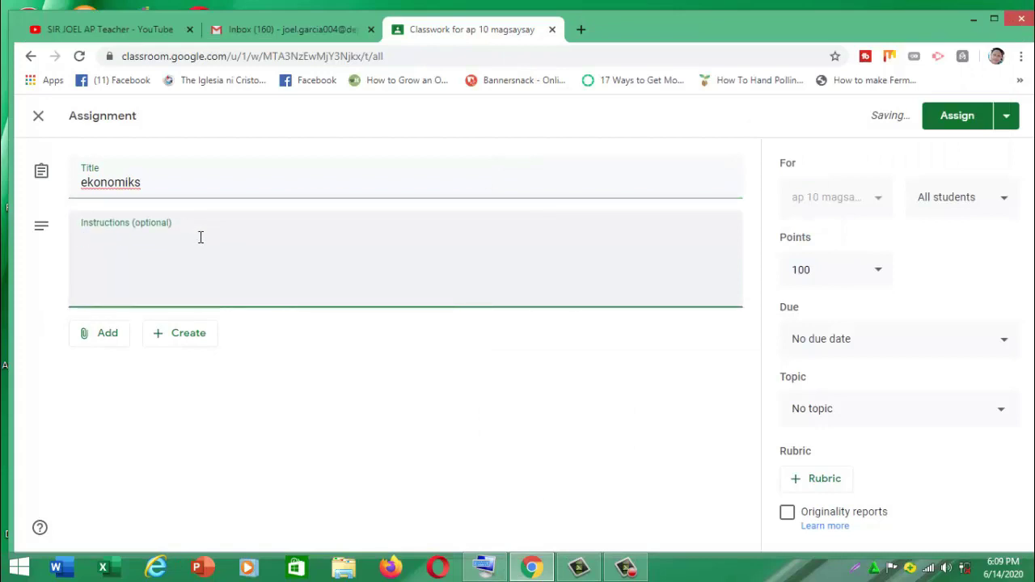
pyautogui.write('basah')
pyautogui.press('ctrl+super+o')
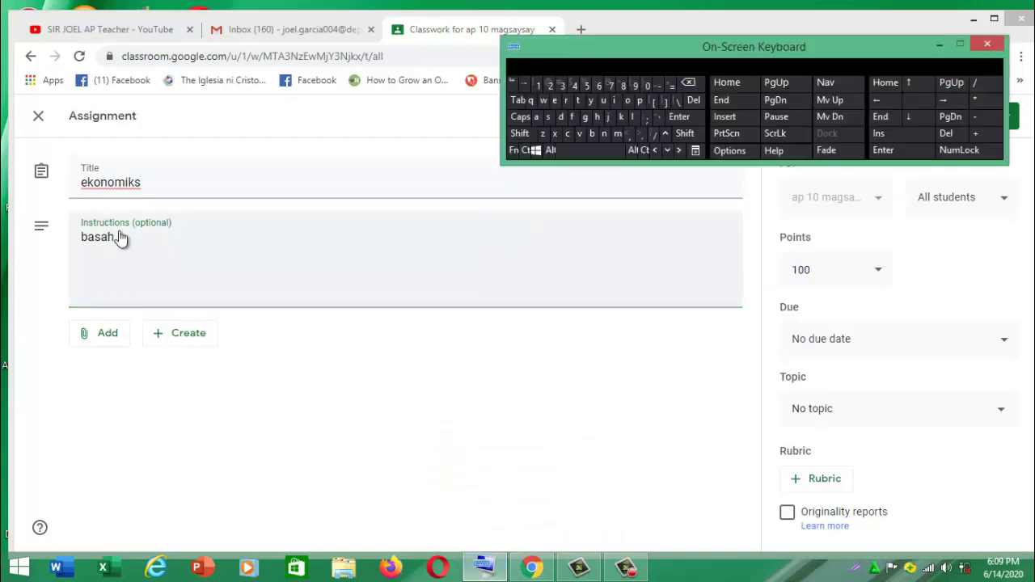
pyautogui.click(618, 101)
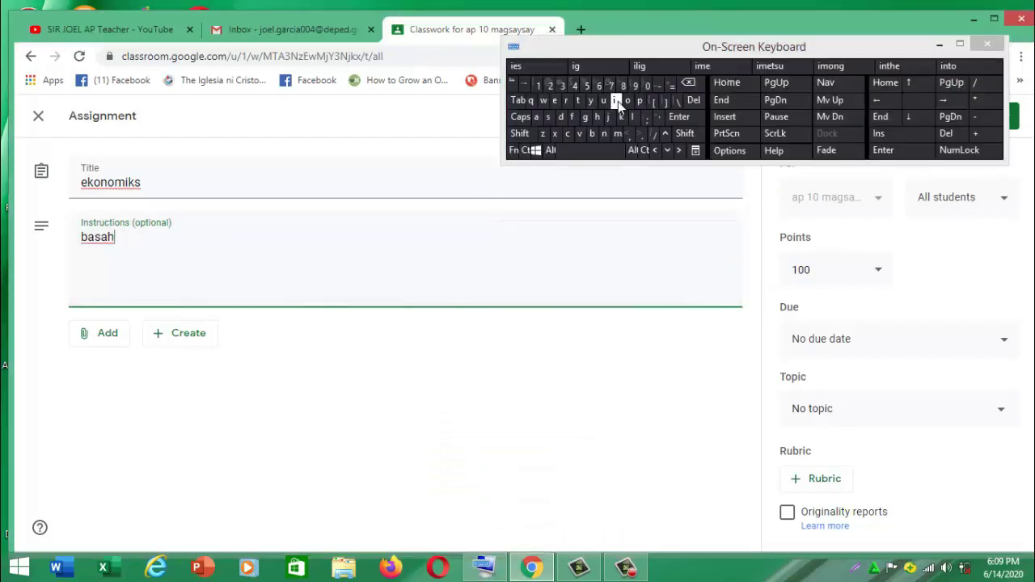
pyautogui.write('n paksa')
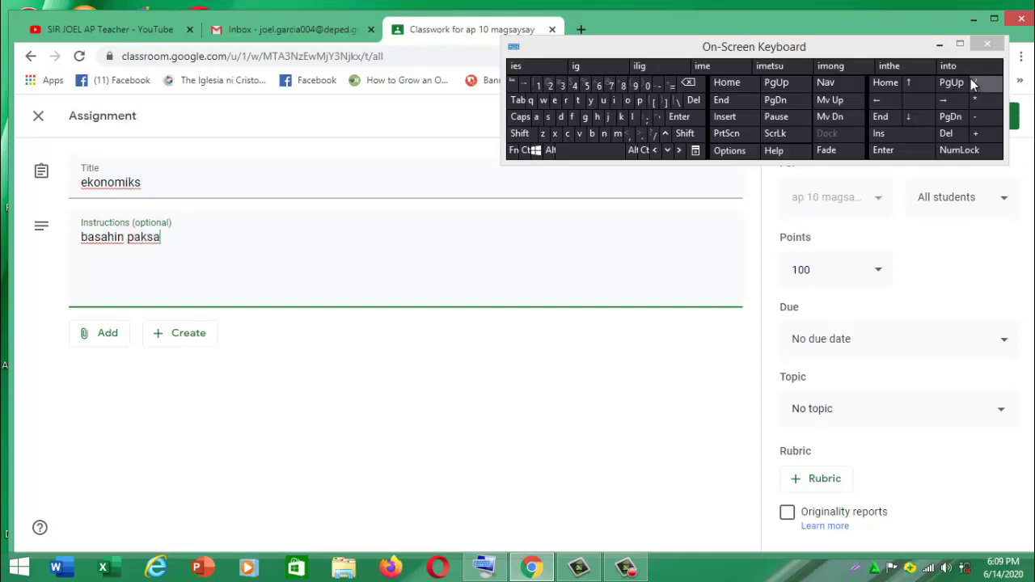
pyautogui.click(936, 47)
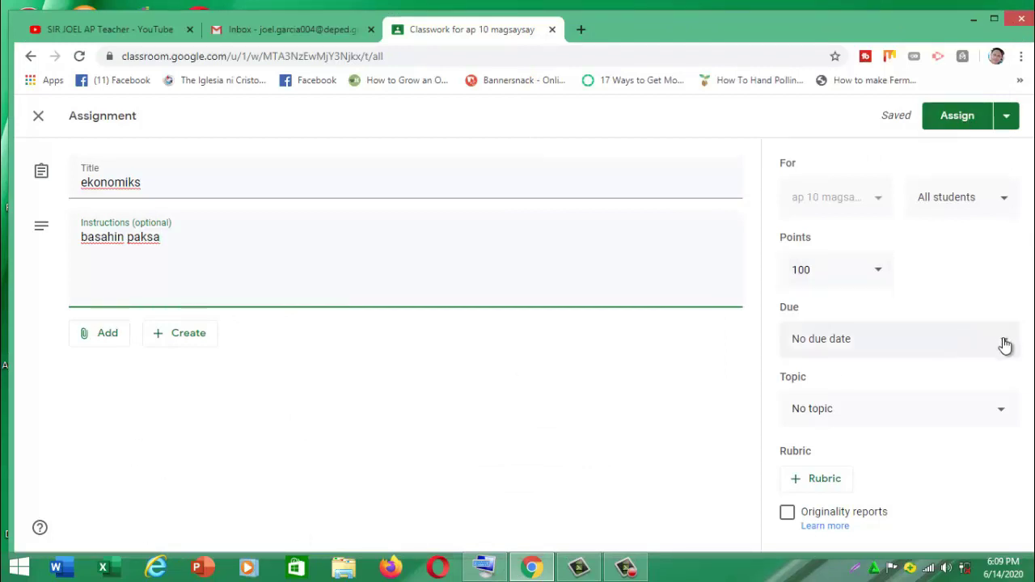
# File the assignment under the topic ekonomiks and set its points to 10.
pyautogui.click(1002, 418)
pyautogui.click(842, 526)
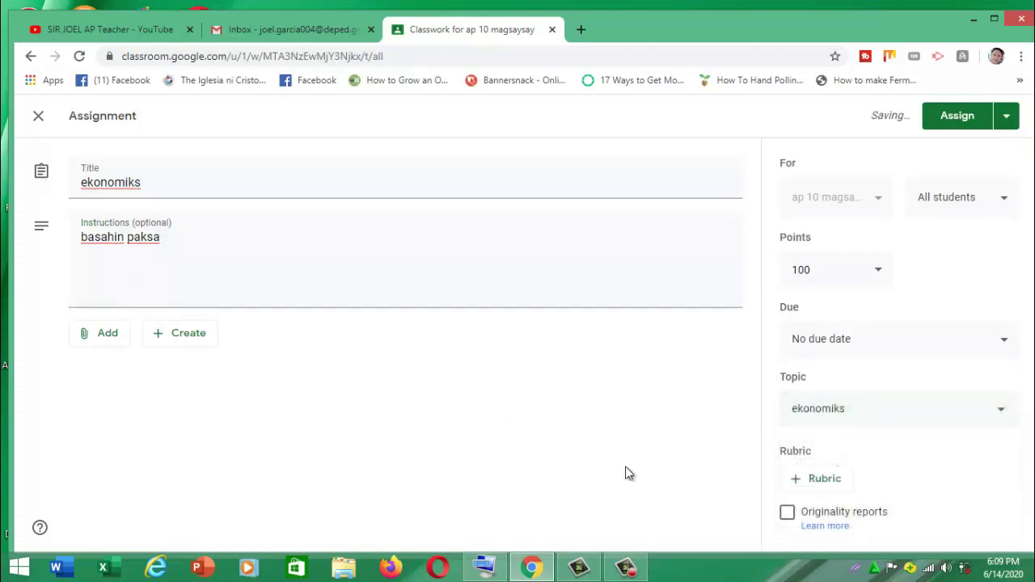
pyautogui.click(879, 276)
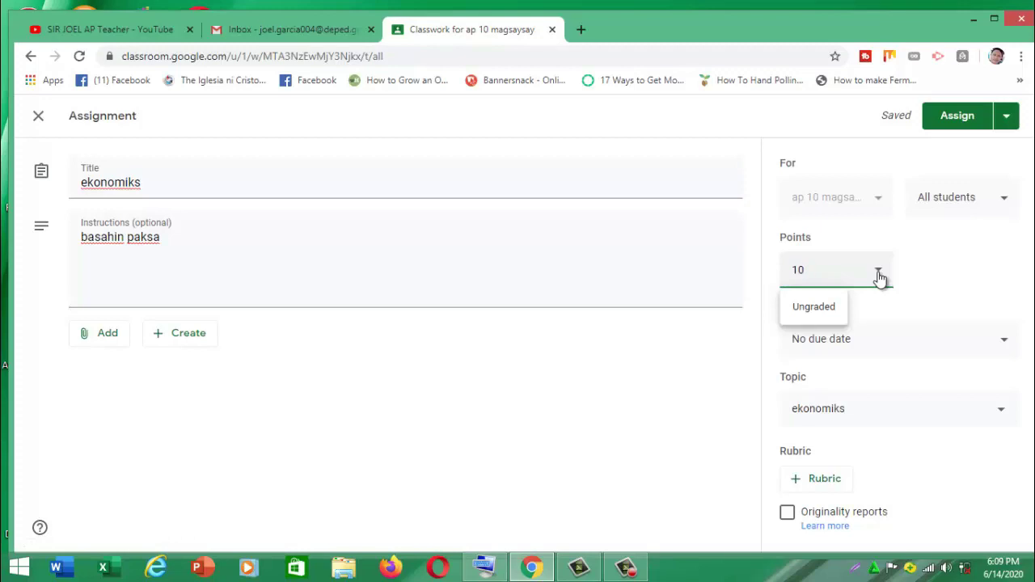
pyautogui.click(925, 266)
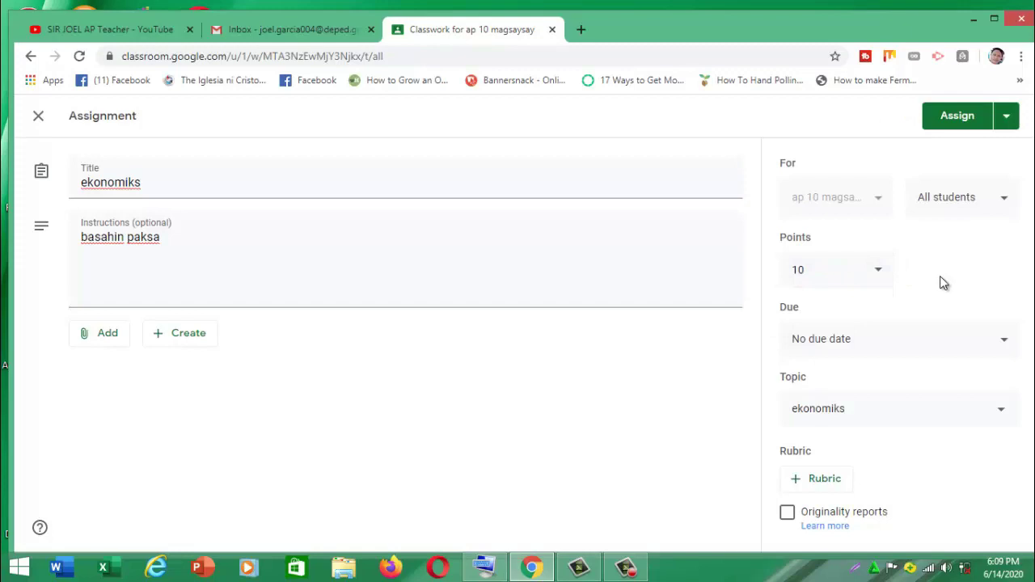
# Set the assignment's due date to Jun 16, 2020.
pyautogui.click(1002, 347)
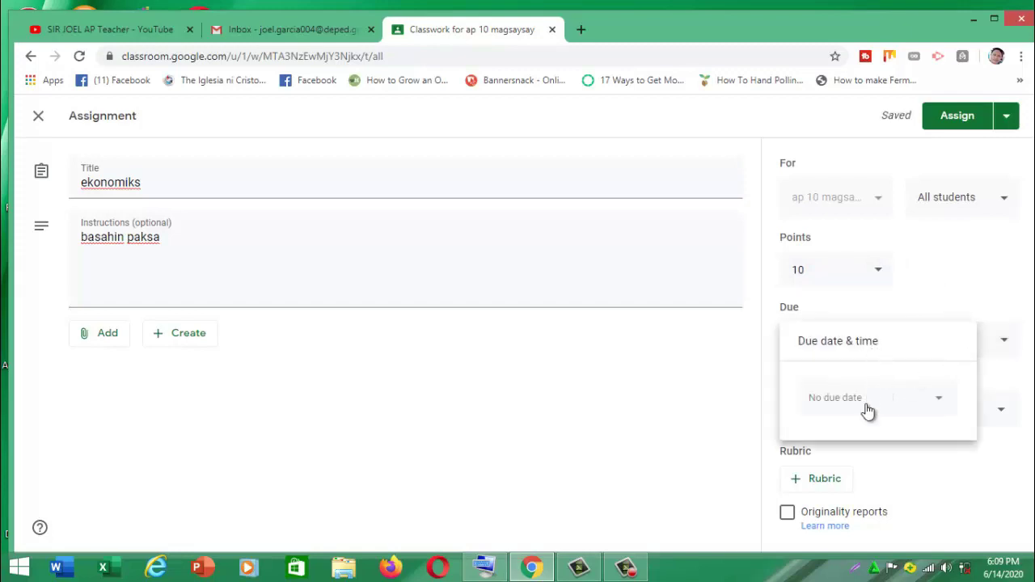
pyautogui.click(867, 401)
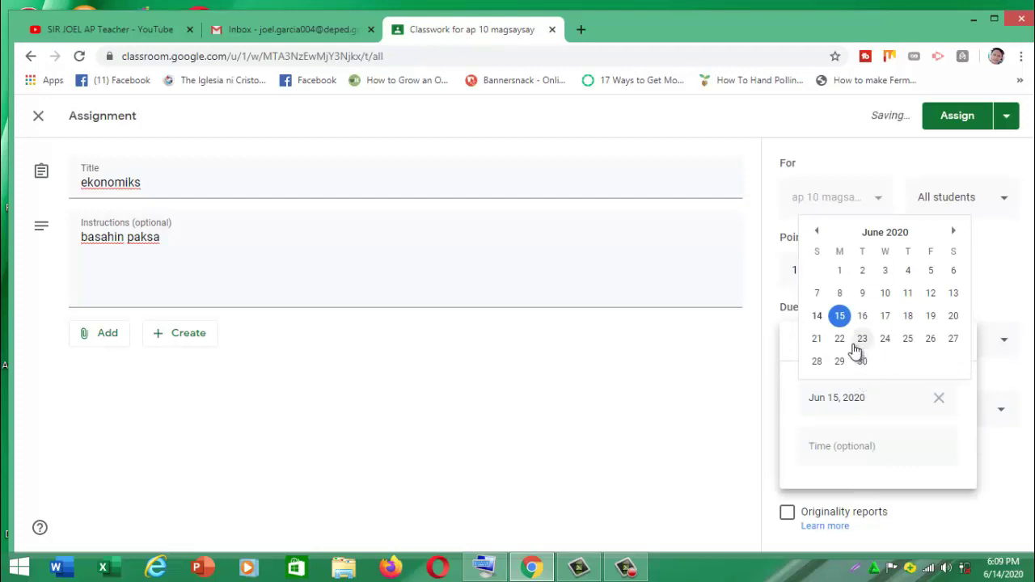
pyautogui.click(863, 316)
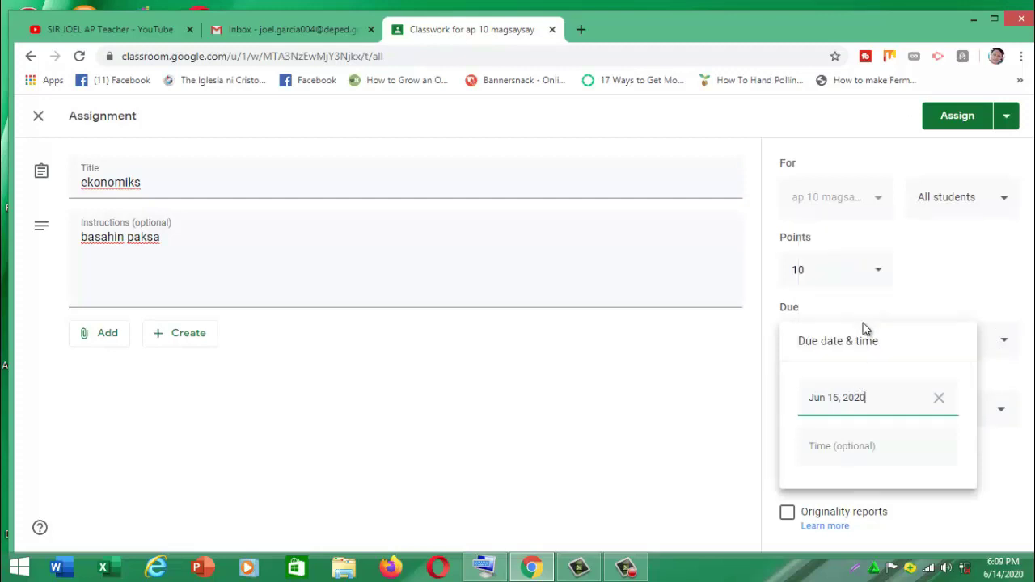
pyautogui.click(750, 454)
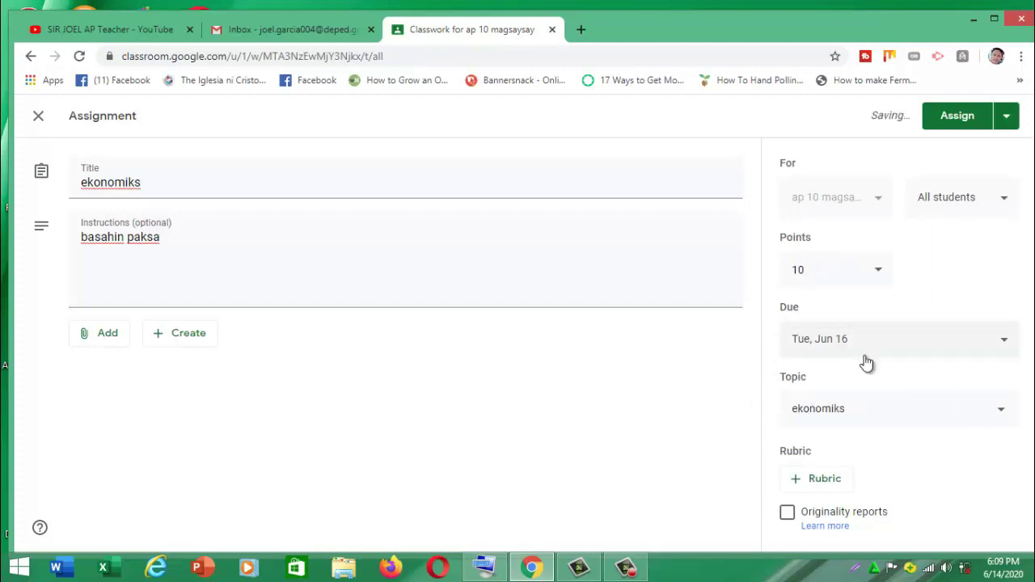
# Add a due time of 11:59 PM and assign the ekonomiks assignment to all students.
pyautogui.click(962, 343)
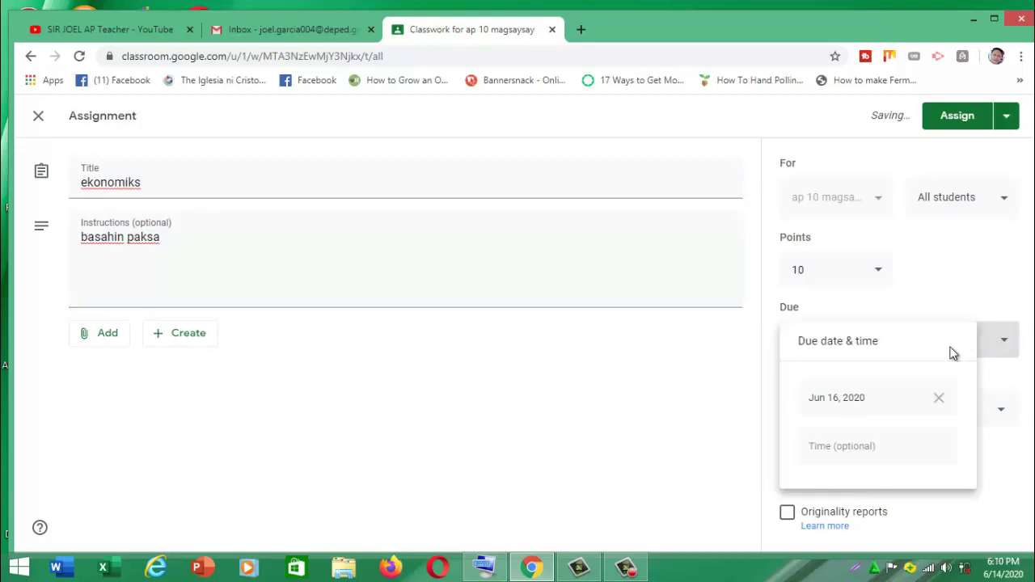
pyautogui.click(839, 451)
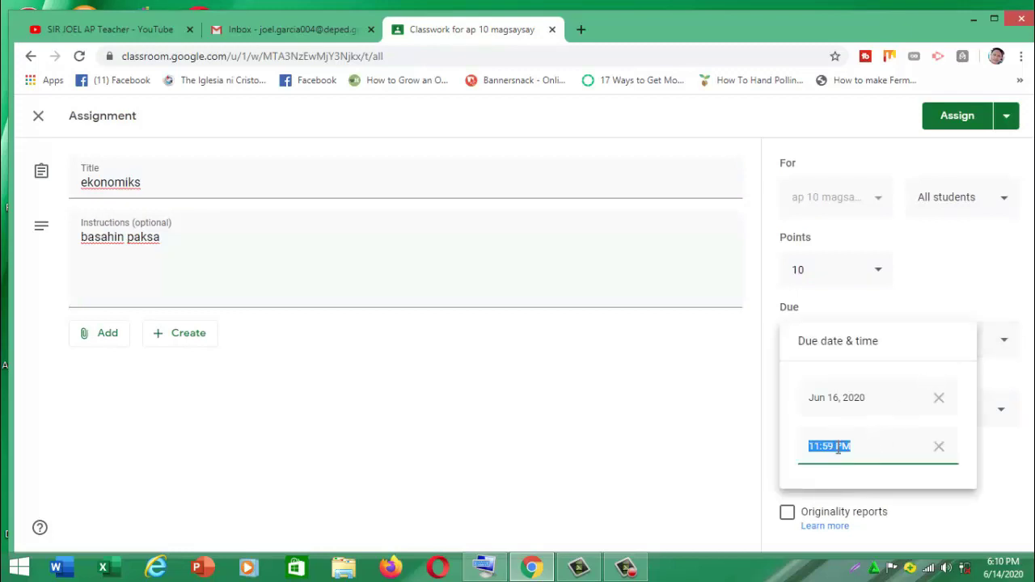
pyautogui.click(884, 453)
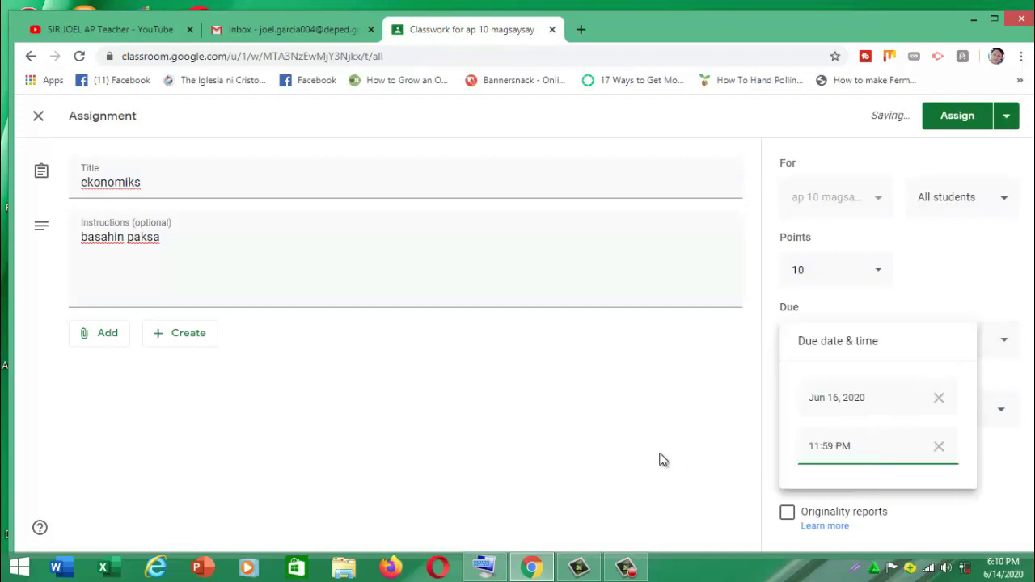
pyautogui.click(623, 424)
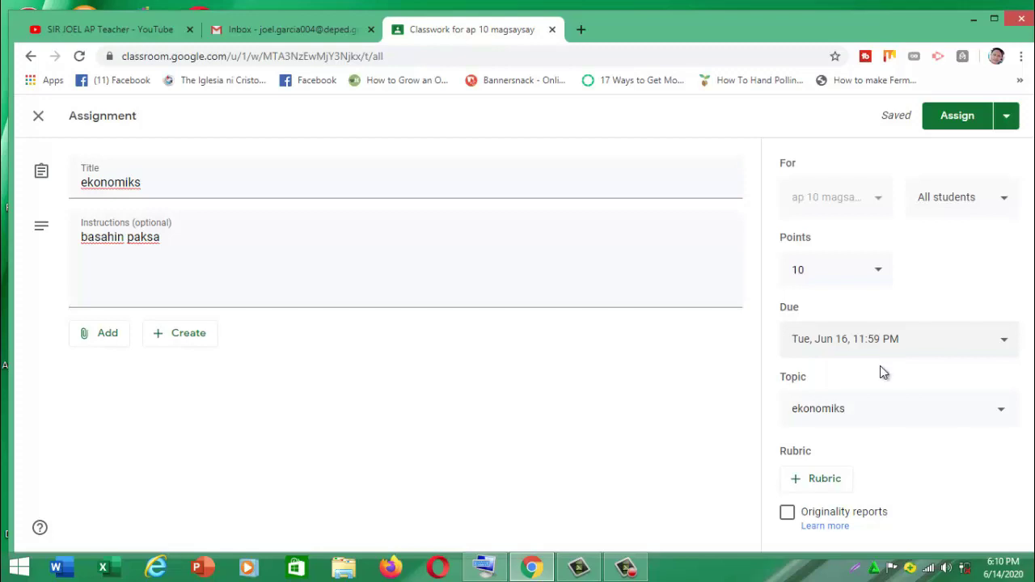
pyautogui.click(956, 123)
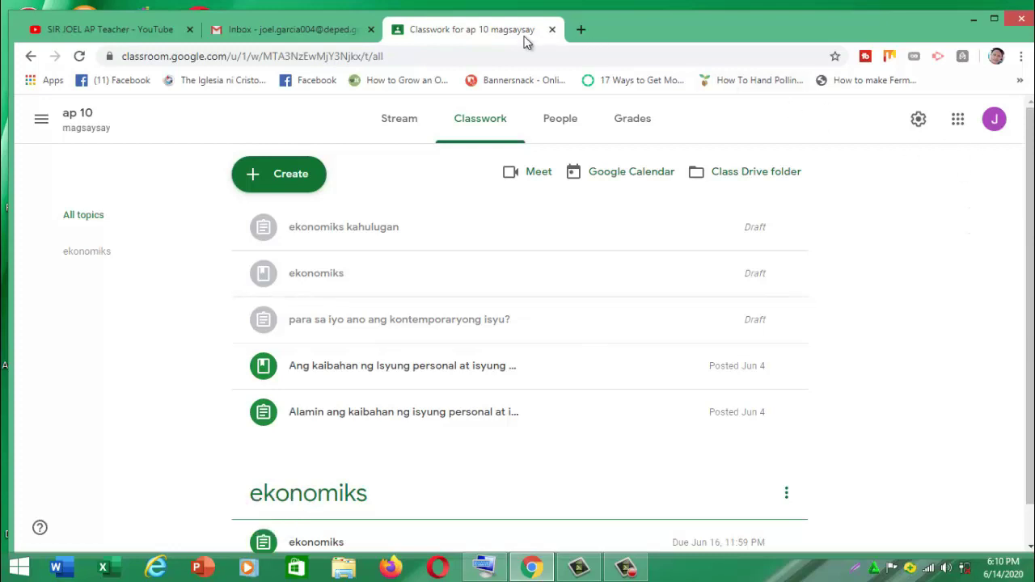
# Load Google Classroom in a new browser tab through a "google classroom" search, and show the ap 10 Stream page in the teacher's tab.
pyautogui.click(581, 30)
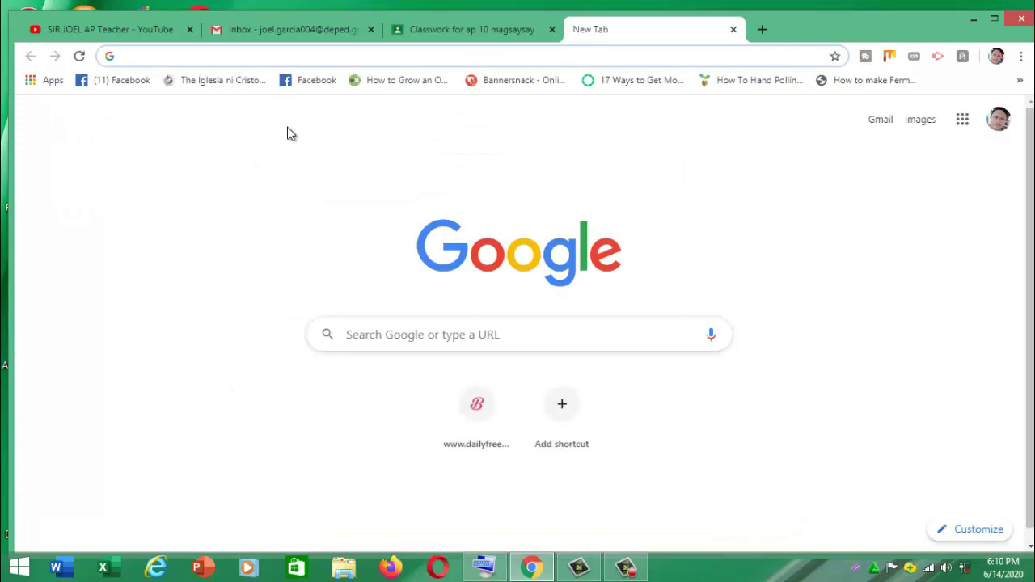
pyautogui.write('g')
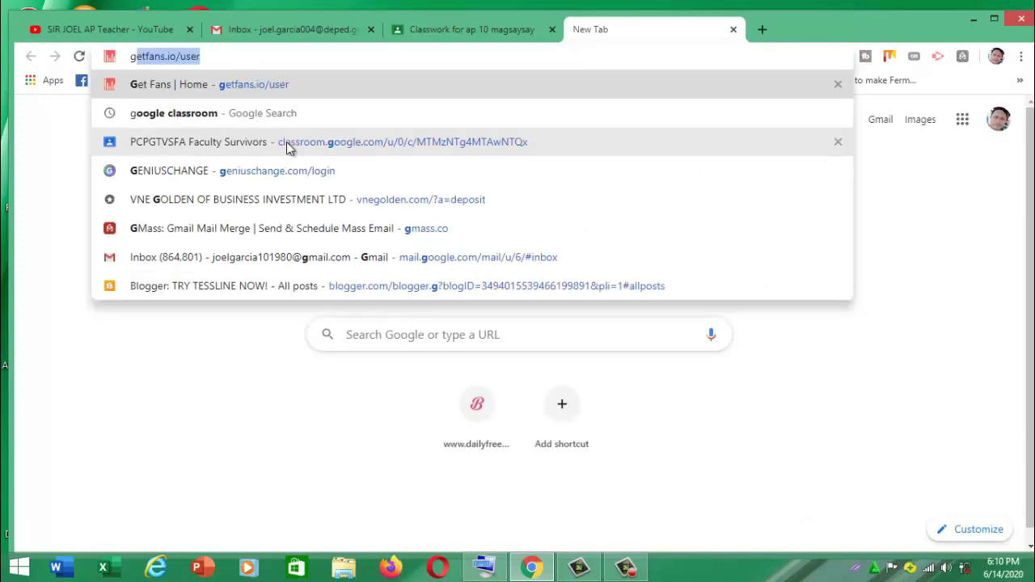
pyautogui.click(289, 115)
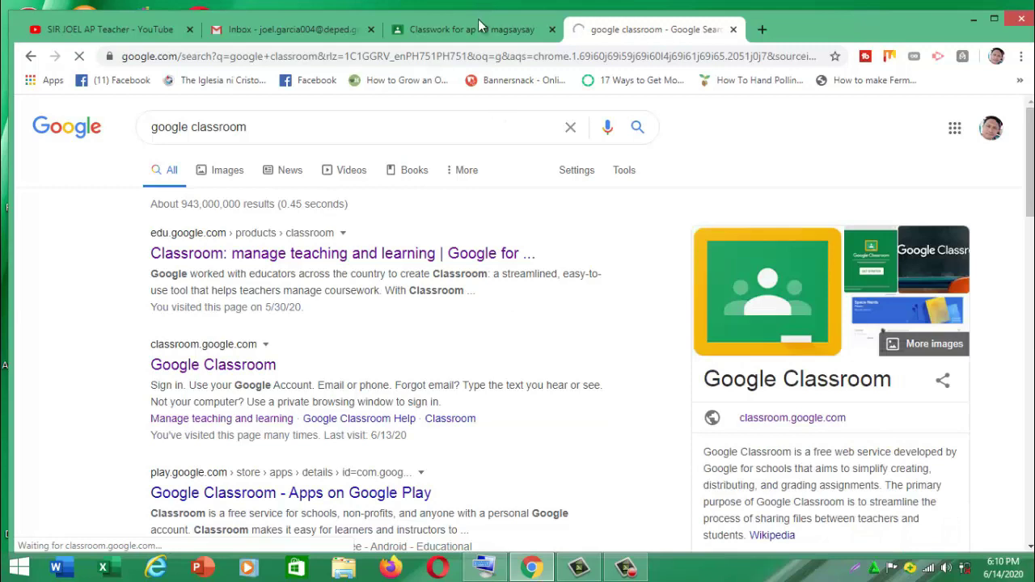
pyautogui.click(472, 26)
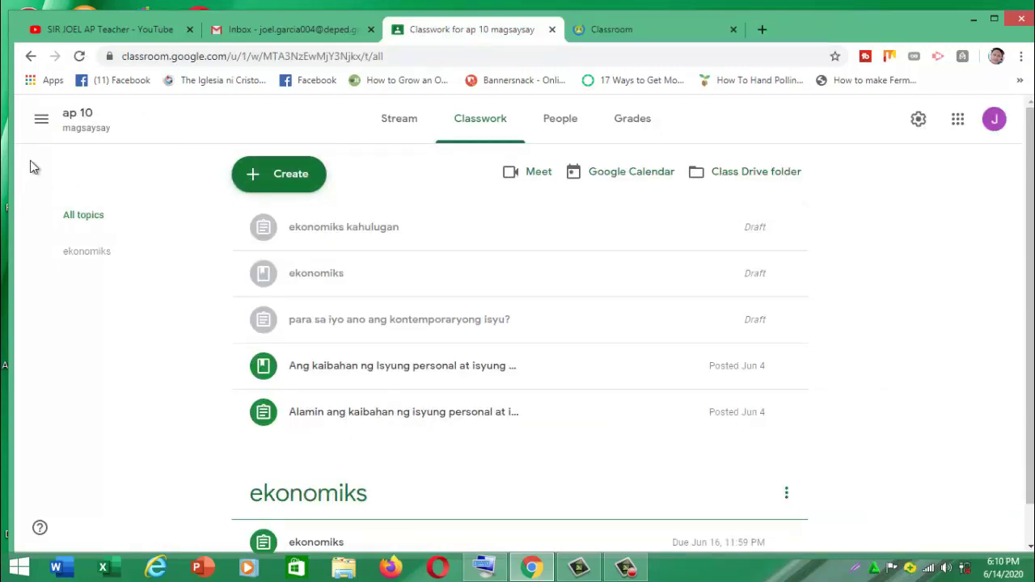
pyautogui.click(399, 123)
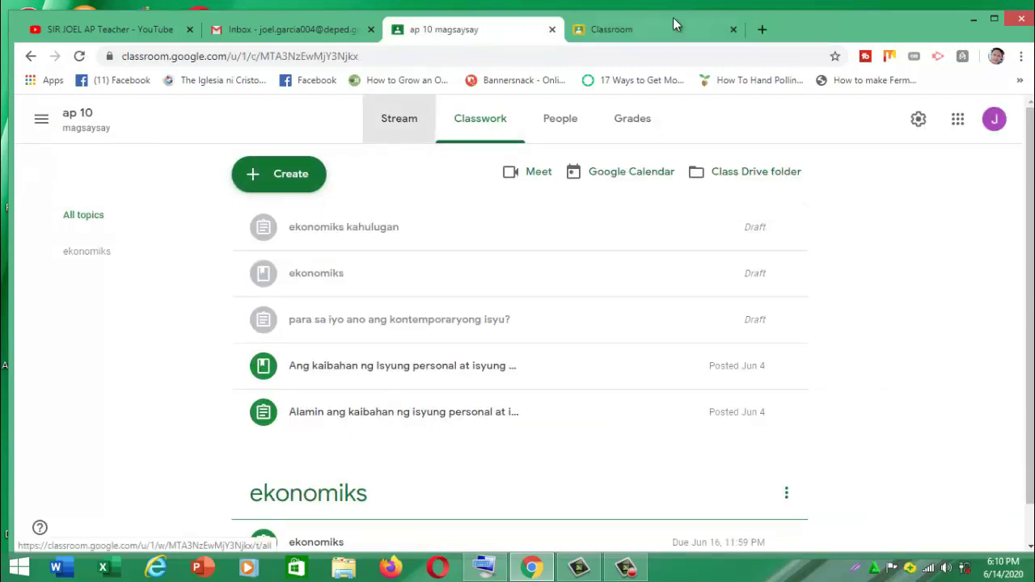
# Open the form for joining a class in the student account's Google Classroom.
pyautogui.click(665, 34)
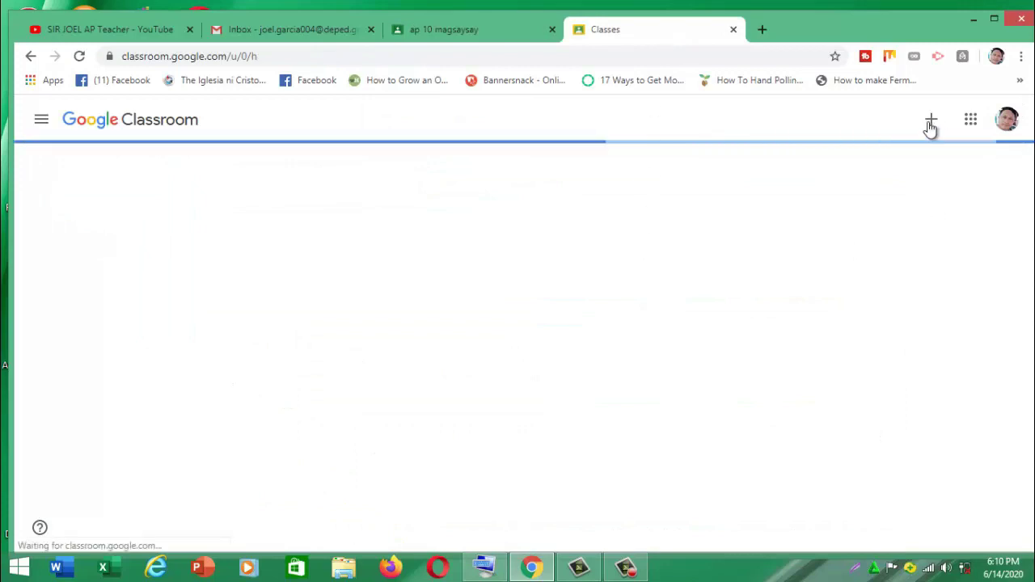
pyautogui.click(930, 122)
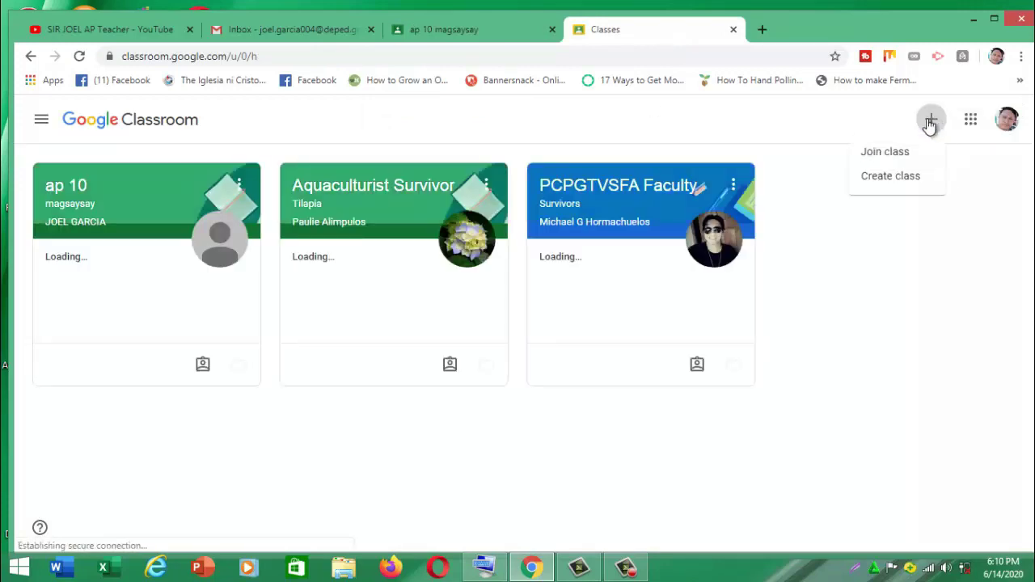
pyautogui.click(907, 154)
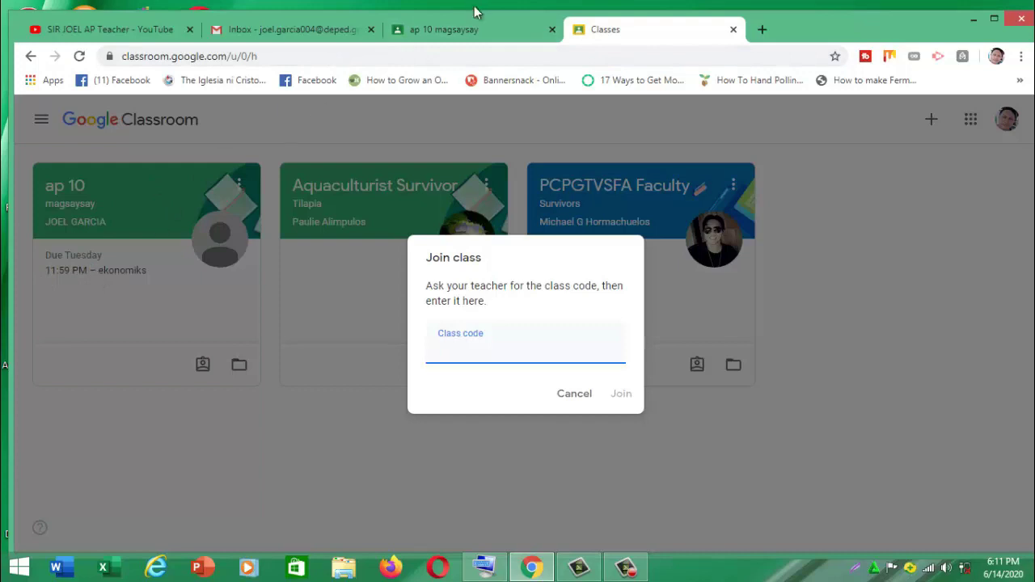
# Copy the ap 10 class code from the teacher's Stream page and use it to join the class from the student account.
pyautogui.click(448, 30)
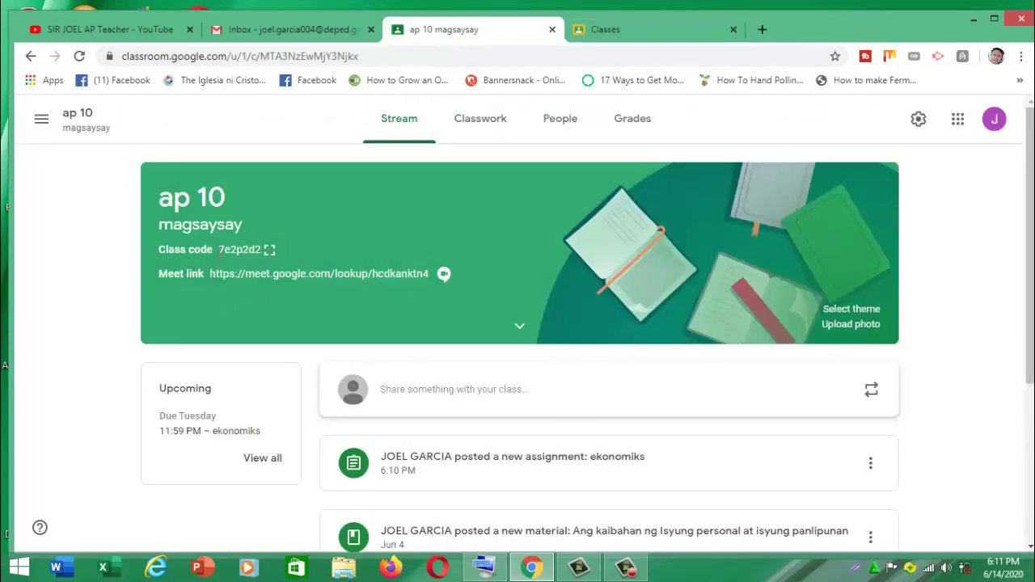
pyautogui.doubleClick(238, 250)
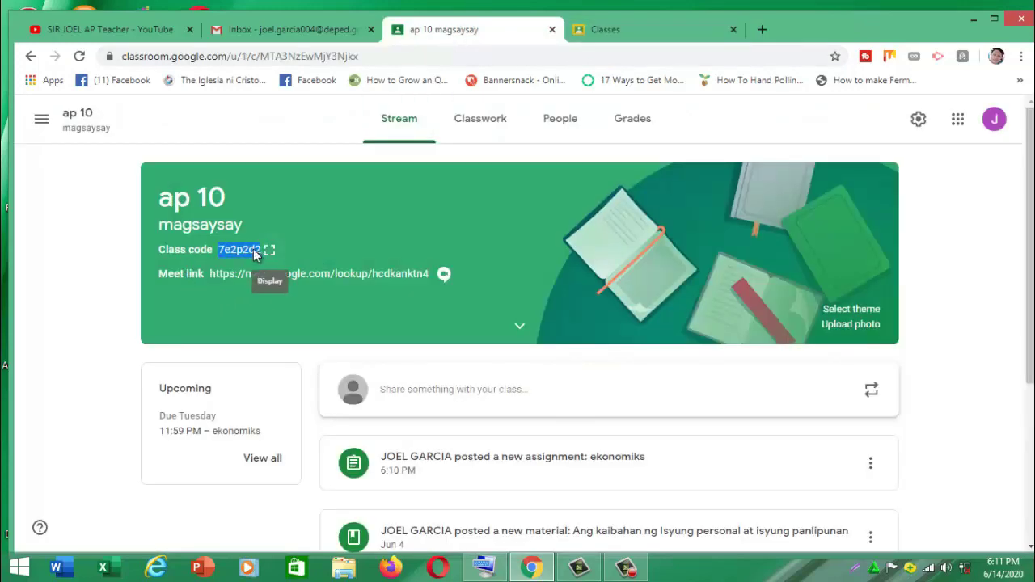
pyautogui.rightClick(254, 252)
pyautogui.click(280, 265)
pyautogui.click(691, 32)
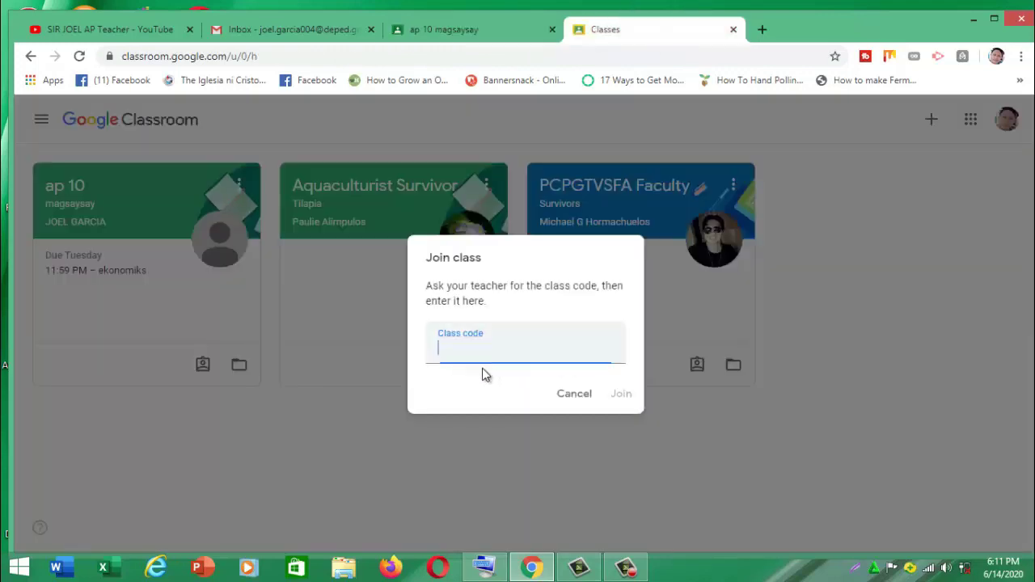
pyautogui.rightClick(477, 356)
pyautogui.click(532, 232)
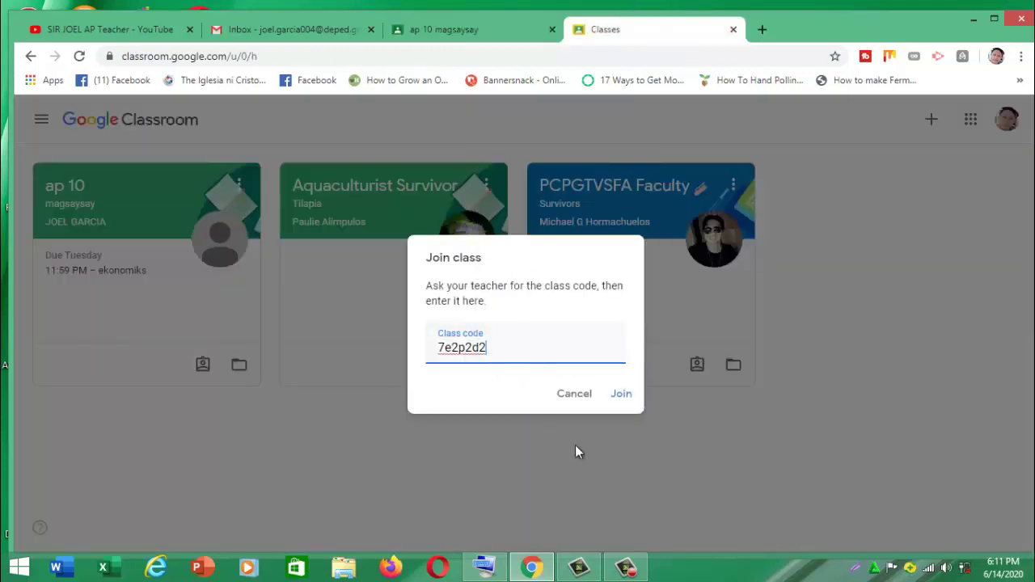
pyautogui.click(622, 394)
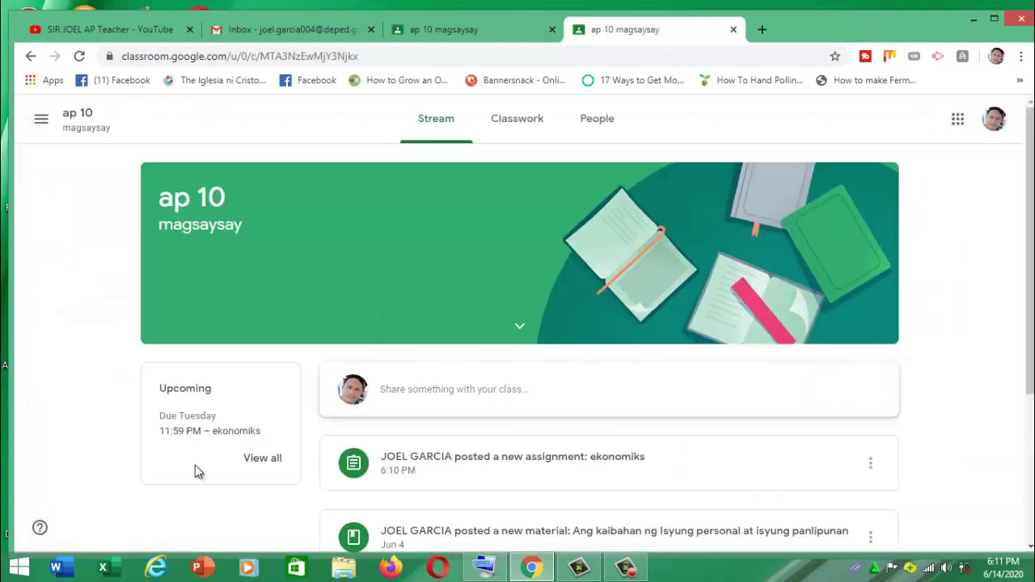
# Review the student's class stream and classwork, and view the full details of the ekonomiks assignment.
pyautogui.scroll(-1, 192, 450)
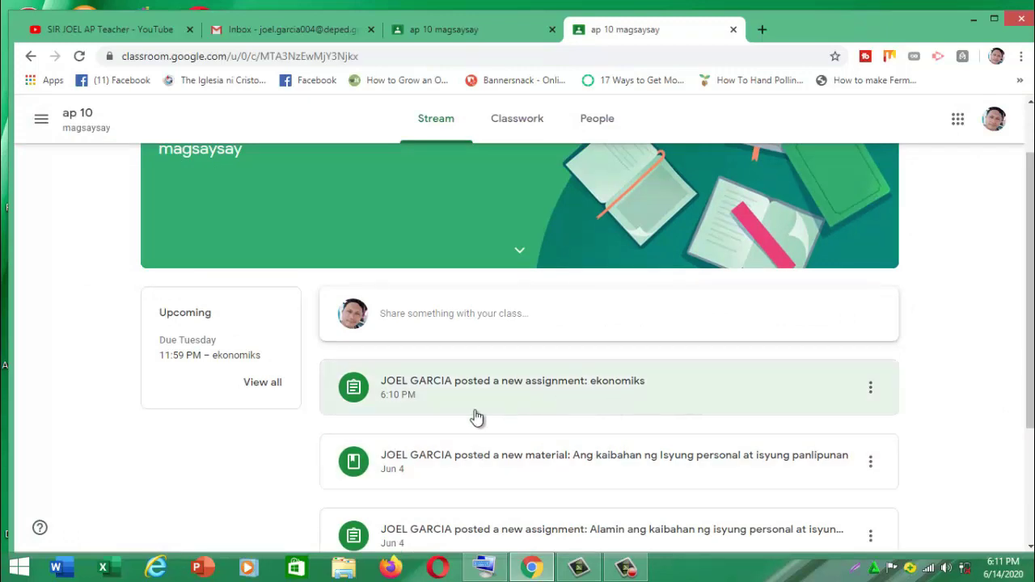
pyautogui.click(524, 121)
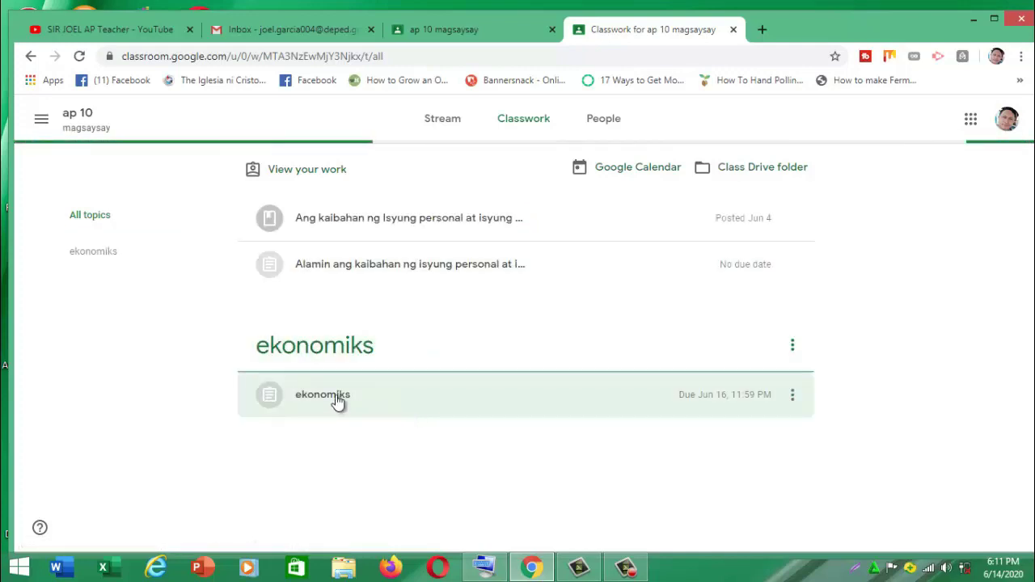
pyautogui.click(362, 407)
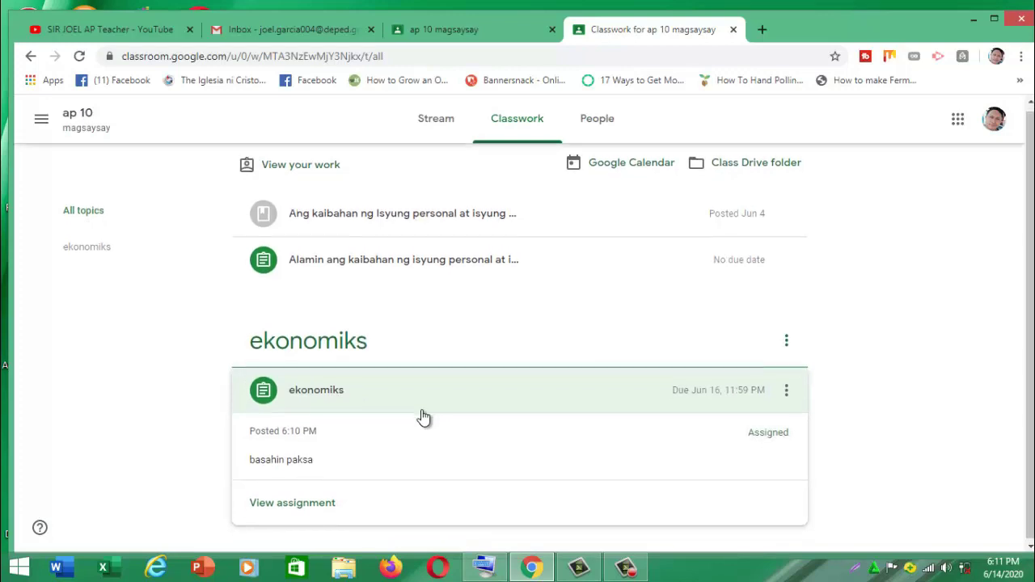
pyautogui.click(306, 503)
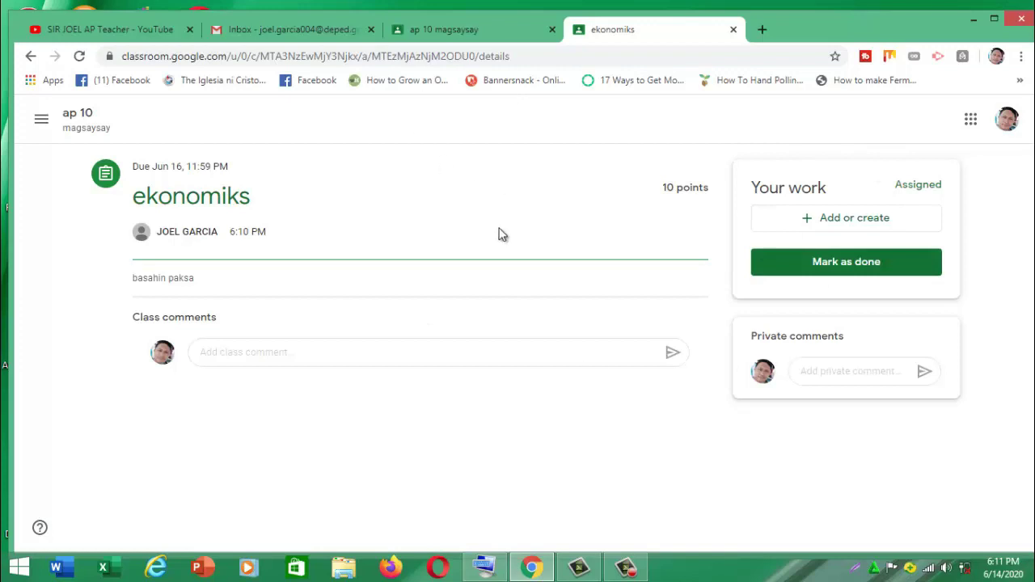
# Return to the teacher's Classwork page for ap 10, open a new quiz assignment form and close it again.
pyautogui.click(473, 35)
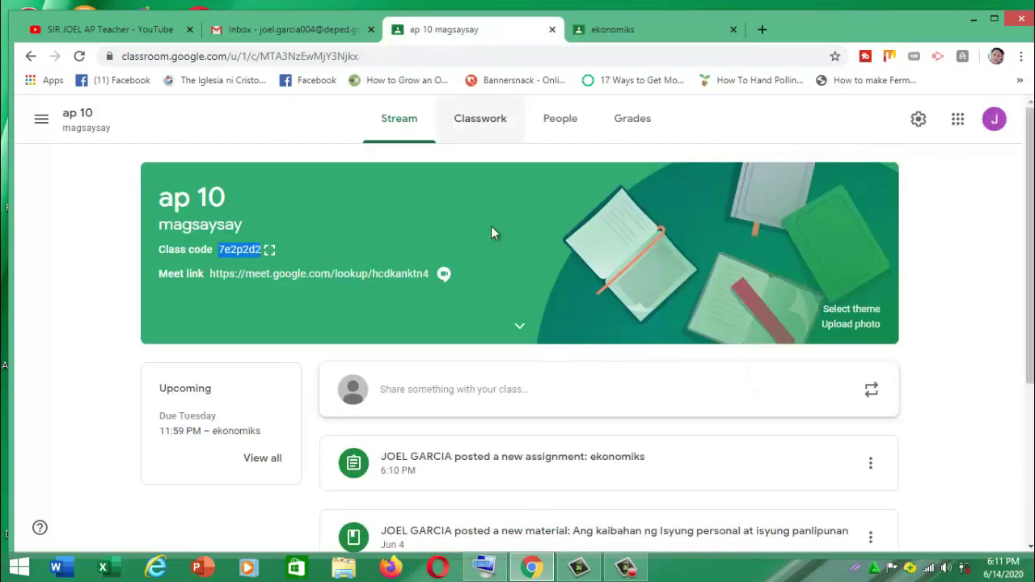
pyautogui.click(490, 134)
pyautogui.click(296, 186)
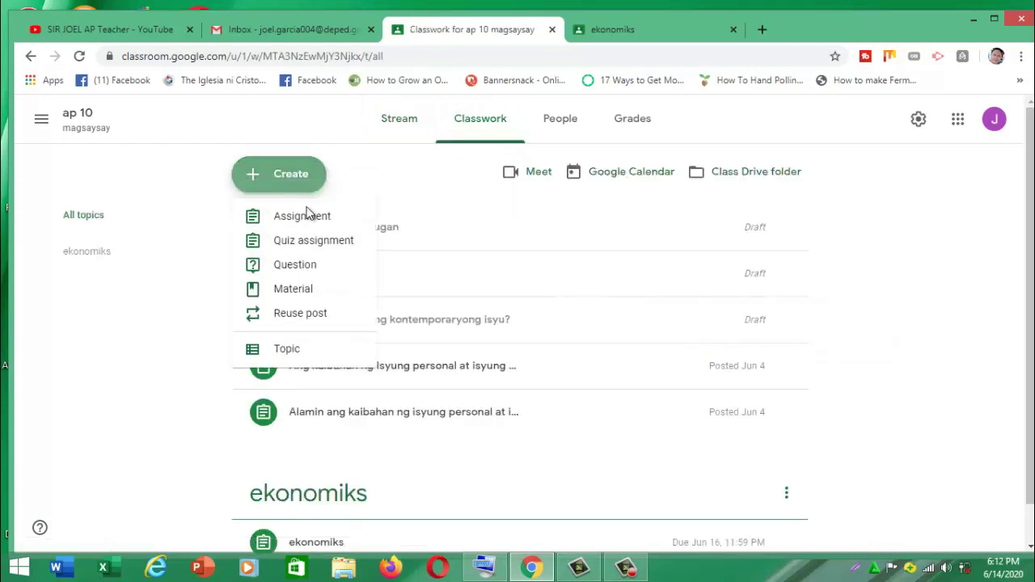
pyautogui.click(322, 249)
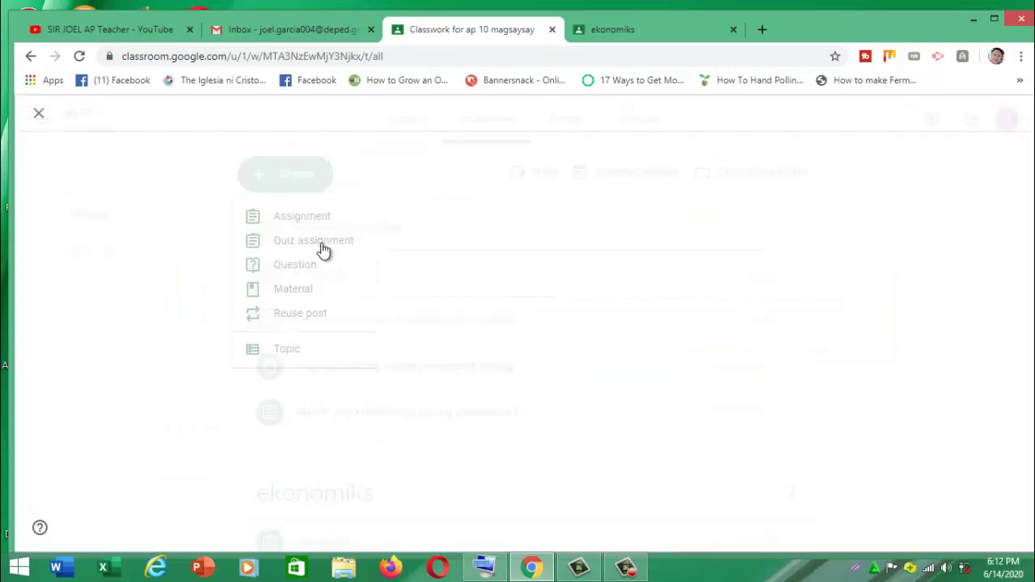
pyautogui.click(38, 116)
# Look at the blank forms for a new question and a new material, closing each without posting.
pyautogui.click(302, 184)
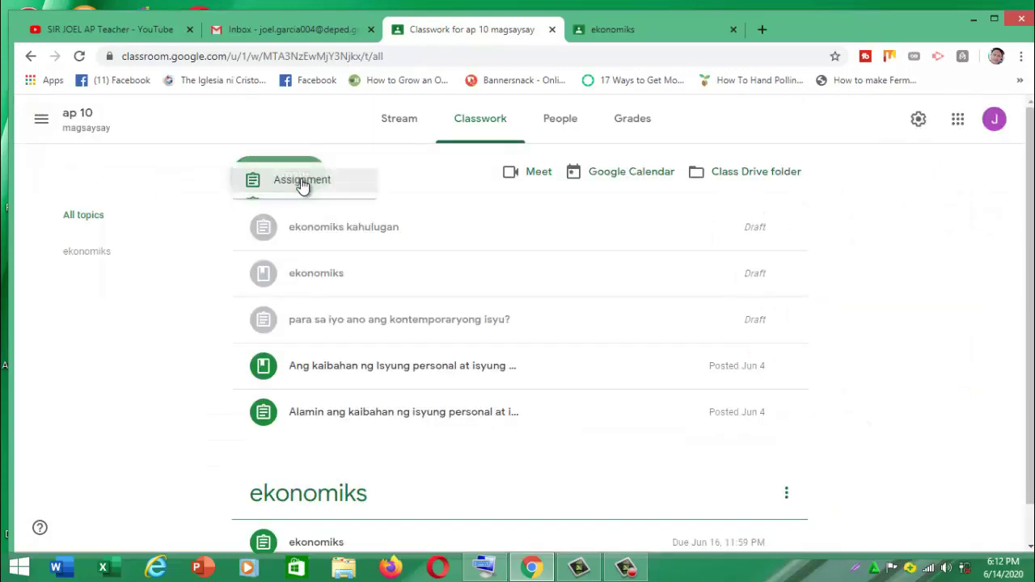
pyautogui.click(316, 267)
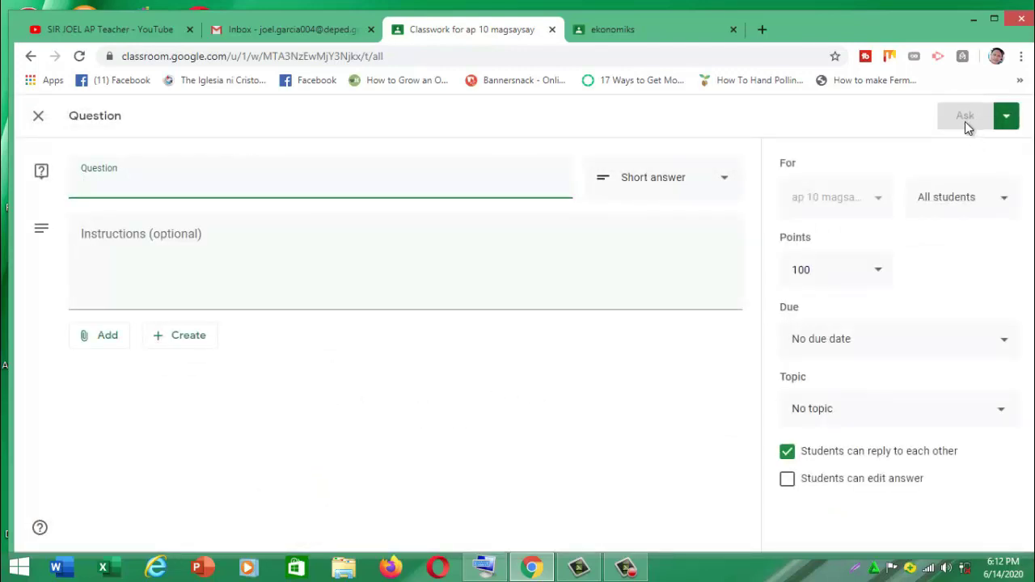
pyautogui.click(38, 116)
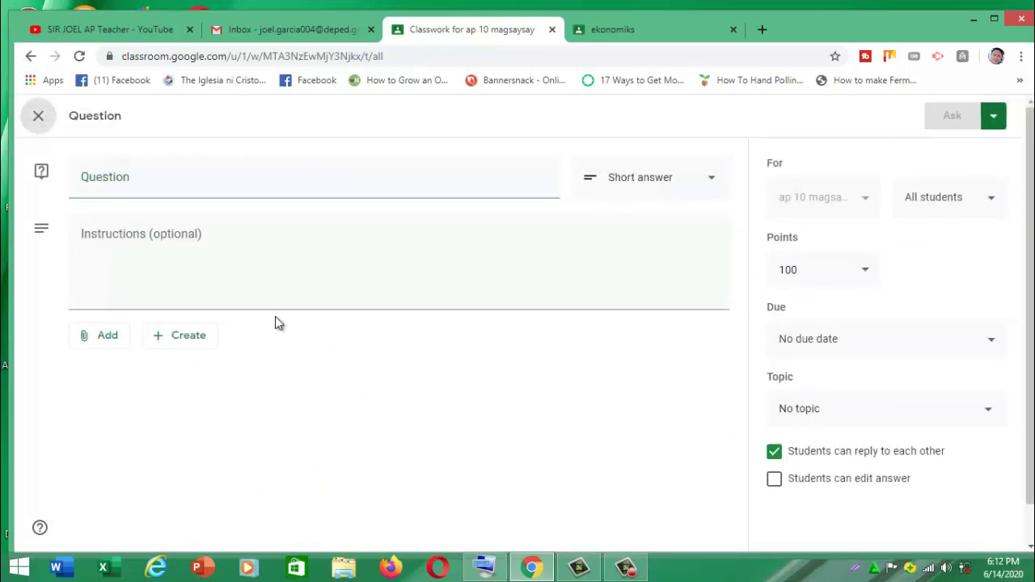
pyautogui.click(298, 191)
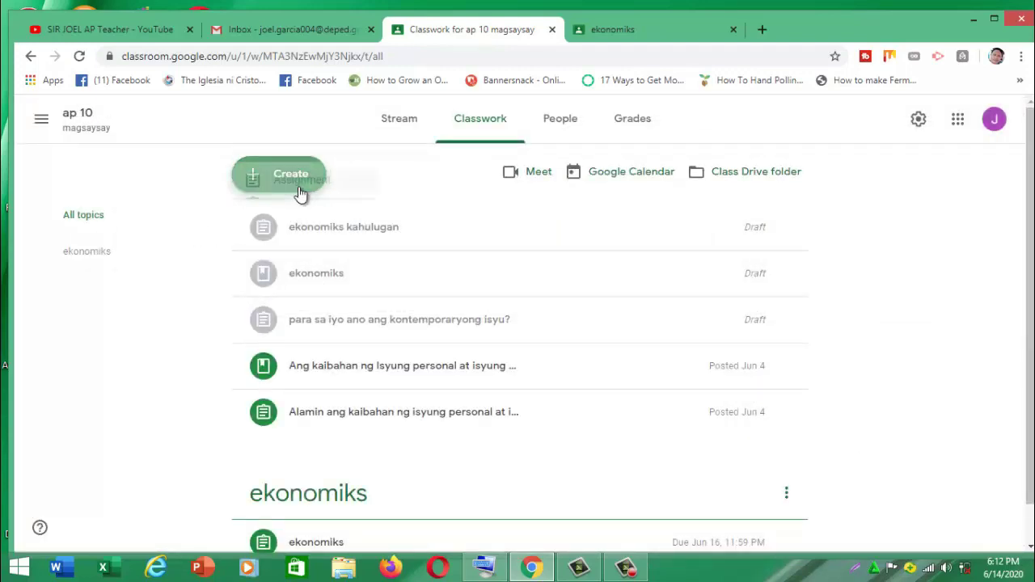
pyautogui.click(293, 290)
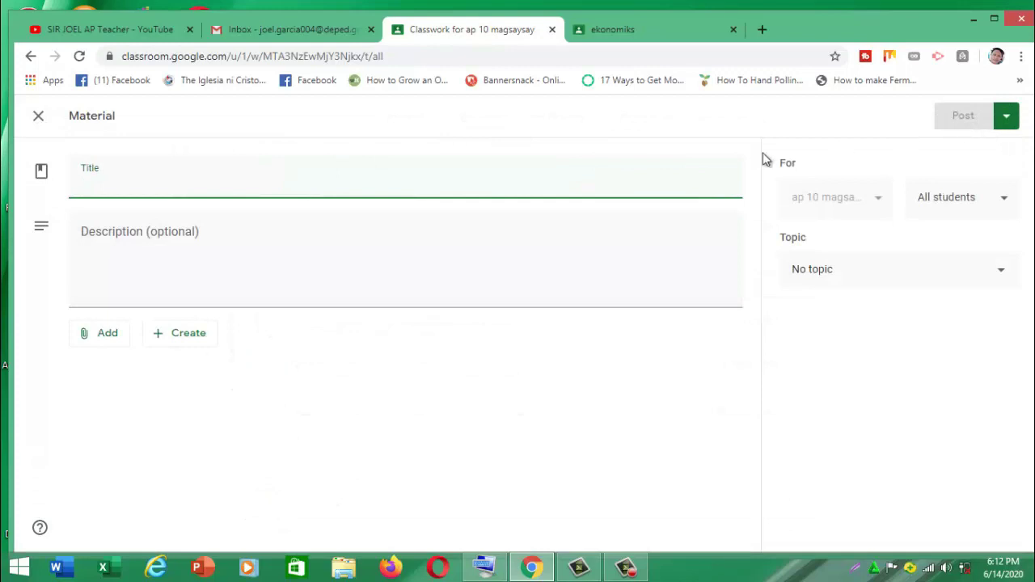
pyautogui.click(39, 117)
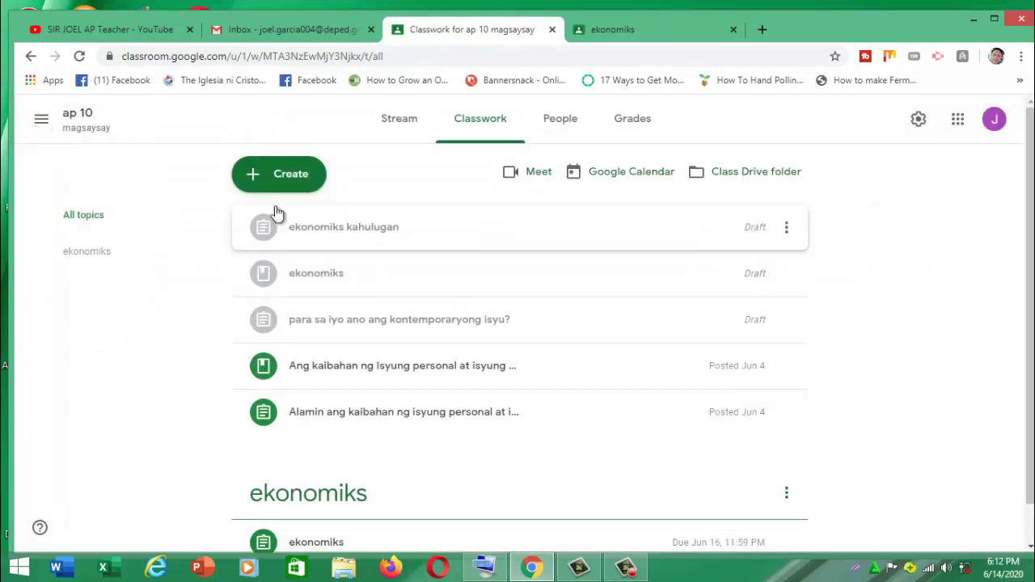
# Look at the class list offered for reusing a post and close it without choosing a class.
pyautogui.click(290, 183)
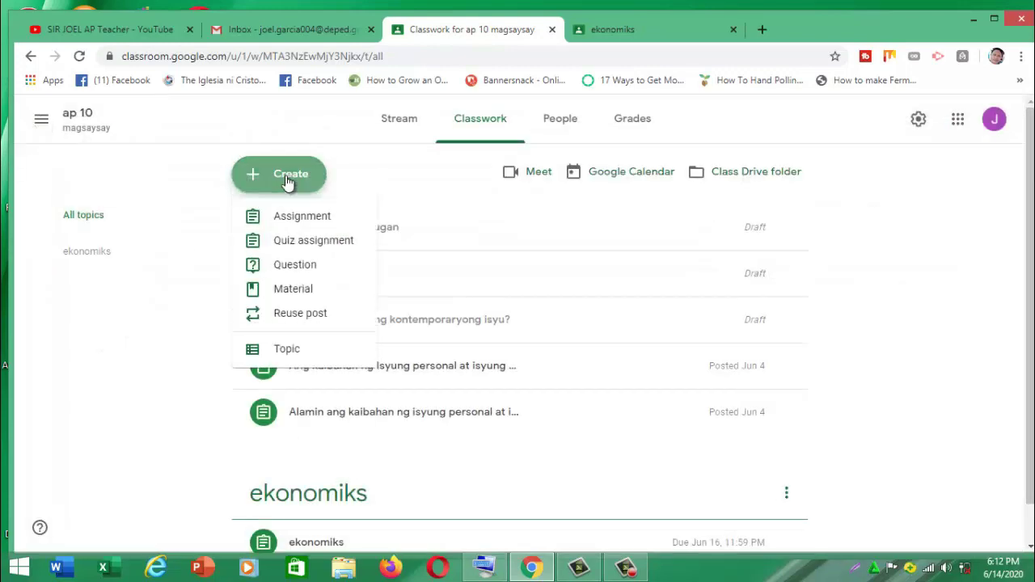
pyautogui.click(319, 322)
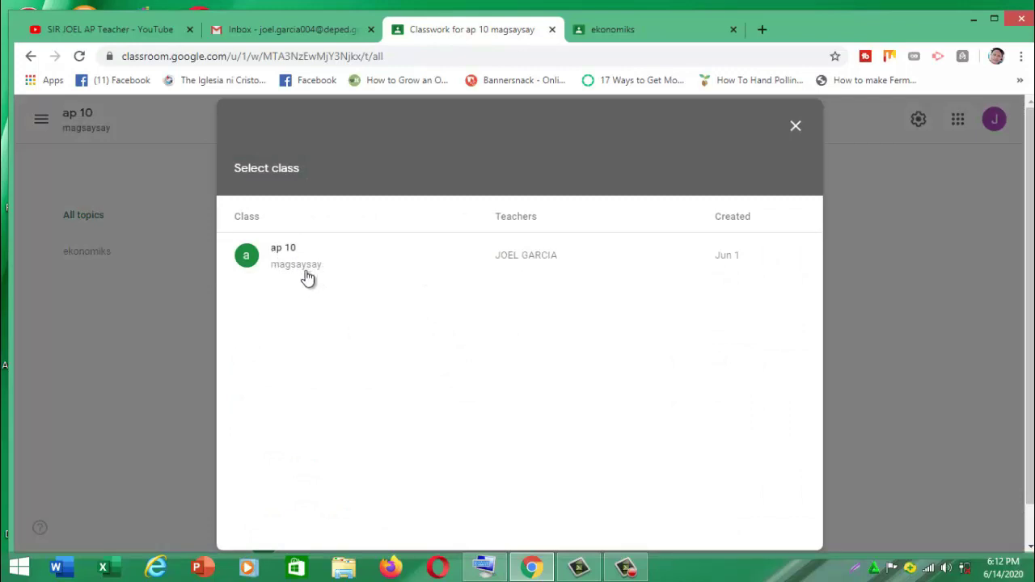
pyautogui.click(788, 135)
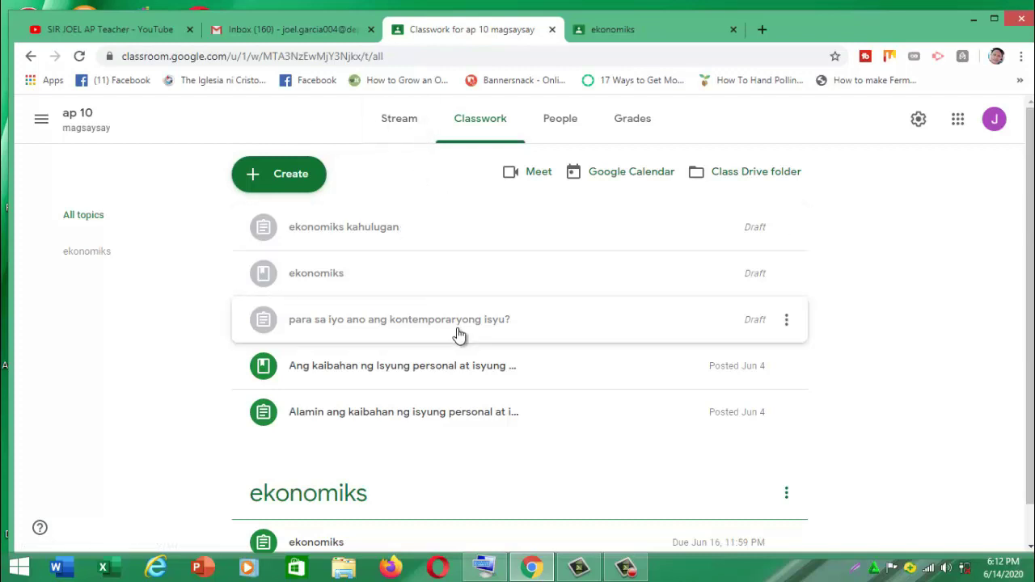
# Review the posts in the Classwork list, check the class's Grades page, and return to Classwork.
pyautogui.scroll(-1, 459, 335)
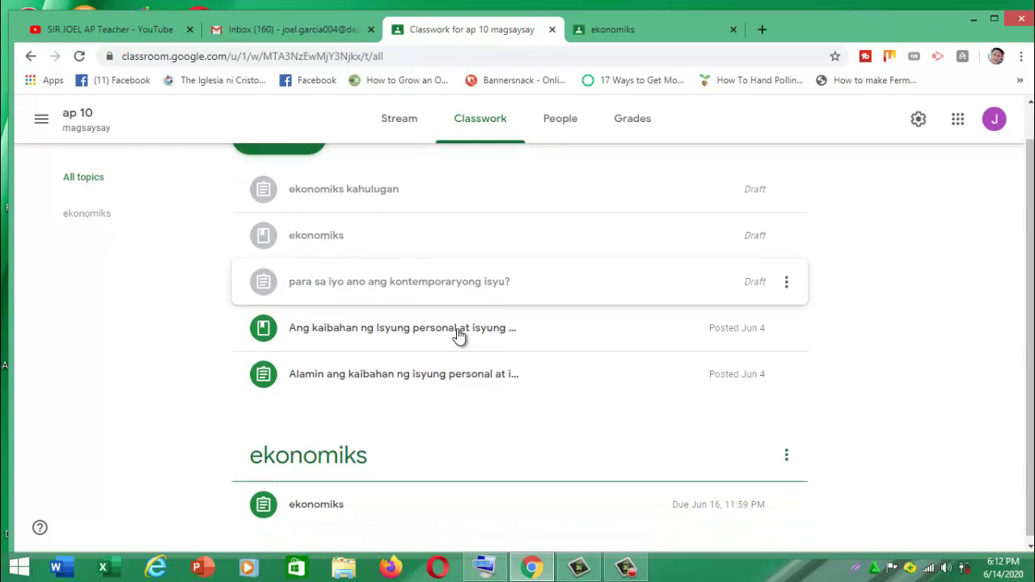
pyautogui.scroll(1, 458, 334)
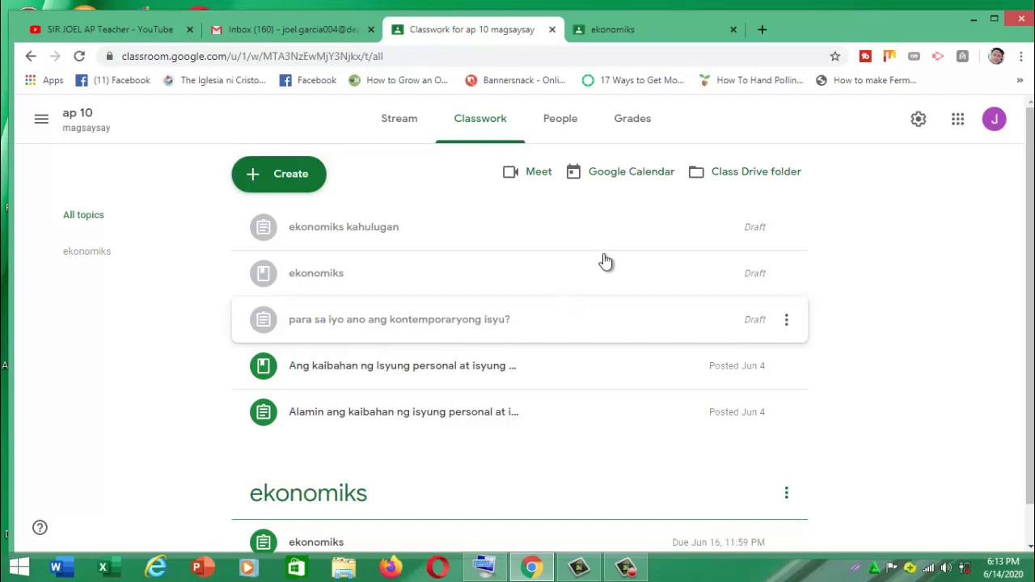
pyautogui.click(639, 128)
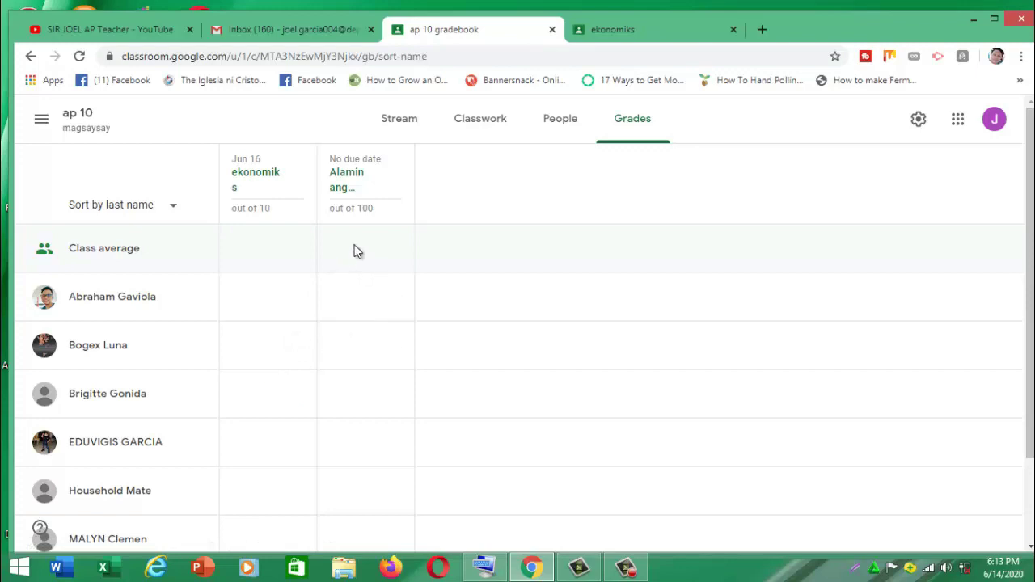
pyautogui.click(490, 123)
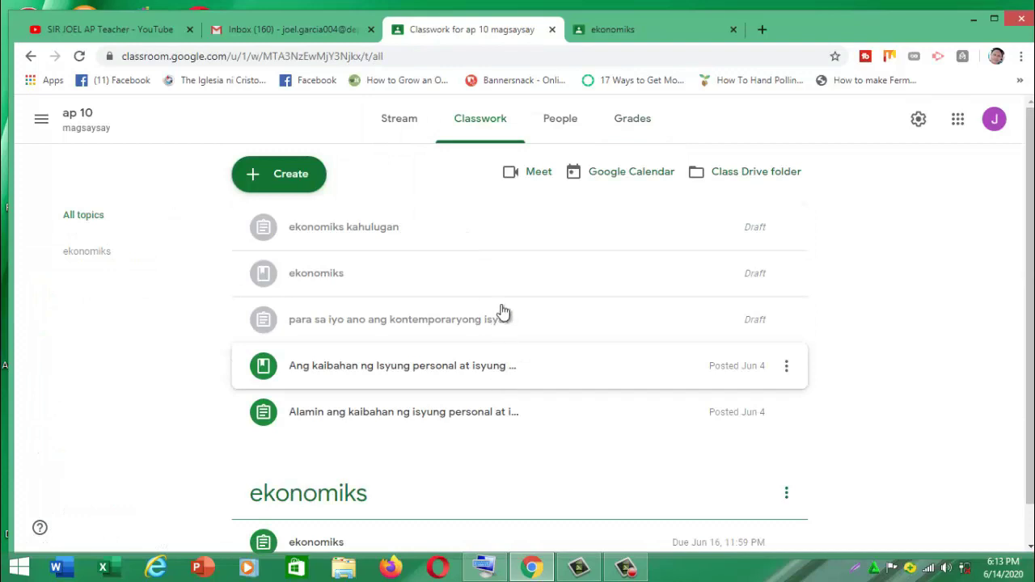
# Switch to the teacher's Gmail account, open Google Forms from its Google apps, and close the Classwork page for ap 10.
pyautogui.click(314, 29)
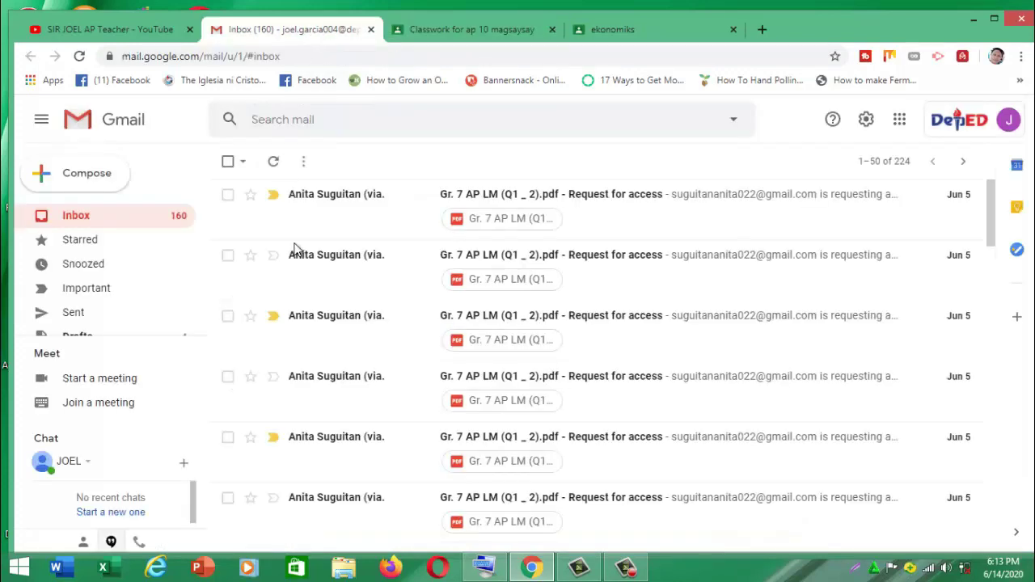
pyautogui.click(898, 129)
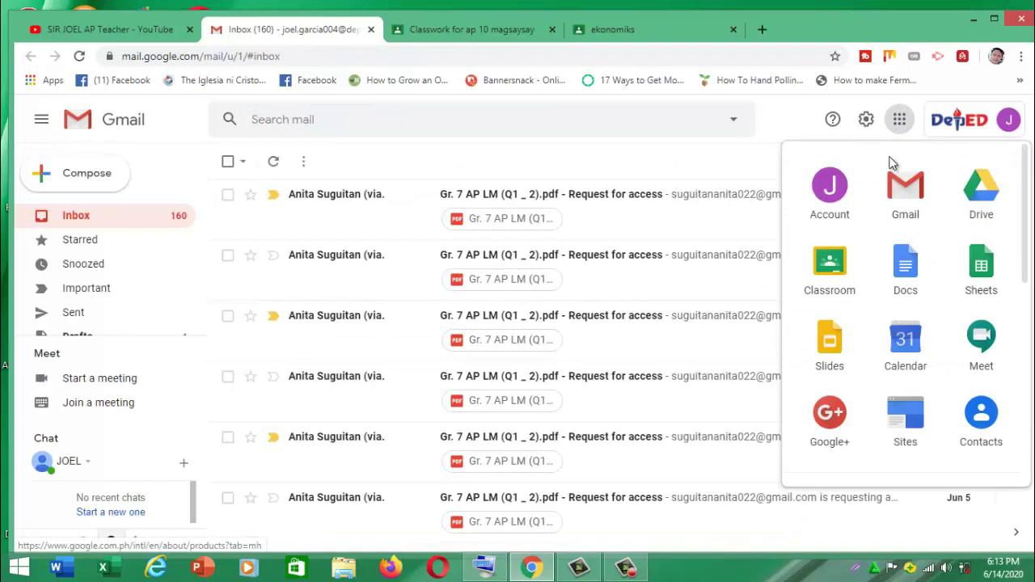
pyautogui.scroll(-3, 850, 327)
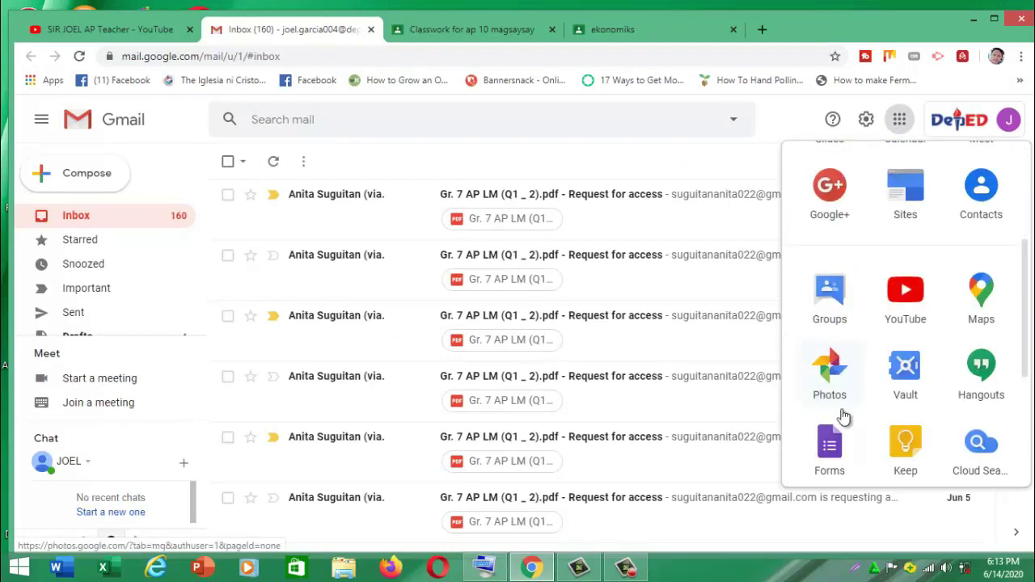
pyautogui.click(833, 441)
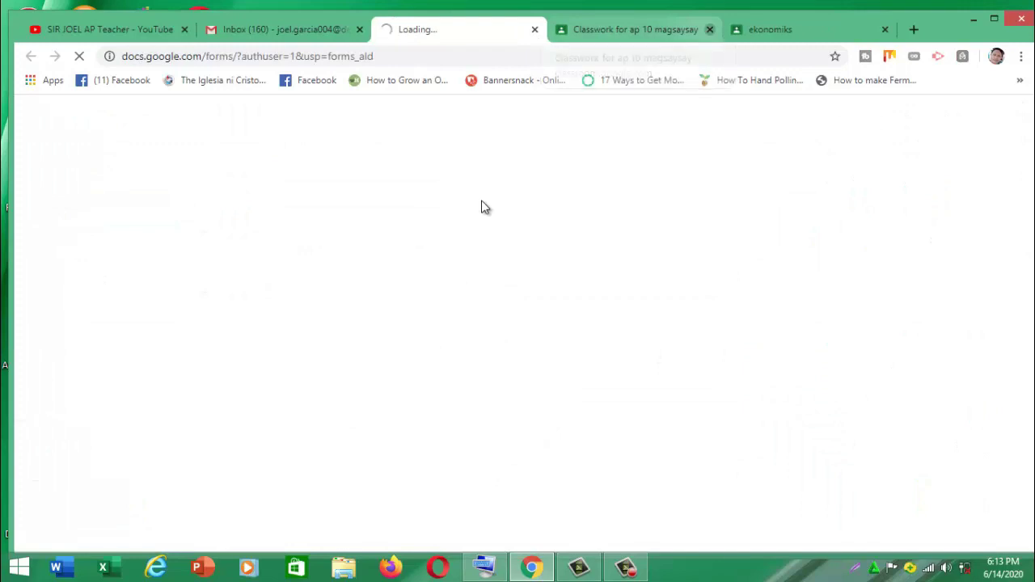
pyautogui.click(710, 29)
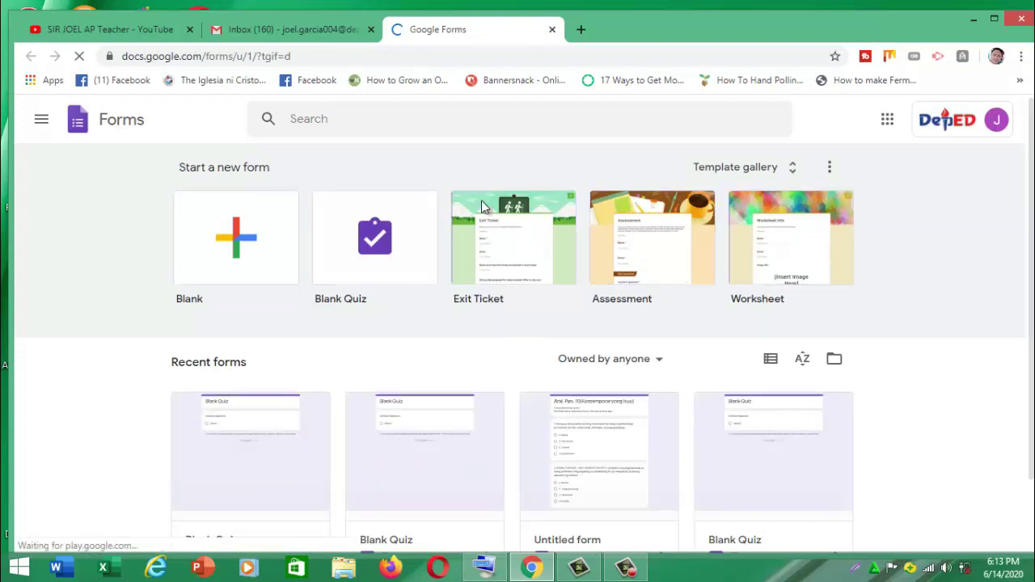
# Look over the form templates and recent forms, and start a new blank form.
pyautogui.scroll(-1, 481, 200)
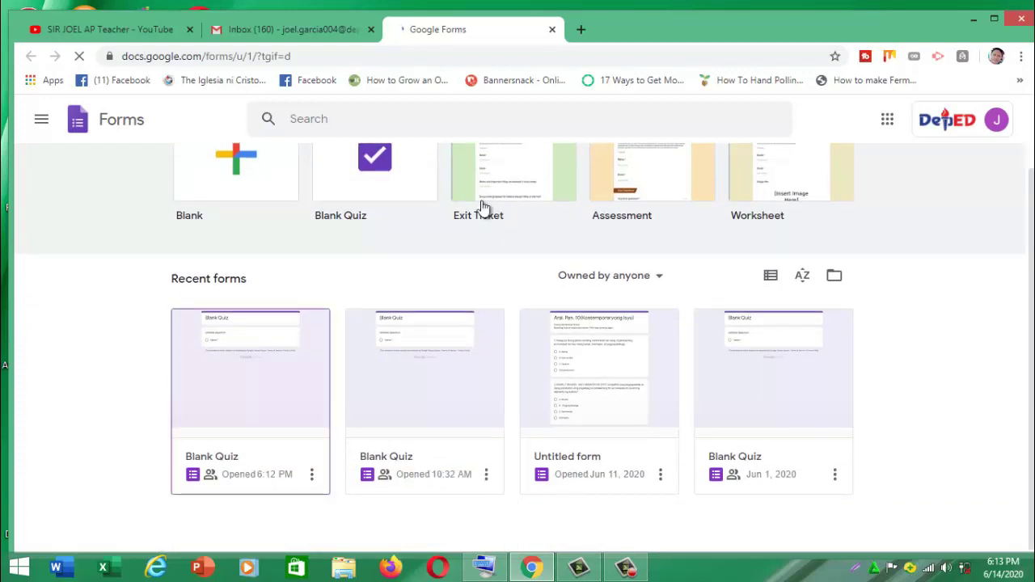
pyautogui.scroll(1, 481, 207)
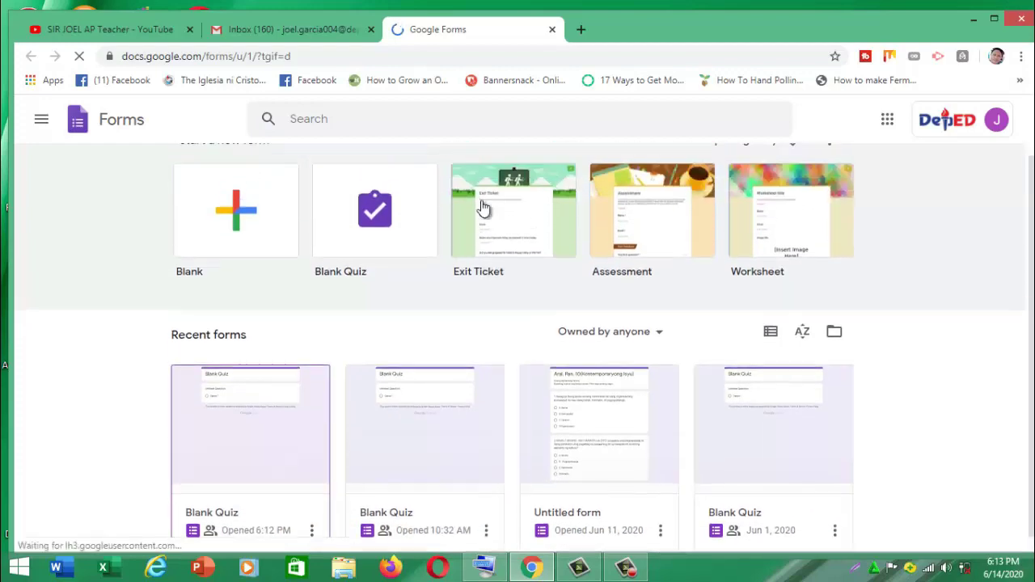
pyautogui.scroll(-1, 481, 207)
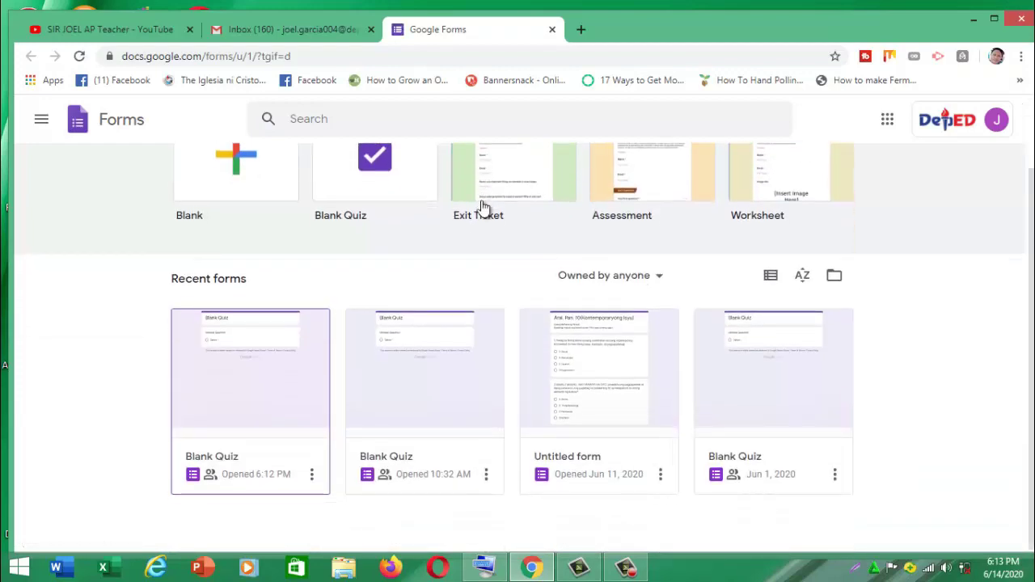
pyautogui.scroll(1, 481, 206)
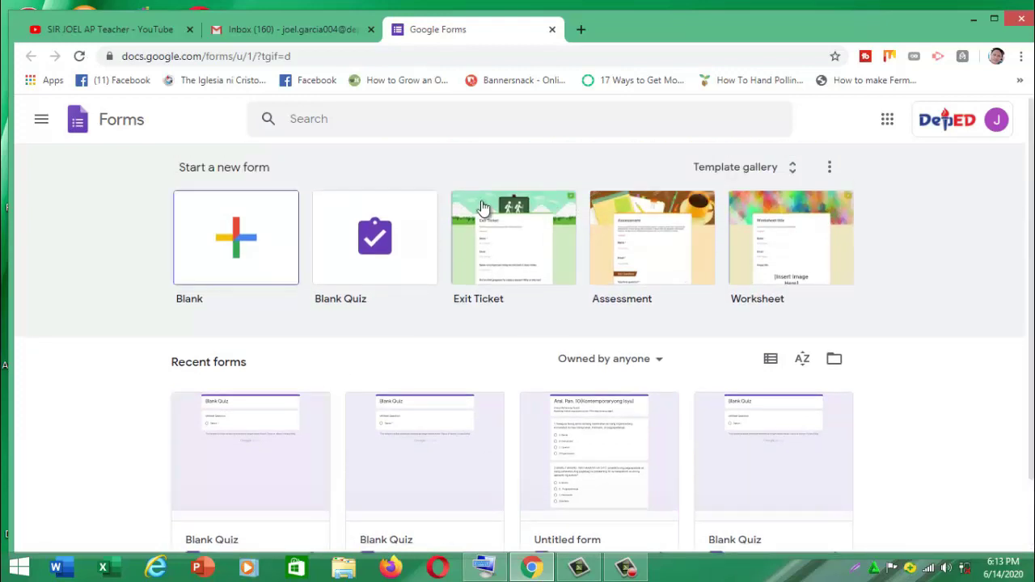
pyautogui.click(481, 200)
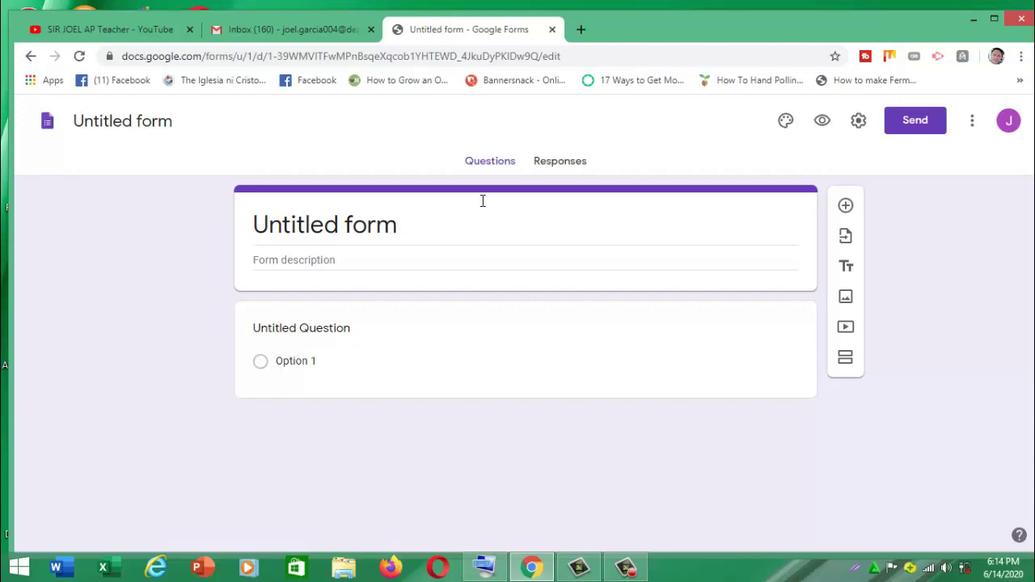
pyautogui.press('BackSpace')
pyautogui.press('BackSpace')
pyautogui.press('BackSpace')
pyautogui.press('BackSpace')
pyautogui.press('BackSpace')
pyautogui.press('BackSpace')
pyautogui.press('BackSpace')
pyautogui.press('BackSpace')
pyautogui.press('BackSpace')
pyautogui.press('BackSpace')
pyautogui.press('BackSpace')
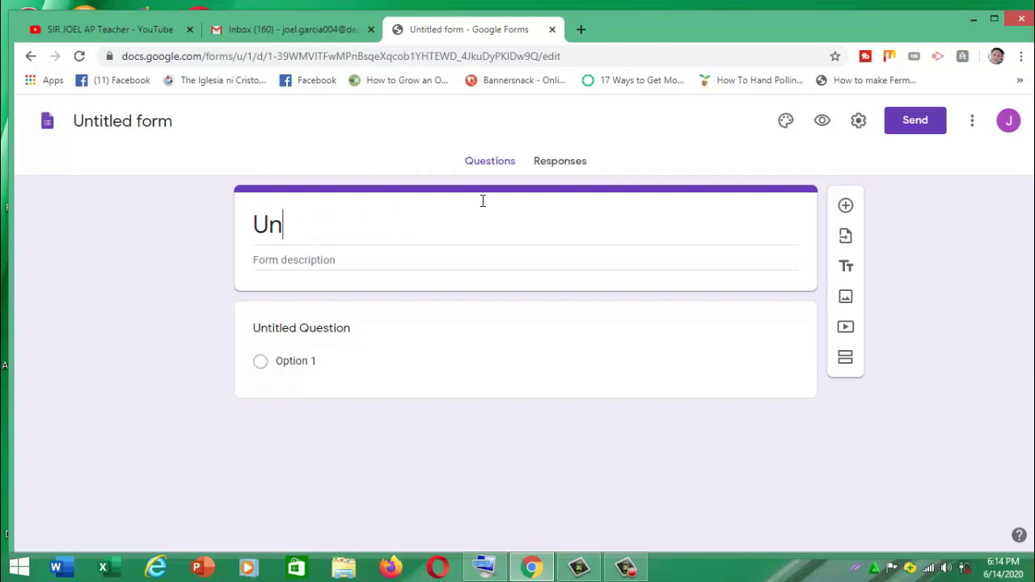
pyautogui.press('BackSpace')
pyautogui.press('BackSpace')
pyautogui.write('un')
pyautogui.press('ctrl+super+o')
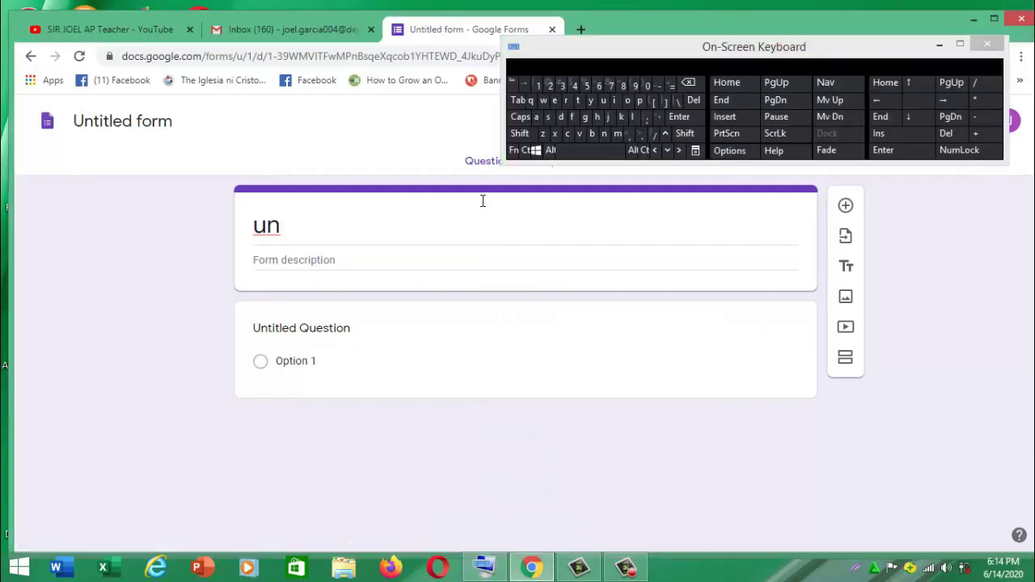
pyautogui.click(483, 201)
pyautogui.hotkey('ctrl', 'z')
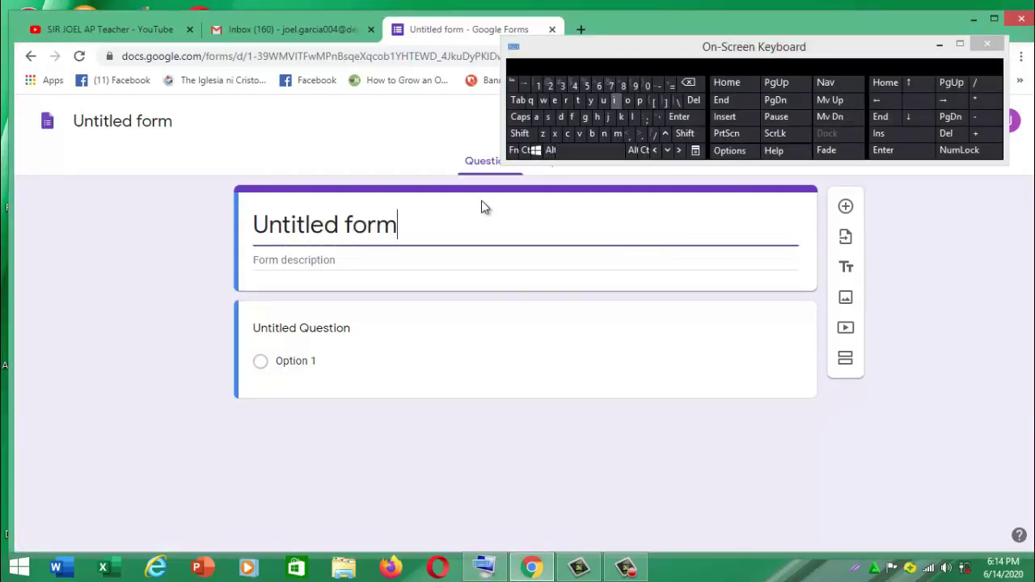
# Replace the form title with "unit quiz" and clear the default text of the first question.
pyautogui.press('BackSpace')
pyautogui.press('Tab')
pyautogui.press('BackSpace')
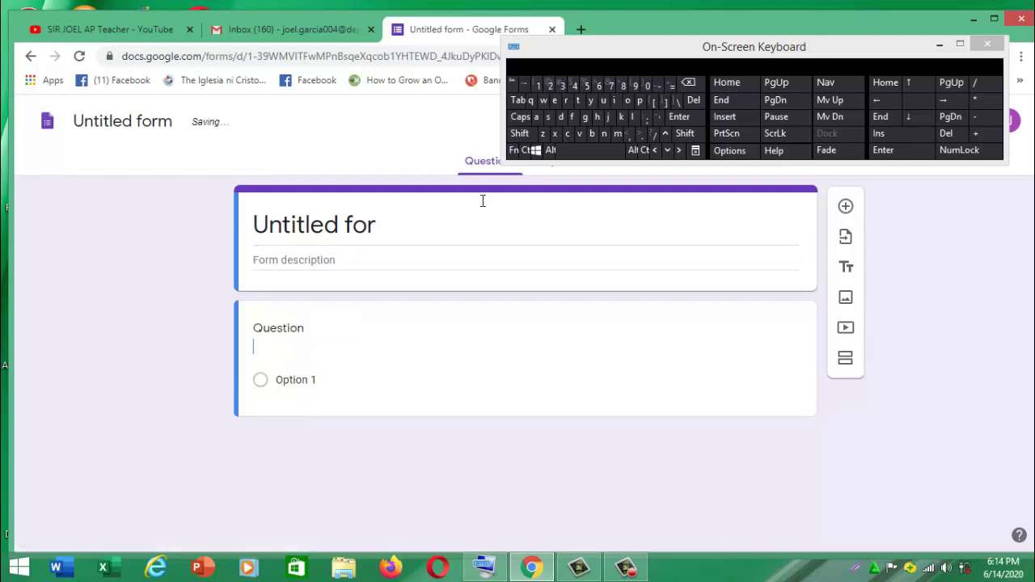
pyautogui.hotkey('shift', 'Tab')
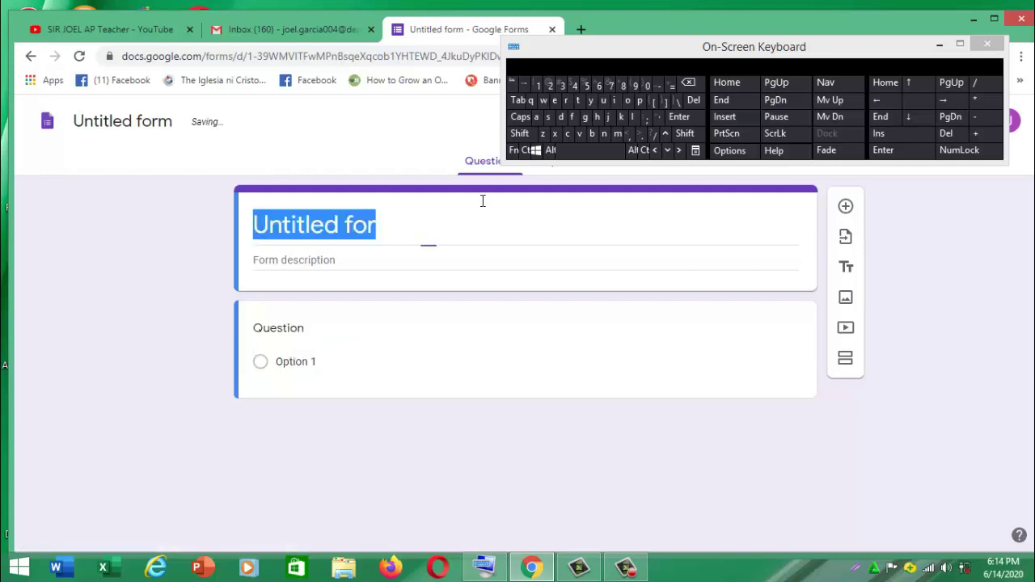
pyautogui.press('BackSpace')
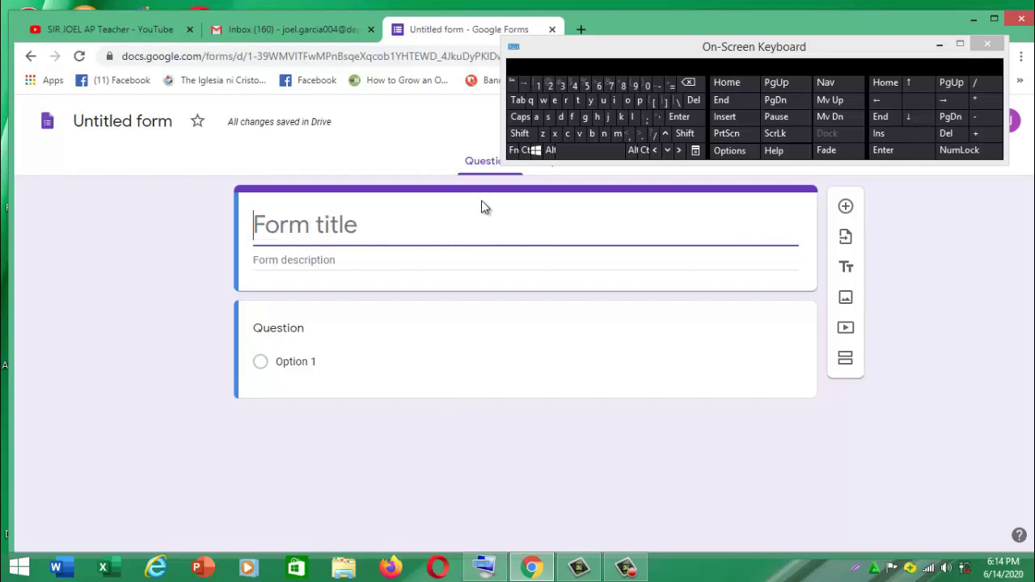
pyautogui.write('un')
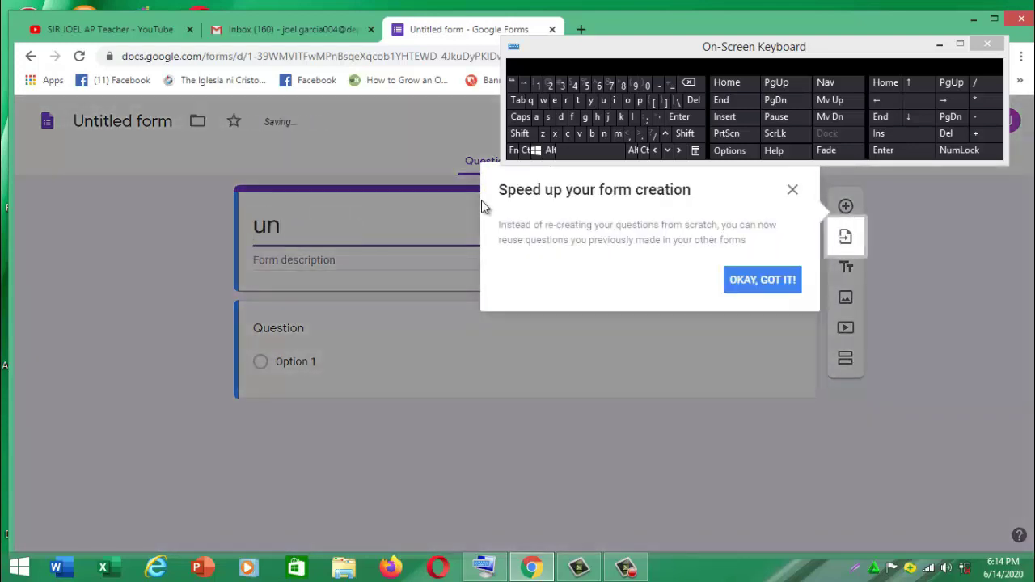
pyautogui.click(482, 208)
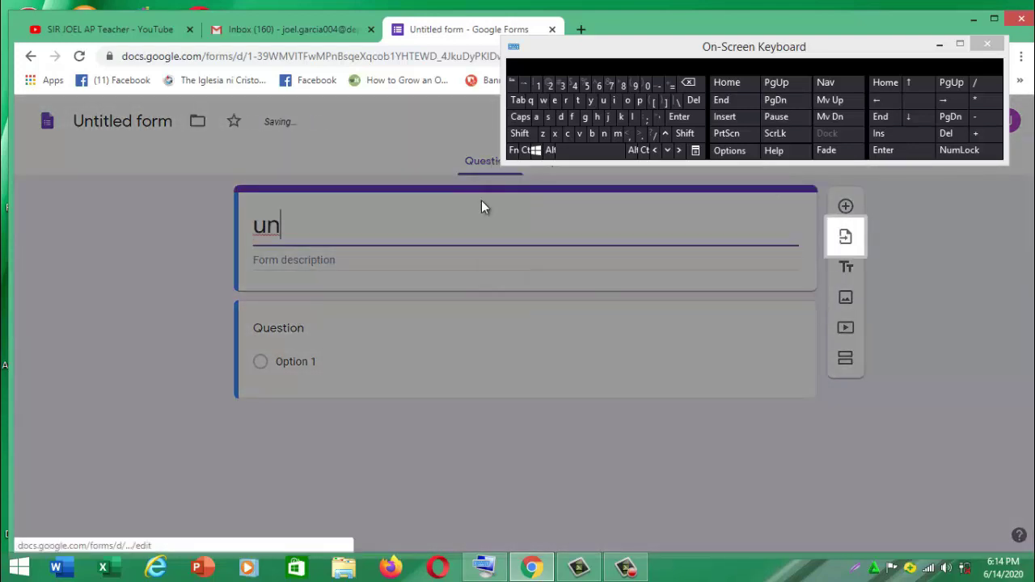
pyautogui.write('it ')
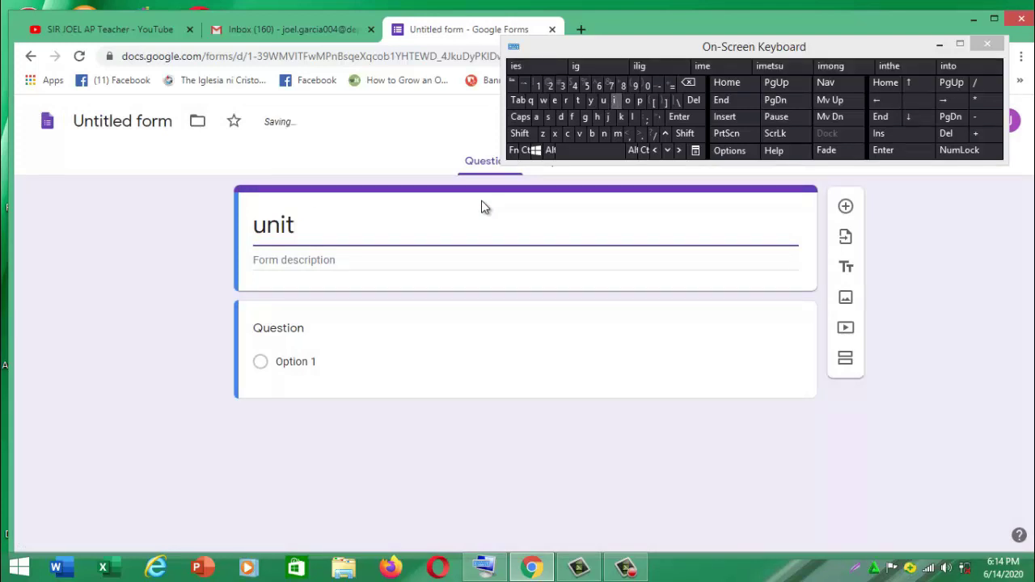
pyautogui.write('quiz')
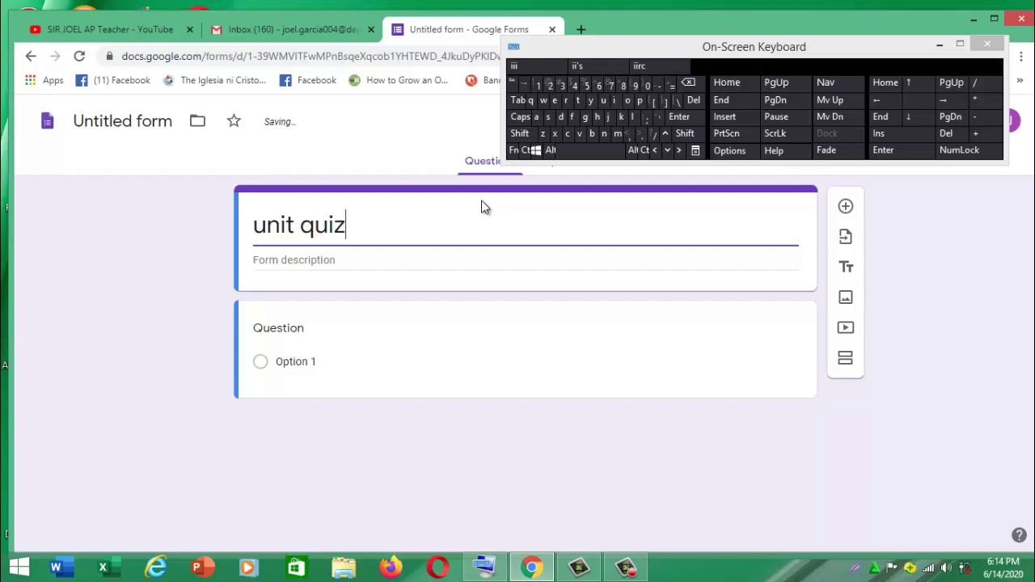
# Examine the available question types for the first question, from Short answer down to Date.
pyautogui.press('Tab')
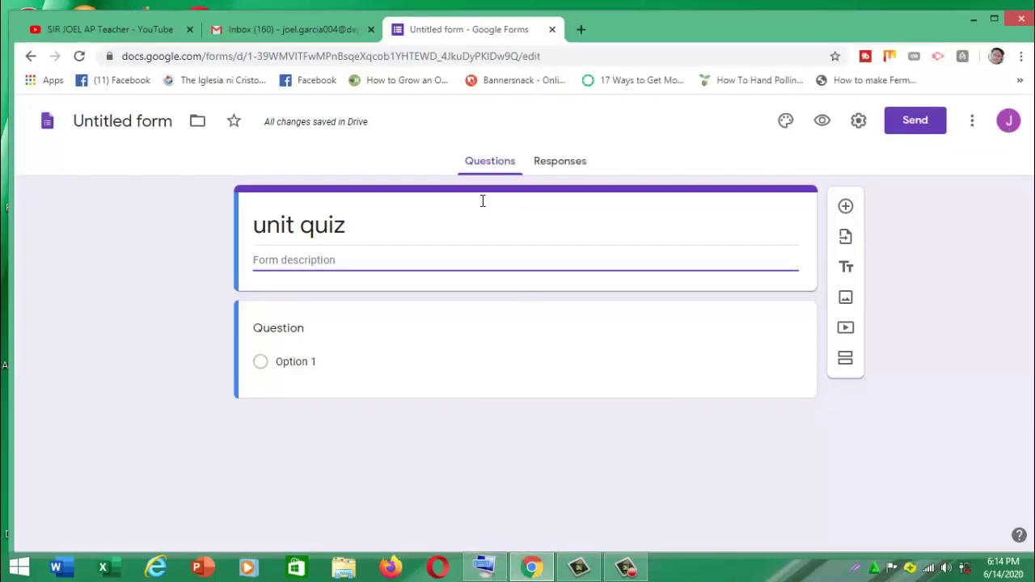
pyautogui.press('Tab')
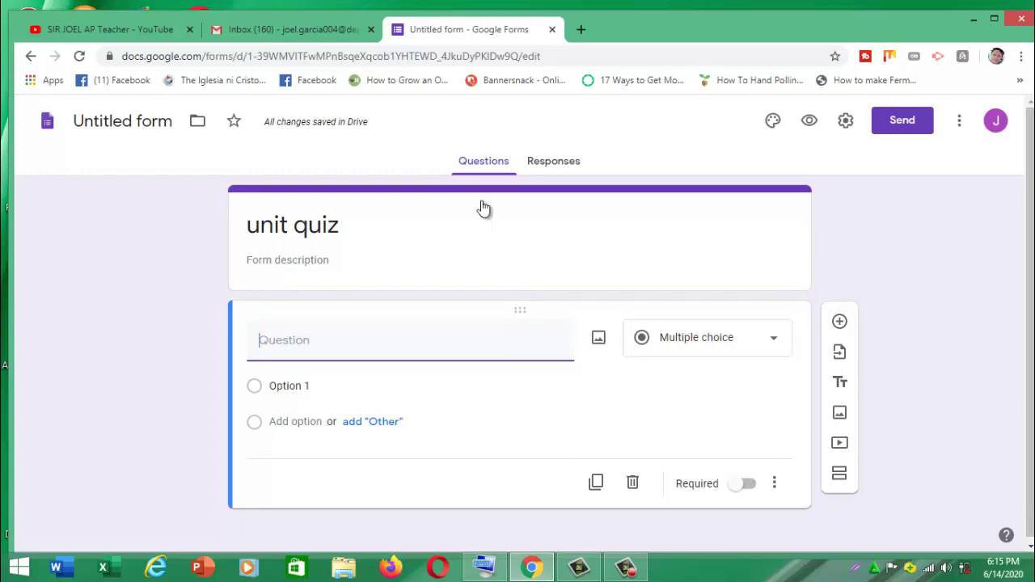
pyautogui.press('Tab')
pyautogui.press('Tab')
pyautogui.press('Return')
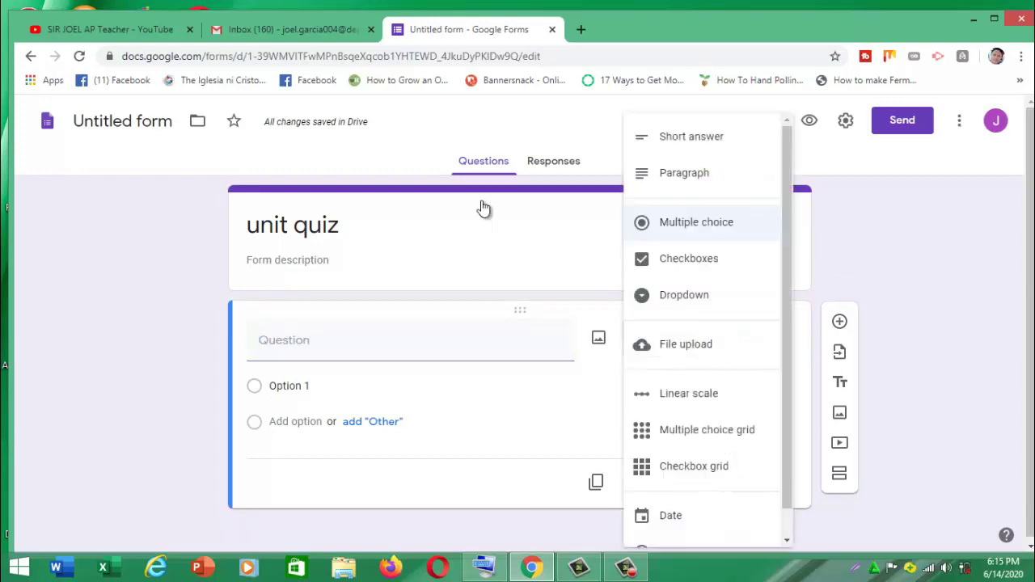
pyautogui.press('Up')
pyautogui.press('Up')
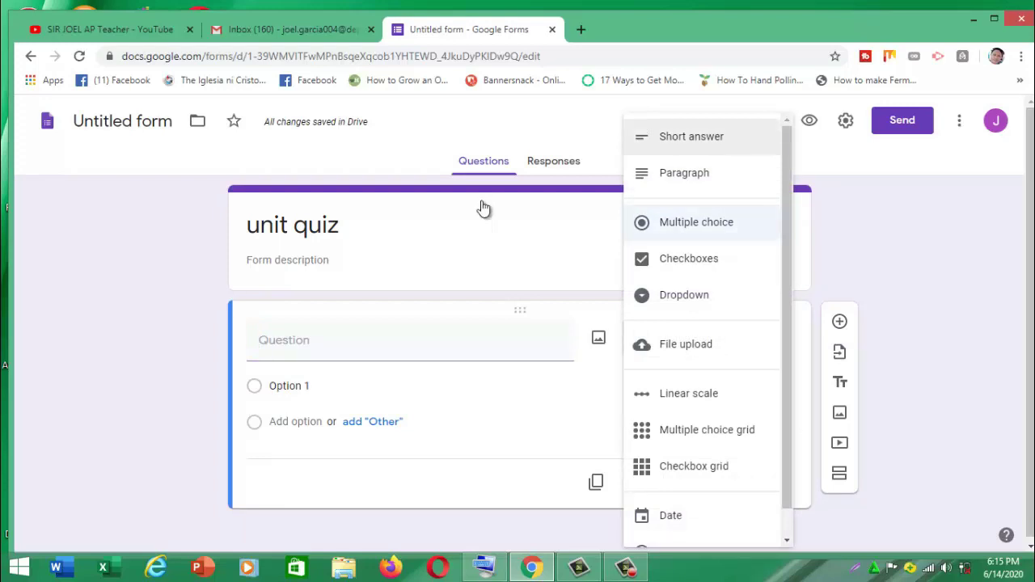
pyautogui.press('Down')
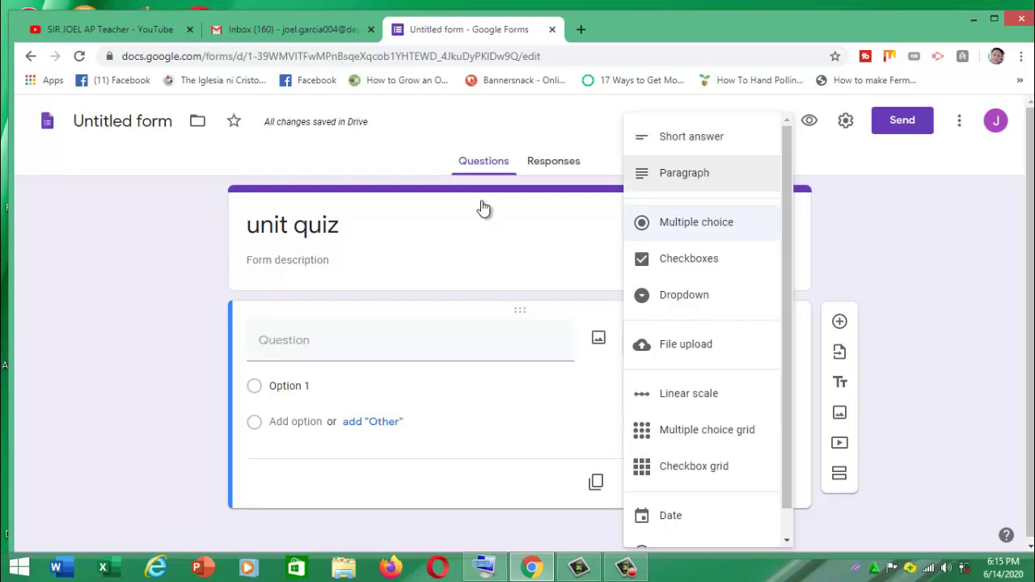
pyautogui.press('Down')
pyautogui.press('Down')
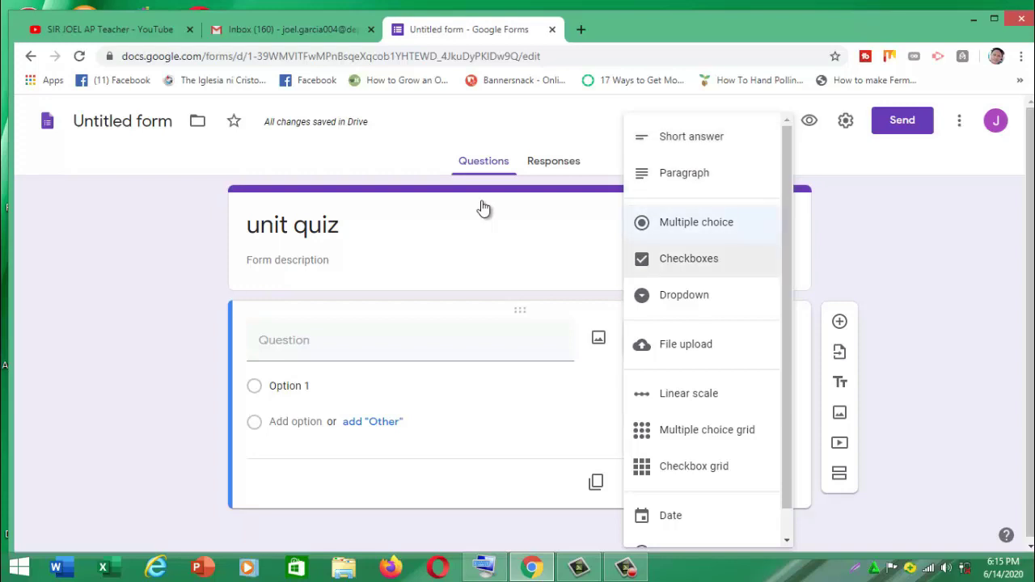
pyautogui.press('Down')
pyautogui.press('Down')
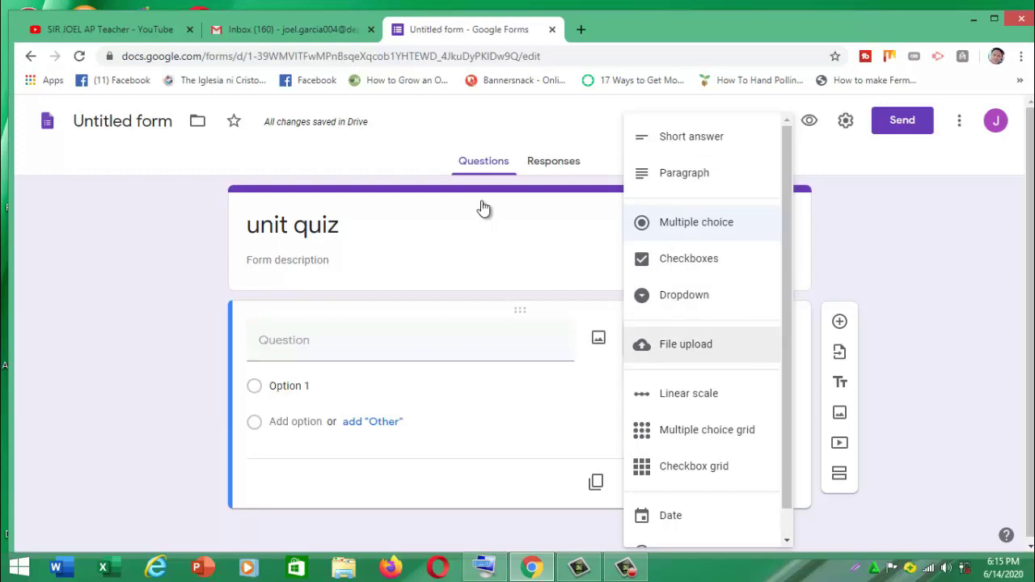
pyautogui.press('Up')
pyautogui.press('Up')
pyautogui.press('Down')
pyautogui.press('Down')
pyautogui.press('Up')
pyautogui.press('Up')
pyautogui.press('Down')
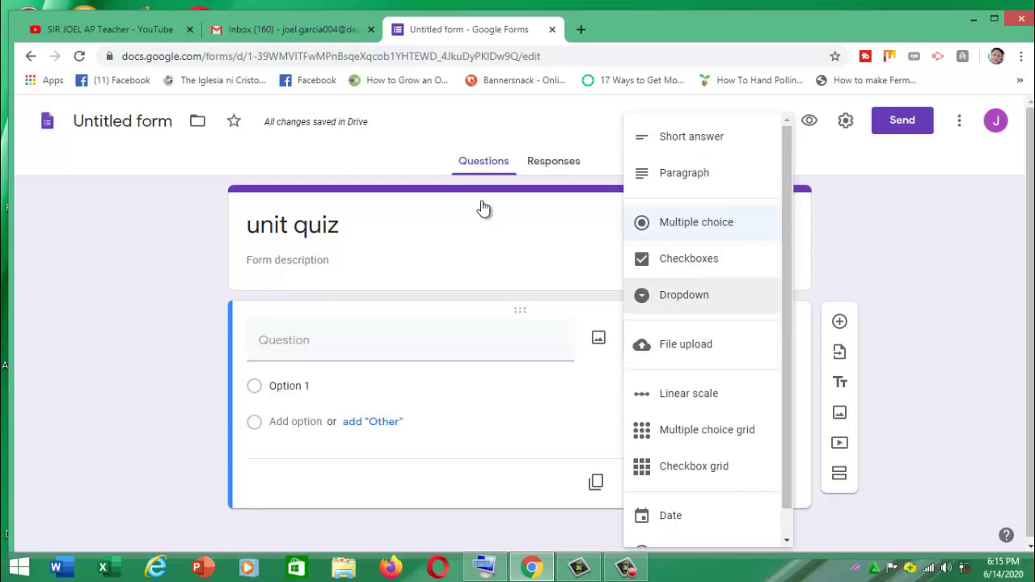
pyautogui.press('Down')
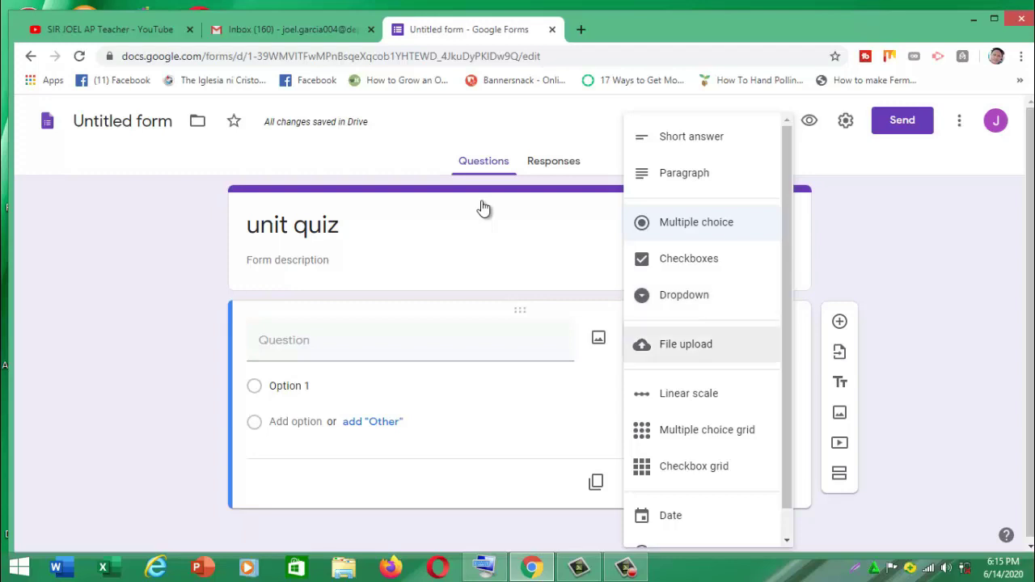
pyautogui.press('Down')
pyautogui.press('Down')
pyautogui.press('Down')
pyautogui.press('Down')
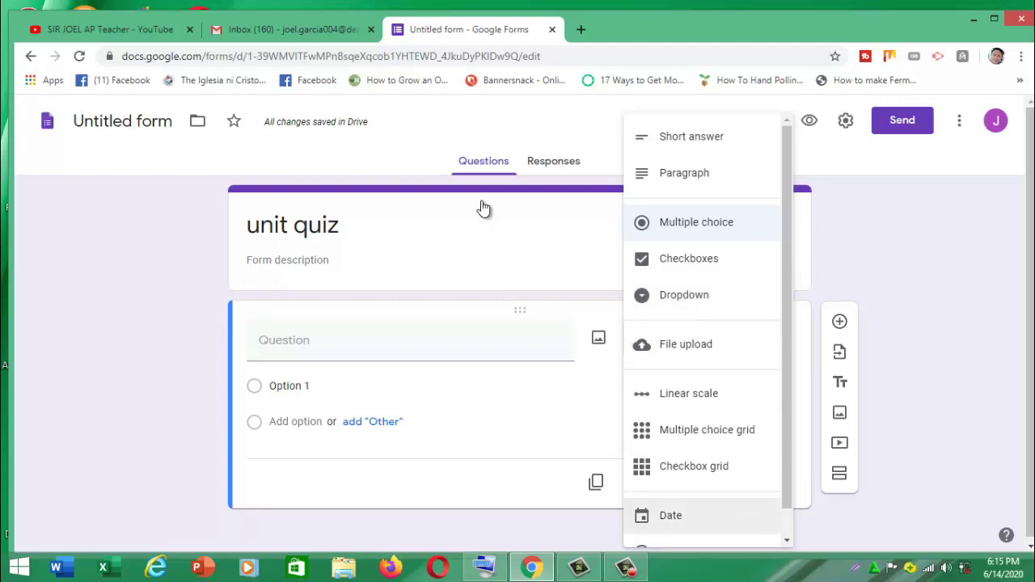
pyautogui.press('Up')
pyautogui.press('Up')
pyautogui.press('Up')
pyautogui.press('Down')
pyautogui.press('Up')
pyautogui.press('Up')
pyautogui.press('Up')
pyautogui.press('Up')
pyautogui.press('Up')
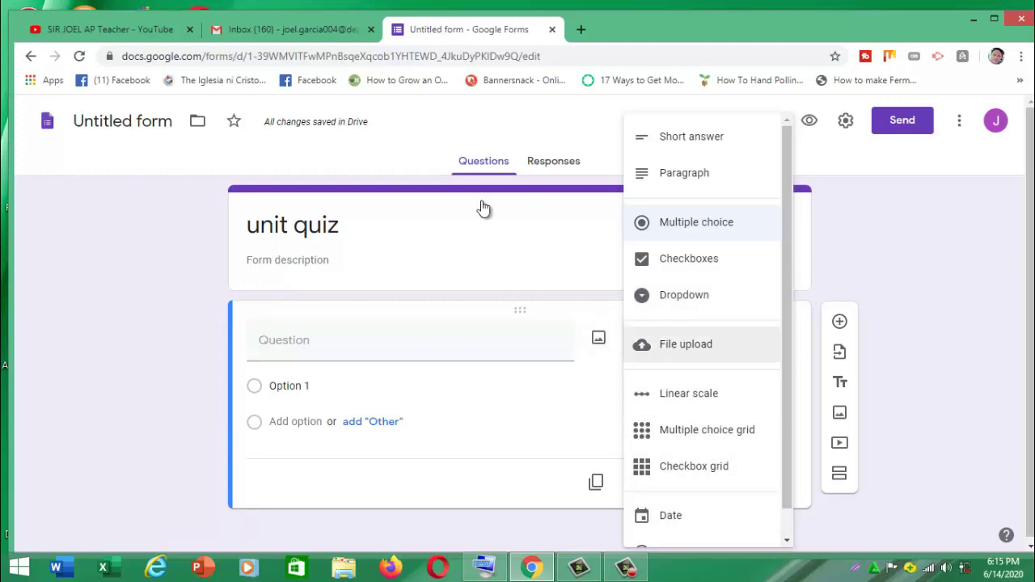
pyautogui.press('Down')
pyautogui.press('Down')
pyautogui.press('Up')
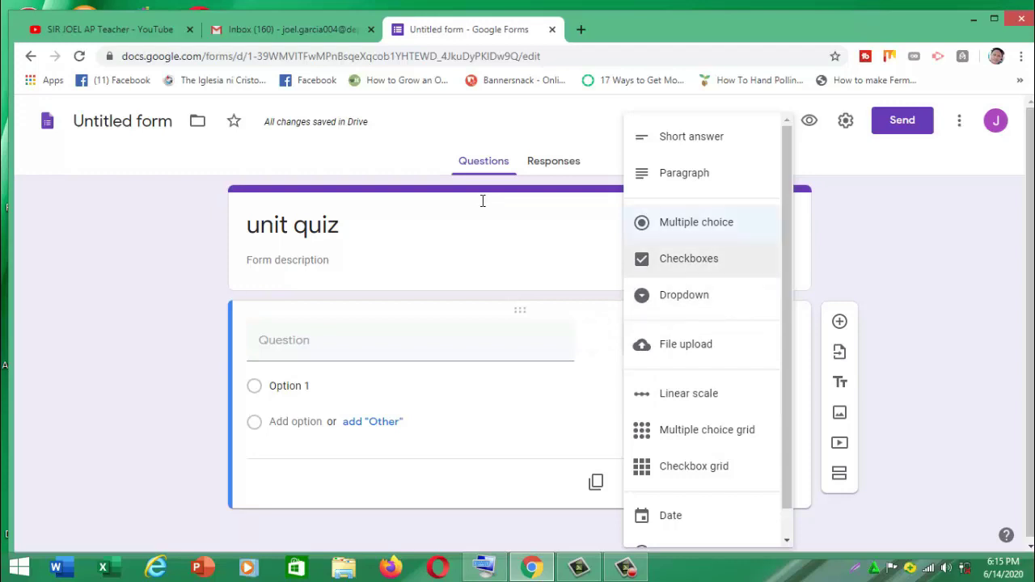
pyautogui.press('Escape')
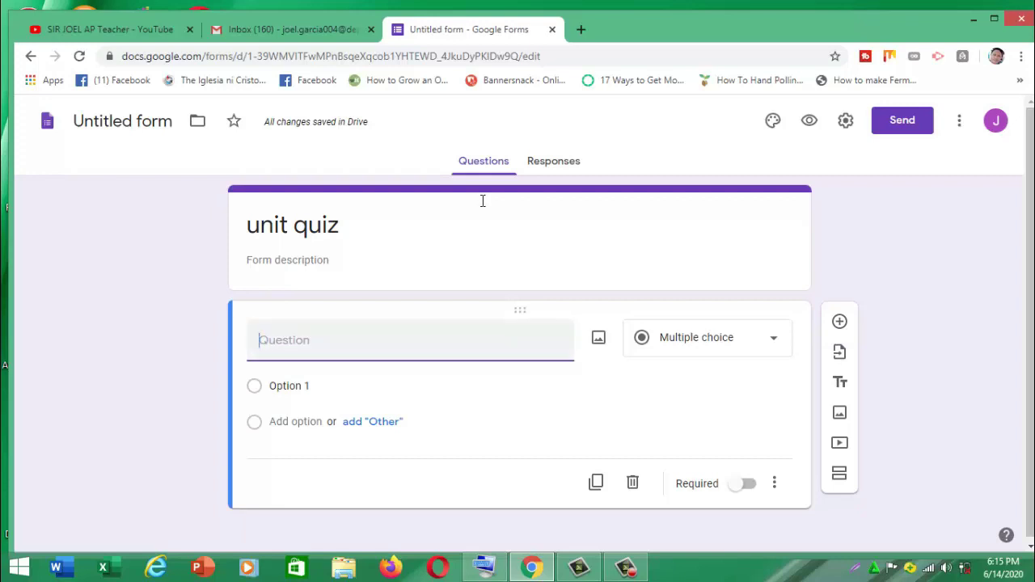
# Enter "1. ano ang ekonomiks?" as the text of the first question.
pyautogui.write('1')
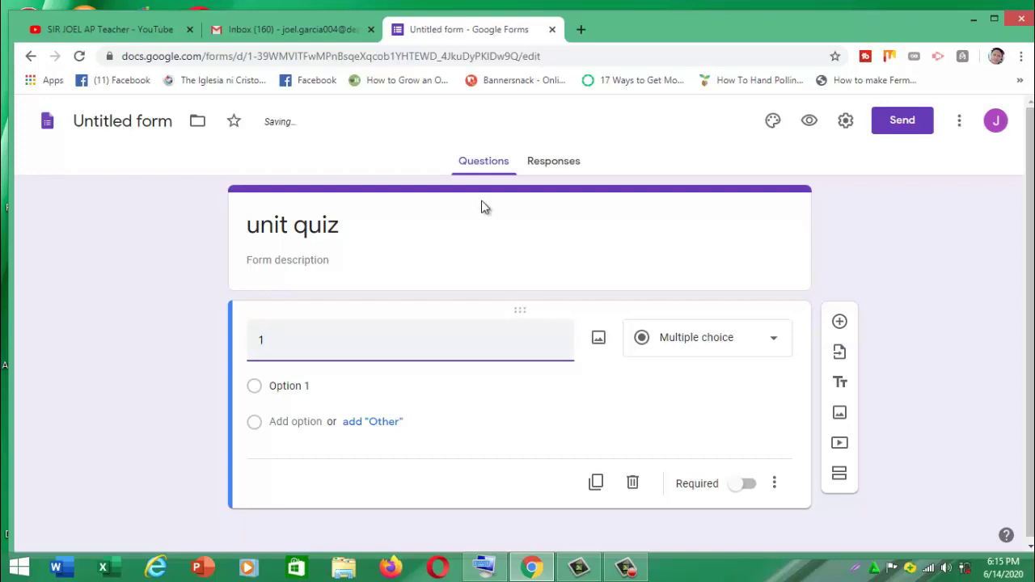
pyautogui.write('. ano ang ')
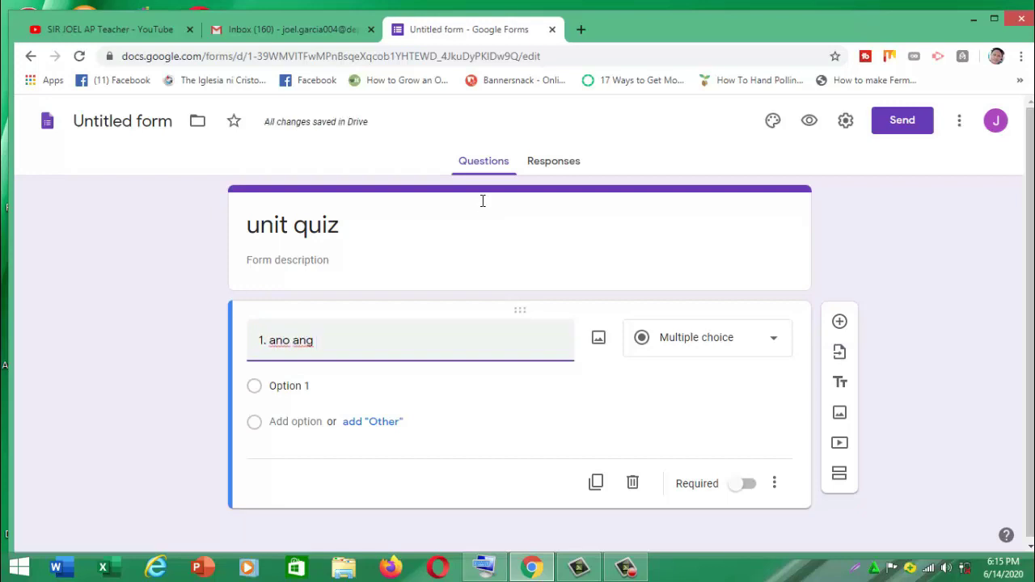
pyautogui.write('ekonom')
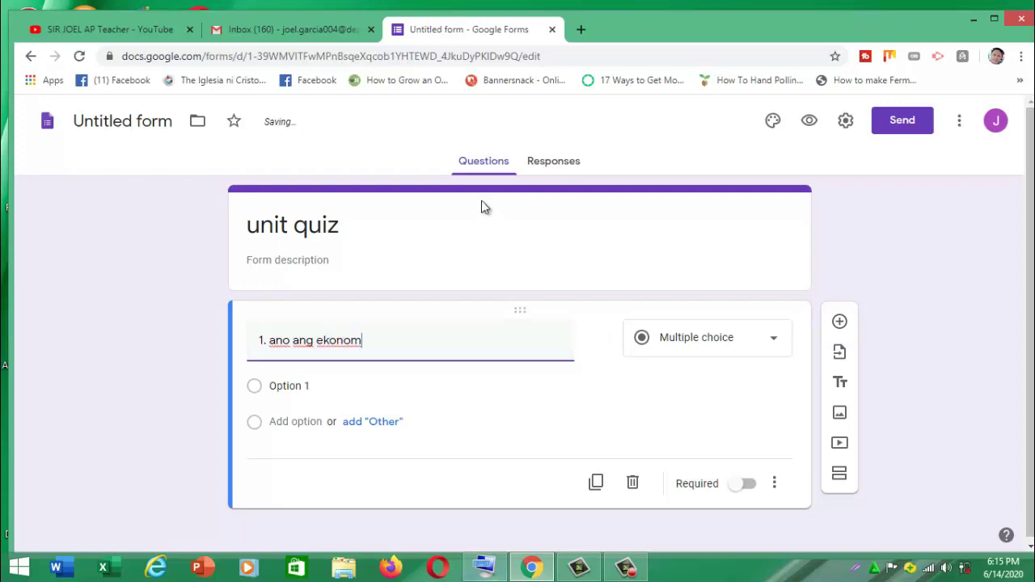
pyautogui.hotkey('alt', 'Tab')
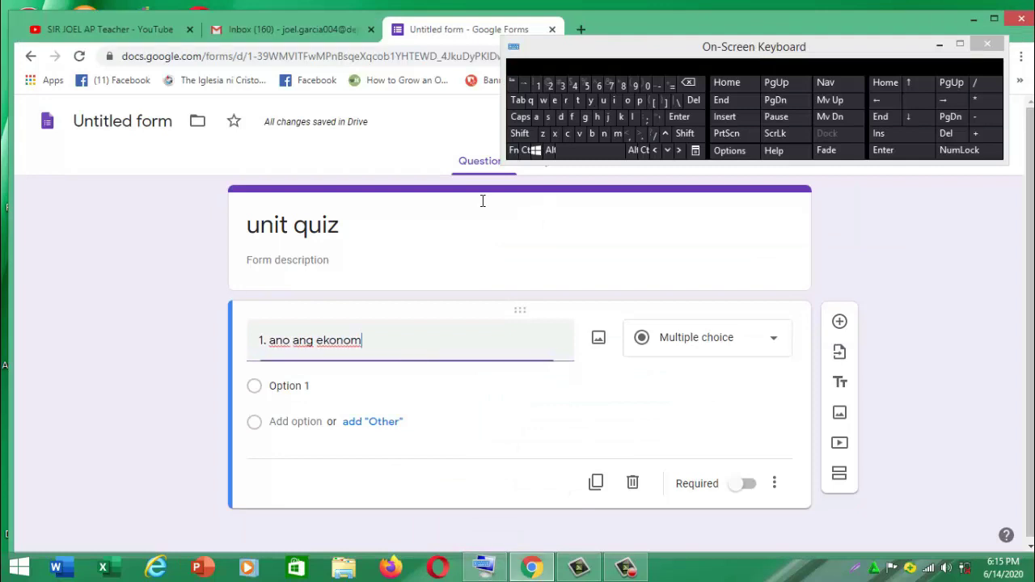
pyautogui.write('i')
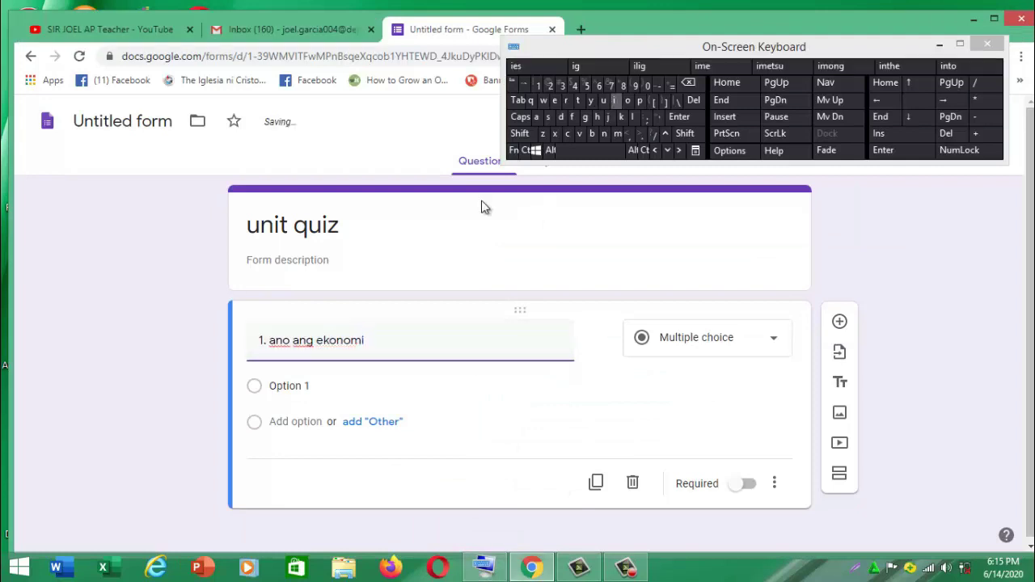
pyautogui.write('ks?')
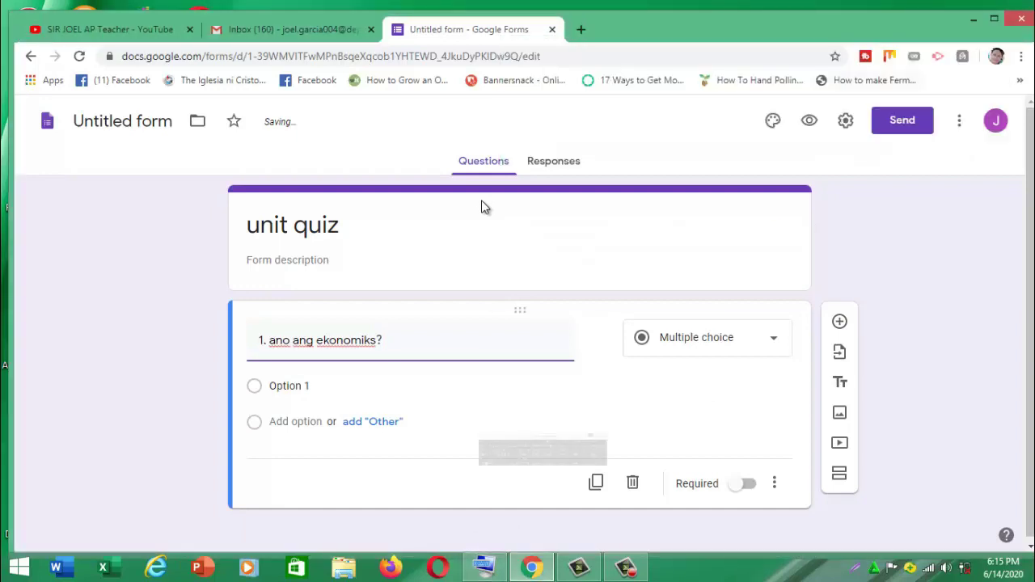
# Replace the default first answer choice of question 1 with "a.".
pyautogui.press('Tab')
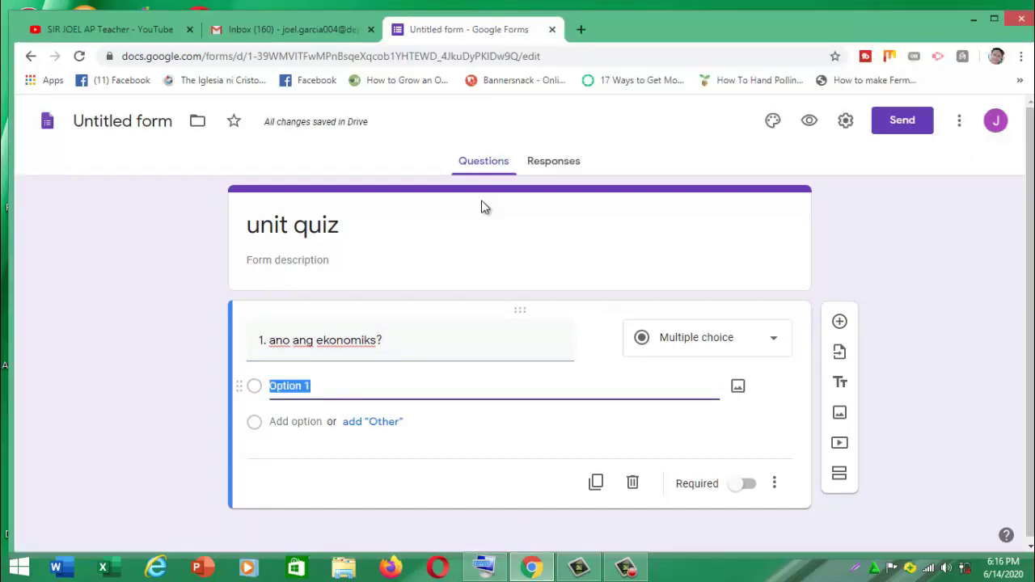
pyautogui.press('BackSpace')
pyautogui.write('a')
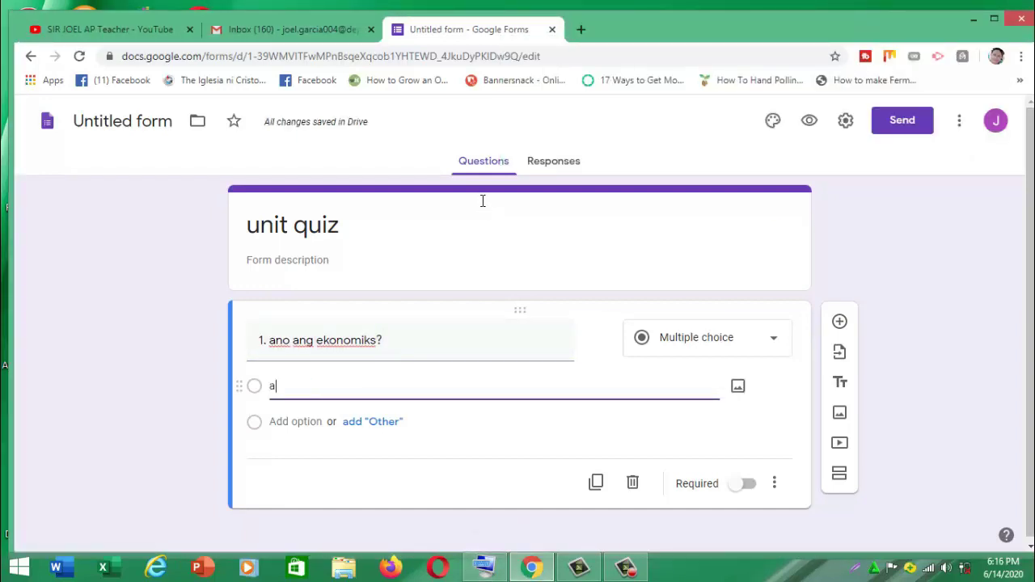
pyautogui.write('. ')
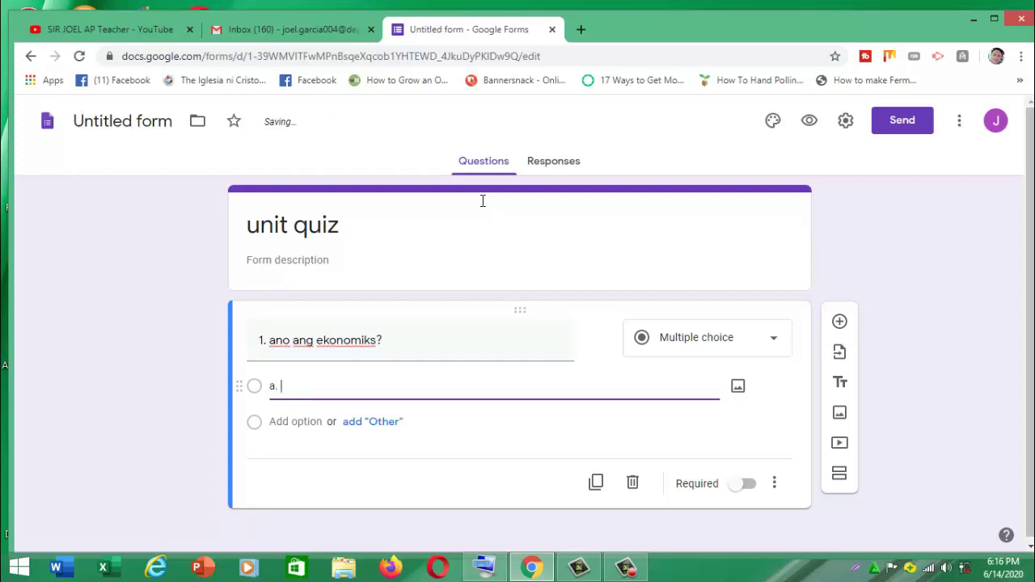
pyautogui.write('t')
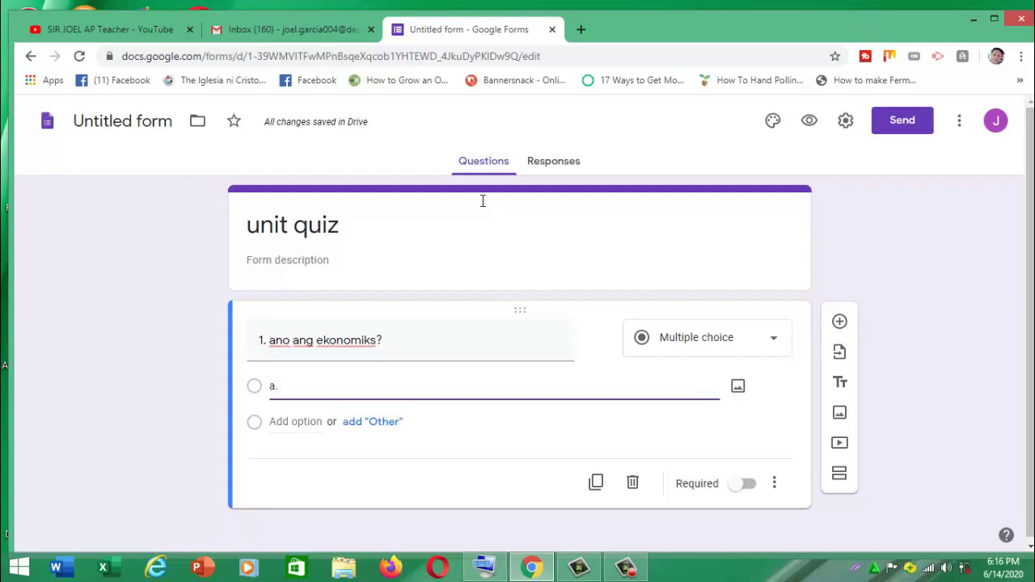
# Add three more answer choices to question 1, labelled "b.", "c." and "d".
pyautogui.press('Return')
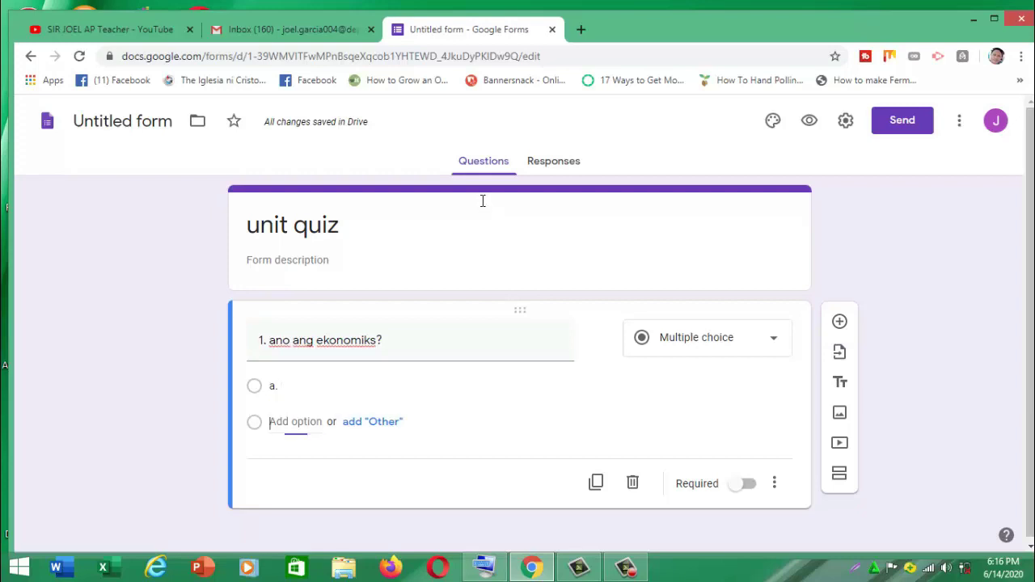
pyautogui.press('BackSpace')
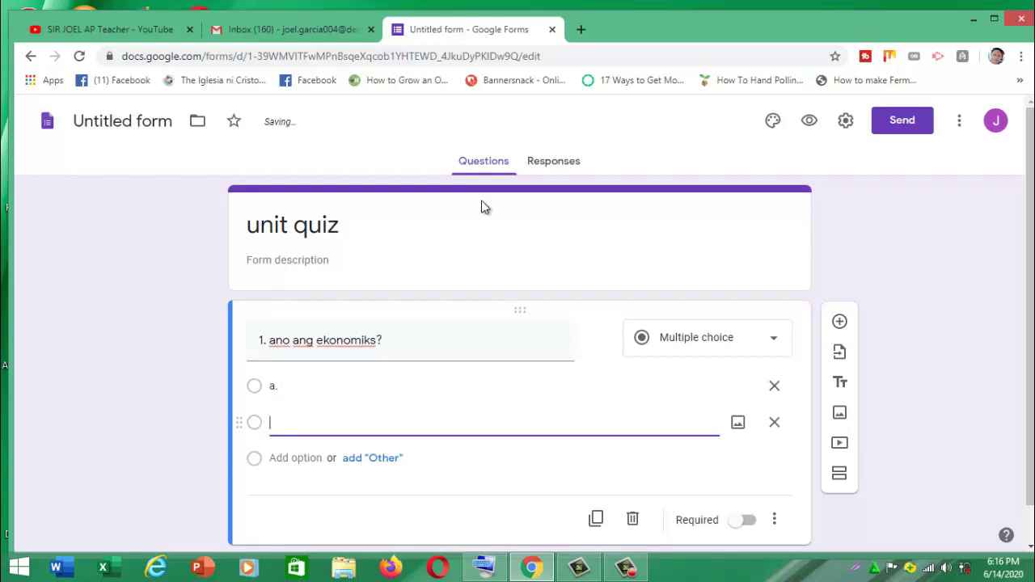
pyautogui.write('b.')
pyautogui.press('Tab')
pyautogui.press('Return')
pyautogui.write('c')
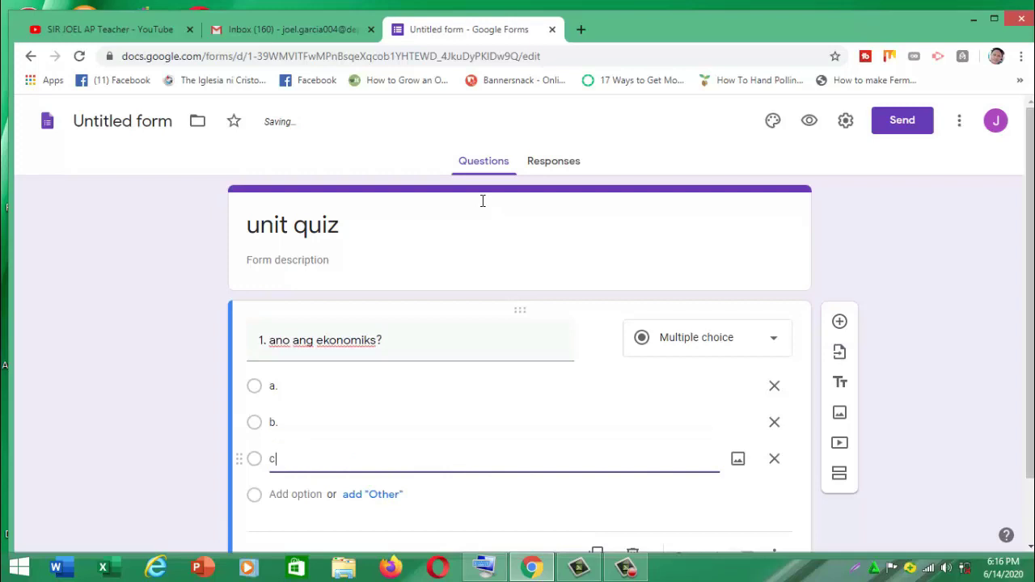
pyautogui.write('.')
pyautogui.press('Tab')
pyautogui.press('Return')
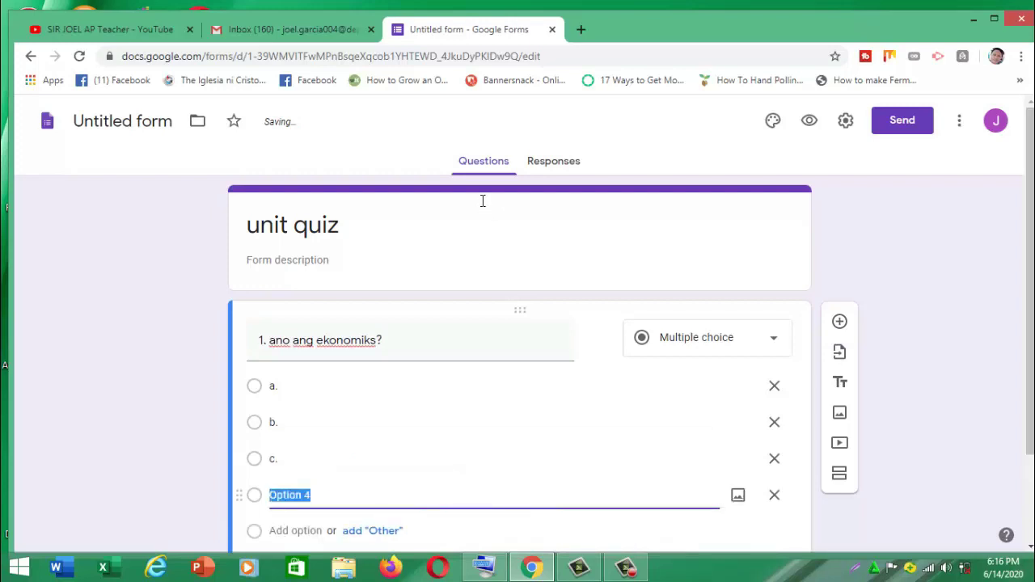
pyautogui.press('BackSpace')
pyautogui.write('d')
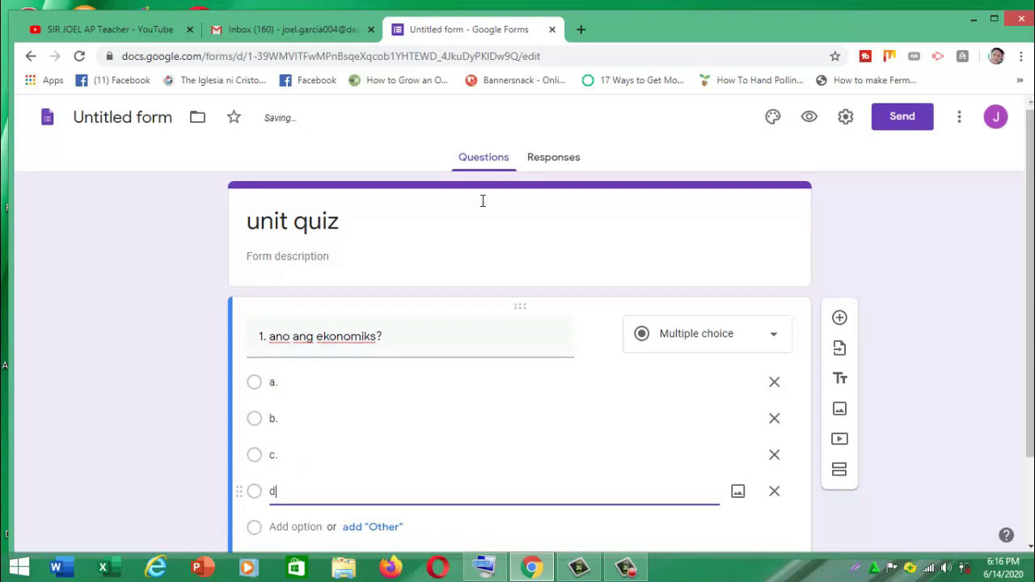
pyautogui.scroll(-1, 482, 200)
pyautogui.press('Tab')
pyautogui.press('Return')
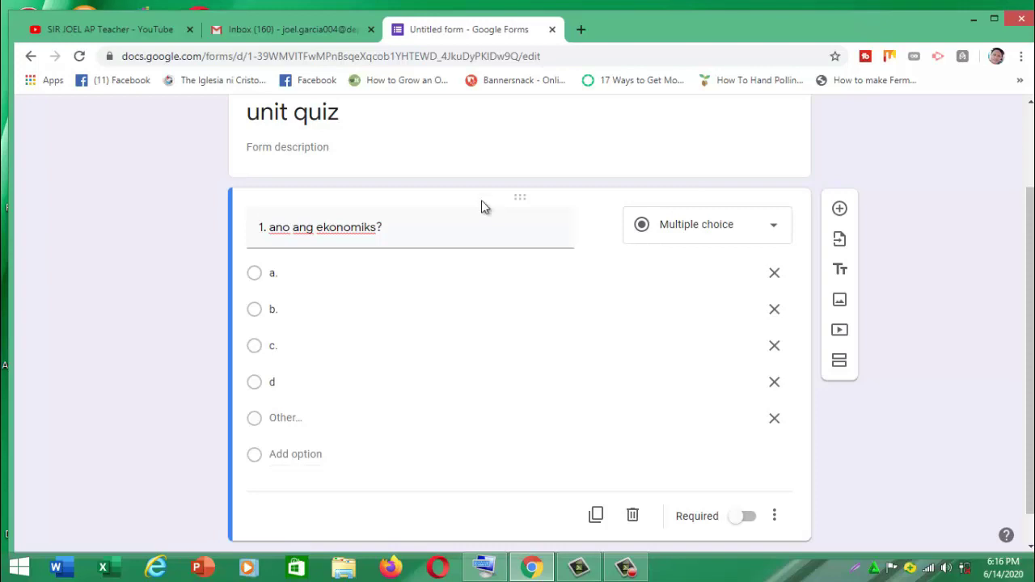
pyautogui.click(774, 417)
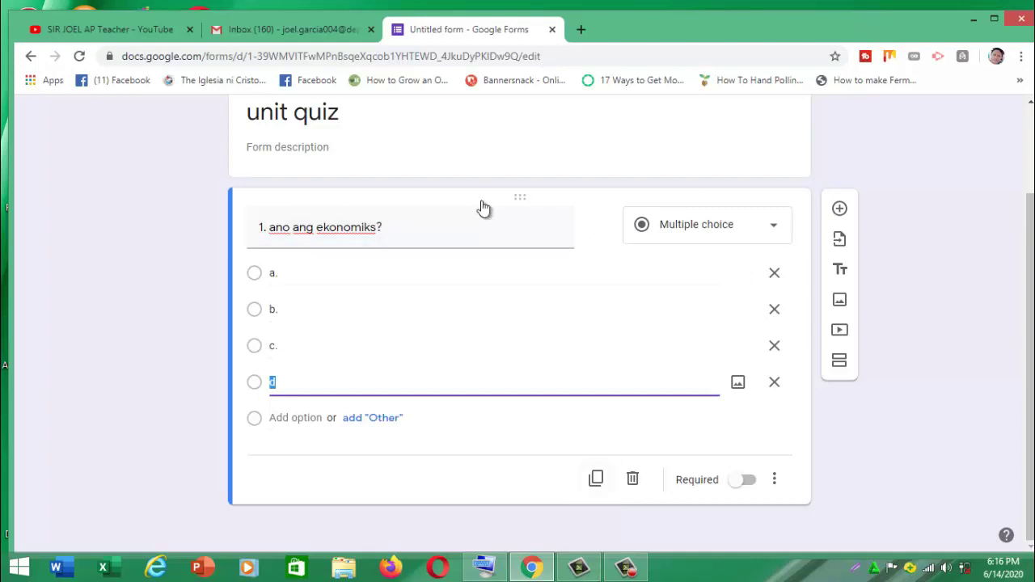
# Duplicate question 1 and change the number at the start of the copy's text to 2.
pyautogui.click(483, 208)
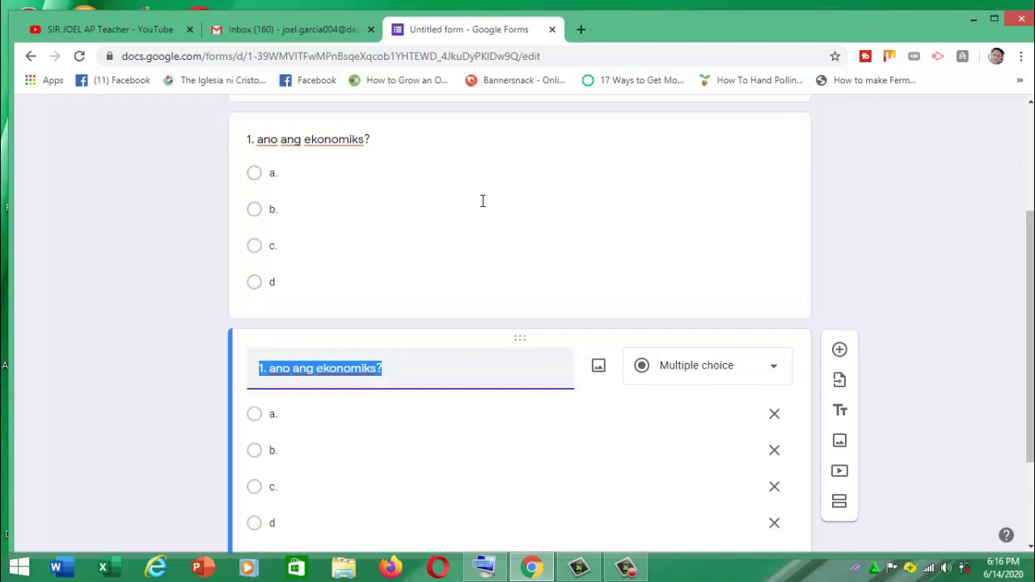
pyautogui.press('Left')
pyautogui.press('Right')
pyautogui.press('BackSpace')
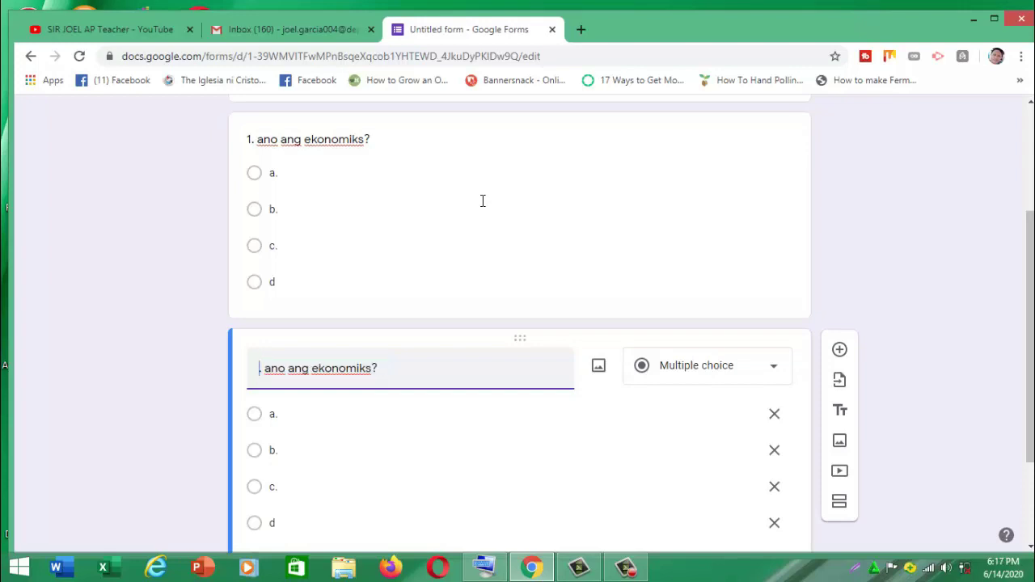
pyautogui.write('2')
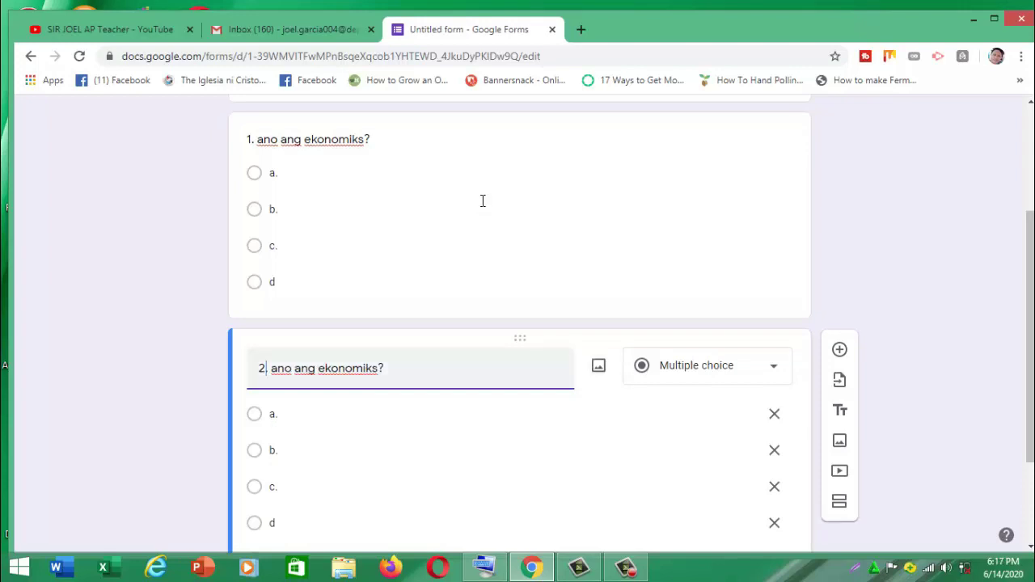
# Duplicate question 2, clear the copy's question text and set its question type to Checkboxes.
pyautogui.scroll(-2, 483, 204)
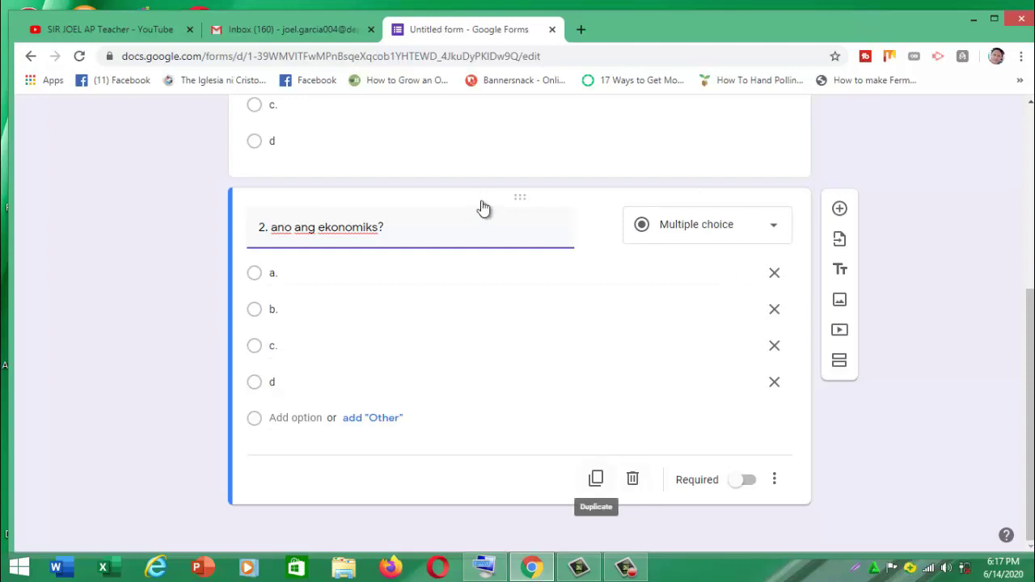
pyautogui.press('Return')
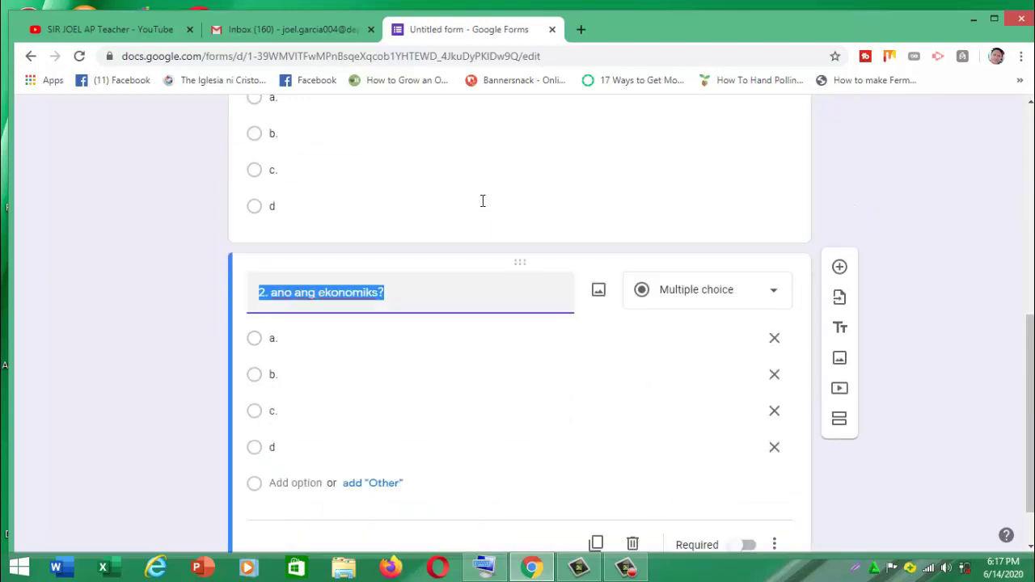
pyautogui.press('BackSpace')
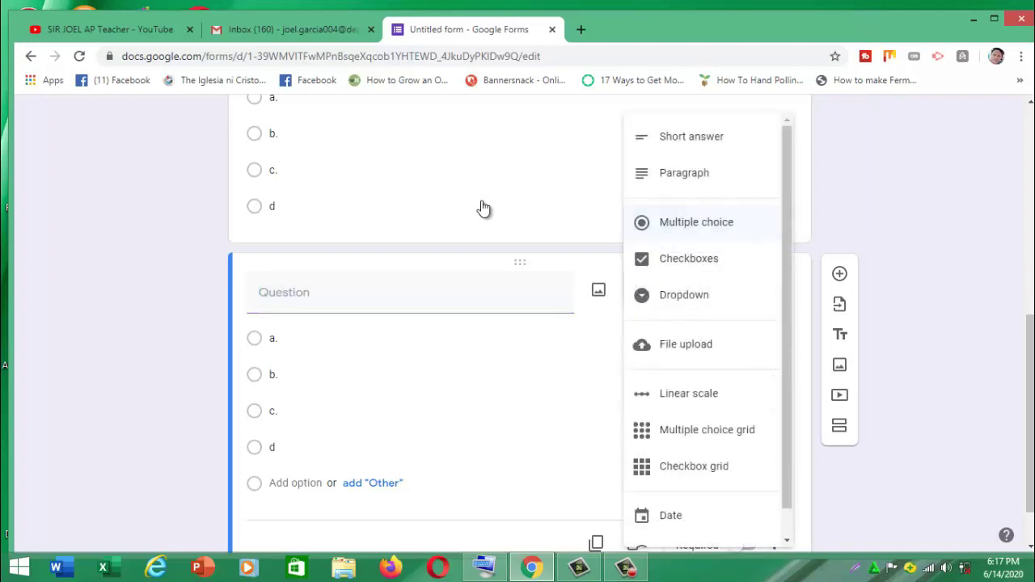
pyautogui.press('Down')
pyautogui.press('Return')
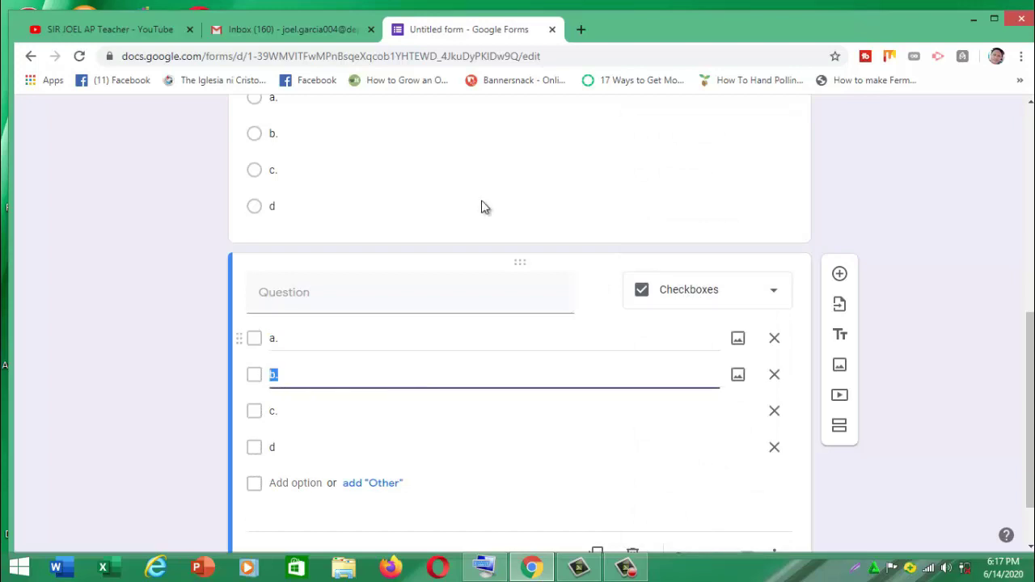
# Clear the "a.", "b.", "c." and "d" labels from the checkbox question's four answer choices.
pyautogui.press('Right')
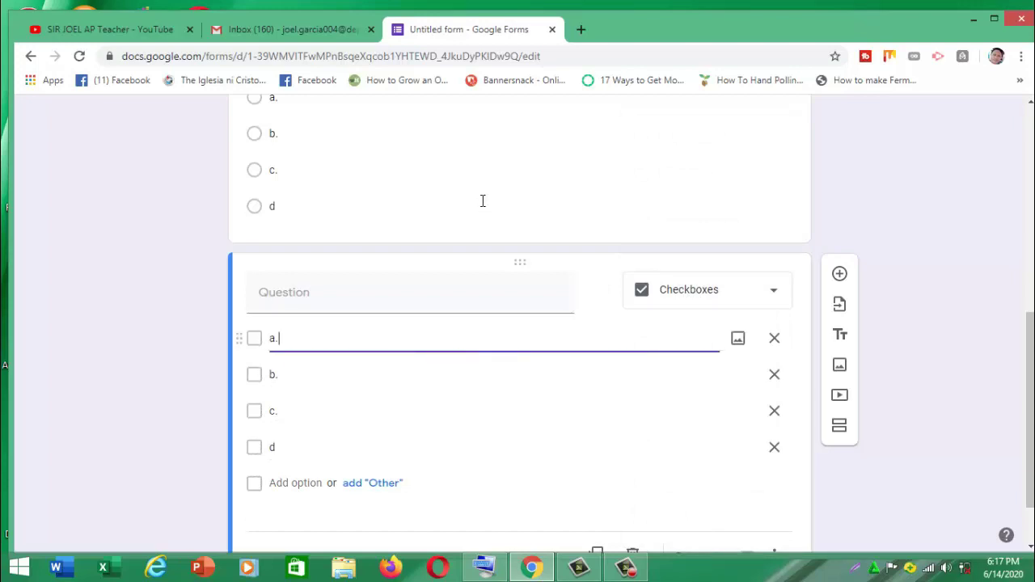
pyautogui.press('BackSpace')
pyautogui.press('BackSpace')
pyautogui.press('Tab')
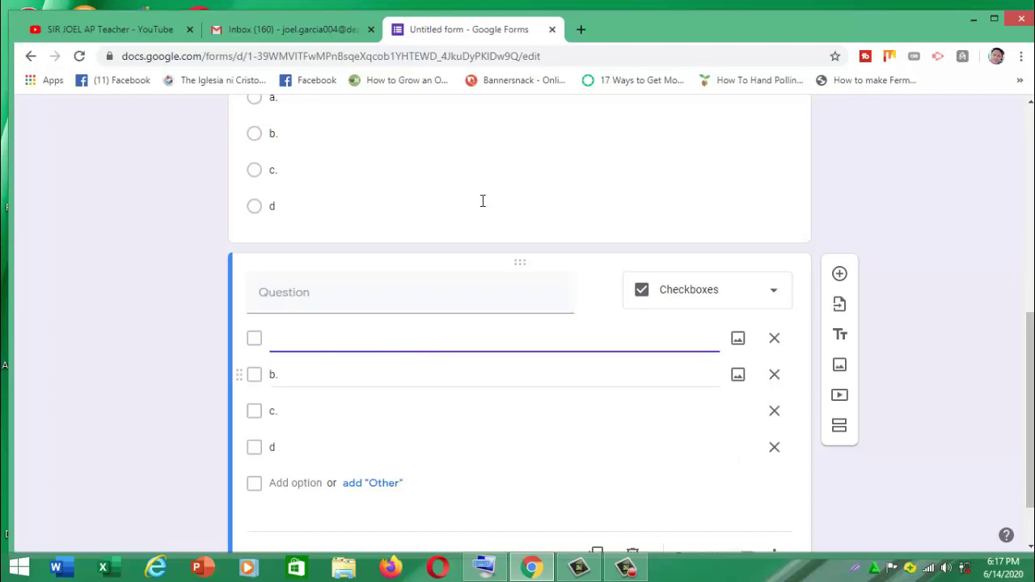
pyautogui.press('BackSpace')
pyautogui.press('Tab')
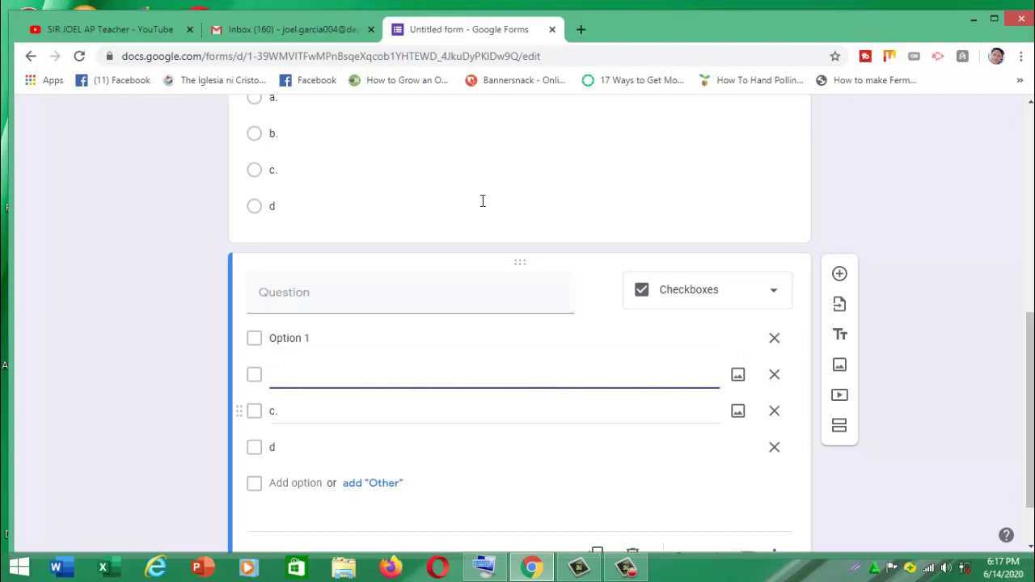
pyautogui.press('BackSpace')
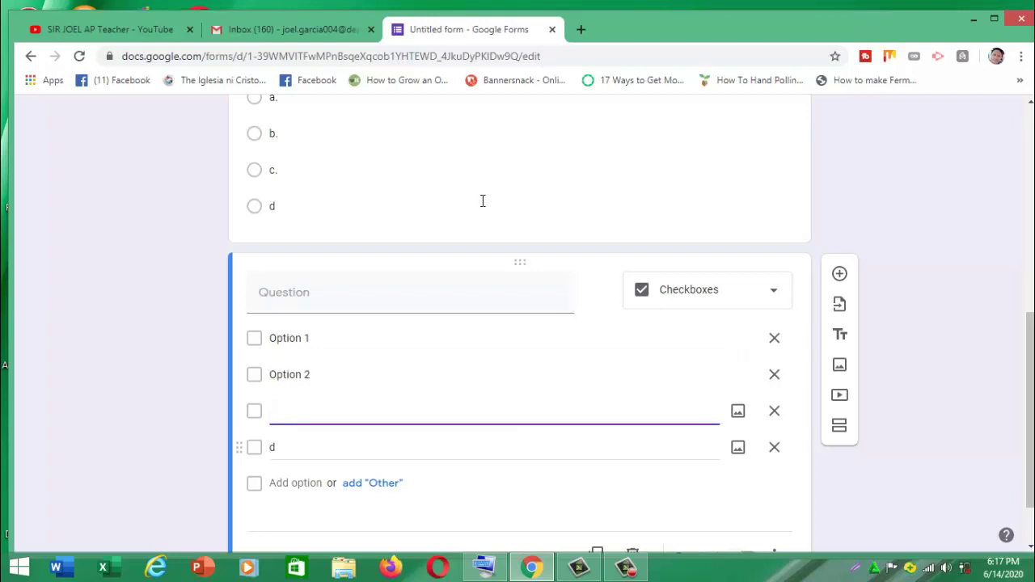
pyautogui.press('Tab')
pyautogui.press('BackSpace')
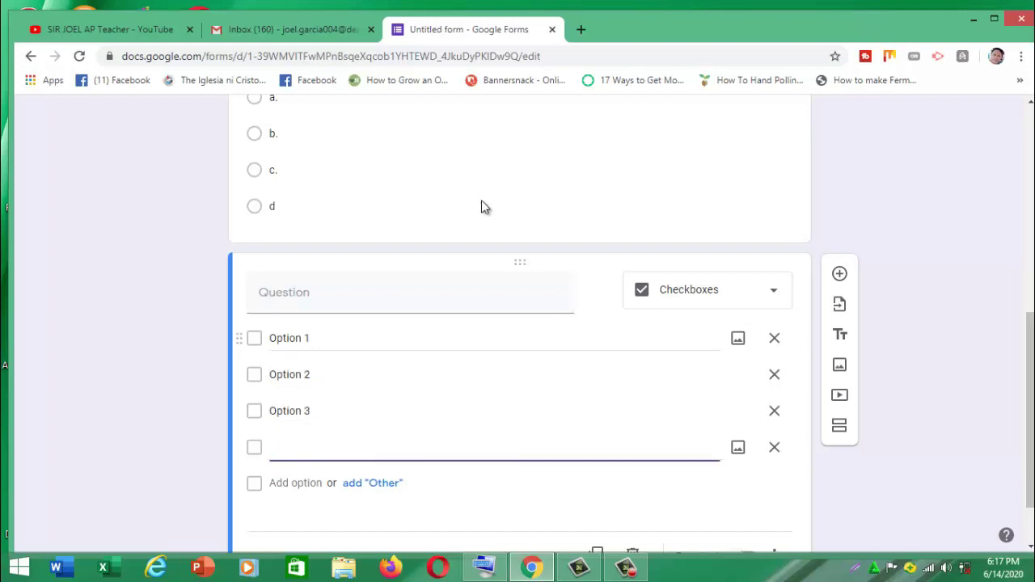
# Enter "kahulugan" and "katuturan" as the first two answer choices of the checkbox question.
pyautogui.press('Up')
pyautogui.press('Up')
pyautogui.press('Up')
pyautogui.press('BackSpace')
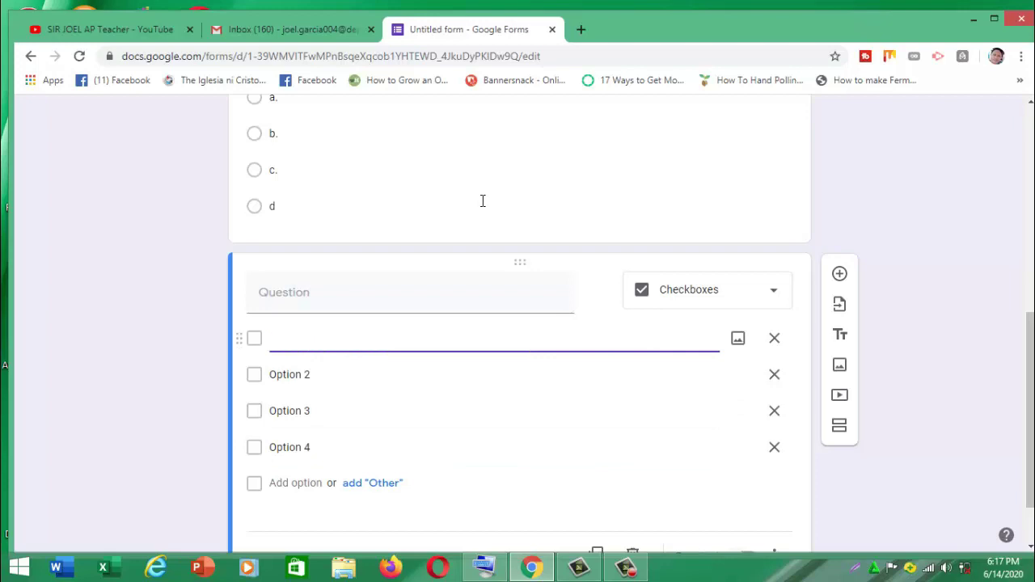
pyautogui.write('kahulugab')
pyautogui.press('Return')
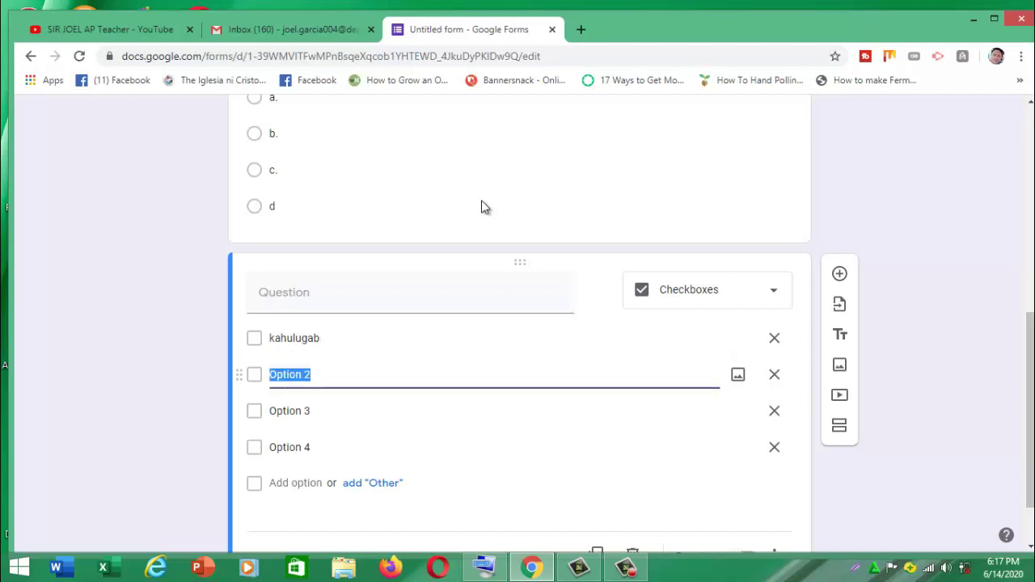
pyautogui.write('katutu')
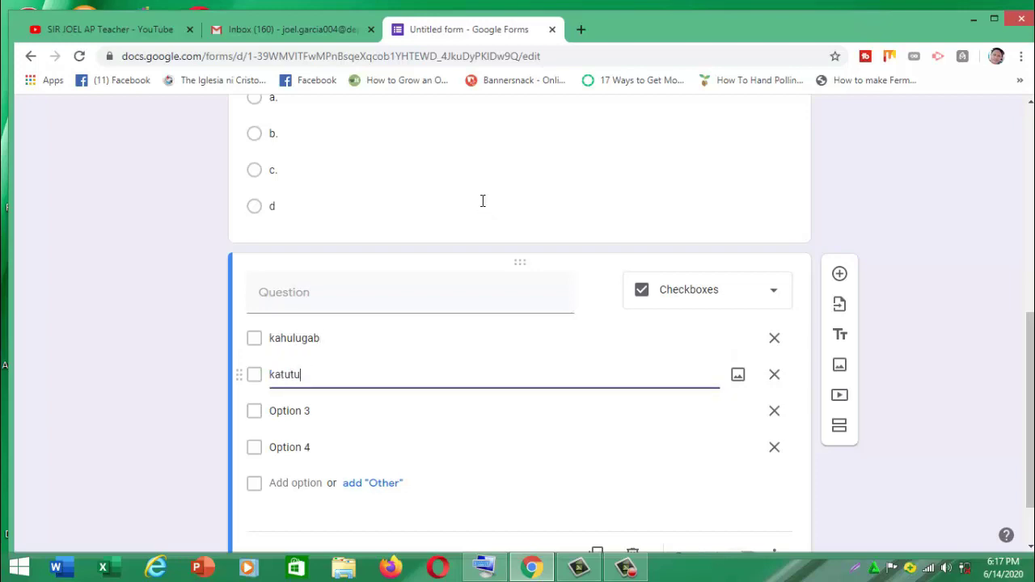
pyautogui.write('ran')
pyautogui.hotkey('shift', 'Tab')
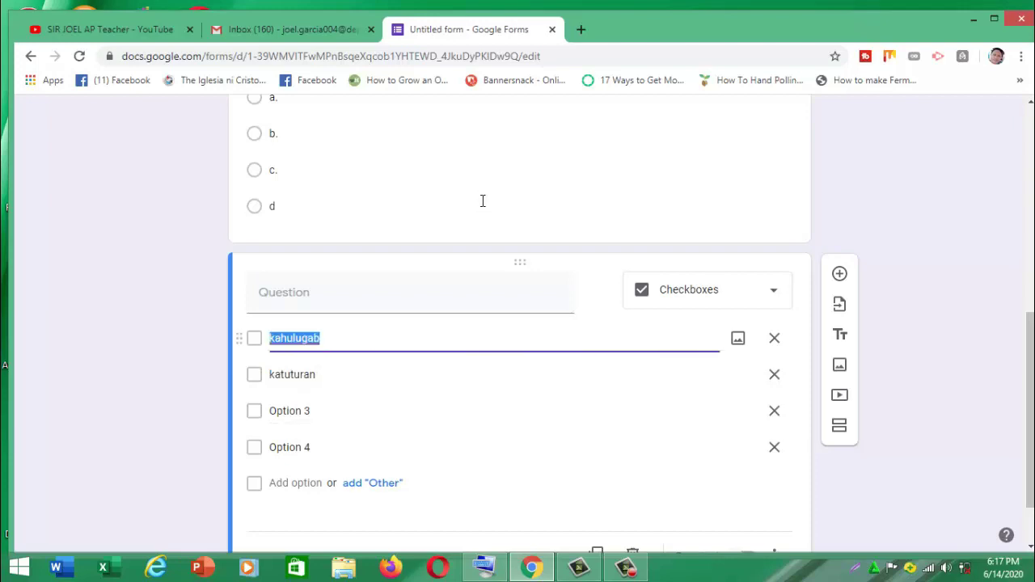
pyautogui.press('Right')
pyautogui.press('BackSpace')
pyautogui.write('n')
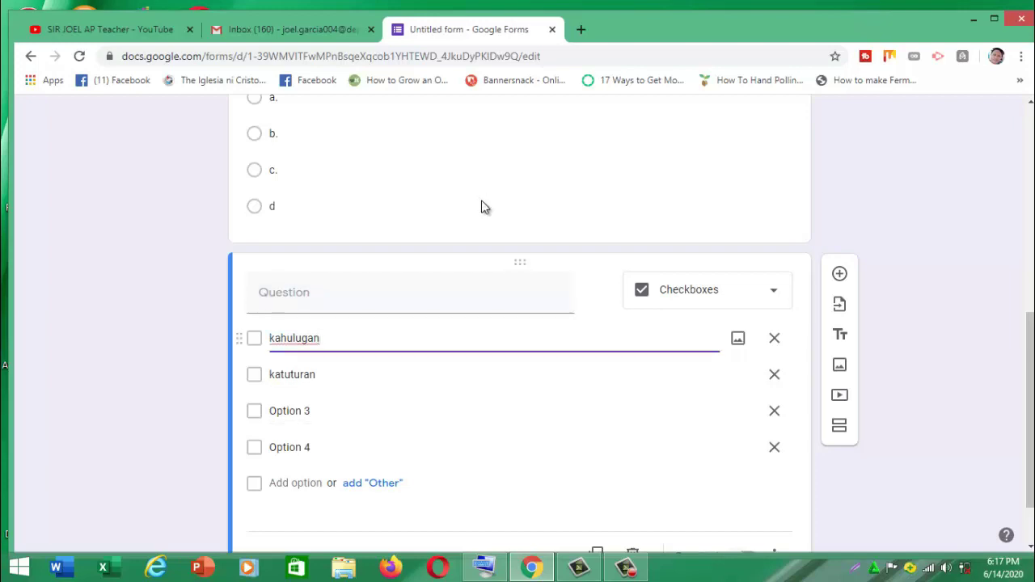
# Duplicate the checkbox question as a Dropdown question and enter "5.tanong" as its text.
pyautogui.scroll(-1, 481, 208)
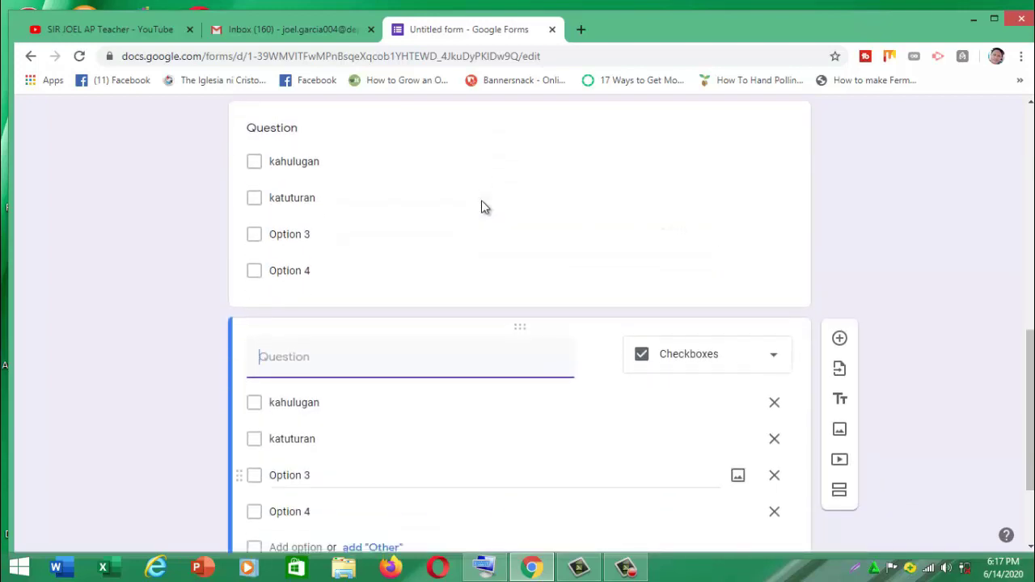
pyautogui.press('Tab')
pyautogui.press('Tab')
pyautogui.press('Return')
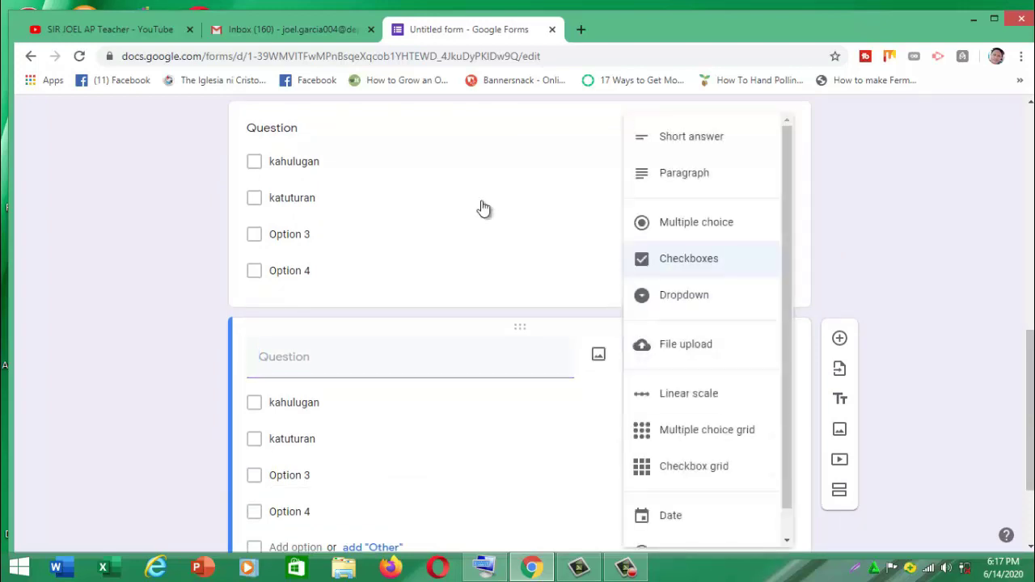
pyautogui.press('Down')
pyautogui.press('Return')
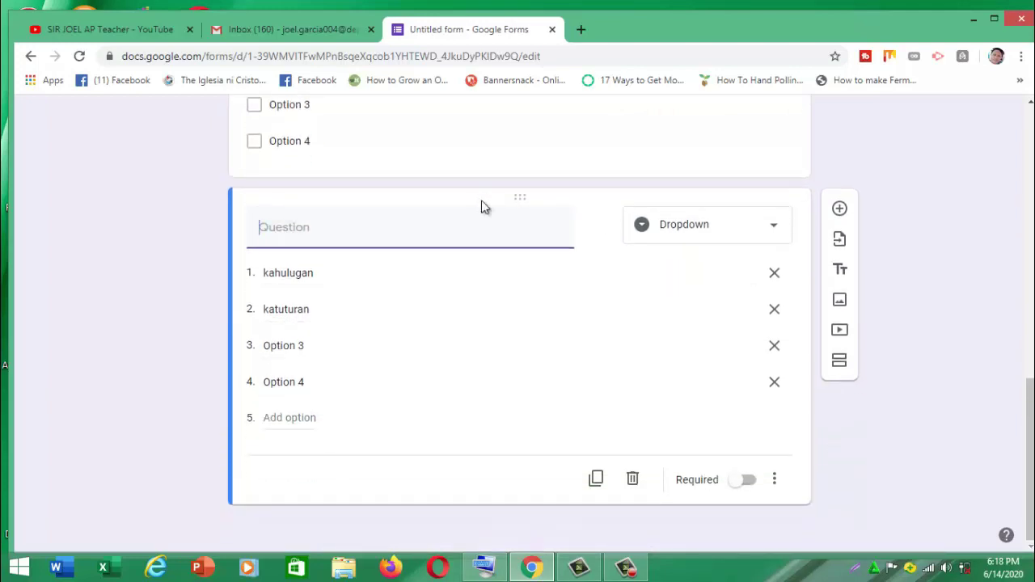
pyautogui.write('5.tanong')
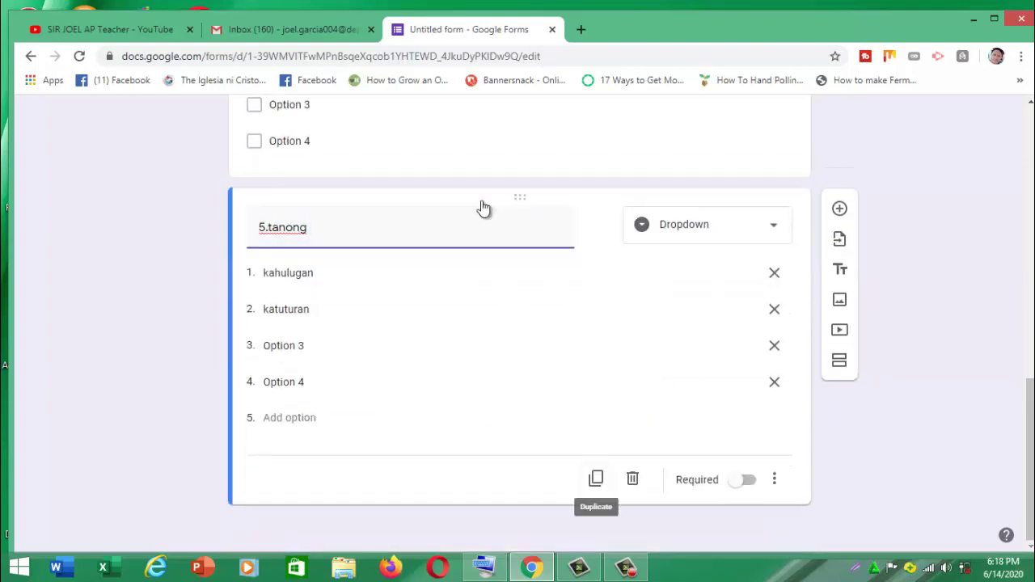
# Duplicate the dropdown question "5.tanong" and set the copy's question type to Short answer.
pyautogui.press('Return')
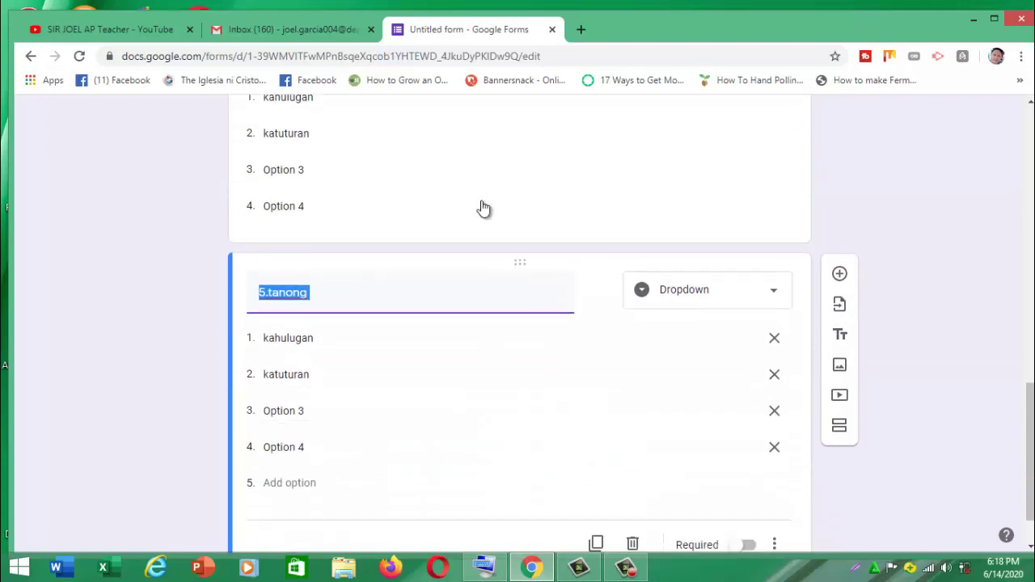
pyautogui.click(708, 289)
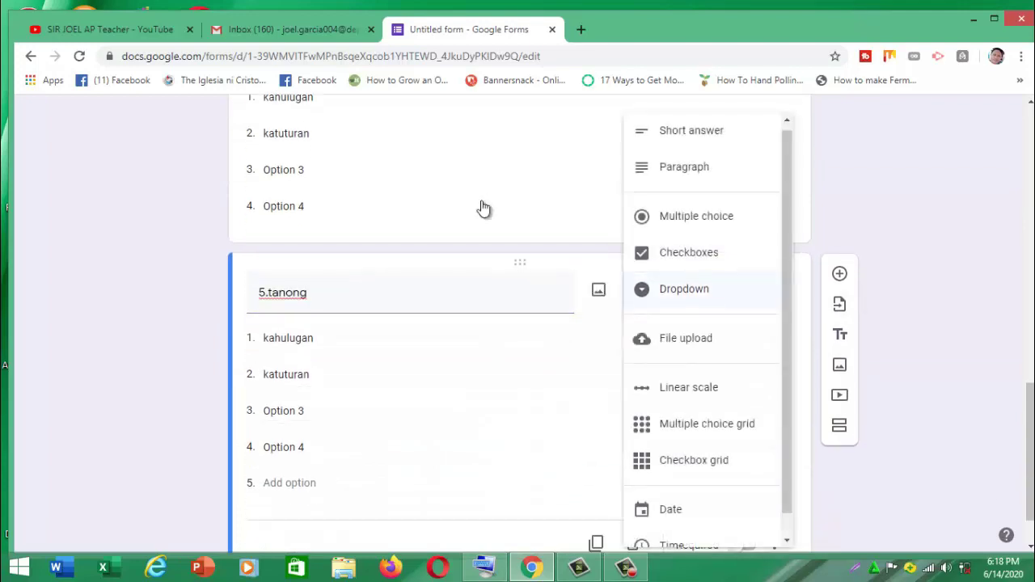
pyautogui.press('Up')
pyautogui.press('Up')
pyautogui.press('Up')
pyautogui.press('Up')
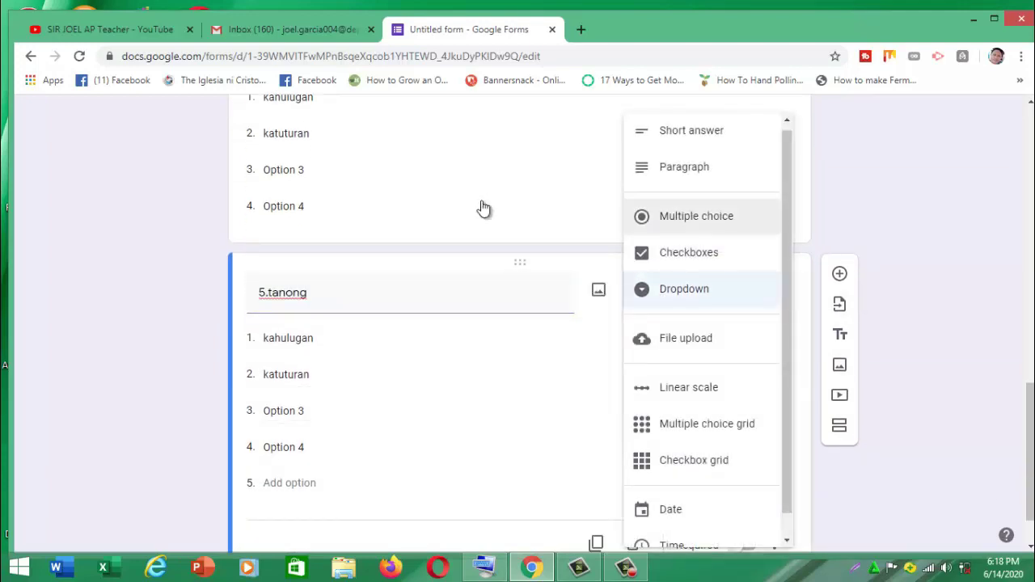
pyautogui.press('Return')
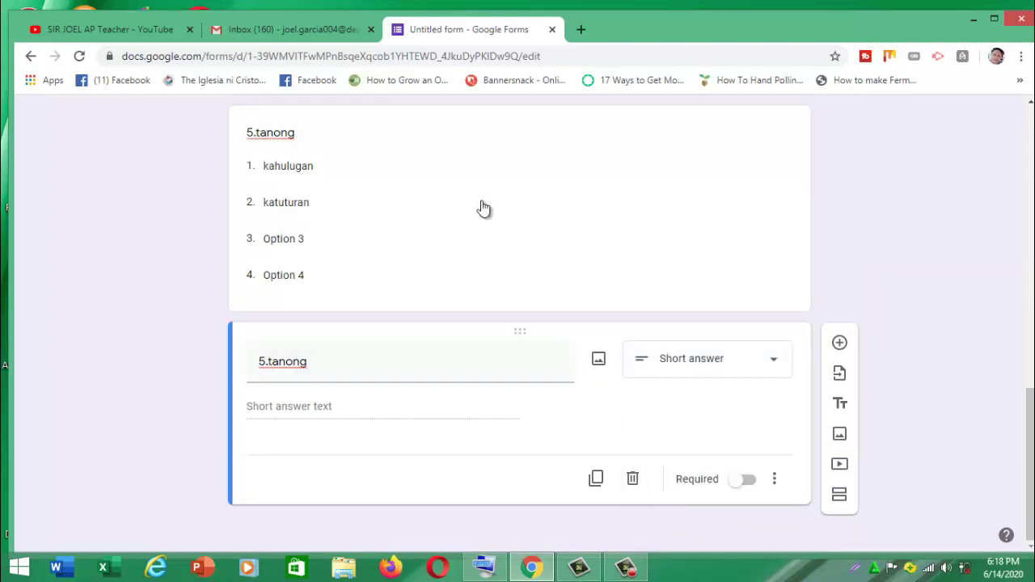
# Duplicate the short-answer question and set the copy's question type to Paragraph.
pyautogui.press('Return')
pyautogui.press('Escape')
pyautogui.press('Tab')
pyautogui.press('Return')
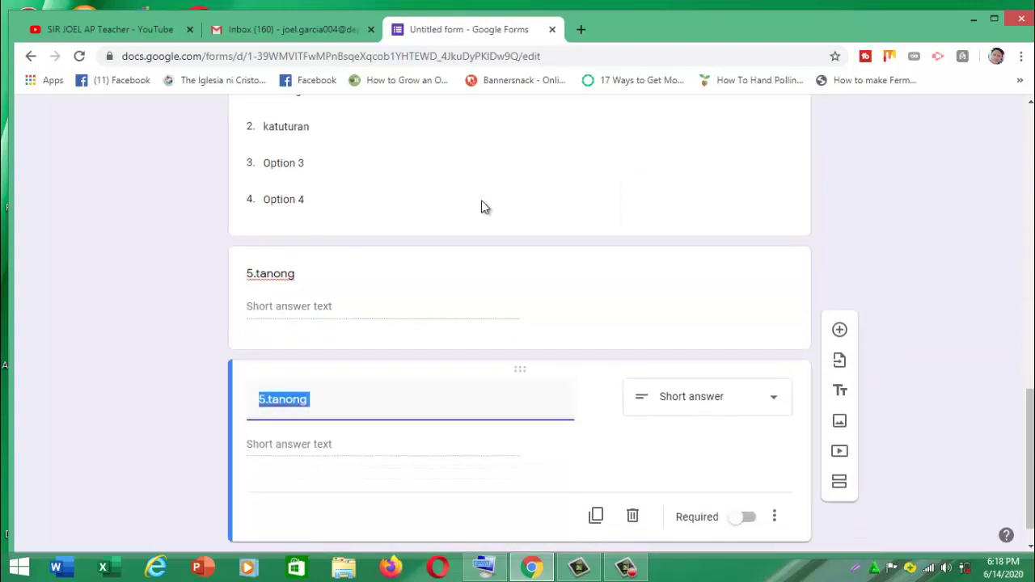
pyautogui.press('Tab')
pyautogui.press('Tab')
pyautogui.press('Return')
pyautogui.press('c')
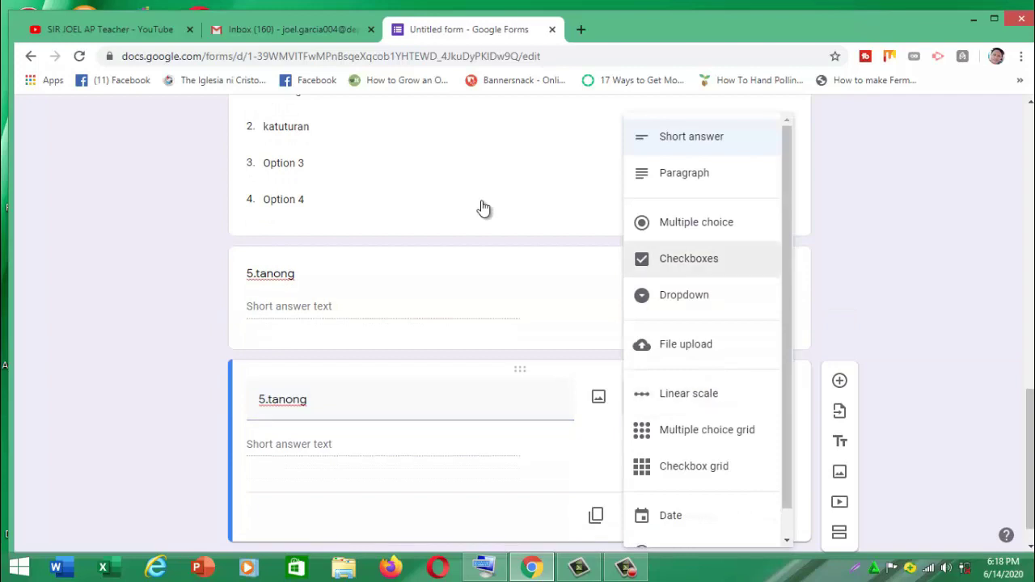
pyautogui.press('Up')
pyautogui.press('Up')
pyautogui.press('Return')
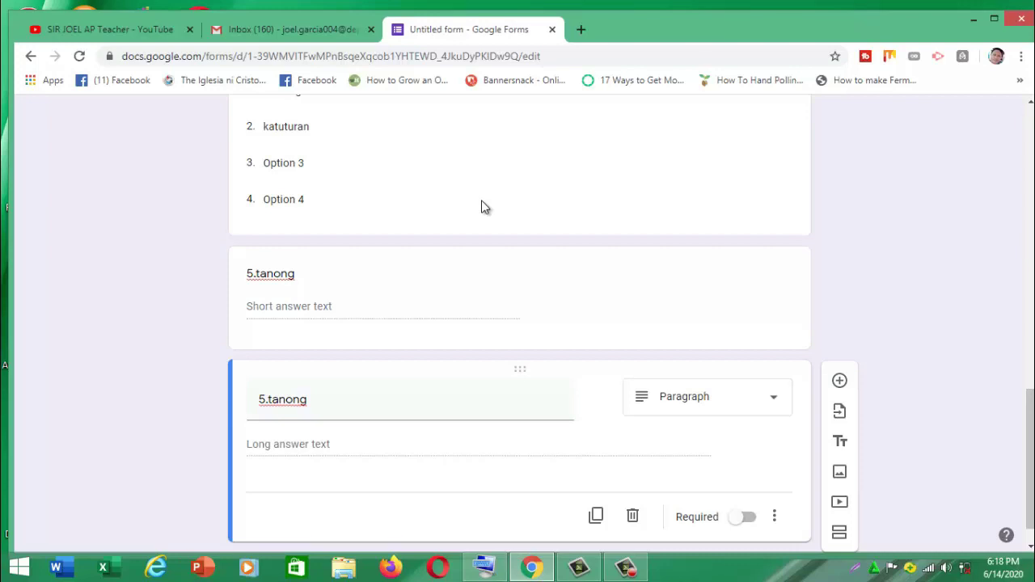
# Check the paragraph question's extra options and make the question required.
pyautogui.press('Tab')
pyautogui.press('Return')
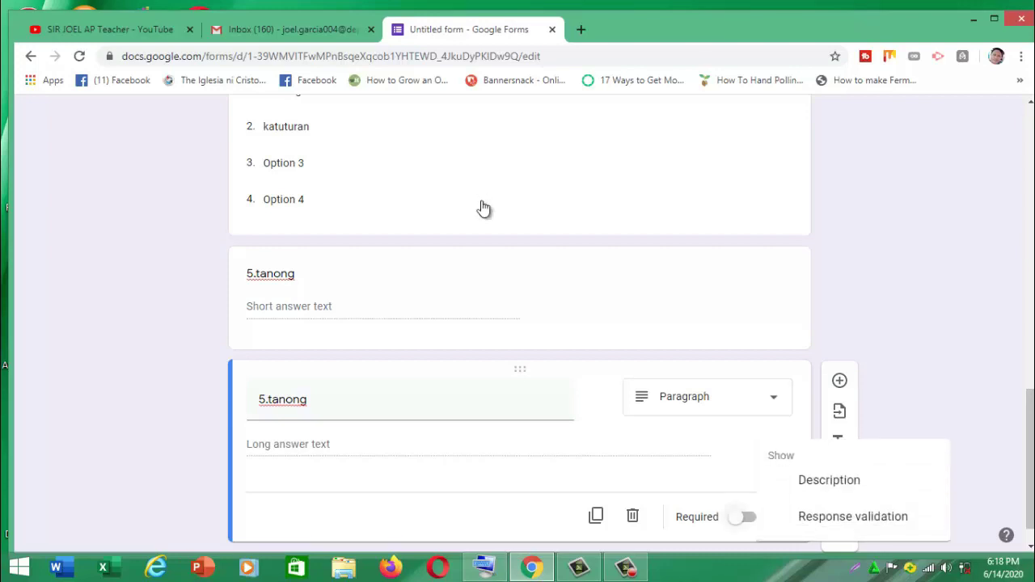
pyautogui.press('Escape')
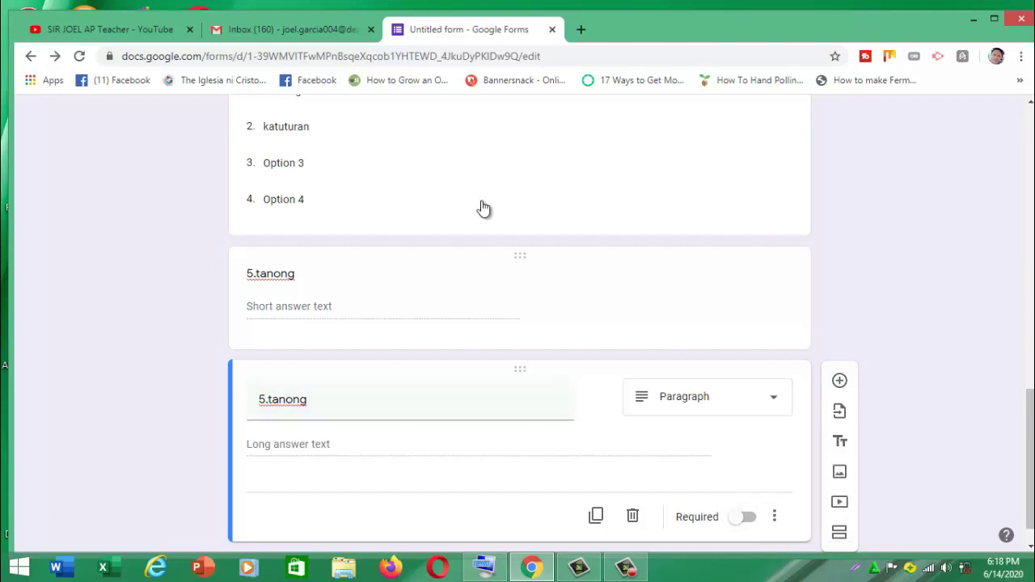
pyautogui.press('space')
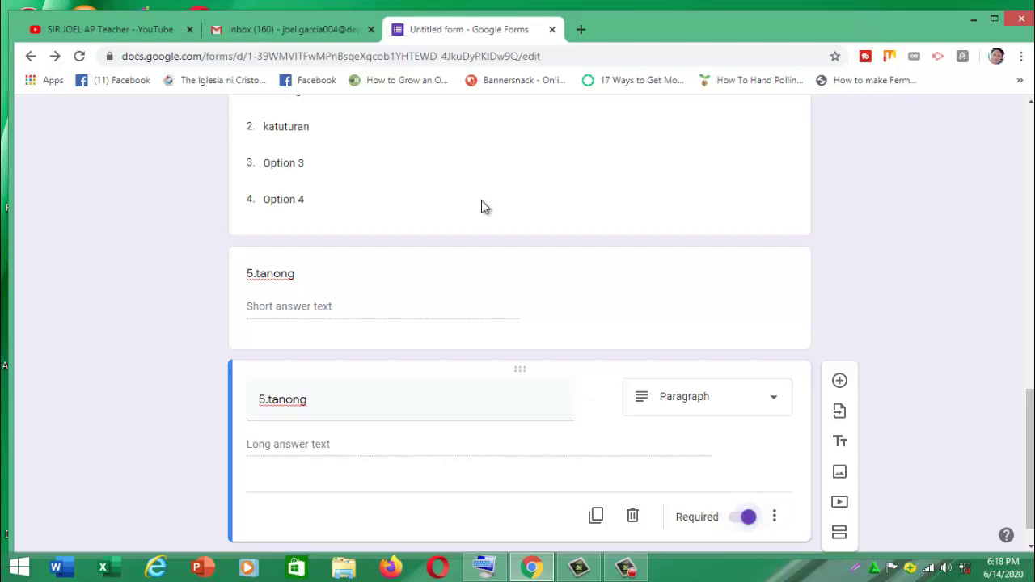
# Review the quiz from its title to its last question, including the source choices for inserting an image.
pyautogui.scroll(15, 482, 209)
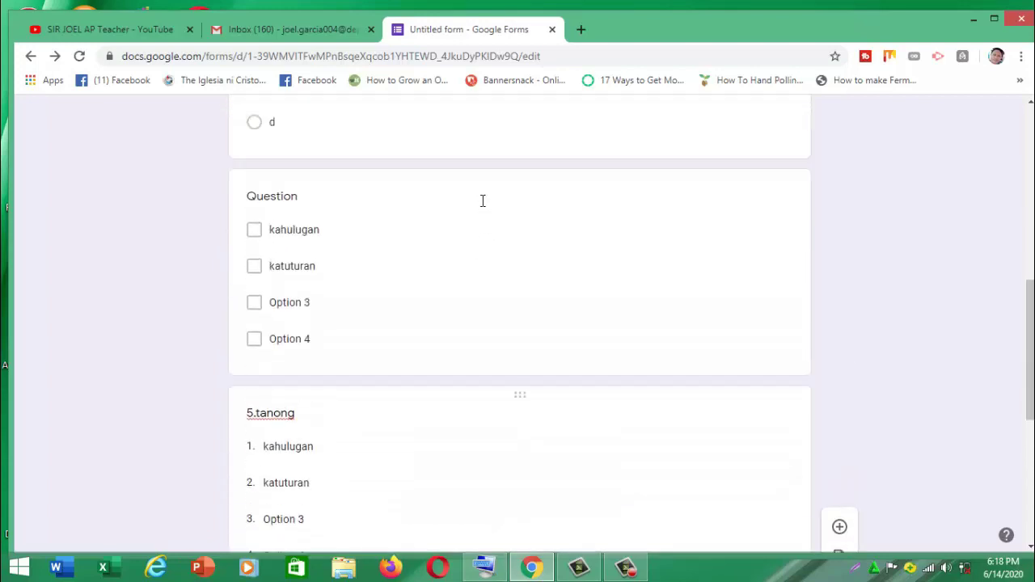
pyautogui.scroll(2, 482, 202)
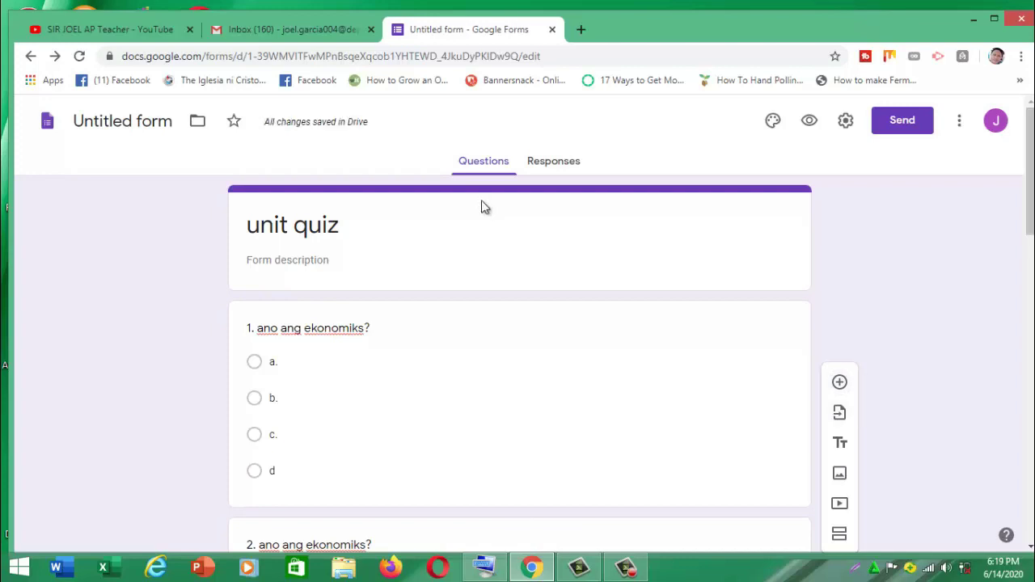
pyautogui.scroll(-3, 483, 208)
pyautogui.scroll(1, 483, 208)
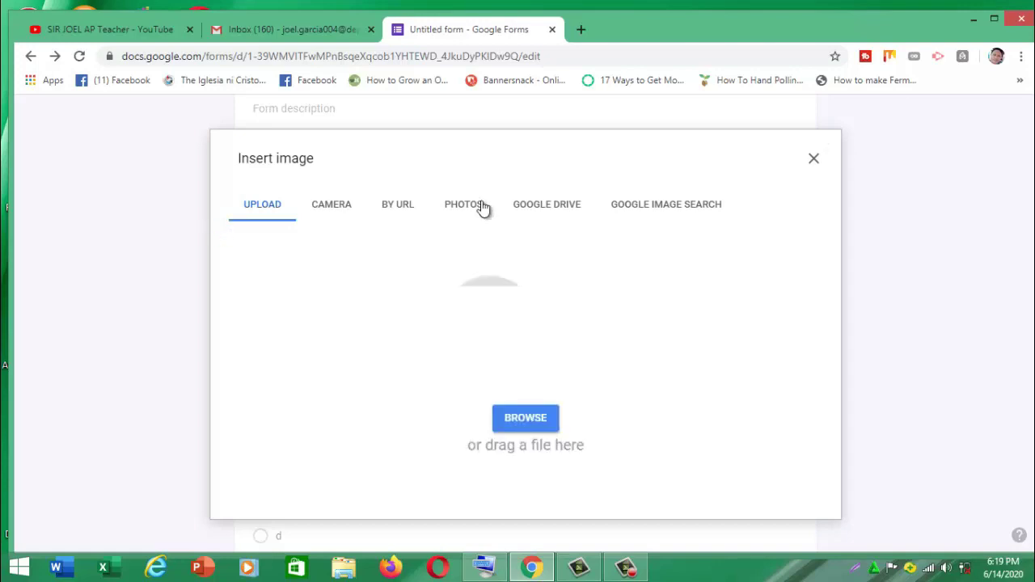
pyautogui.press('Escape')
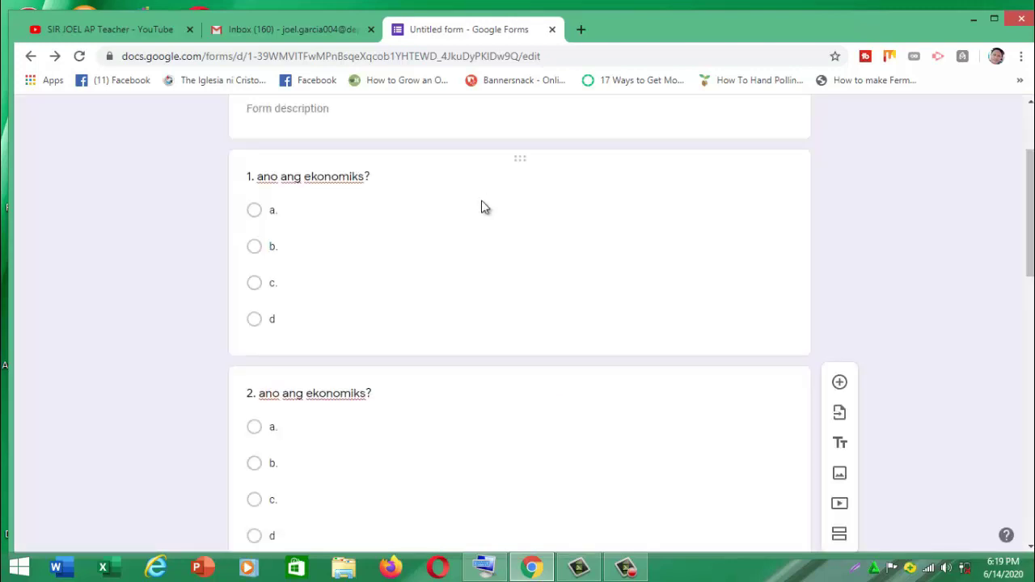
pyautogui.scroll(-1, 483, 207)
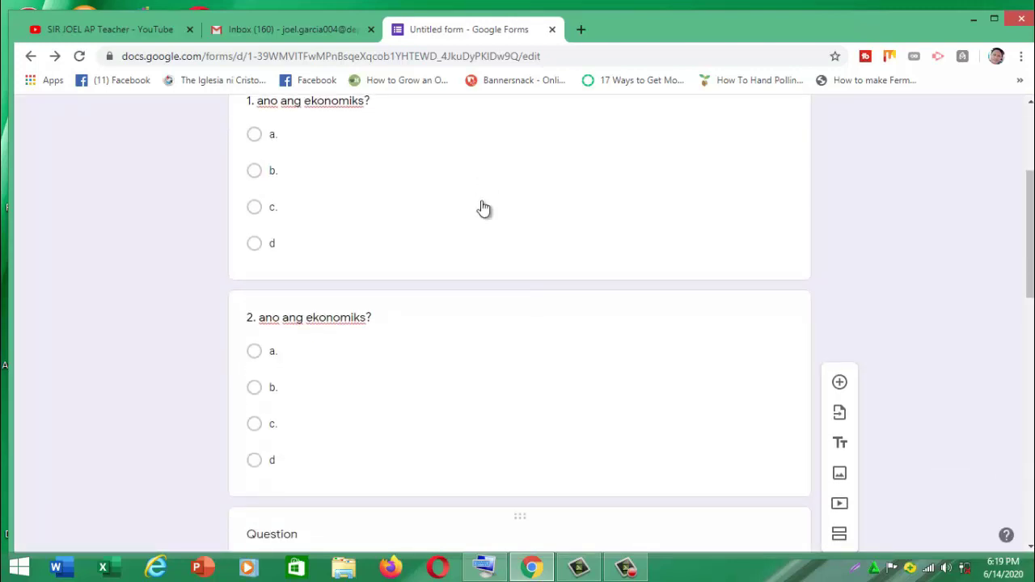
pyautogui.scroll(-1, 483, 207)
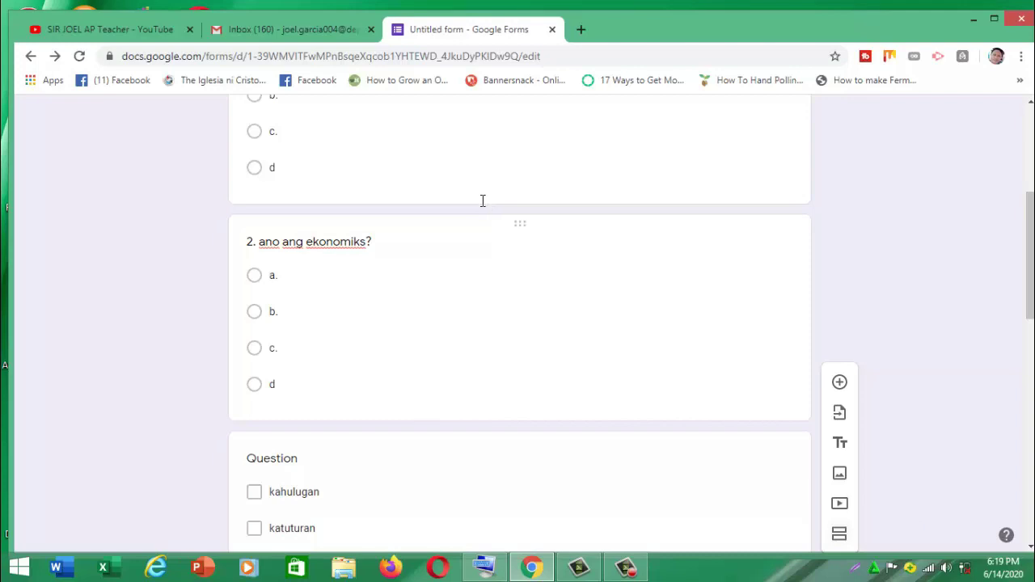
pyautogui.scroll(-6, 483, 207)
pyautogui.scroll(-4, 483, 207)
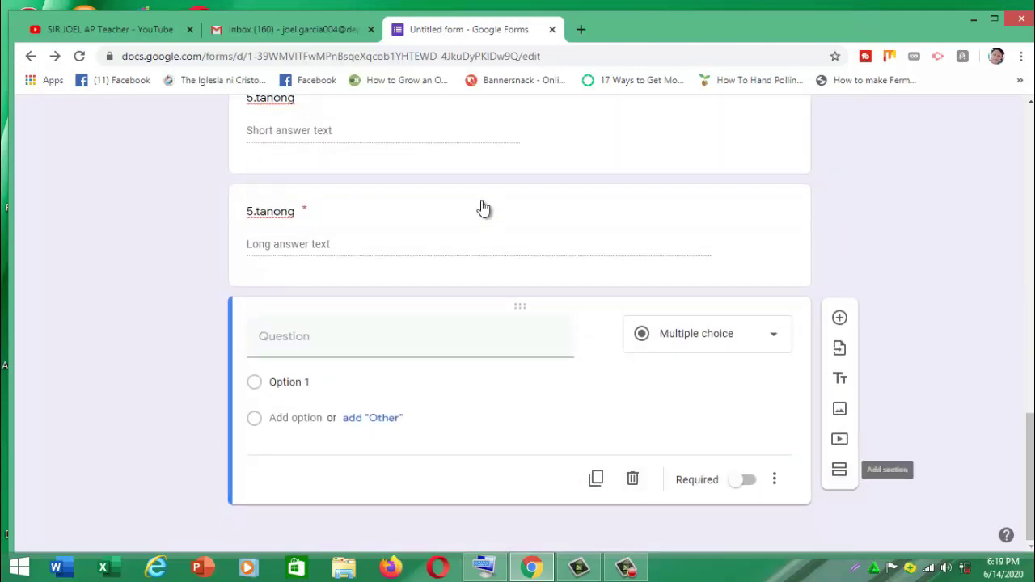
# Open the unit quiz's sending options, check the email fields and collection setting, and close them without sending.
pyautogui.scroll(15, 483, 207)
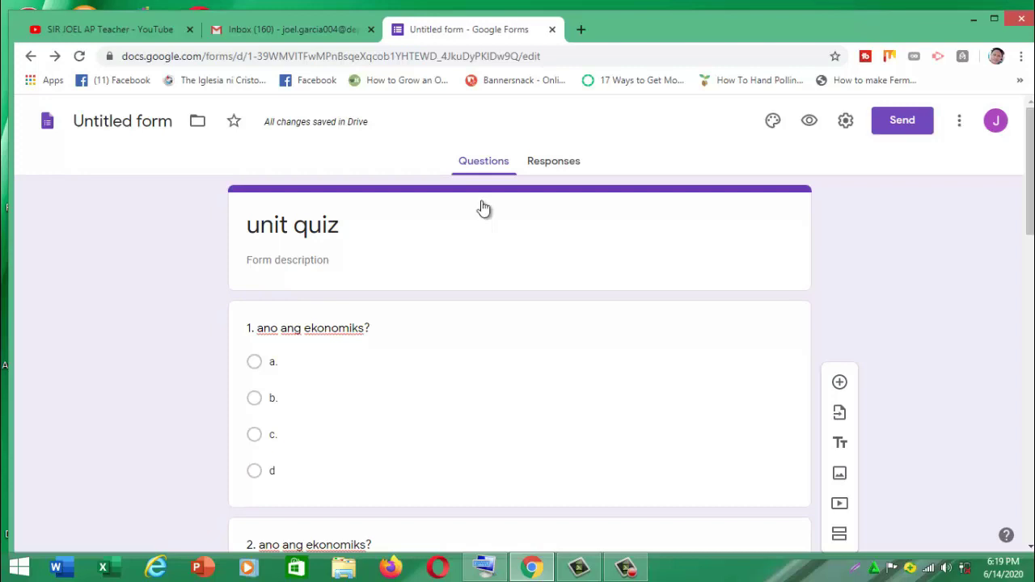
pyautogui.press('Return')
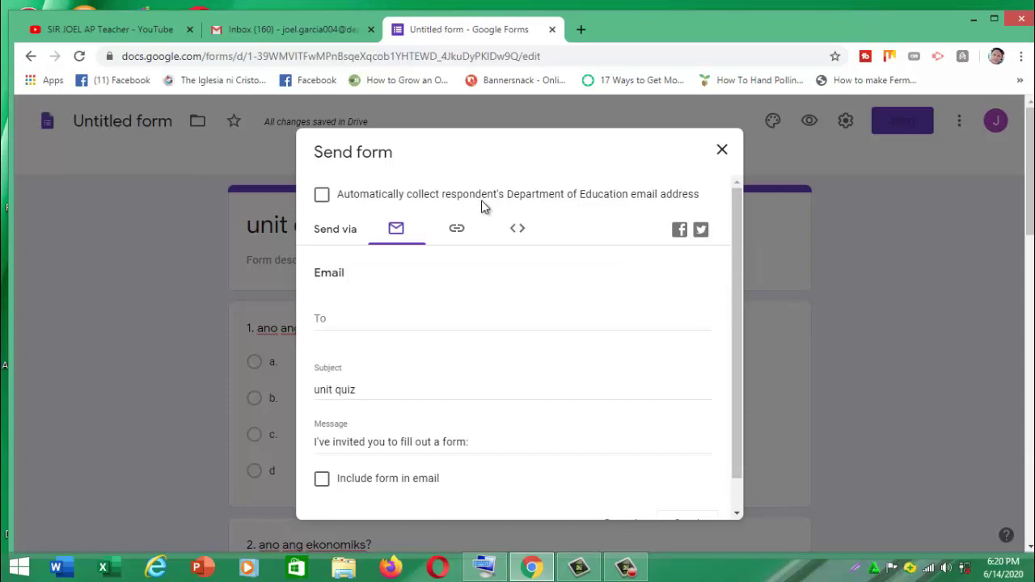
pyautogui.scroll(-1, 483, 204)
pyautogui.scroll(-2, 483, 201)
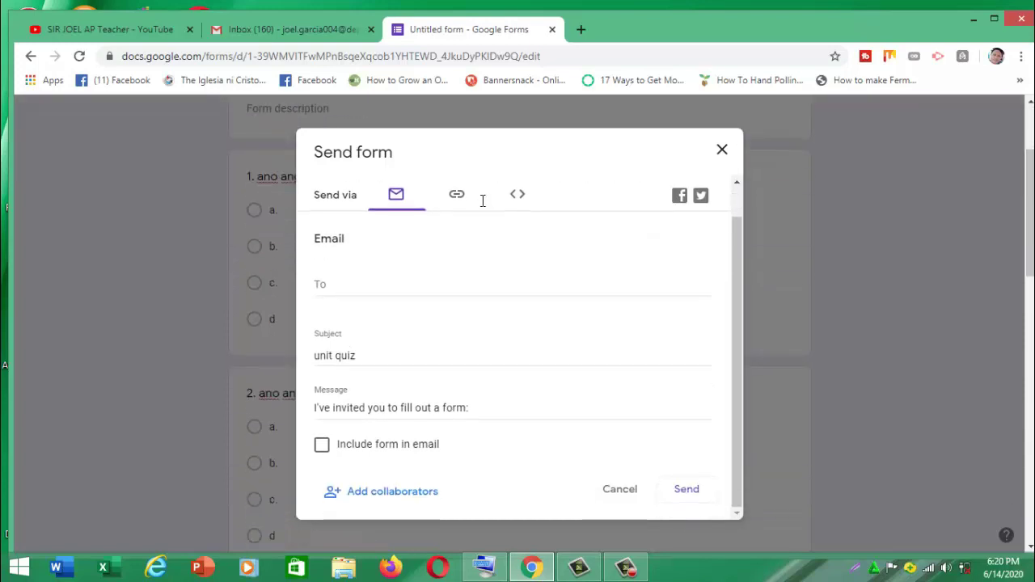
pyautogui.scroll(1, 483, 201)
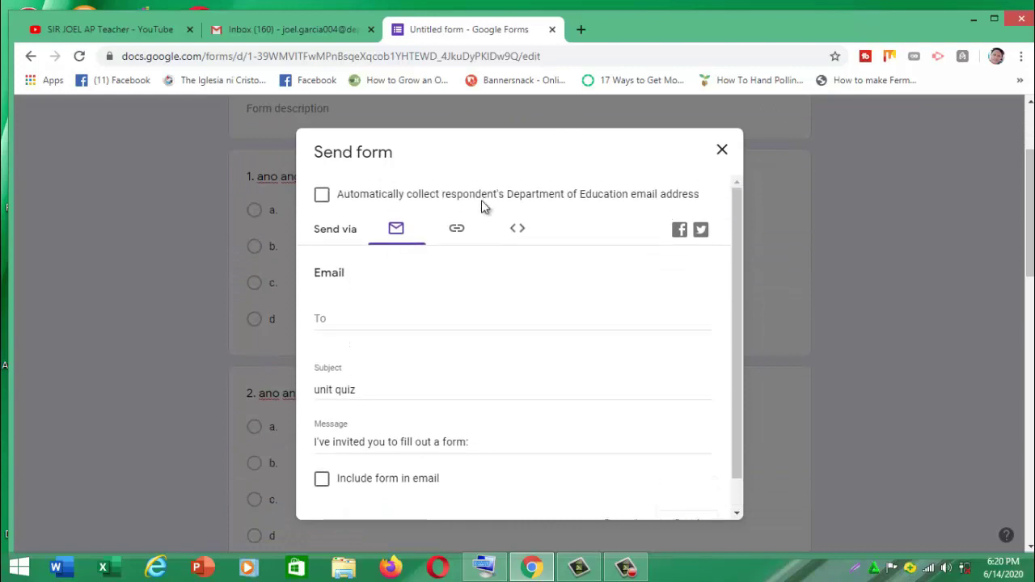
pyautogui.press('Escape')
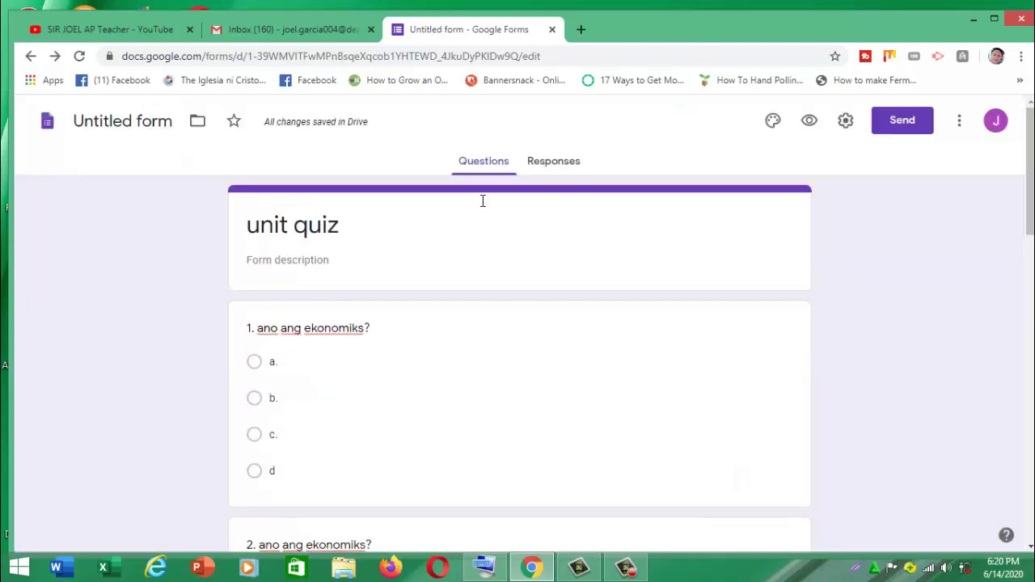
# Check the form's responses and open a preview of the unit quiz as respondents see it.
pyautogui.press('Return')
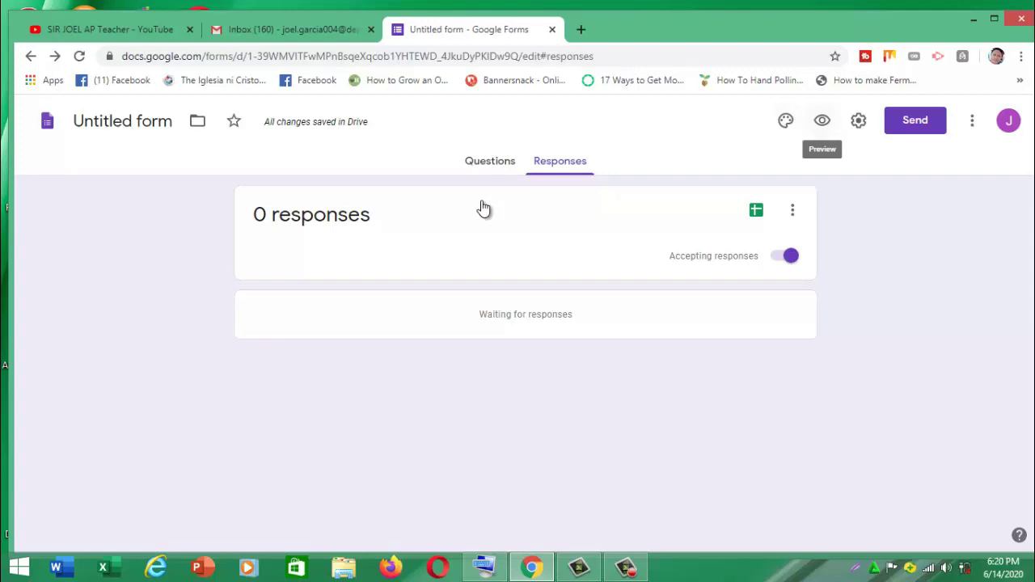
pyautogui.press('Tab')
pyautogui.hotkey('shift', 'Tab')
pyautogui.press('Return')
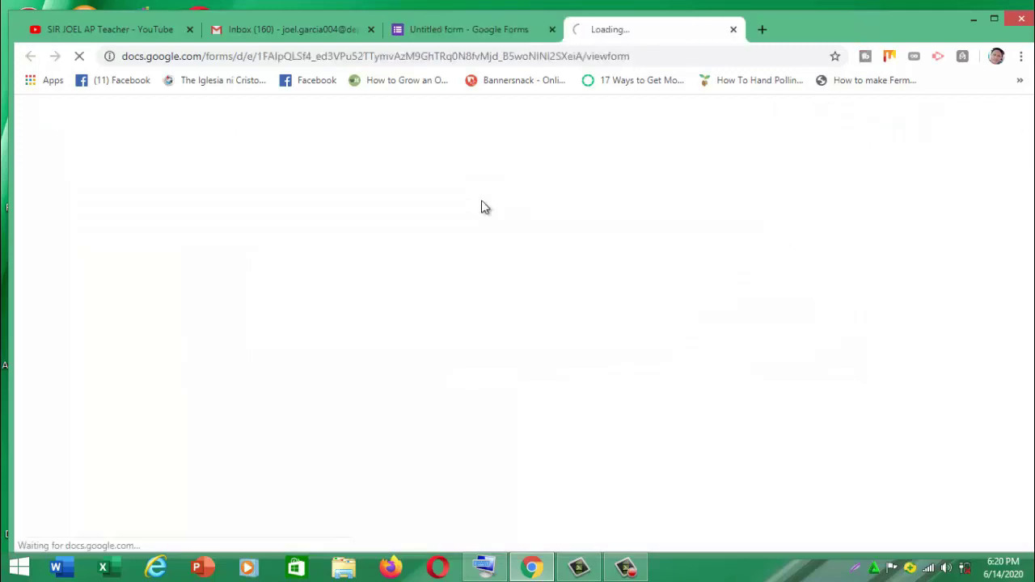
pyautogui.hotkey('ctrl', 'shift', 'Tab')
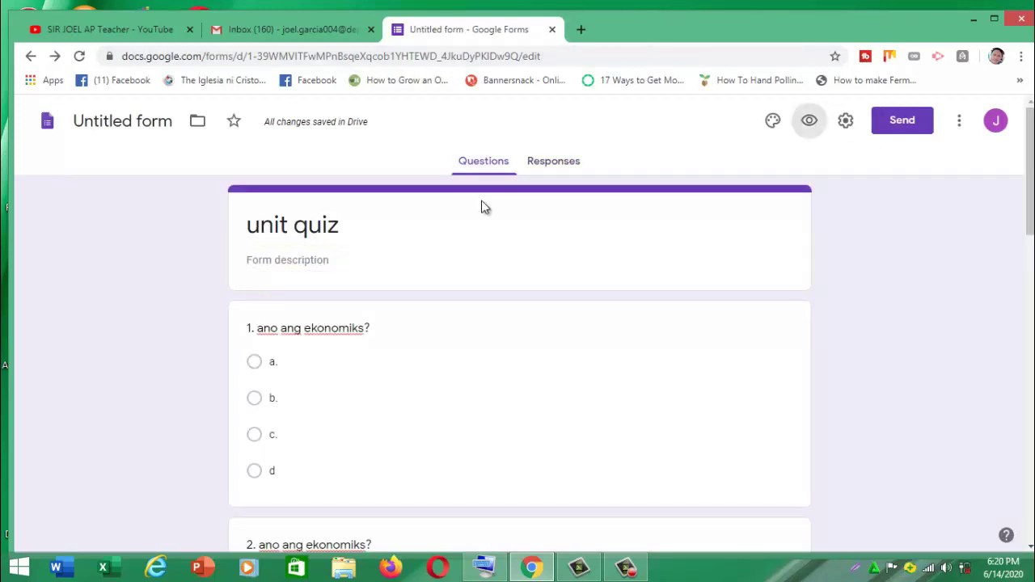
pyautogui.press('Return')
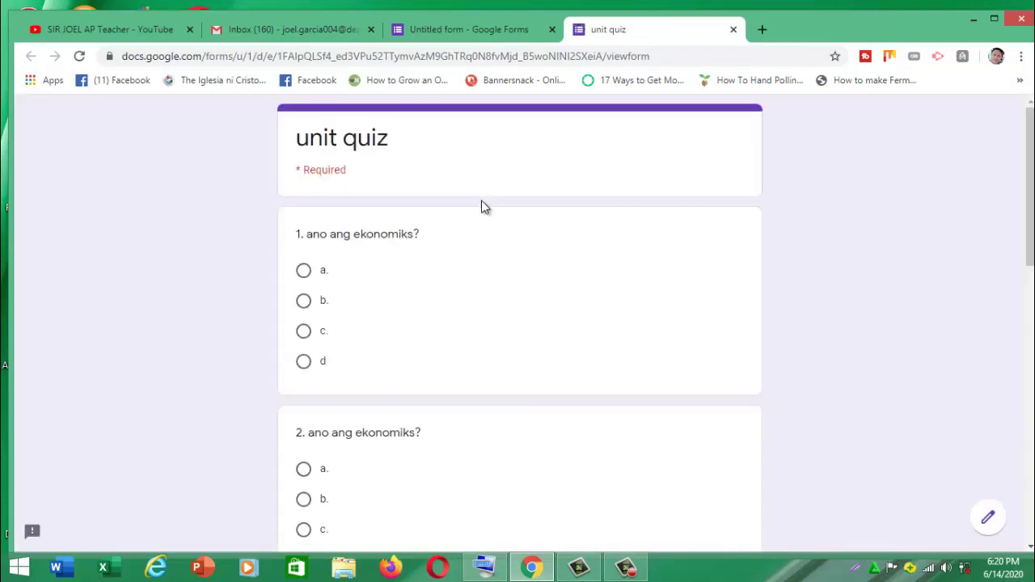
# Review the previewed questions down to the Submit button, including the choices of the "5.tanong" dropdown.
pyautogui.scroll(-8, 482, 207)
pyautogui.scroll(2, 482, 207)
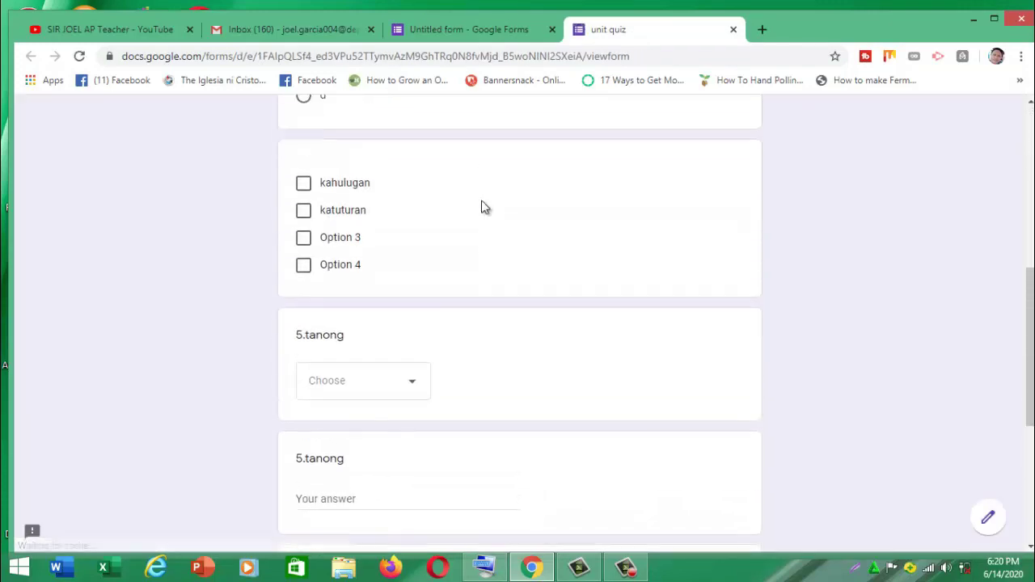
pyautogui.scroll(1, 482, 207)
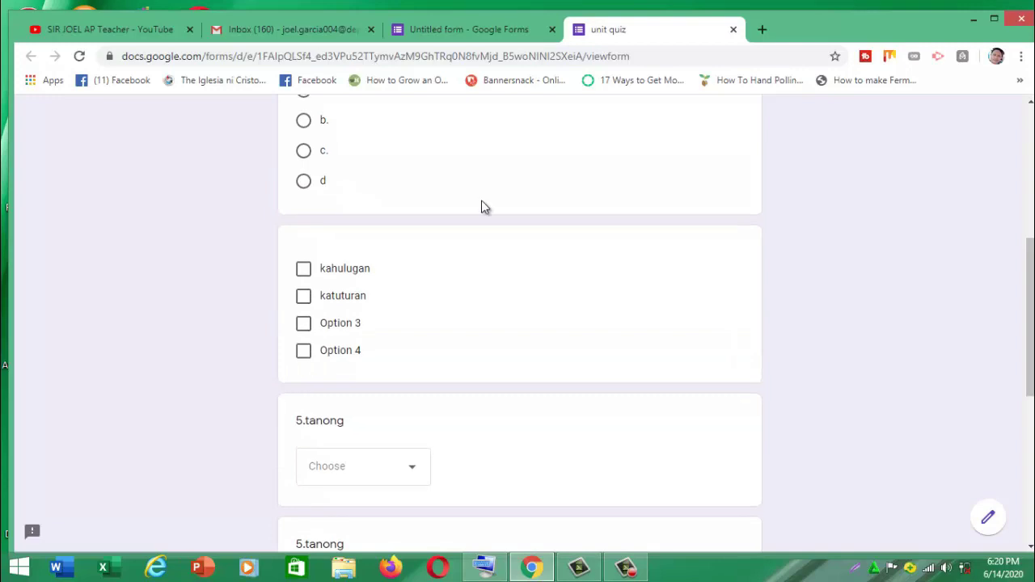
pyautogui.scroll(2, 483, 207)
pyautogui.scroll(-5, 482, 207)
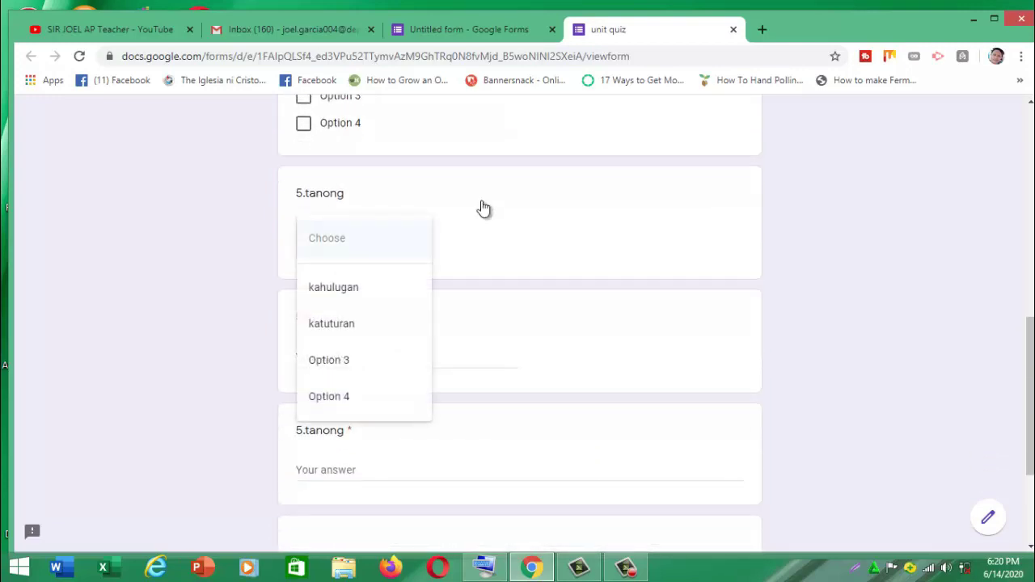
pyautogui.click(481, 207)
pyautogui.scroll(-1, 482, 207)
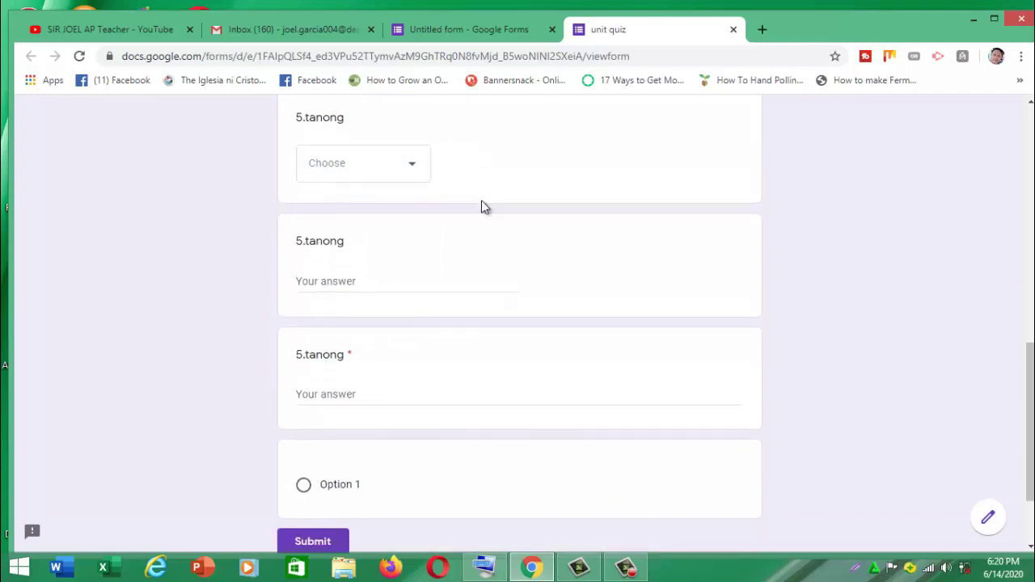
pyautogui.scroll(-2, 483, 204)
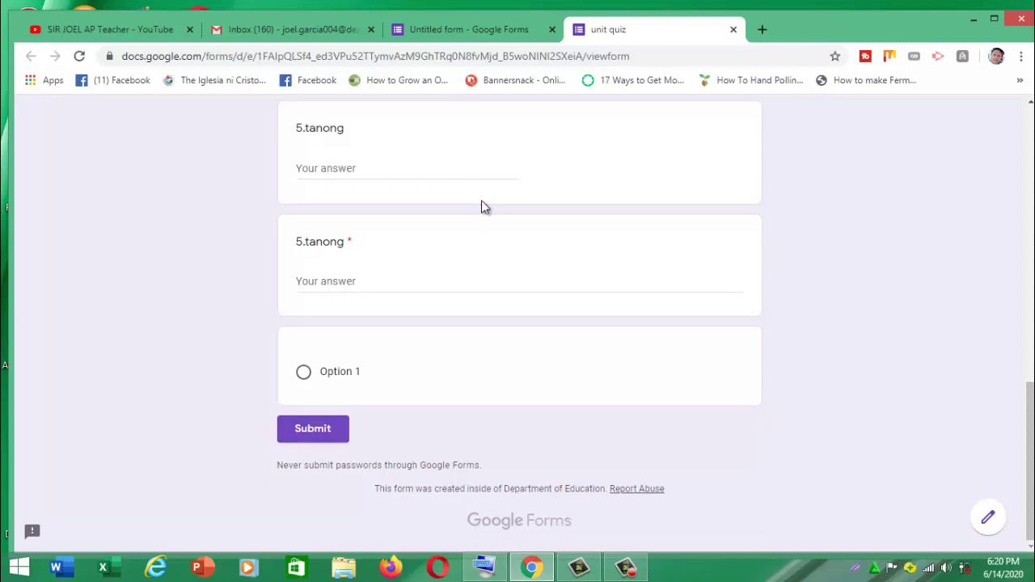
# Look through the whole quiz preview again from title to end and close the preview.
pyautogui.scroll(15, 482, 208)
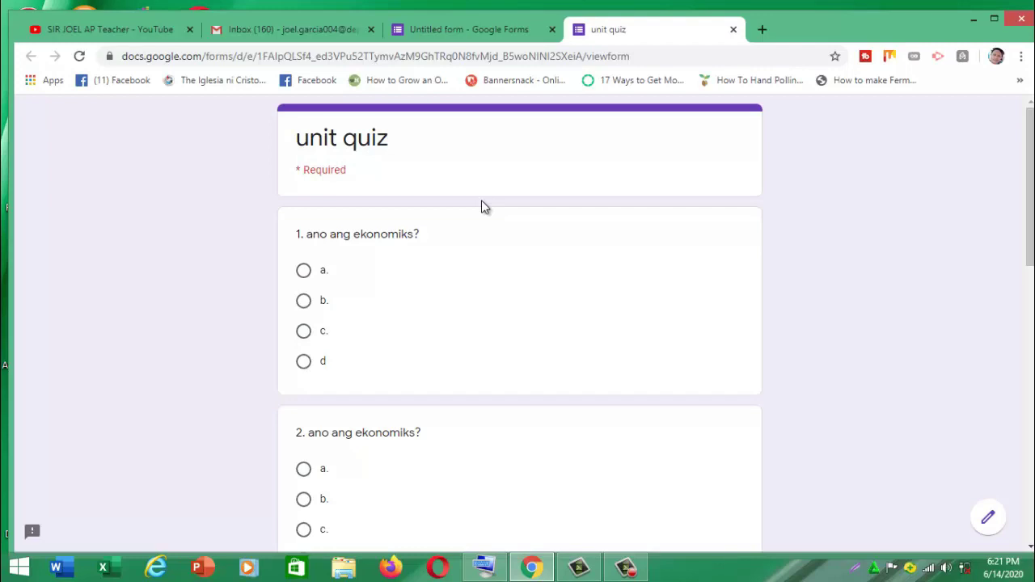
pyautogui.scroll(-15, 482, 207)
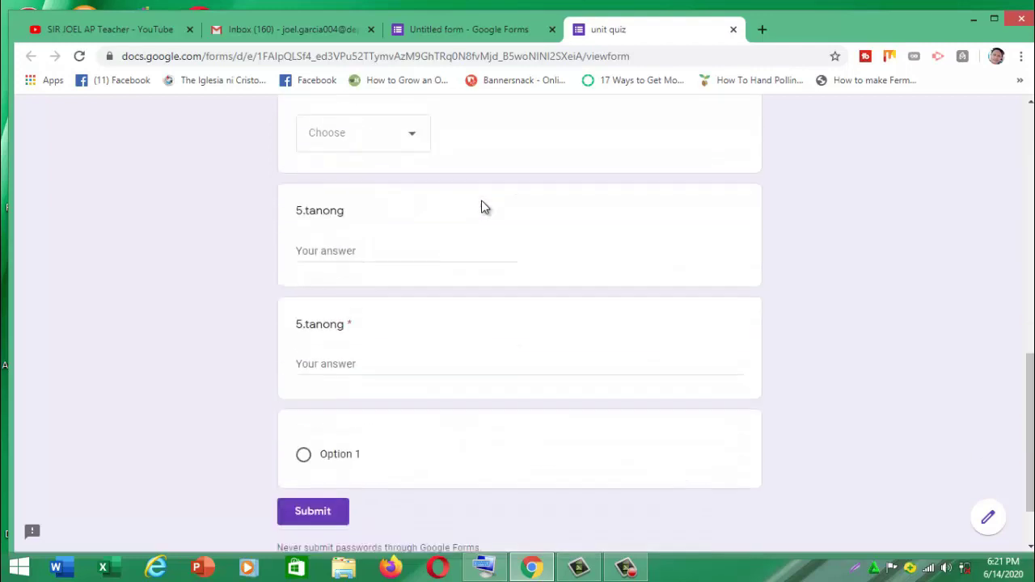
pyautogui.scroll(15, 481, 207)
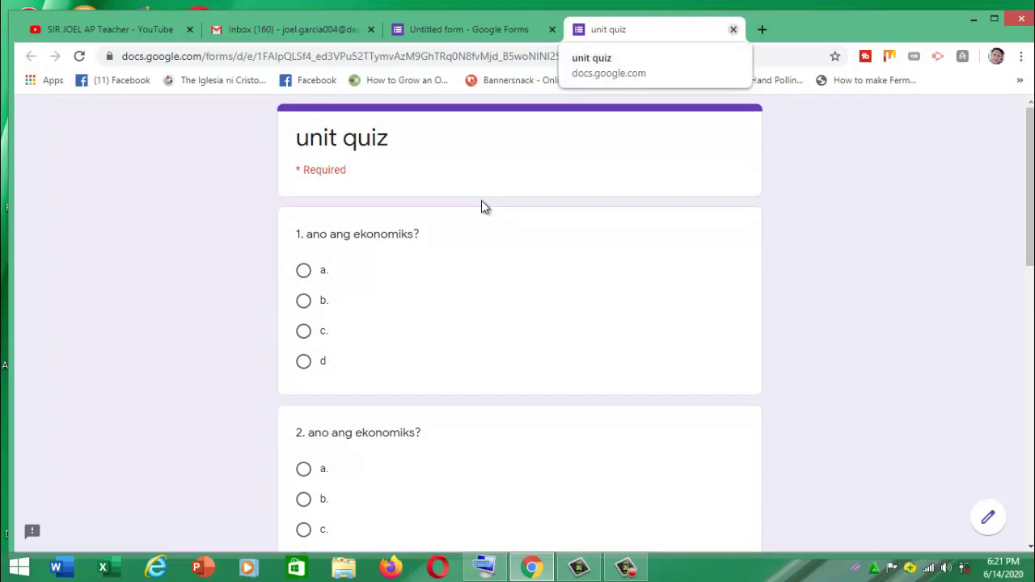
pyautogui.hotkey('ctrl', 'w')
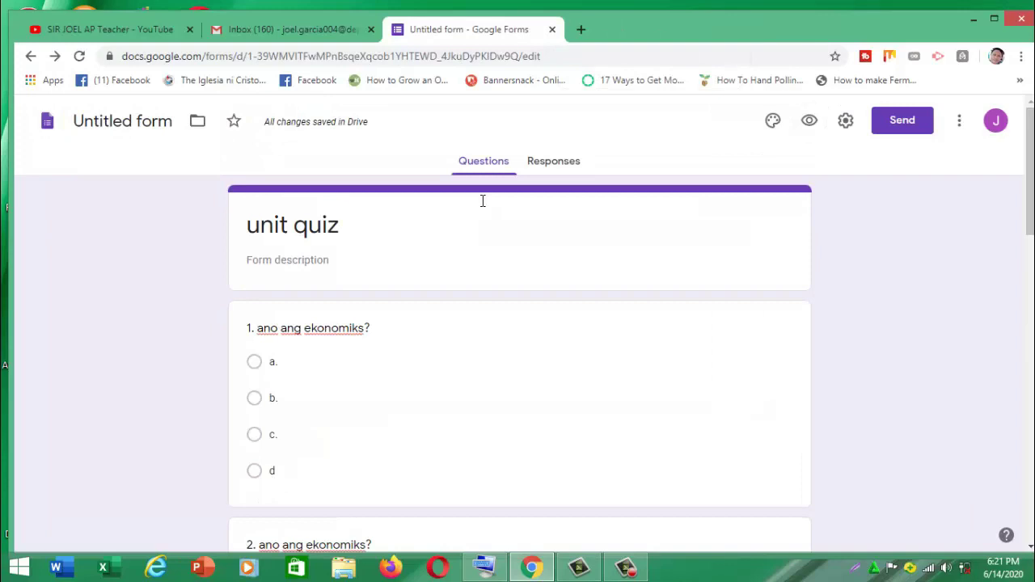
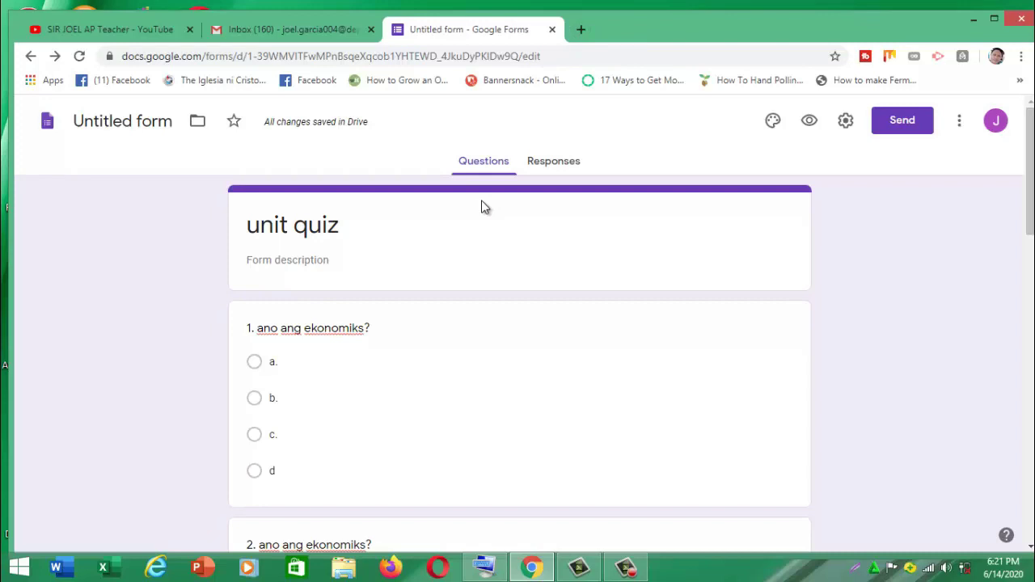
pyautogui.scroll(-6, 483, 202)
pyautogui.scroll(6, 483, 201)
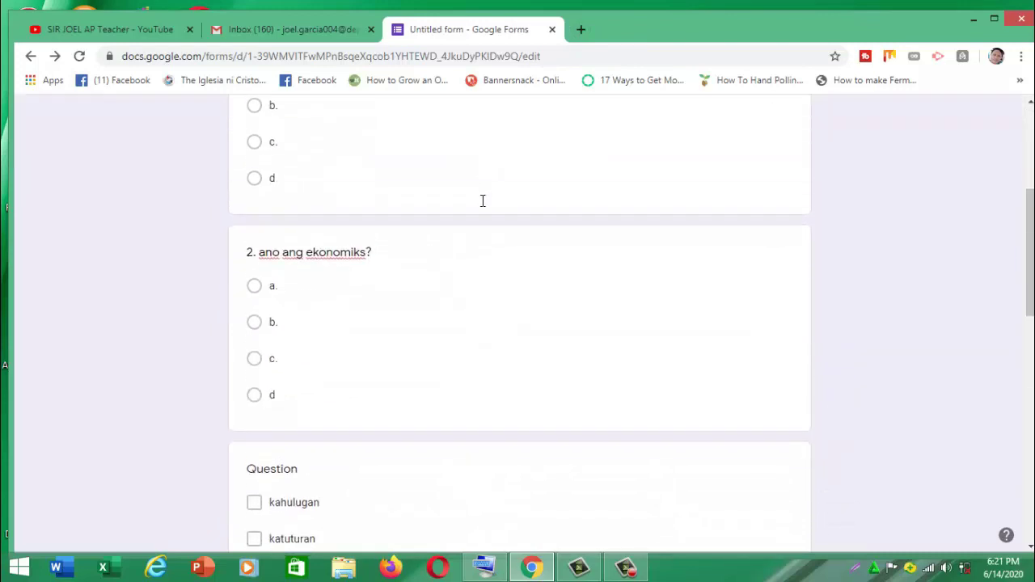
pyautogui.scroll(1, 483, 203)
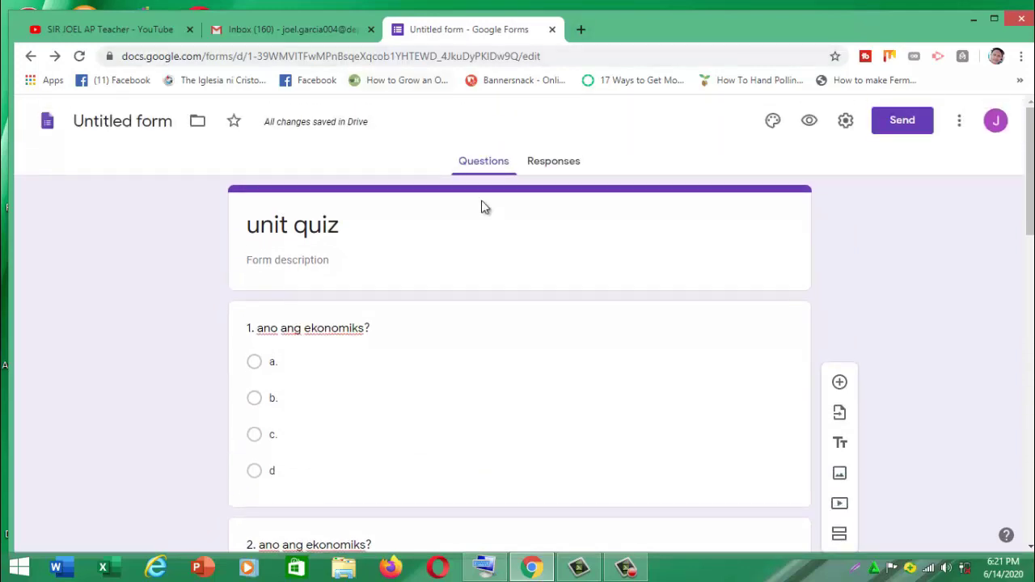
# Switch to Gmail, open Google Classroom from there, and open the student list of the ap 10 magsaysay class.
pyautogui.hotkey('ctrl', 't')
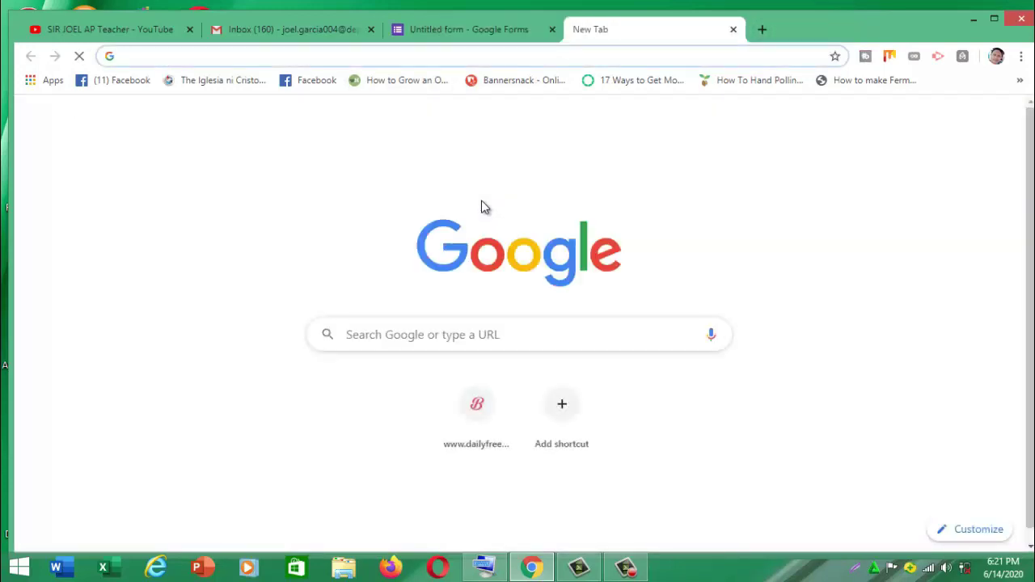
pyautogui.hotkey('ctrl', '2')
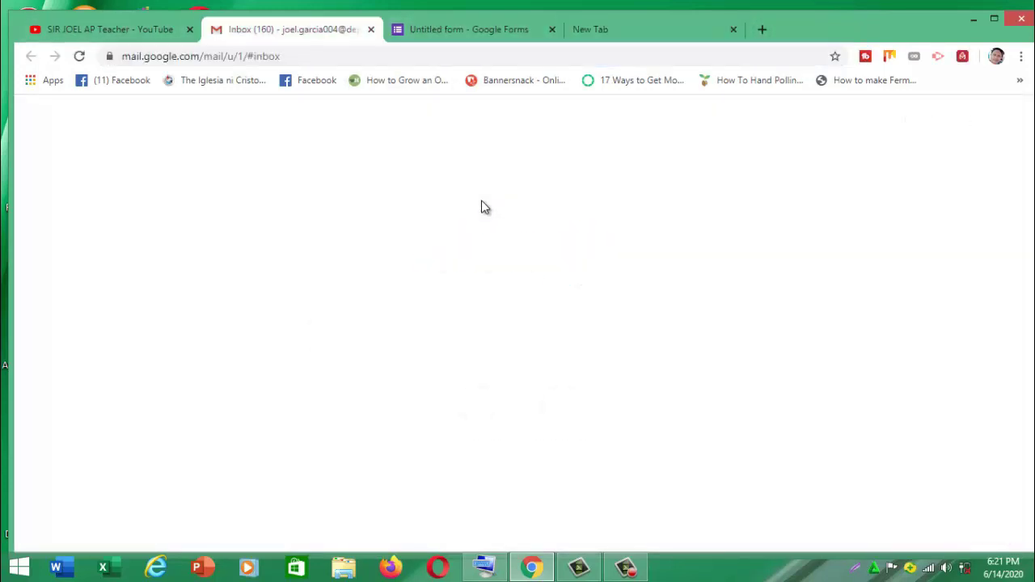
pyautogui.click(899, 118)
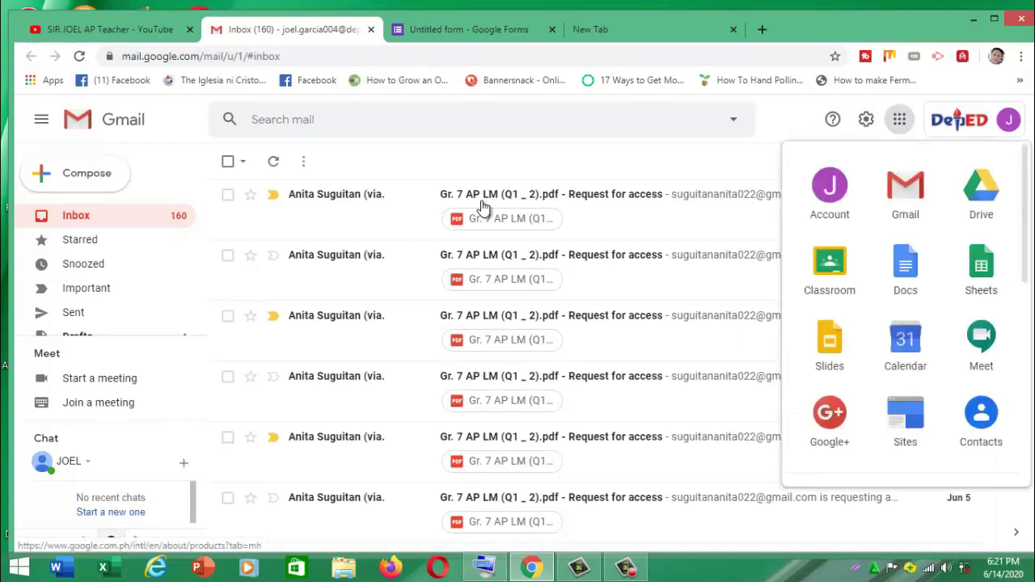
pyautogui.click(846, 455)
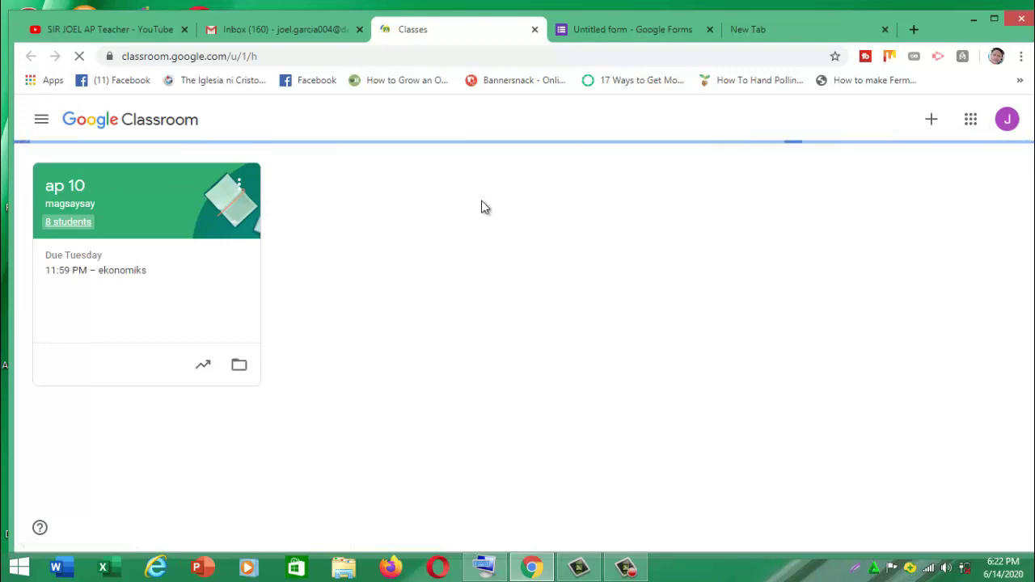
pyautogui.hotkey('ctrl', 'Tab')
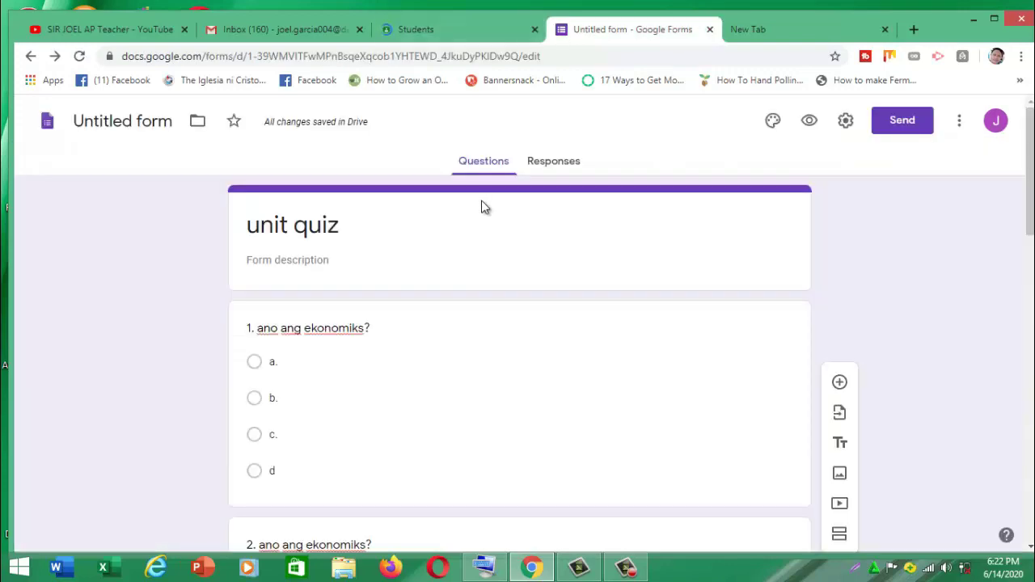
pyautogui.hotkey('ctrl', 'shift', 'Tab')
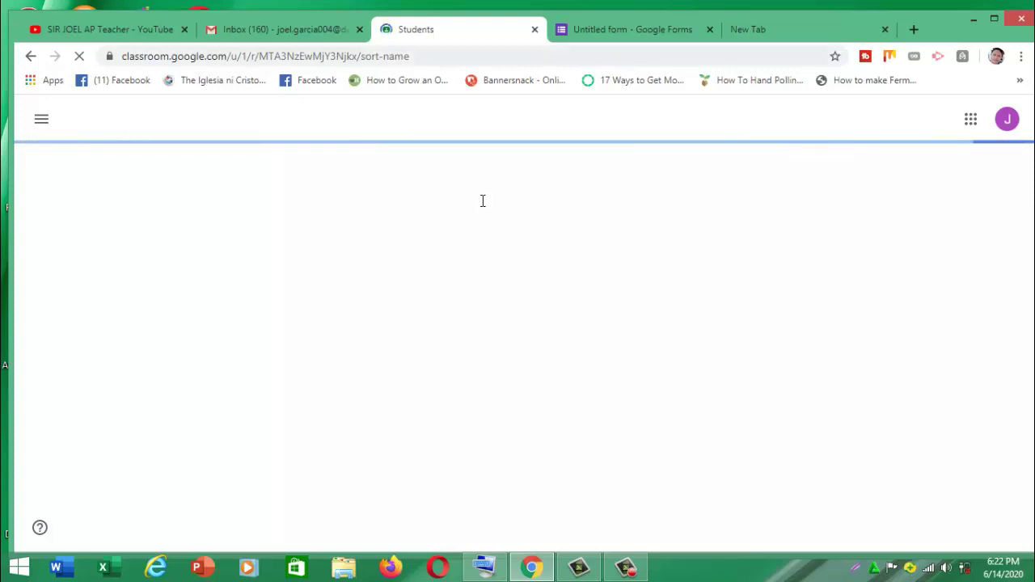
pyautogui.hotkey('ctrl', 'Tab')
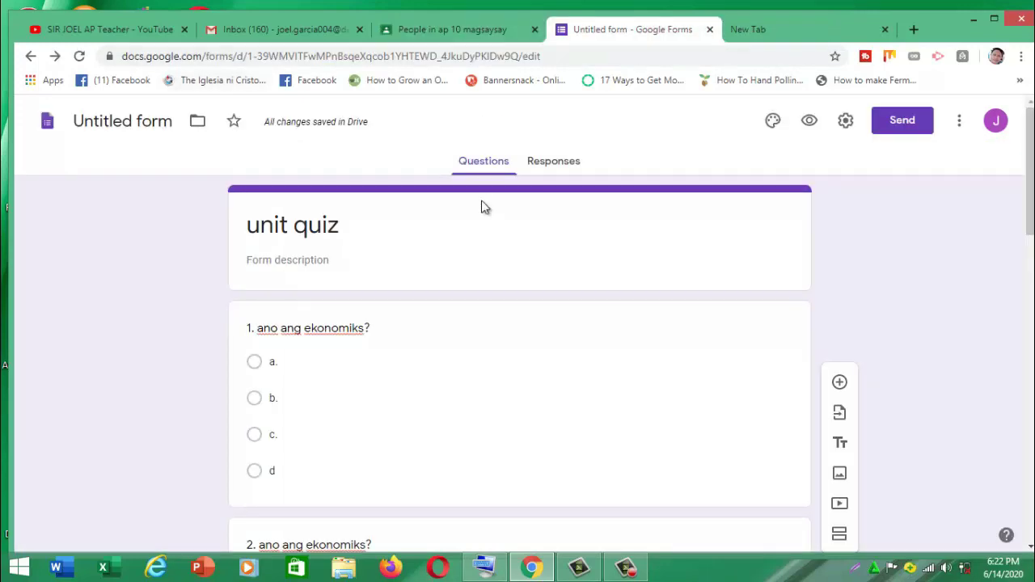
pyautogui.hotkey('ctrl', 'shift', 'Tab')
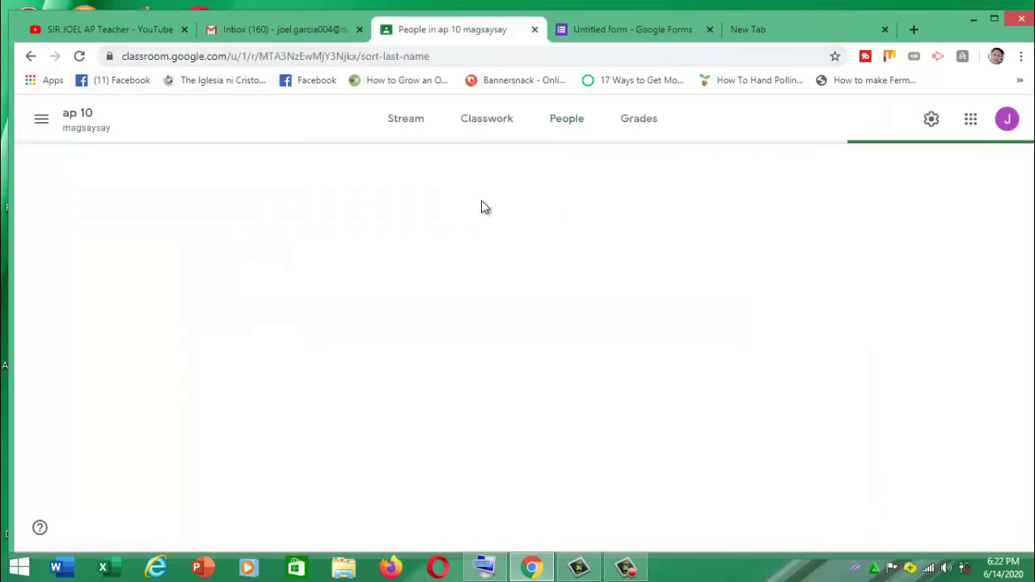
# Open the Classwork page of the ap 10 class and start creating a new Question post.
pyautogui.press('Tab')
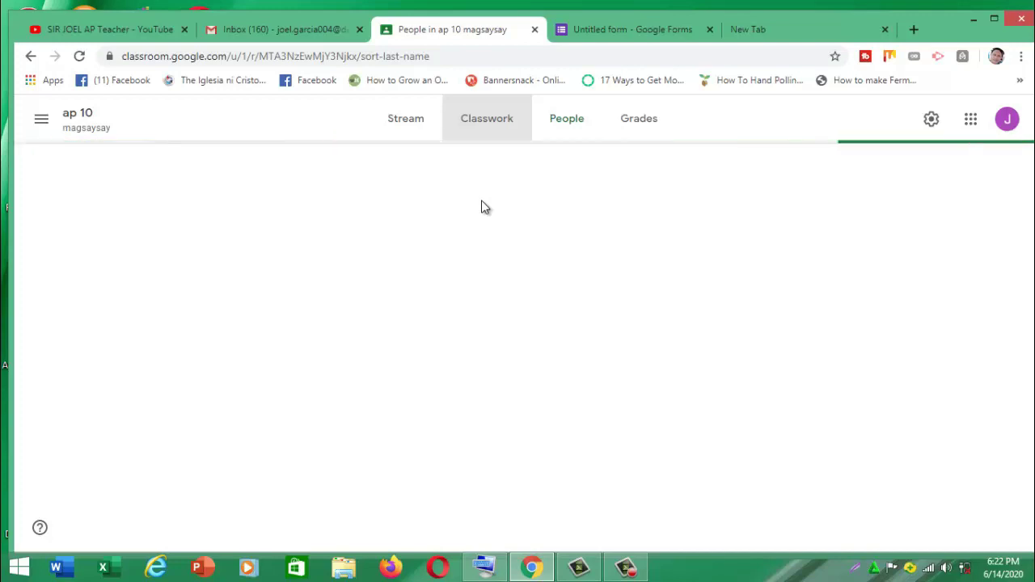
pyautogui.press('Return')
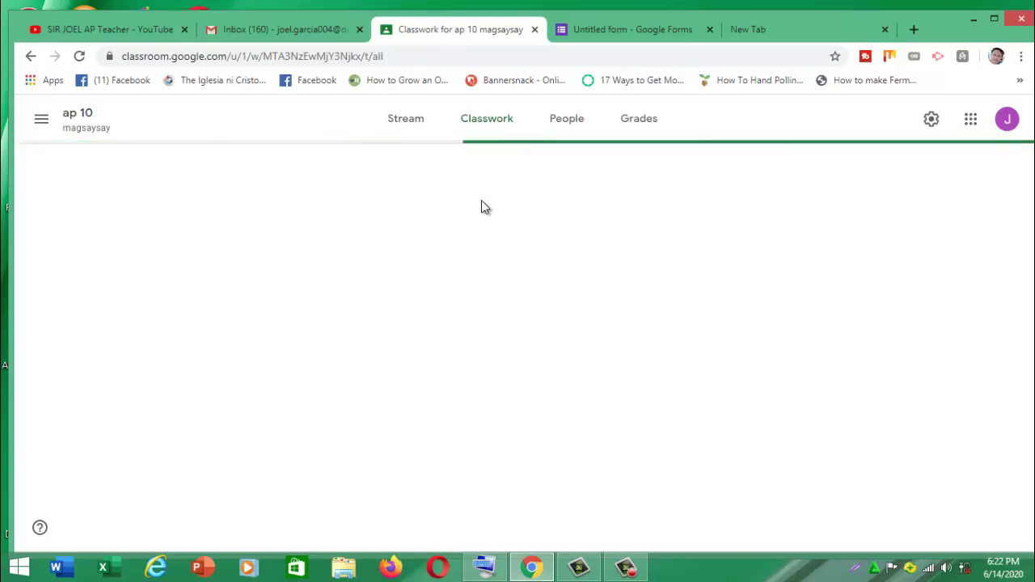
pyautogui.press('Return')
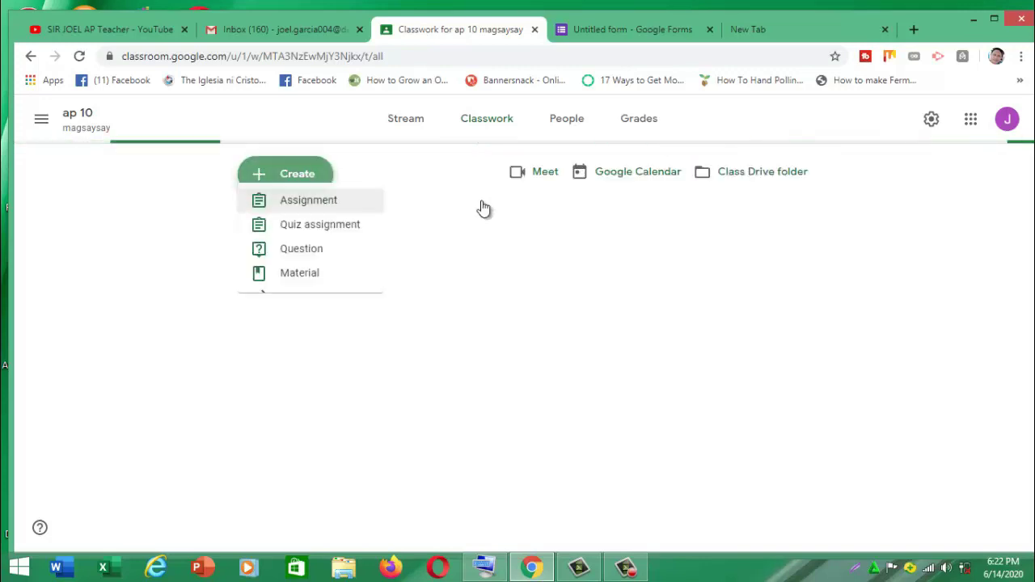
pyautogui.press('Down')
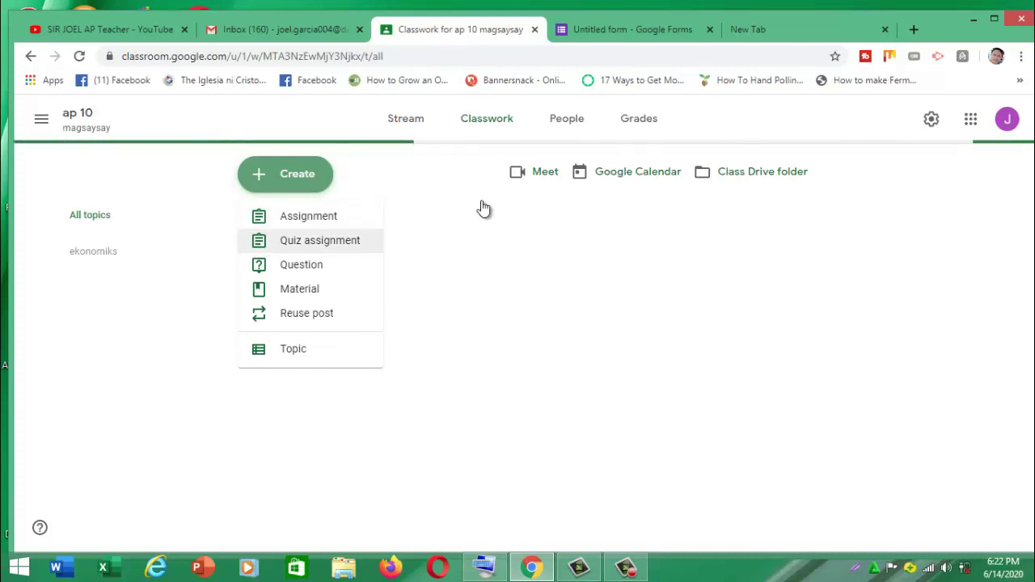
pyautogui.press('Down')
pyautogui.press('Return')
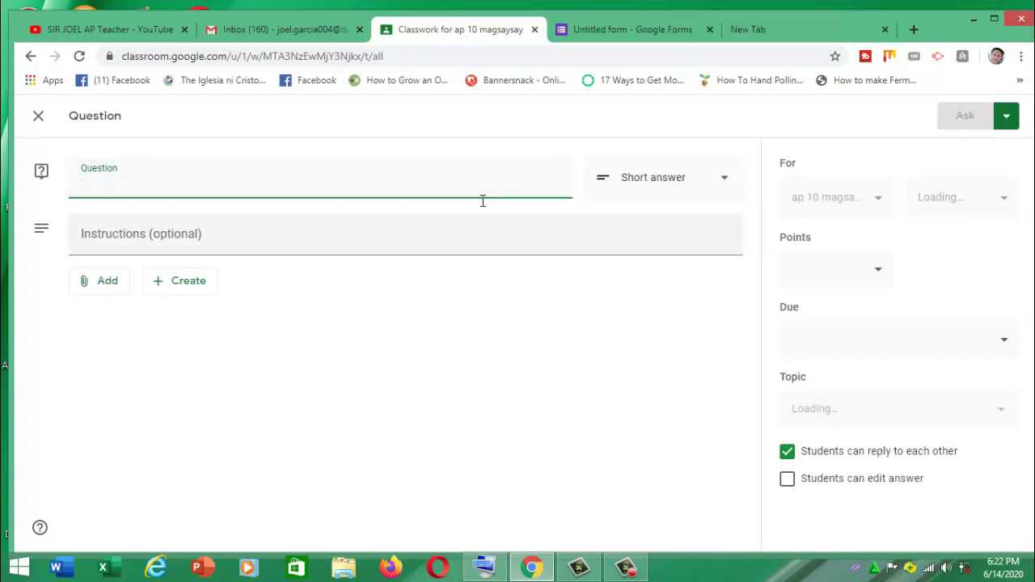
pyautogui.press('Tab')
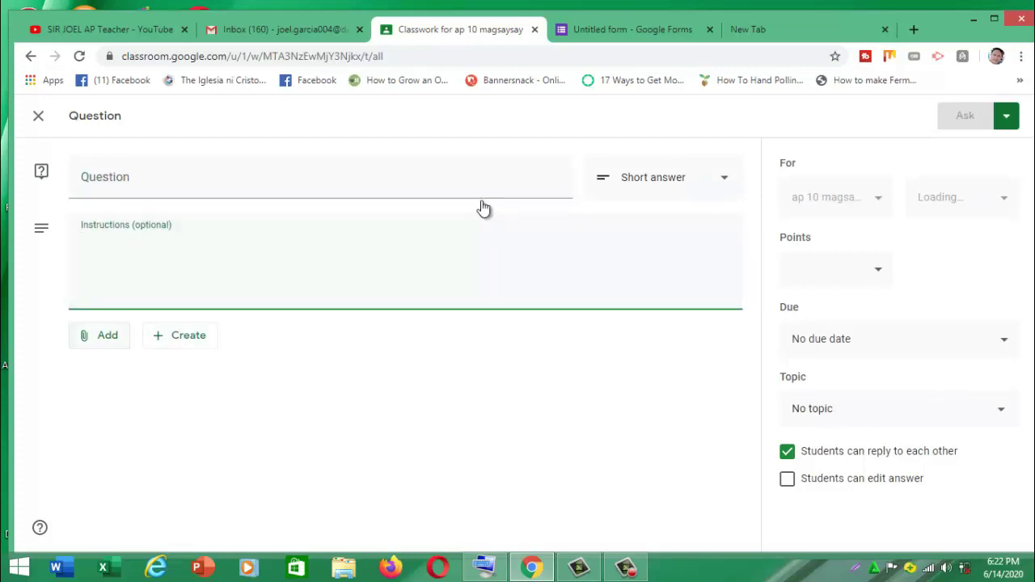
# Attach the "Untitled form" quiz from the recent Google Drive files to the question post.
pyautogui.press('Tab')
pyautogui.press('Return')
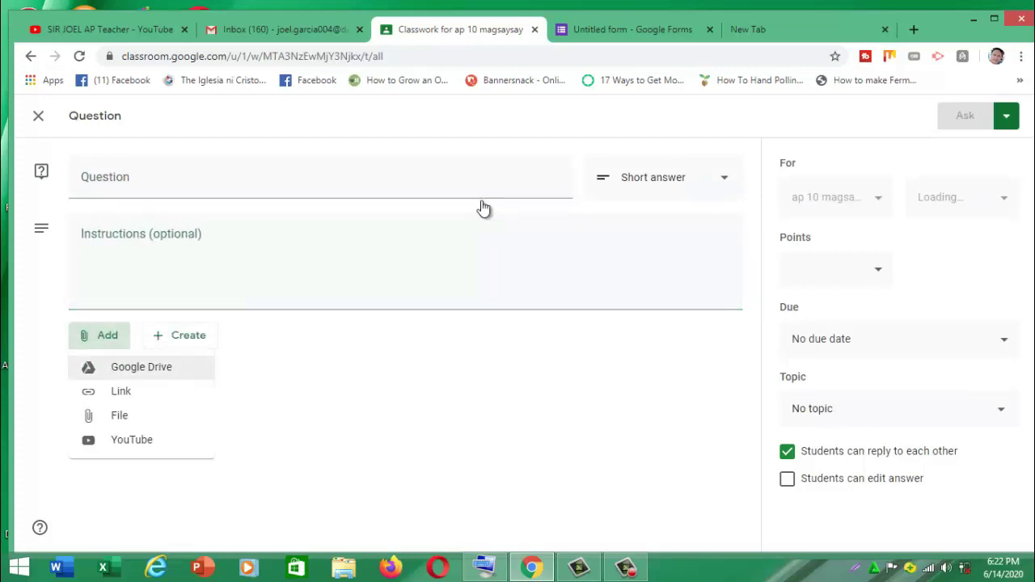
pyautogui.press('Down')
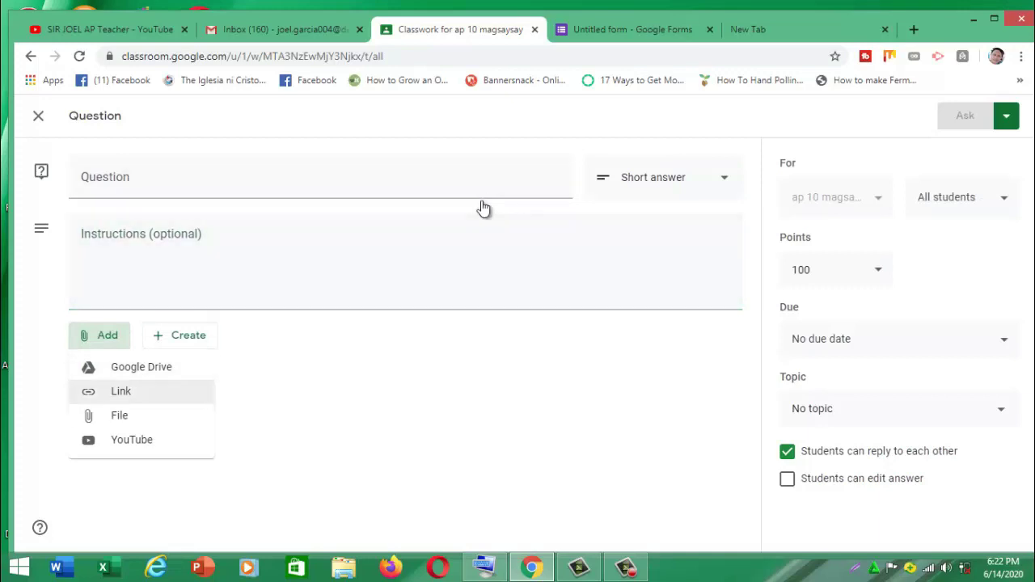
pyautogui.press('Up')
pyautogui.press('Return')
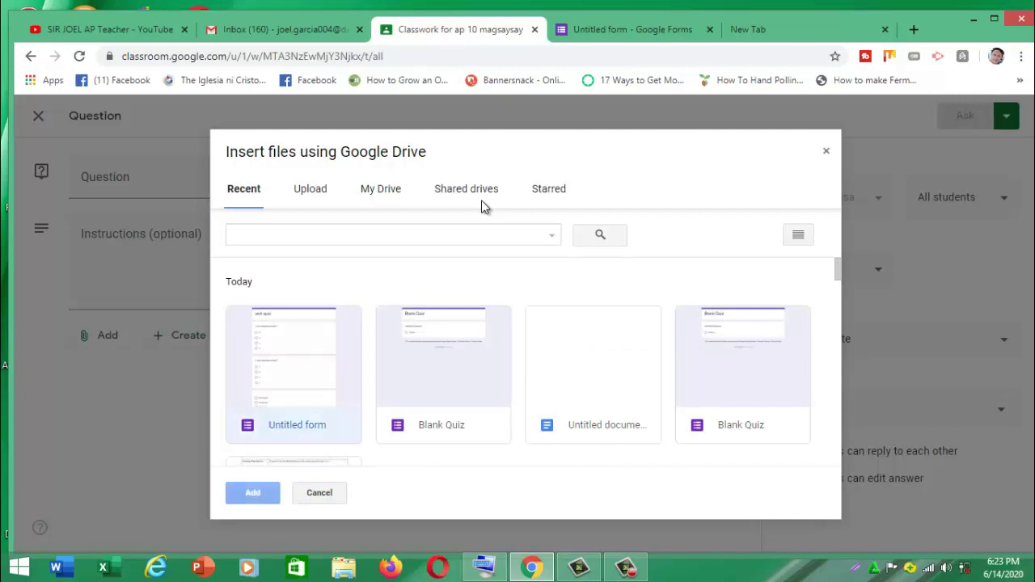
pyautogui.press('space')
pyautogui.press('Return')
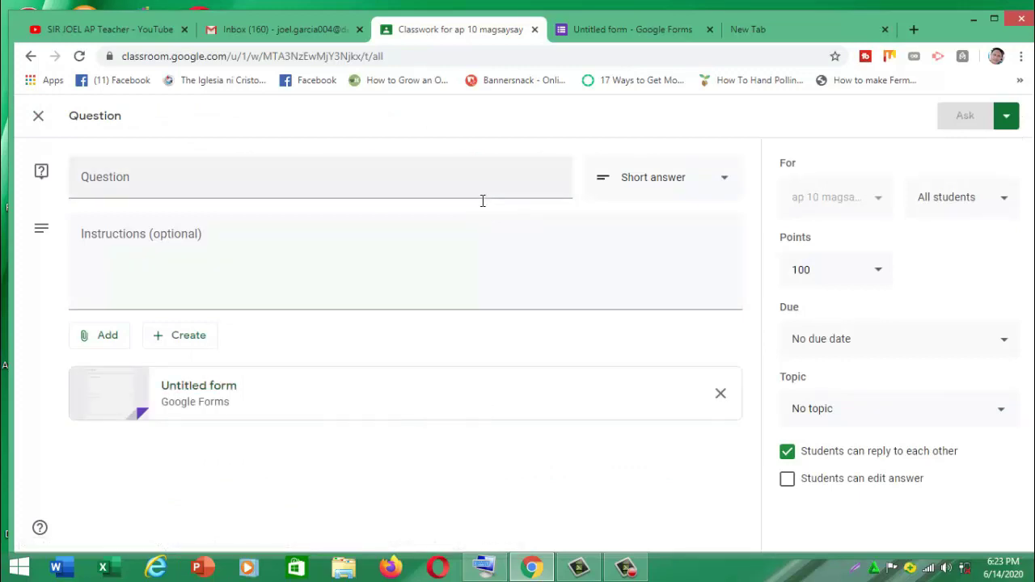
# Change the question's answer type to Multiple choice.
pyautogui.click(483, 201)
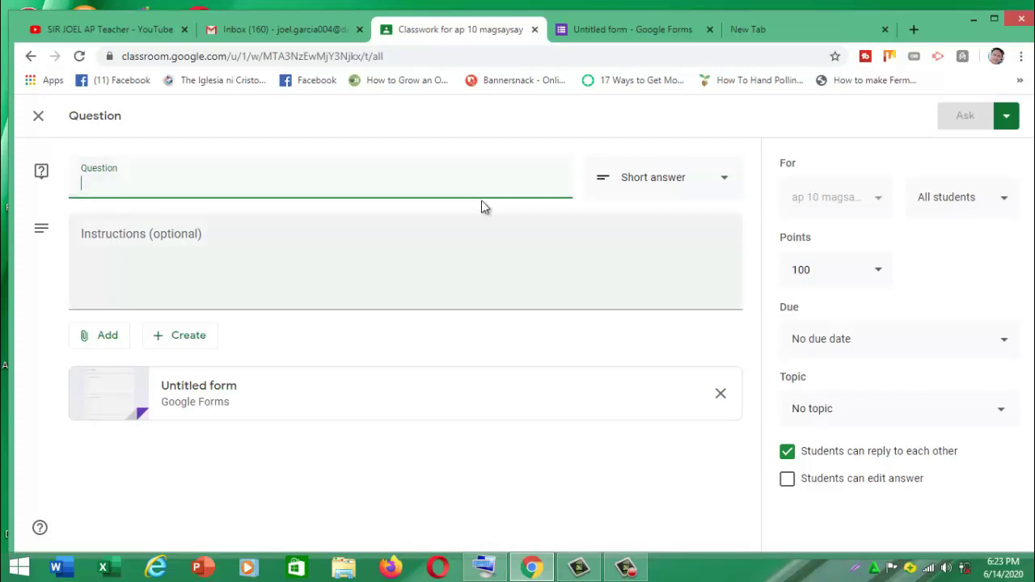
pyautogui.press('Tab')
pyautogui.press('space')
pyautogui.press('Down')
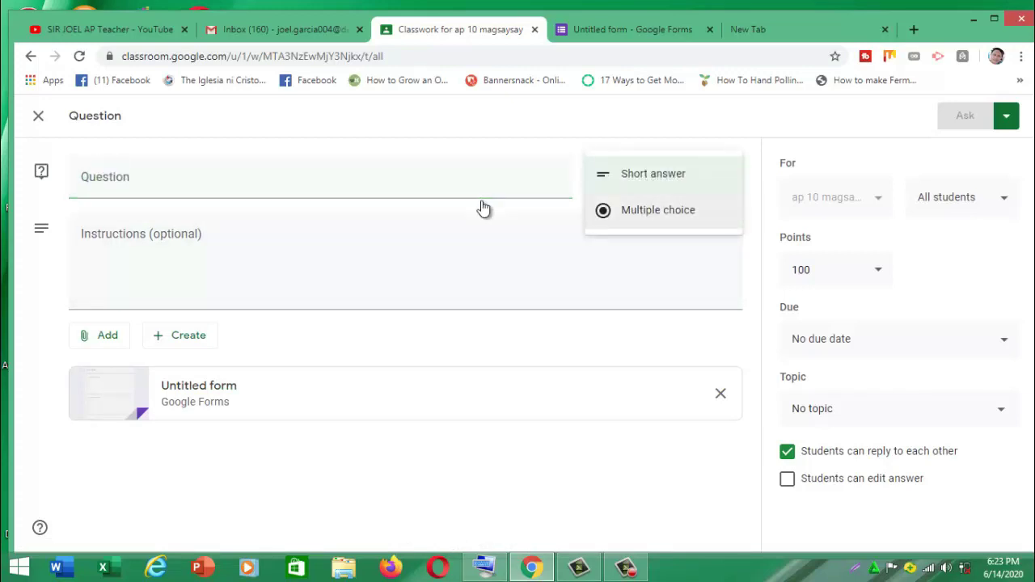
pyautogui.press('Return')
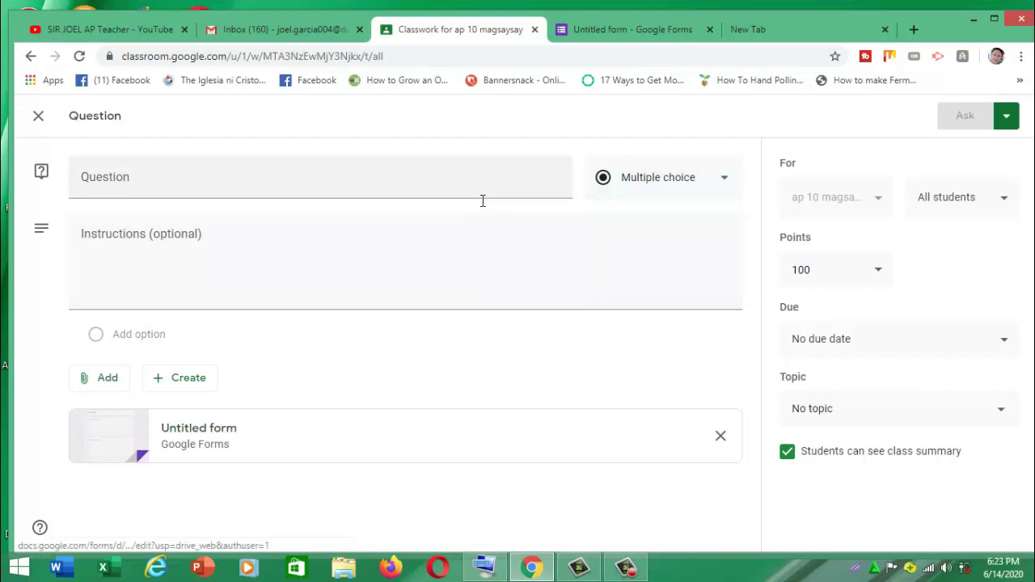
# Enter "unit quiz" as the question's title.
pyautogui.click(482, 200)
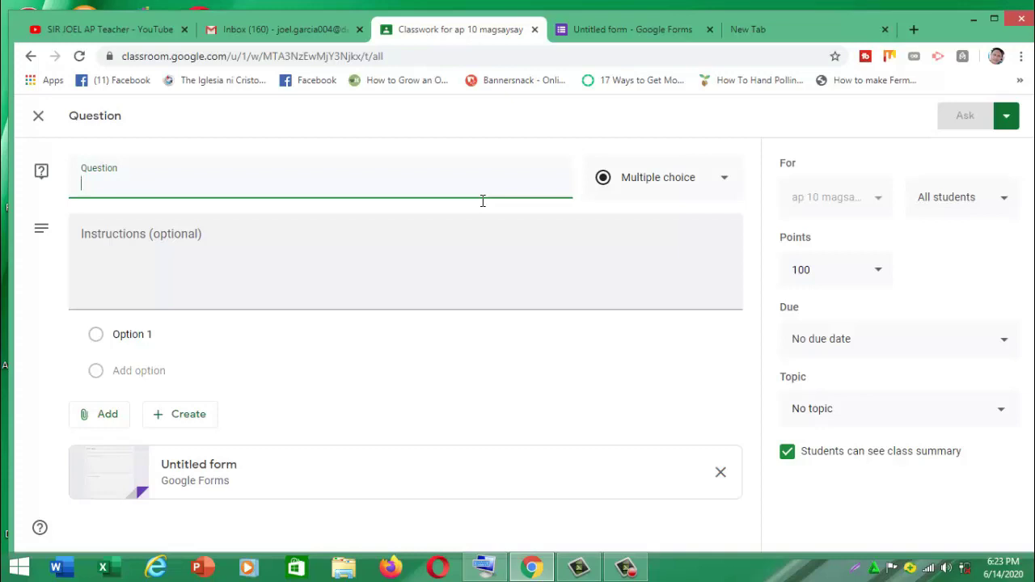
pyautogui.write('un')
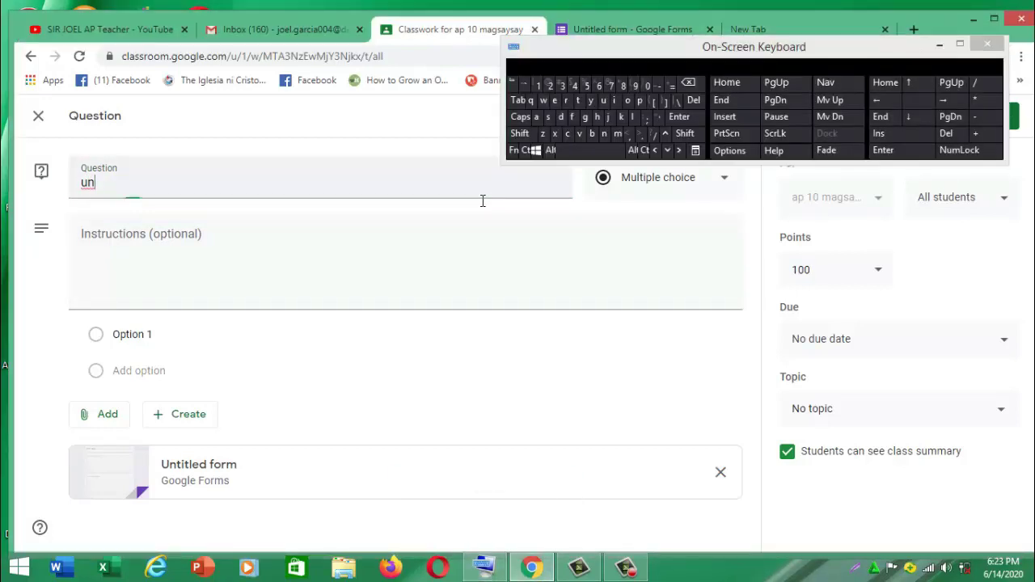
pyautogui.write('i')
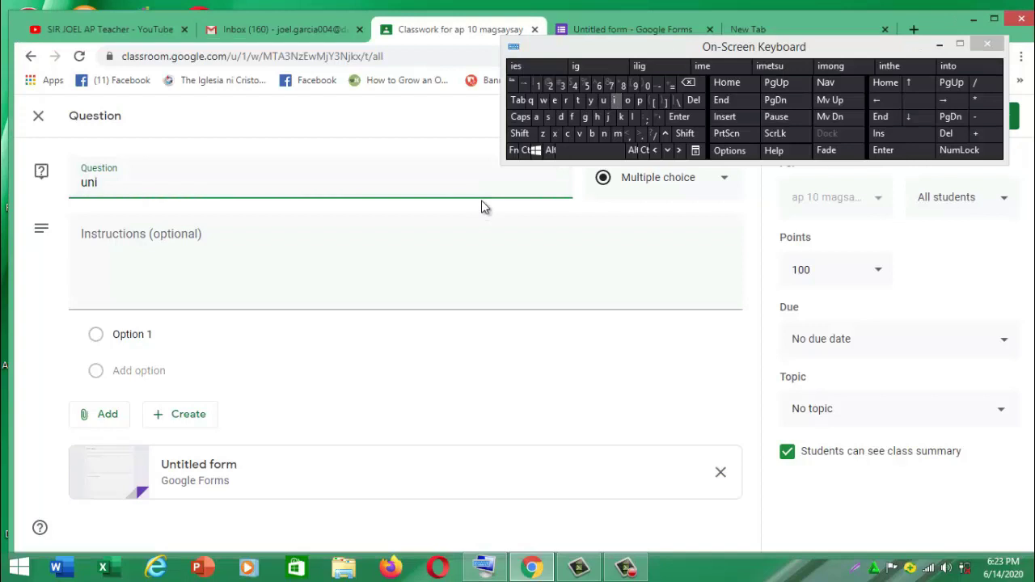
pyautogui.write('t quiz')
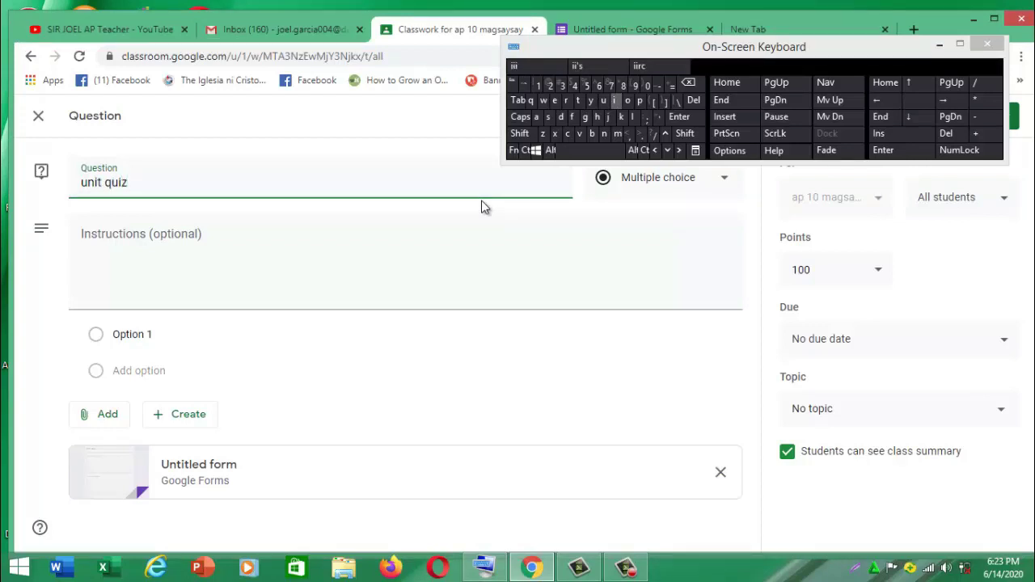
# Enter the instructions "answer the following" and post the question to the class.
pyautogui.press('Tab')
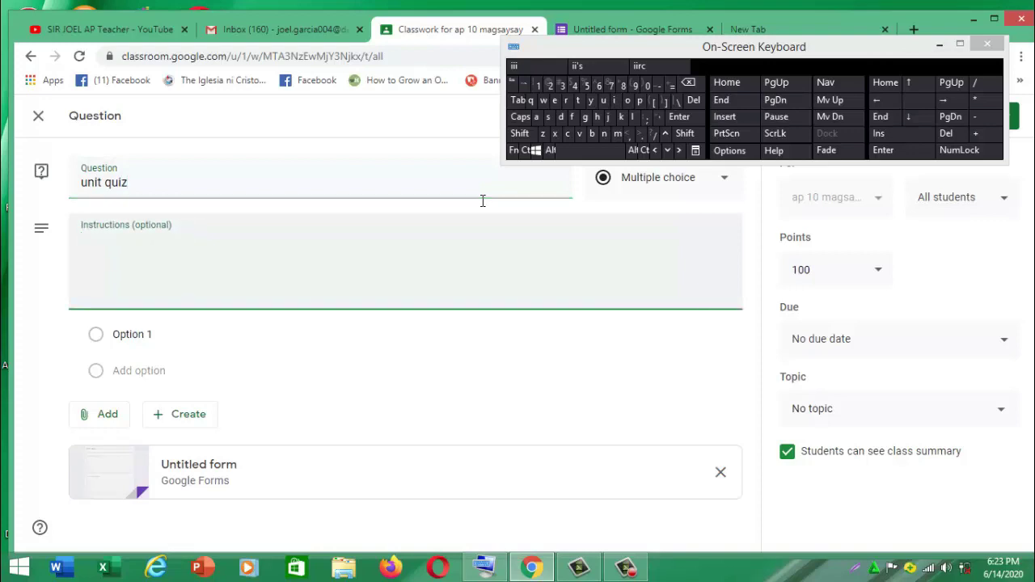
pyautogui.write('answer the f')
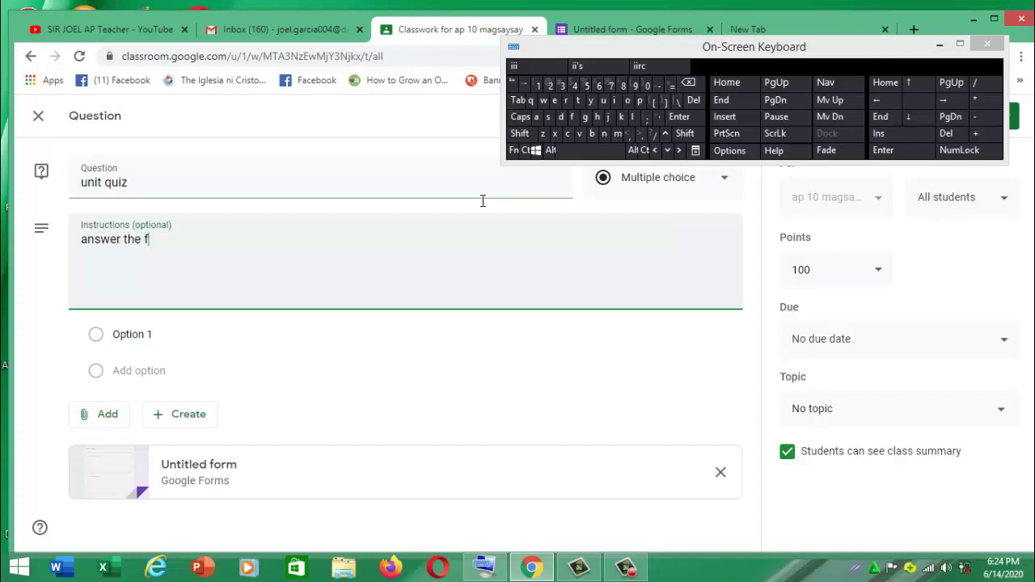
pyautogui.write('ollow')
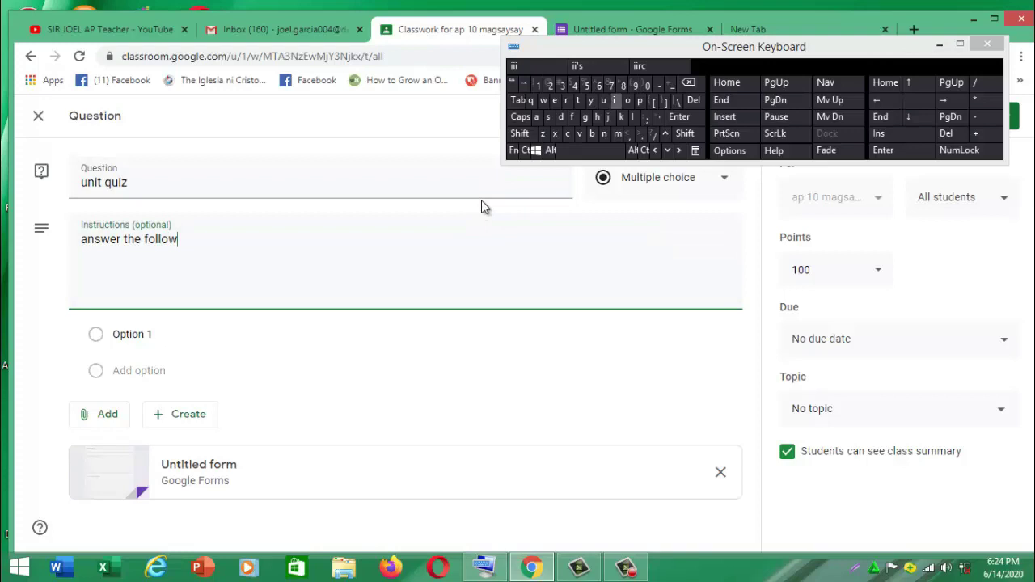
pyautogui.write('ing')
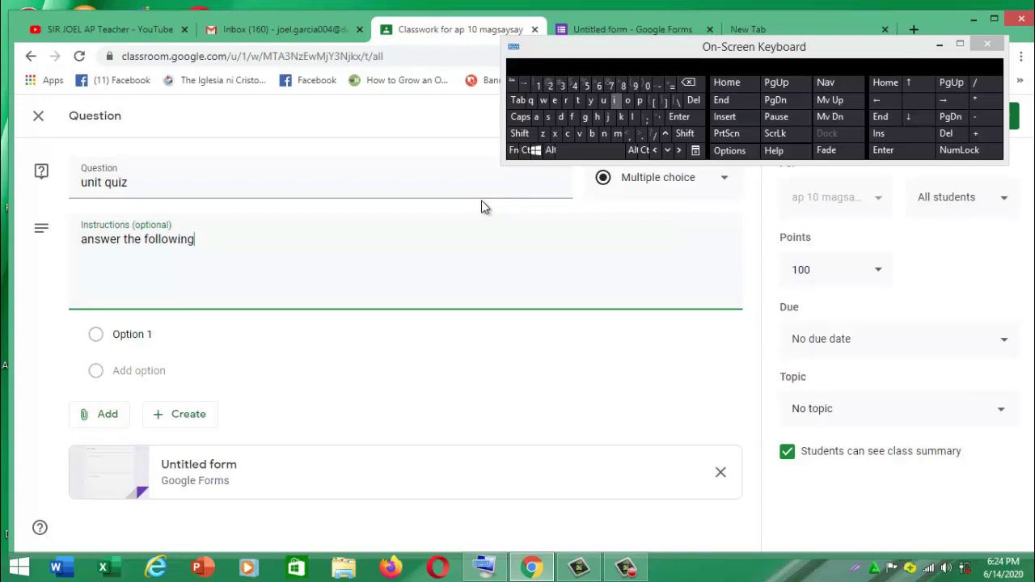
pyautogui.press('ctrl+super+o')
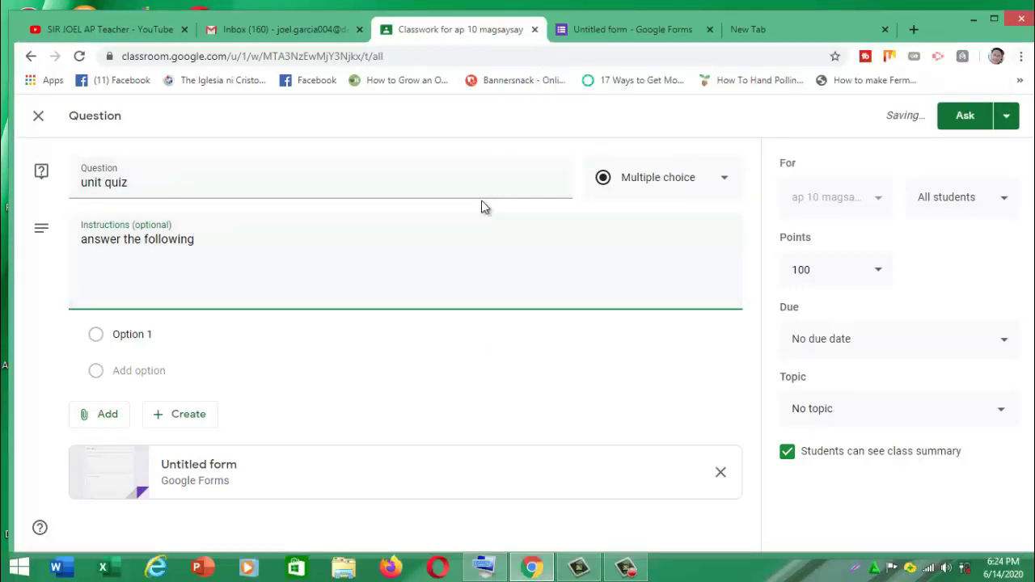
pyautogui.hotkey('ctrl', 'Return')
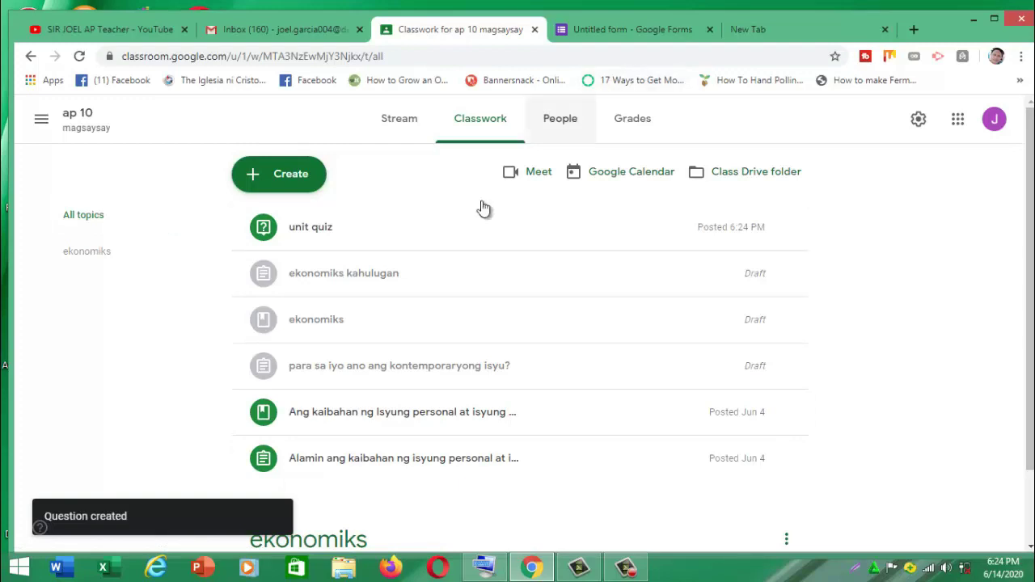
# Open Google Classroom again from Gmail and bring up the Join class dialog.
pyautogui.hotkey('ctrl', 'shift', 'Tab')
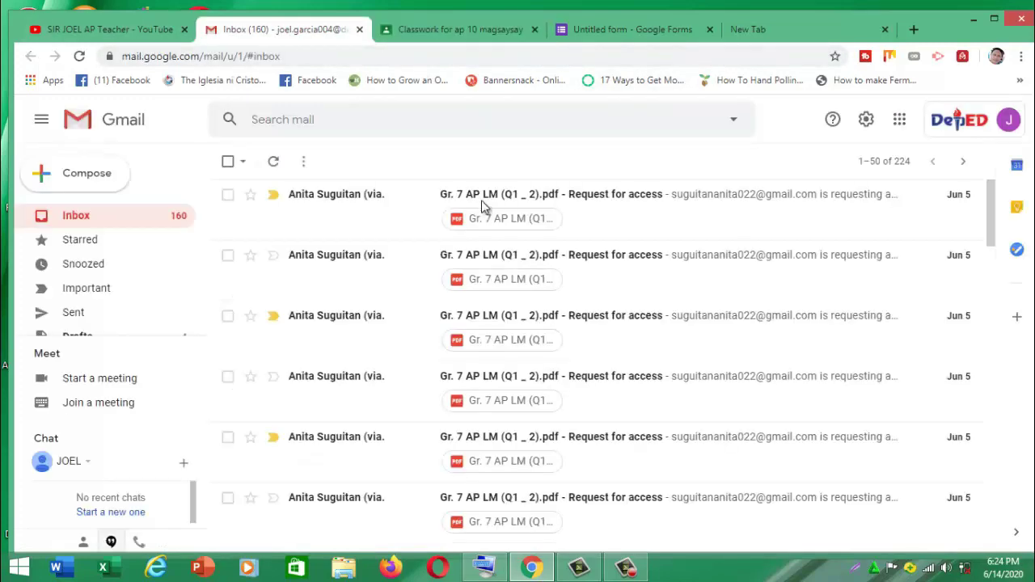
pyautogui.click(900, 119)
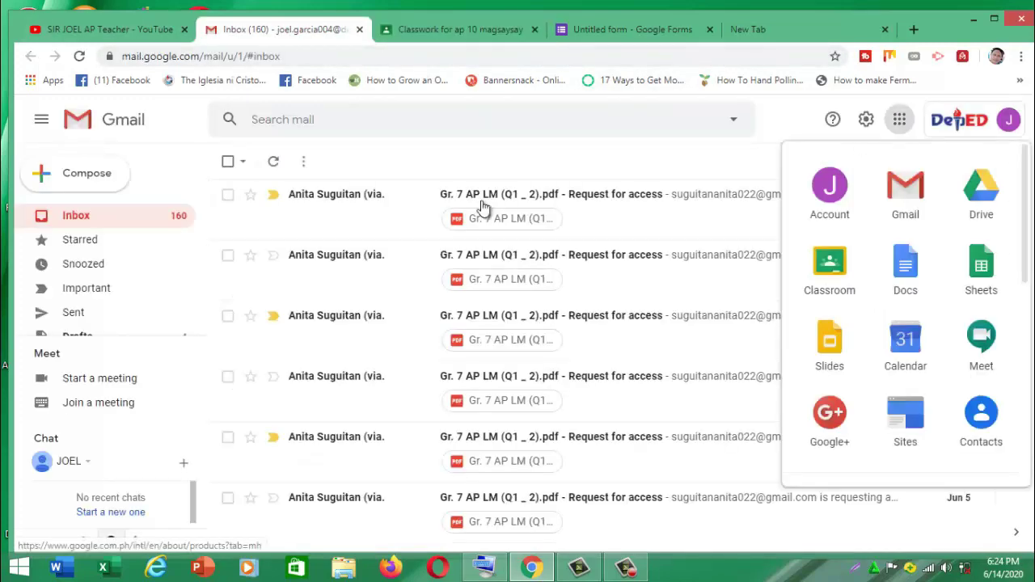
pyautogui.click(829, 269)
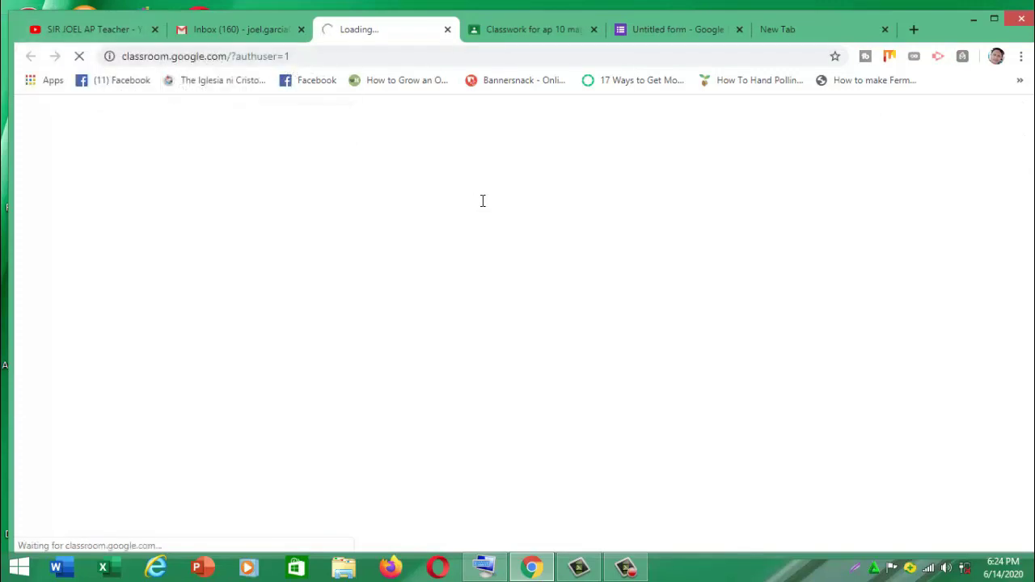
pyautogui.click(530, 29)
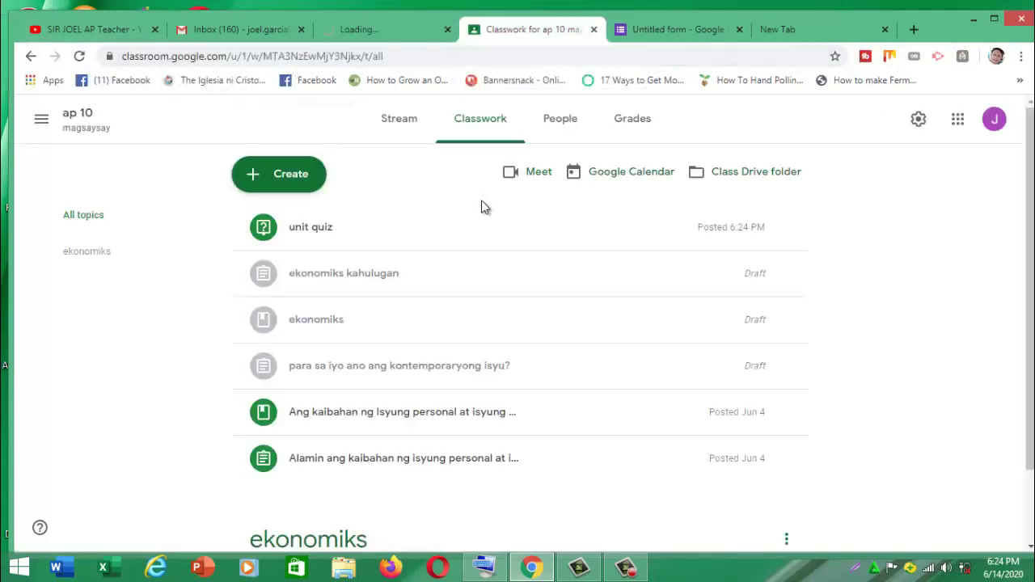
pyautogui.hotkey('ctrl', 'shift', 'Tab')
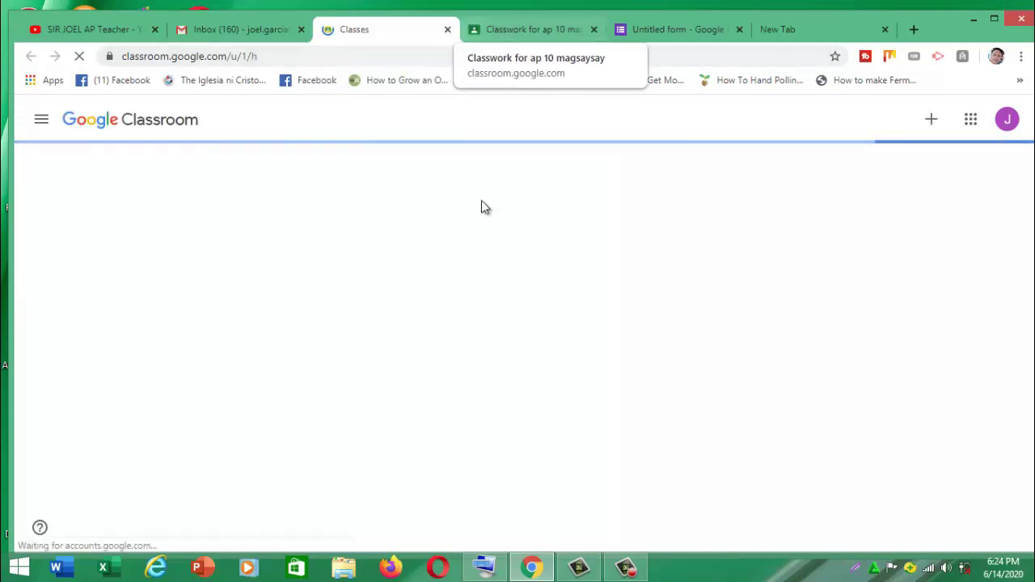
pyautogui.press('Tab')
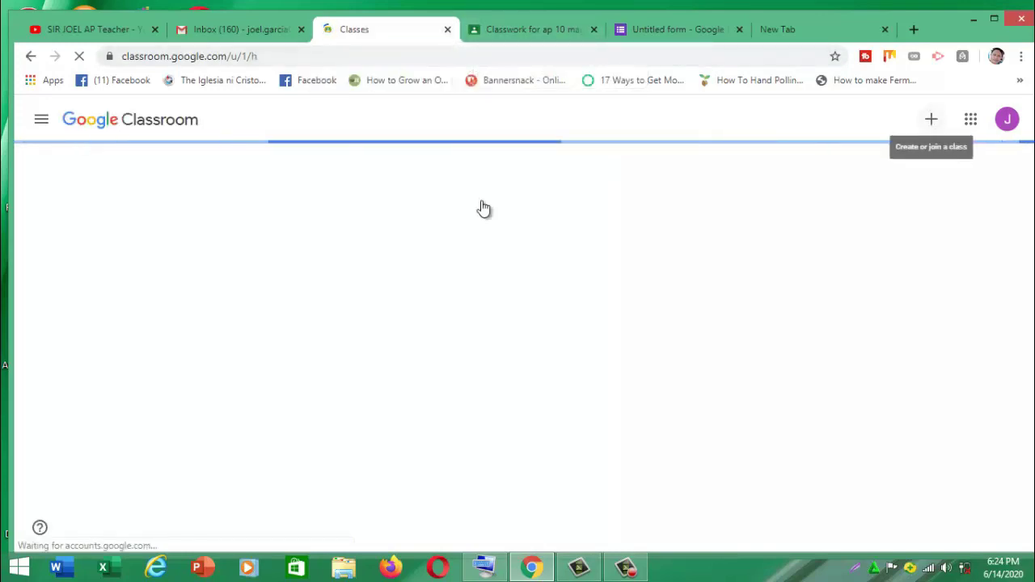
pyautogui.press('Return')
pyautogui.press('Return')
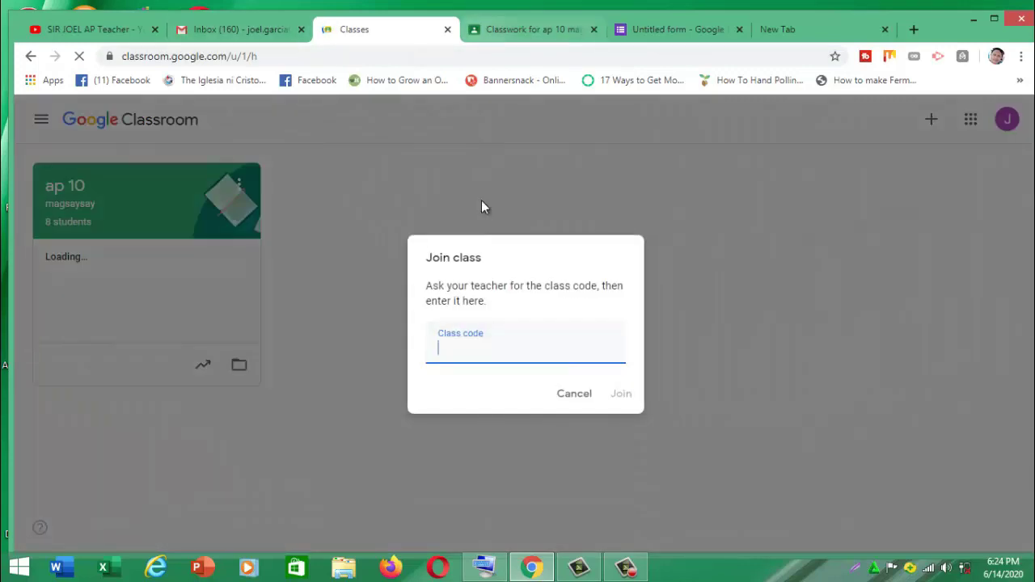
# Go to the Stream page of the ap 10 magsaysay class and copy its class code.
pyautogui.hotkey('ctrl', 'Tab')
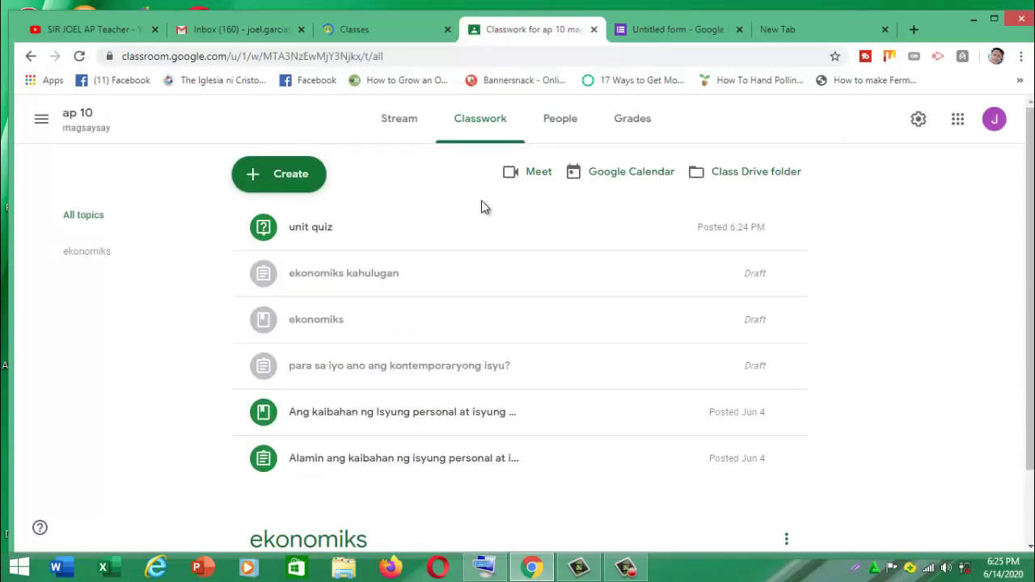
pyautogui.press('Return')
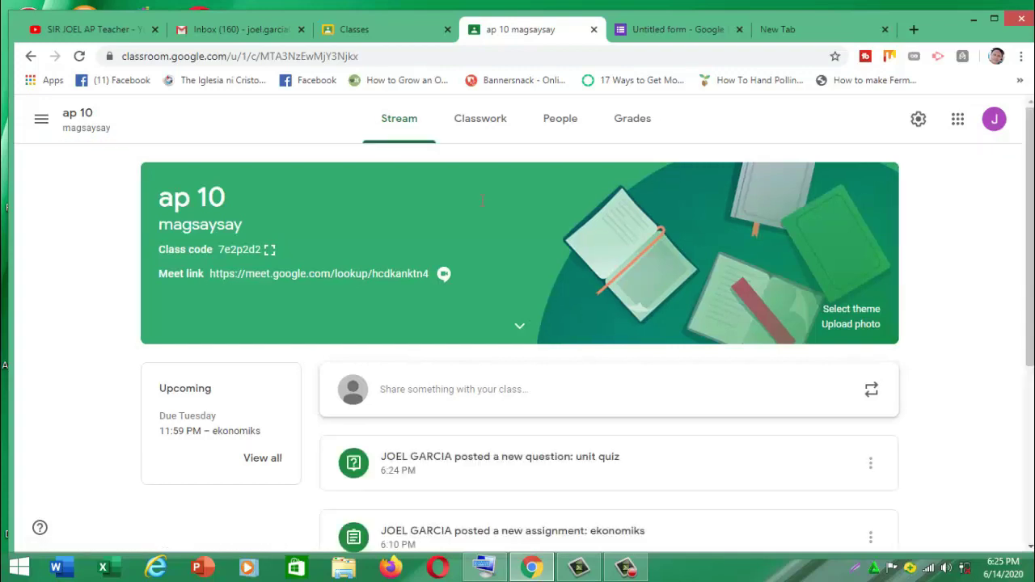
pyautogui.moveTo(219, 249); pyautogui.dragTo(261, 249)
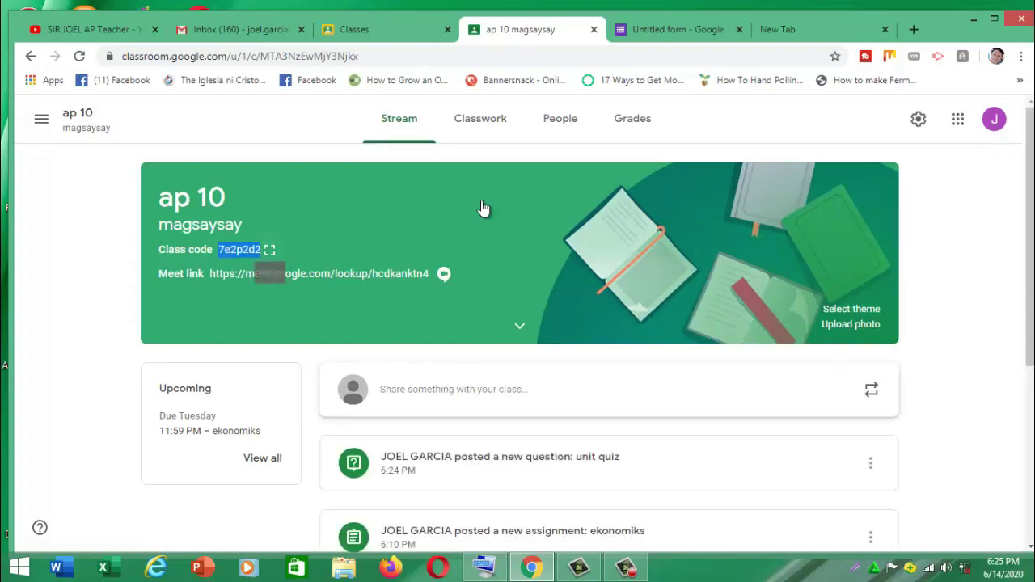
pyautogui.rightClick(256, 251)
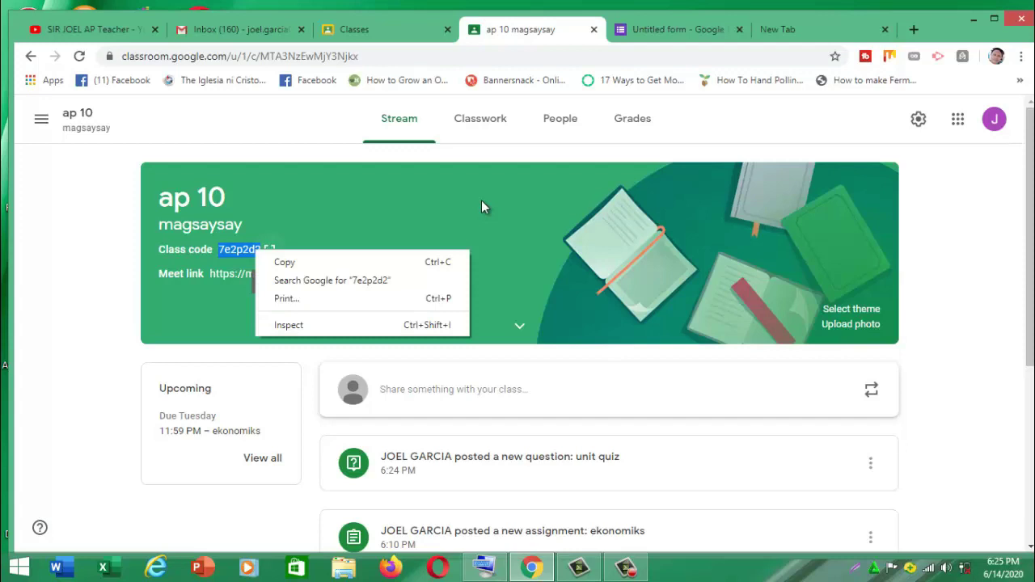
pyautogui.click(279, 263)
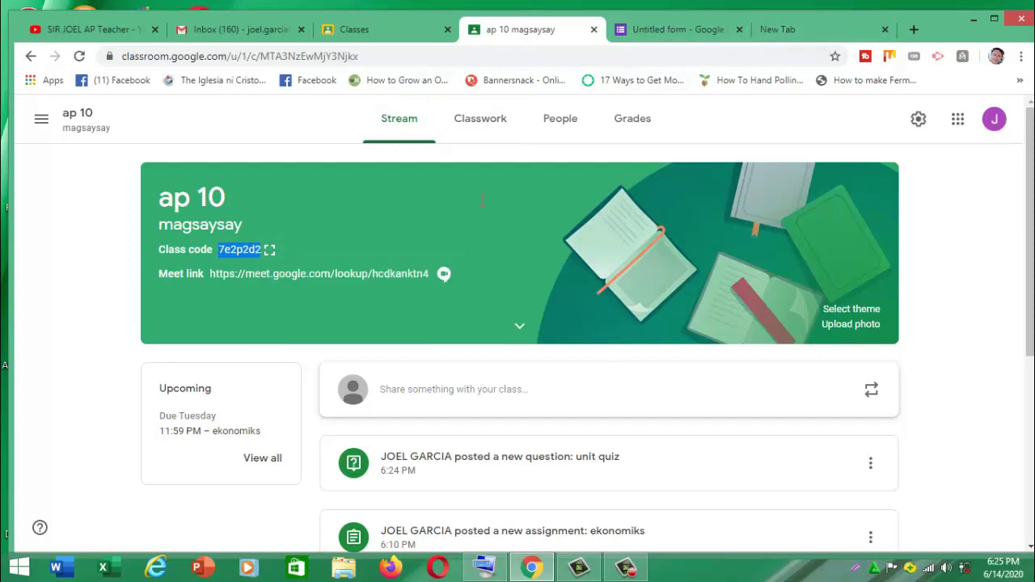
# Try to join the class by pasting the copied class code into the Join class dialog.
pyautogui.hotkey('ctrl', 'shift', 'Tab')
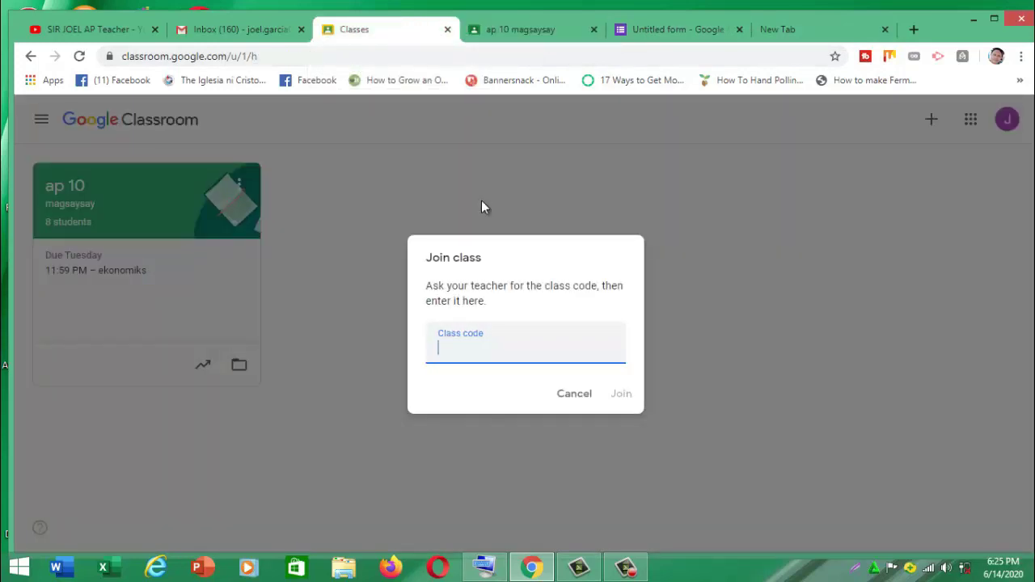
pyautogui.press('Menu')
pyautogui.press('Up')
pyautogui.press('Up')
pyautogui.press('Up')
pyautogui.press('Up')
pyautogui.press('Up')
pyautogui.press('Return')
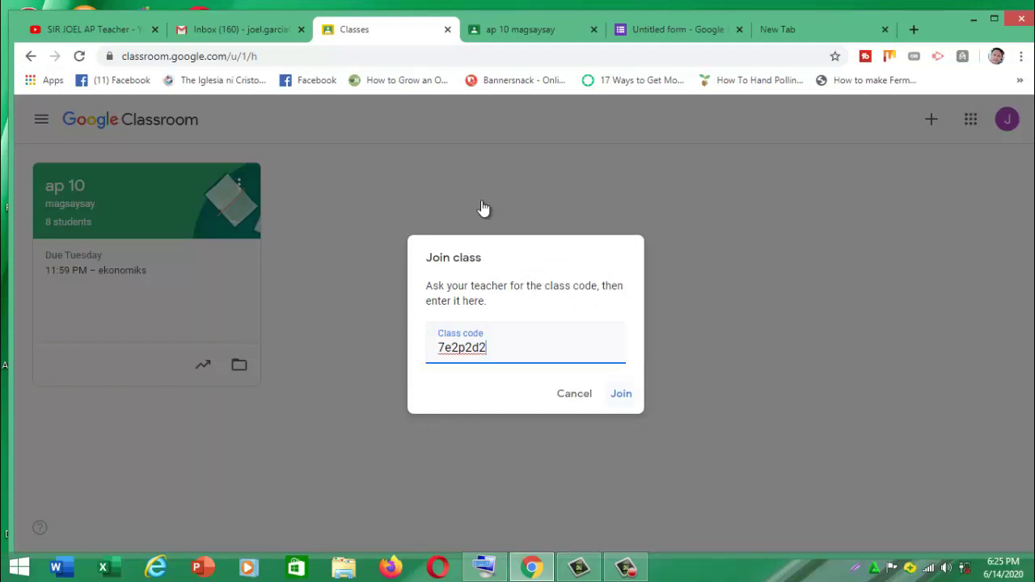
pyautogui.press('Return')
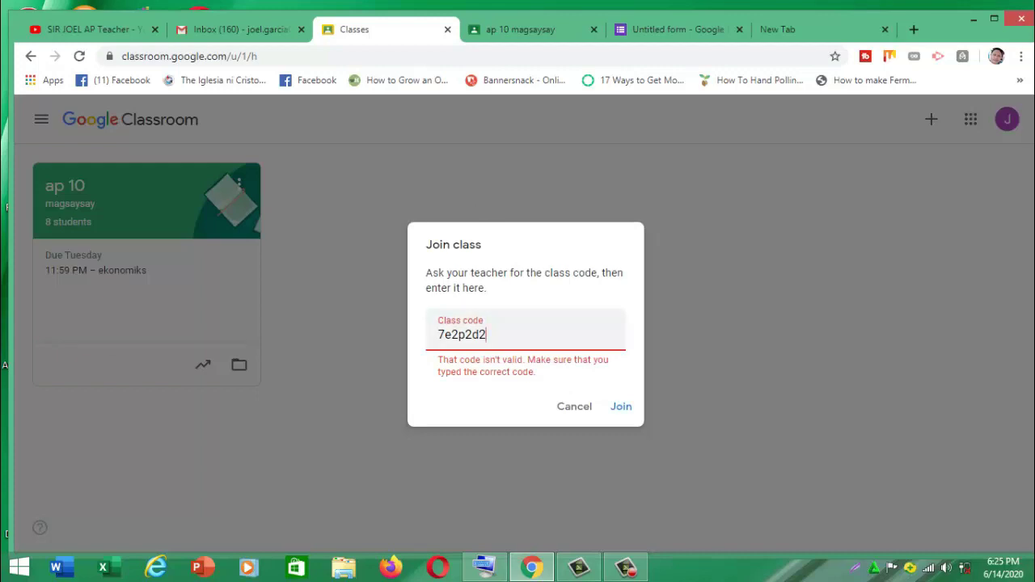
# Clear the class code from the Join class dialog and return to the ap 10 class Stream page.
pyautogui.press('BackSpace')
pyautogui.press('BackSpace')
pyautogui.press('BackSpace')
pyautogui.press('BackSpace')
pyautogui.press('BackSpace')
pyautogui.press('BackSpace')
pyautogui.press('BackSpace')
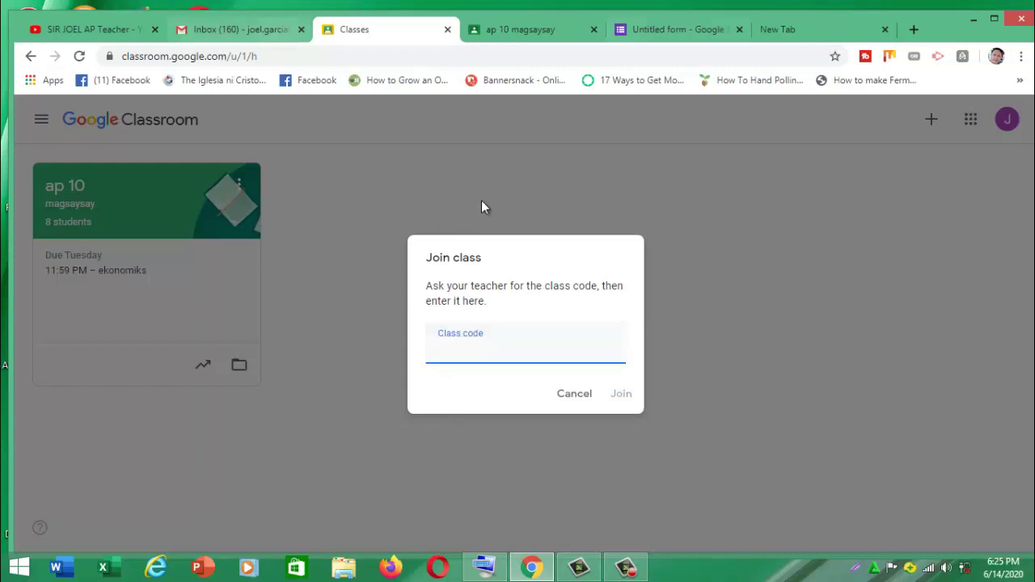
pyautogui.hotkey('ctrl', 'Tab')
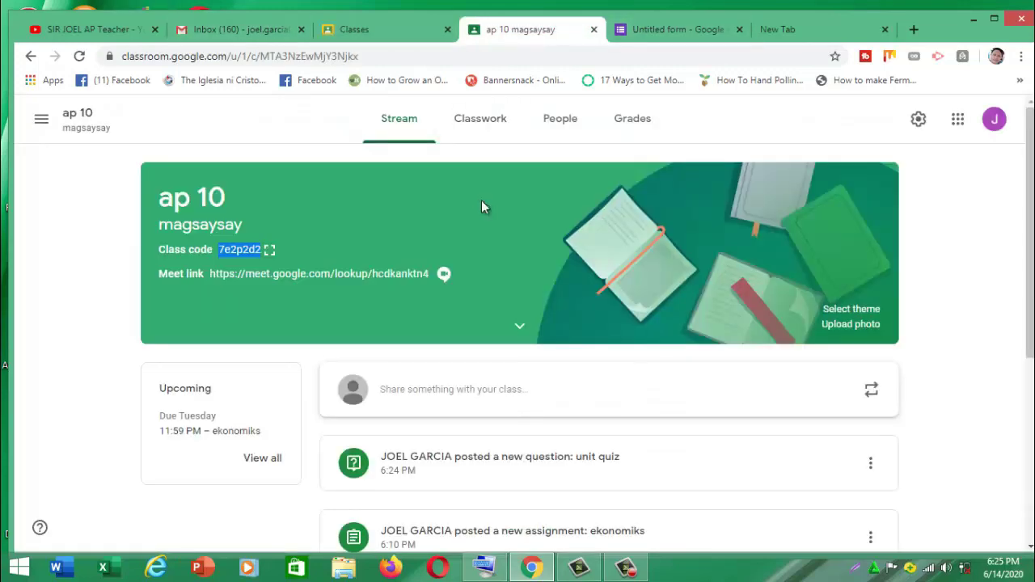
pyautogui.click(481, 207)
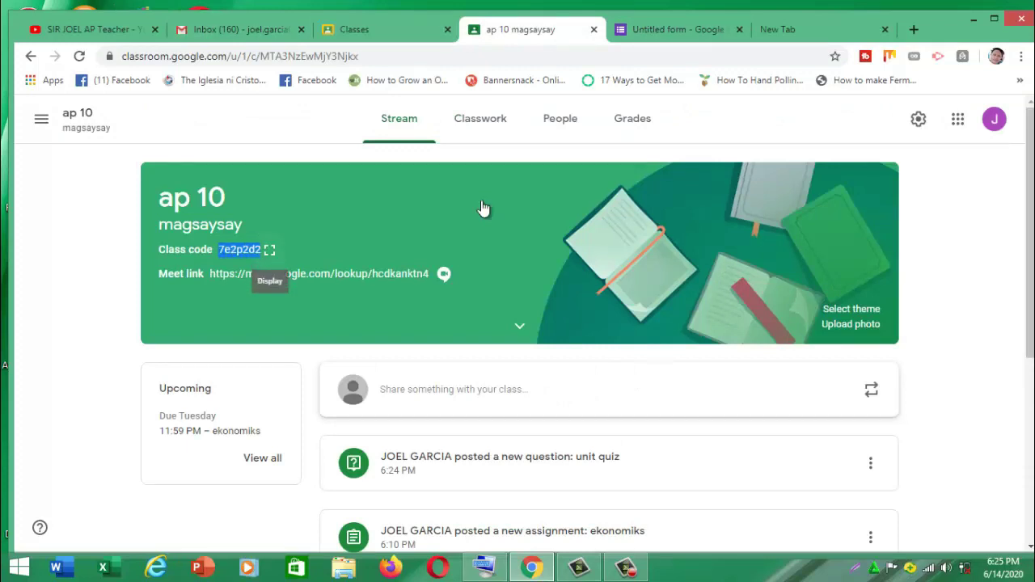
# Copy the class code from the ap 10 magsaysay Stream page again and return to the Join class dialog.
pyautogui.hotkey('shift', 'F10')
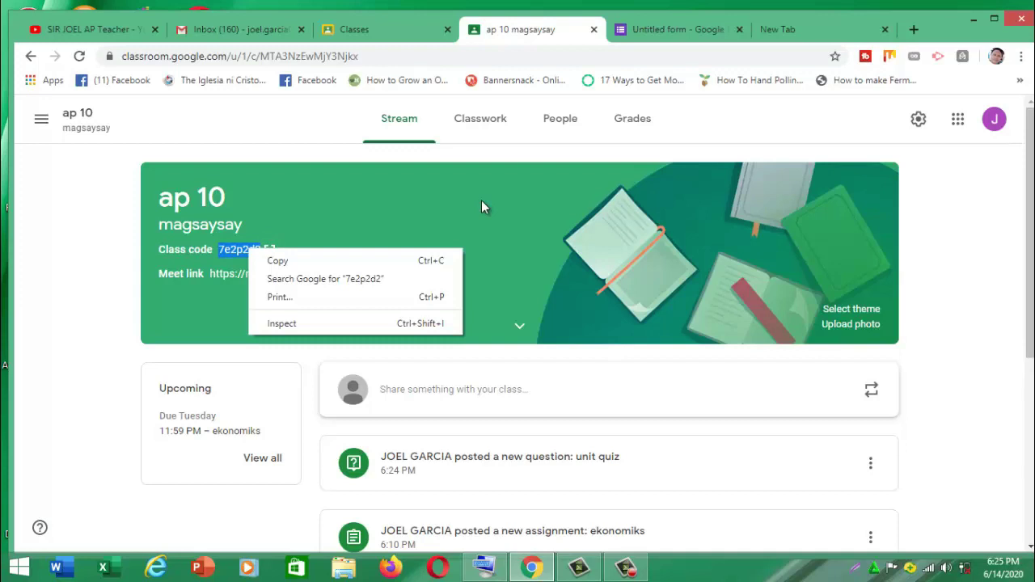
pyautogui.press('Down')
pyautogui.press('Return')
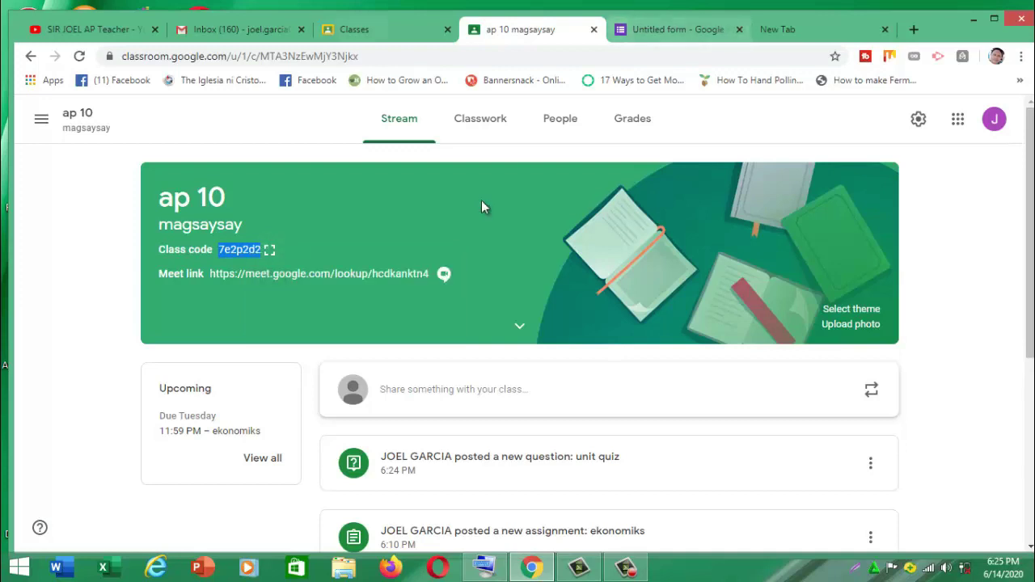
pyautogui.hotkey('ctrl', 'pageup')
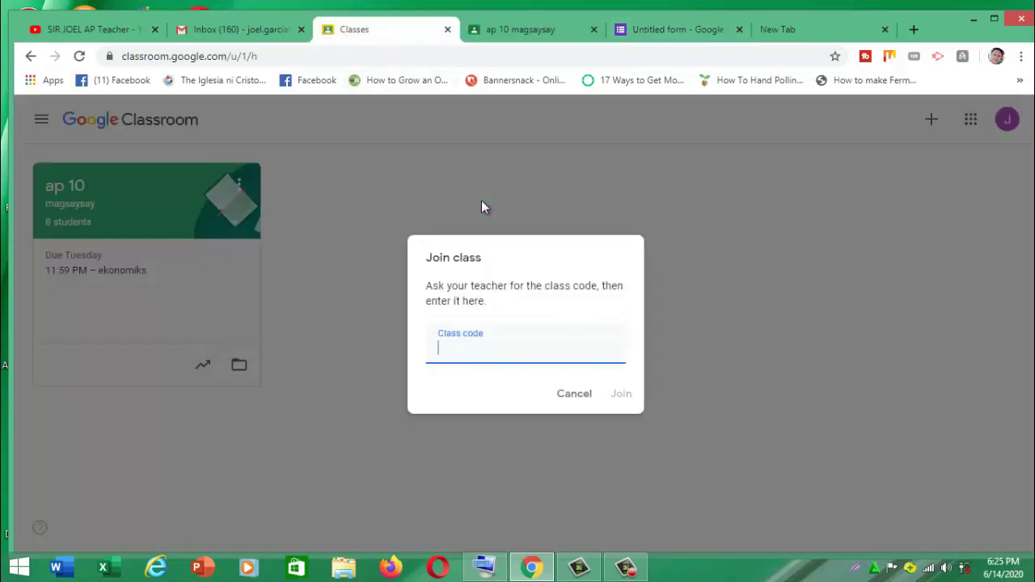
# Try to join the class with the copied class code, cancel the Join class dialog and close the Classes page.
pyautogui.hotkey('shift', 'F10')
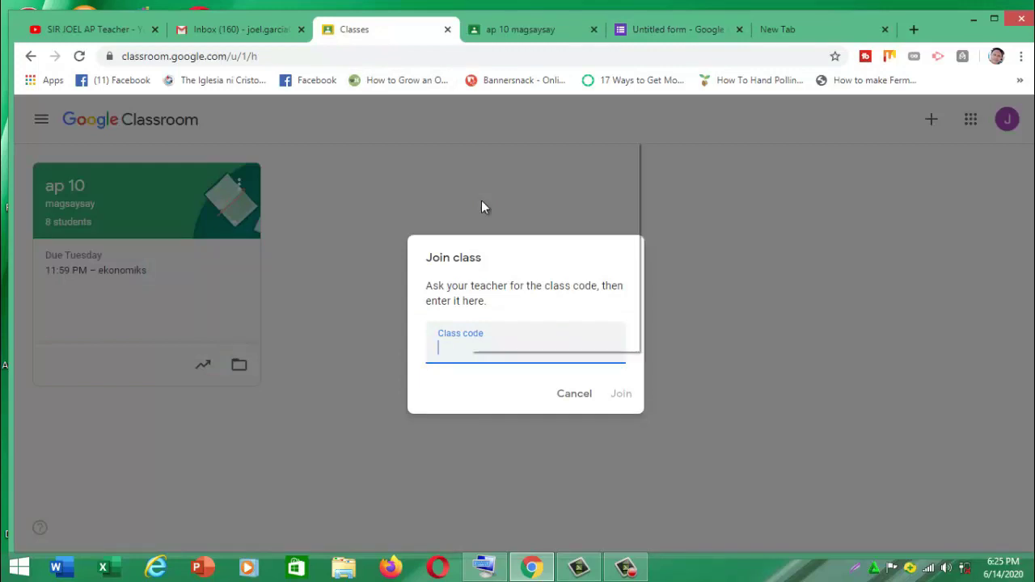
pyautogui.press('Up')
pyautogui.press('Up')
pyautogui.press('Up')
pyautogui.press('Up')
pyautogui.press('Up')
pyautogui.press('Return')
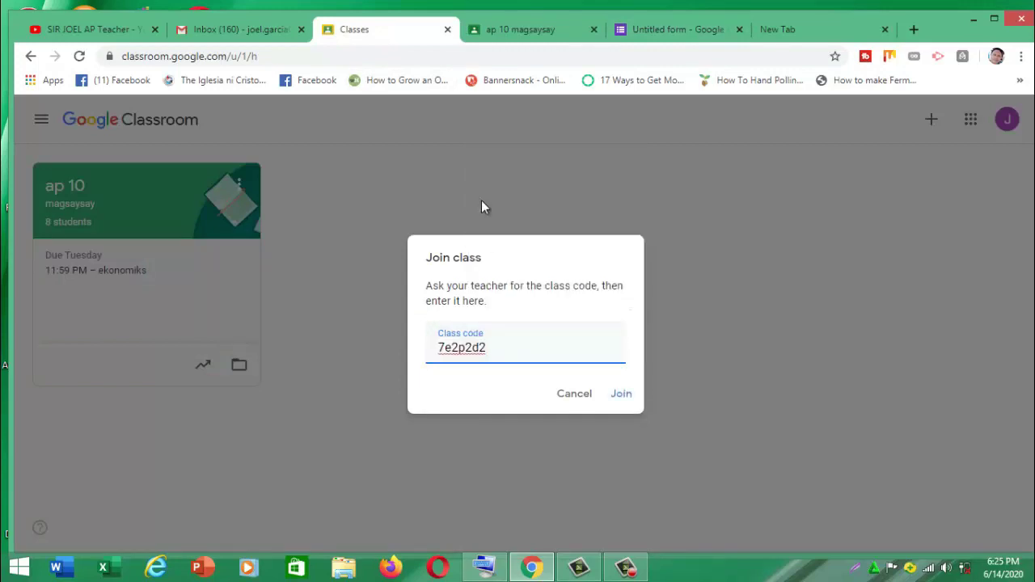
pyautogui.press('Tab')
pyautogui.press('Return')
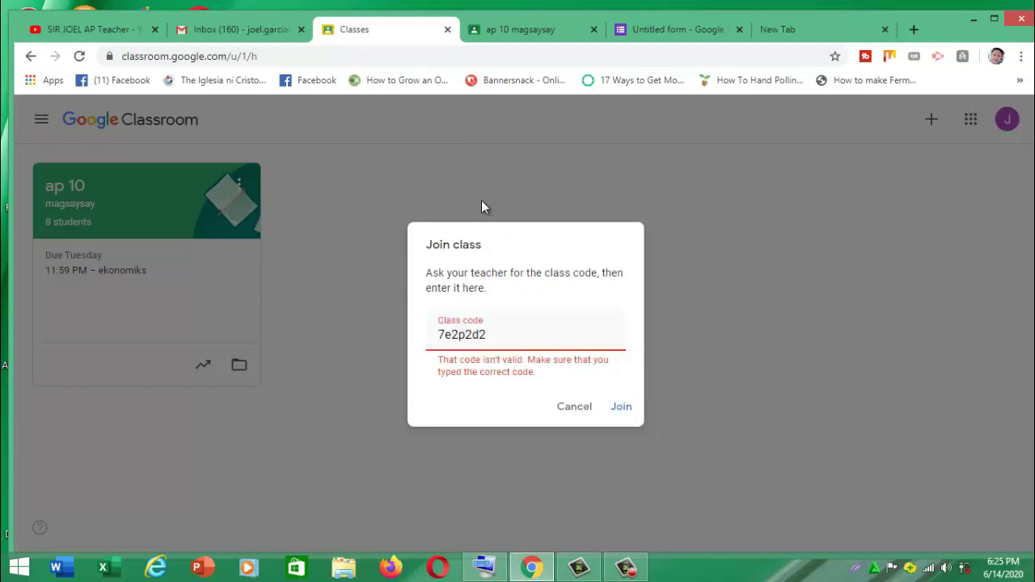
pyautogui.press('Tab')
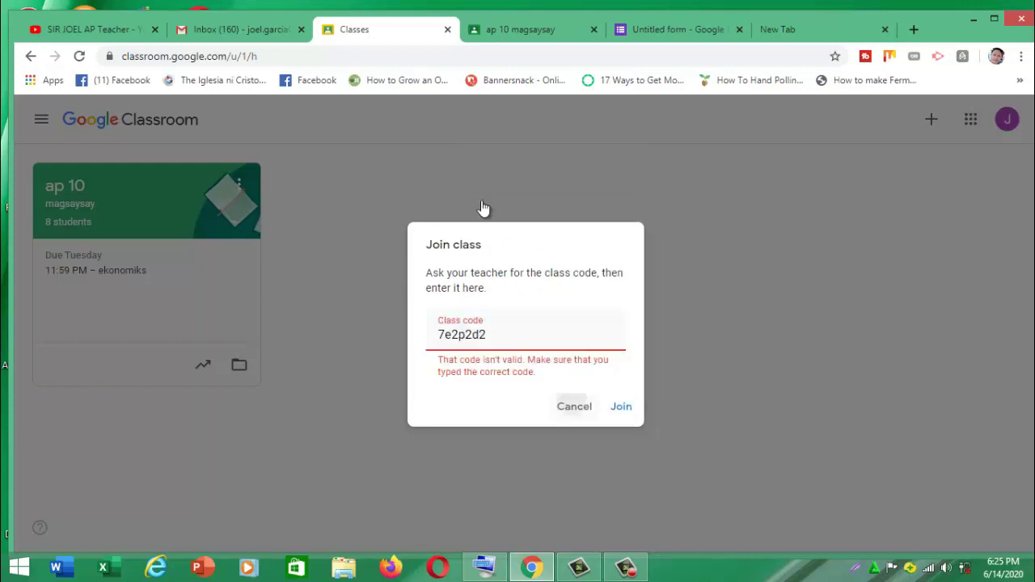
pyautogui.press('Return')
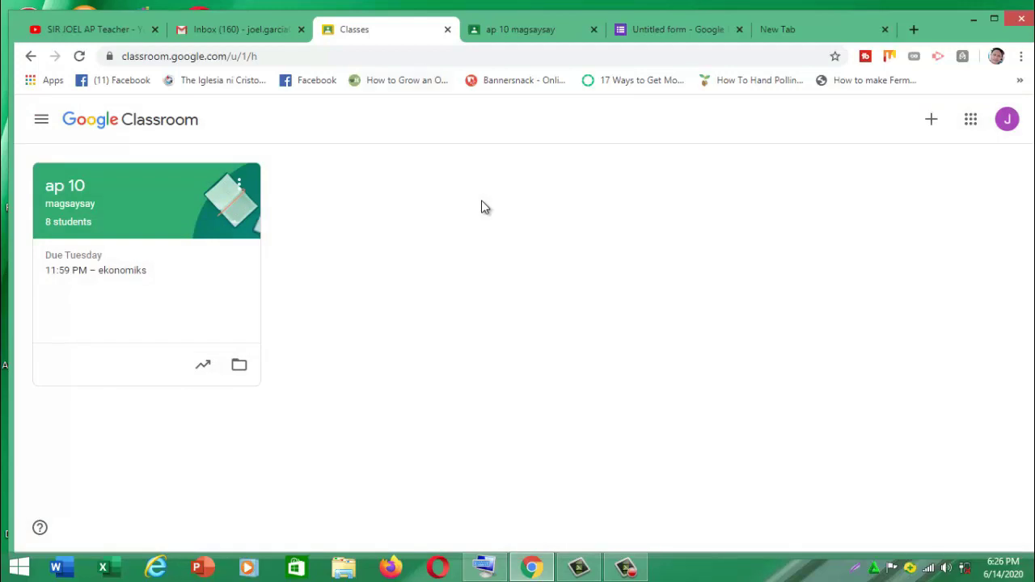
pyautogui.hotkey('ctrl', 'w')
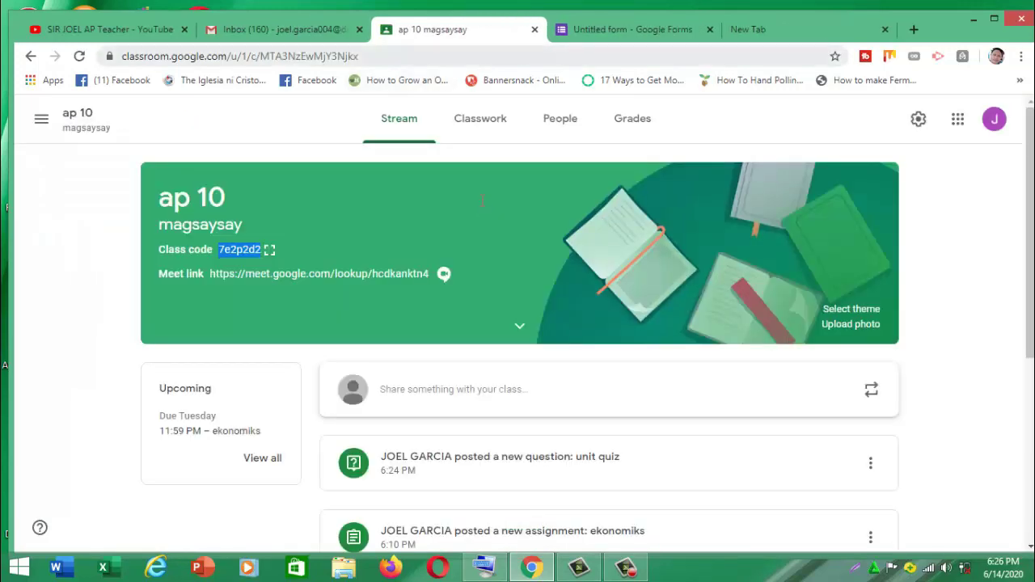
# Search the web for google classroom from the empty tab, open Google Classroom and bring up its Join class dialog.
pyautogui.hotkey('ctrl', '9')
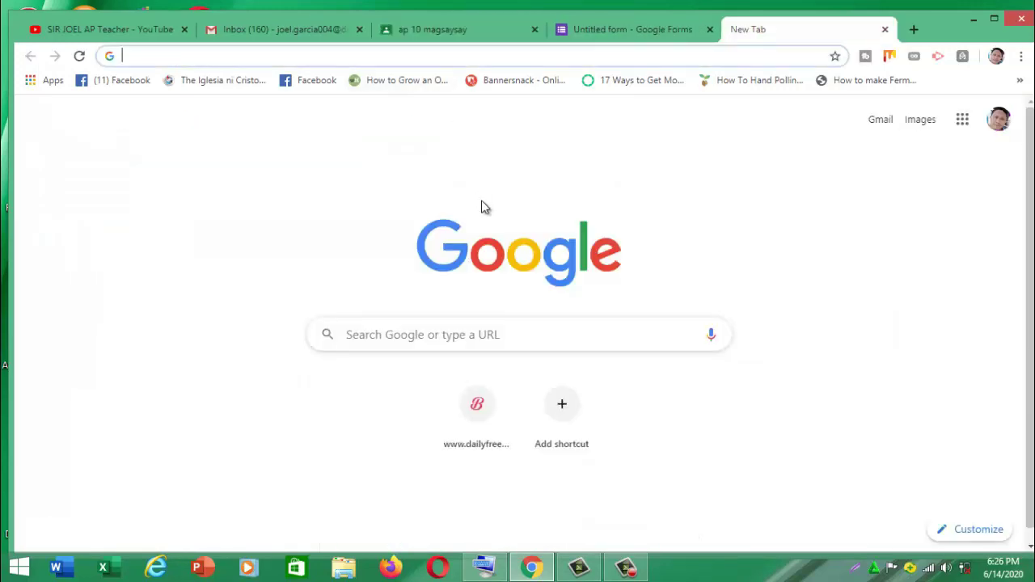
pyautogui.write('google classroom')
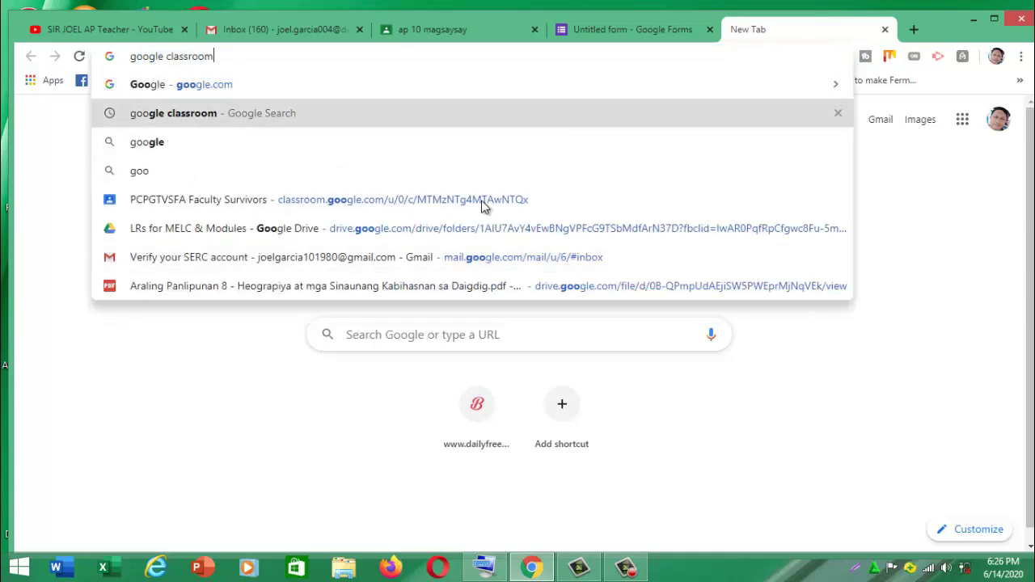
pyautogui.press('Return')
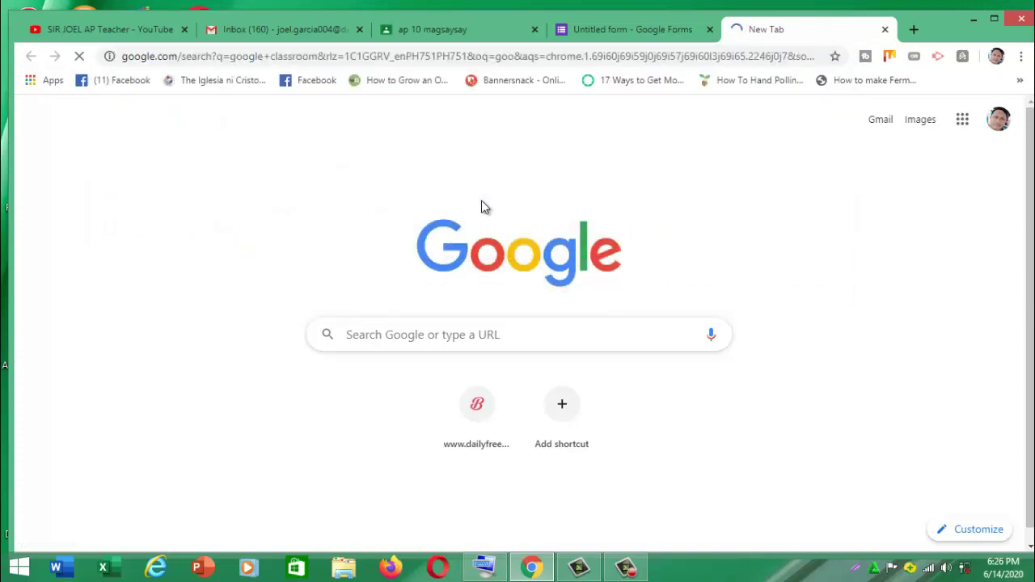
pyautogui.hotkey('ctrl', '3')
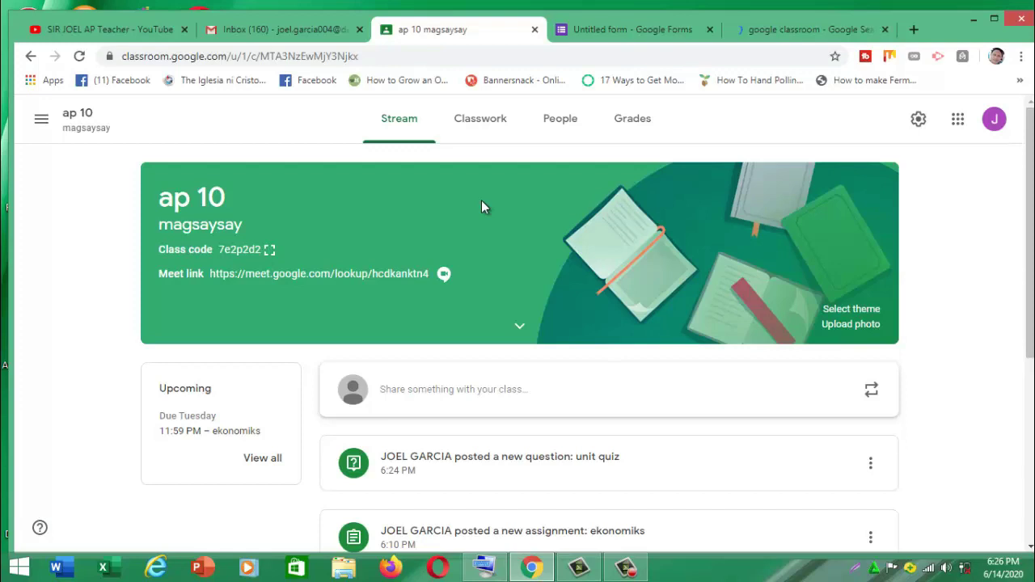
pyautogui.hotkey('ctrl', '5')
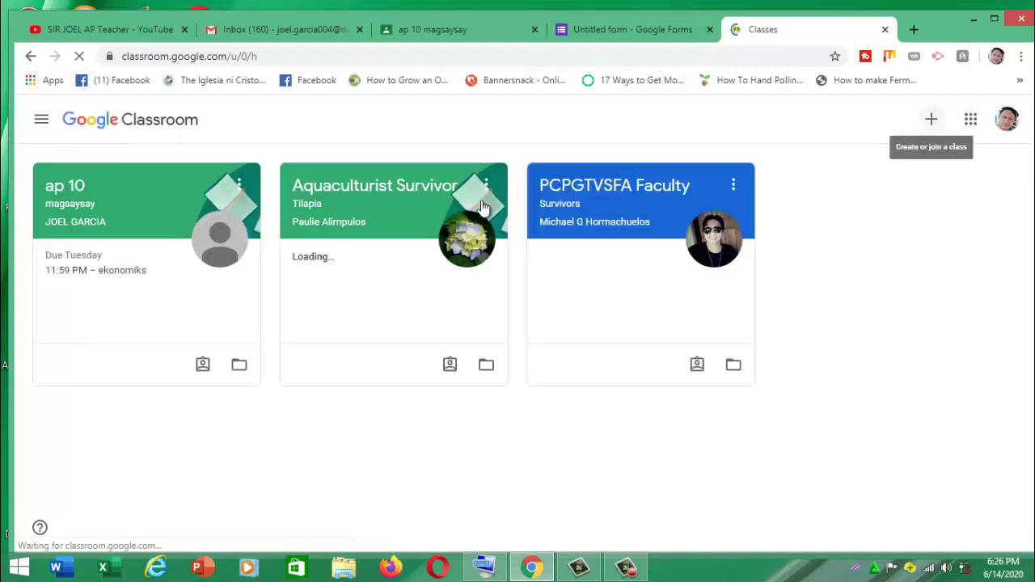
pyautogui.click(931, 118)
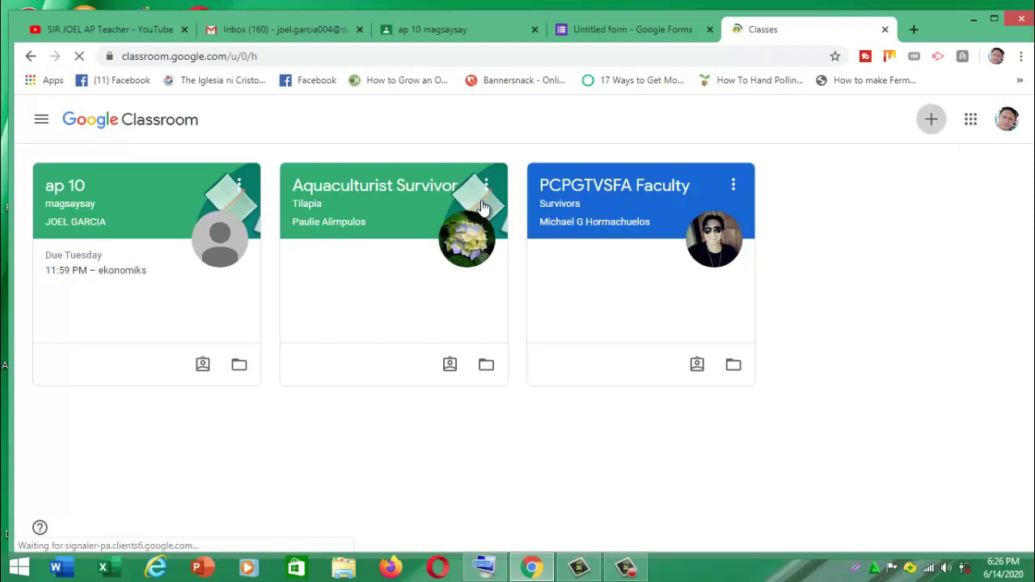
pyautogui.click(890, 152)
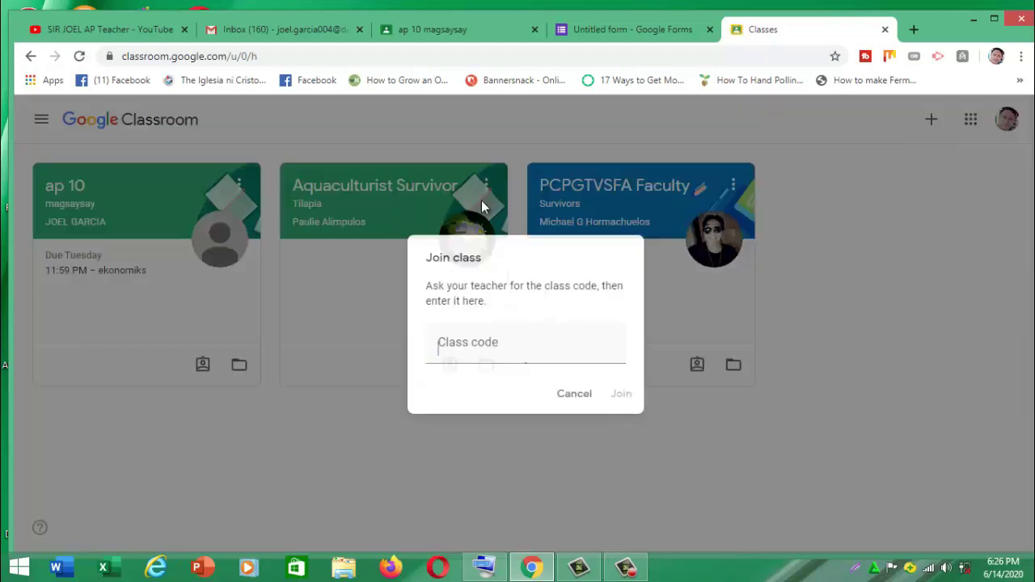
# Copy the class code from the teacher's ap 10 magsaysay Stream page and return to the open Join class dialog.
pyautogui.hotkey('ctrl', '3')
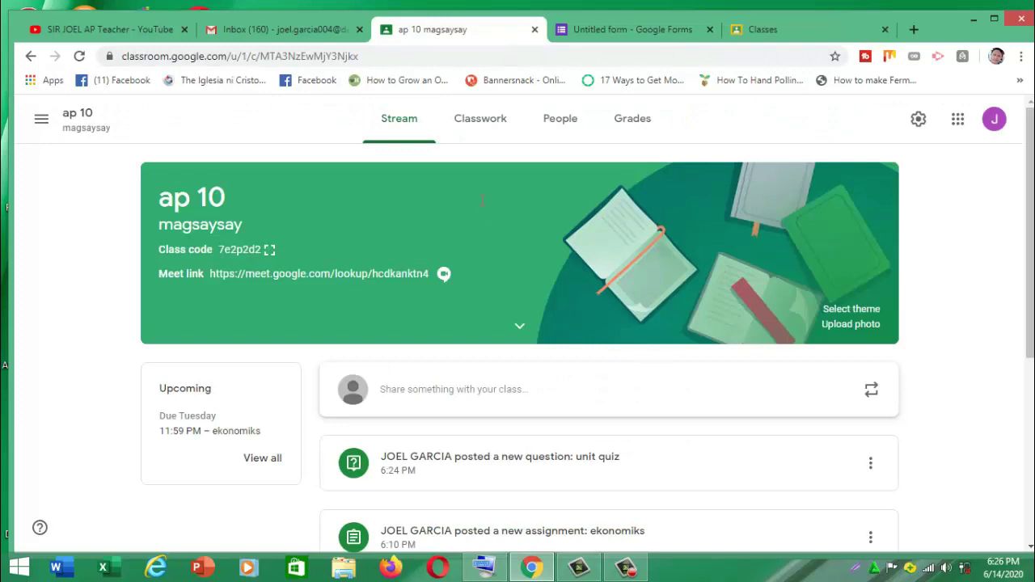
pyautogui.moveTo(216, 250); pyautogui.dragTo(261, 250)
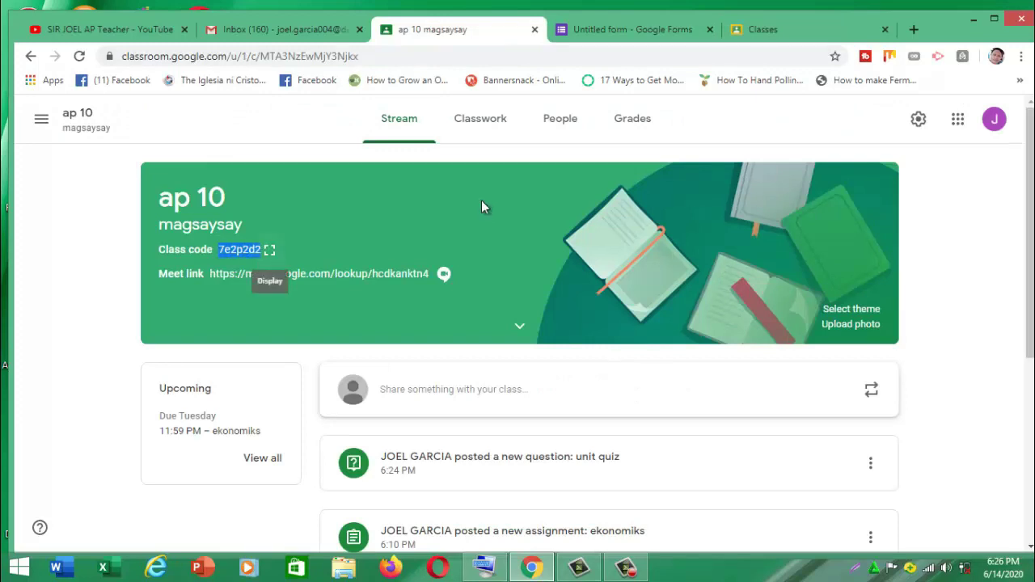
pyautogui.rightClick(257, 253)
pyautogui.hotkey('ctrl', 'c')
pyautogui.hotkey('ctrl', '9')
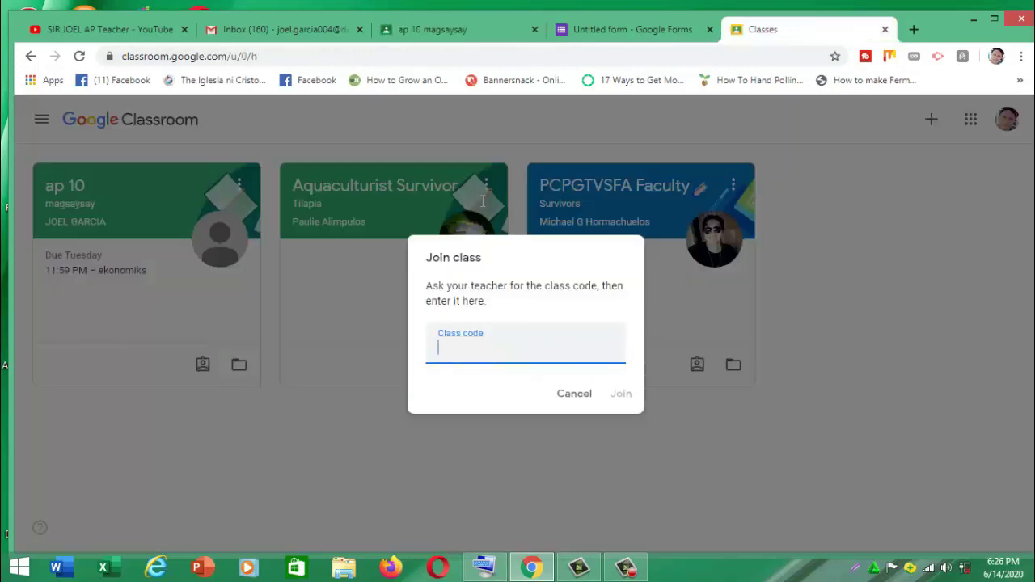
# Paste the copied class code into the Join class dialog and join the class.
pyautogui.rightClick(483, 207)
pyautogui.click(486, 224)
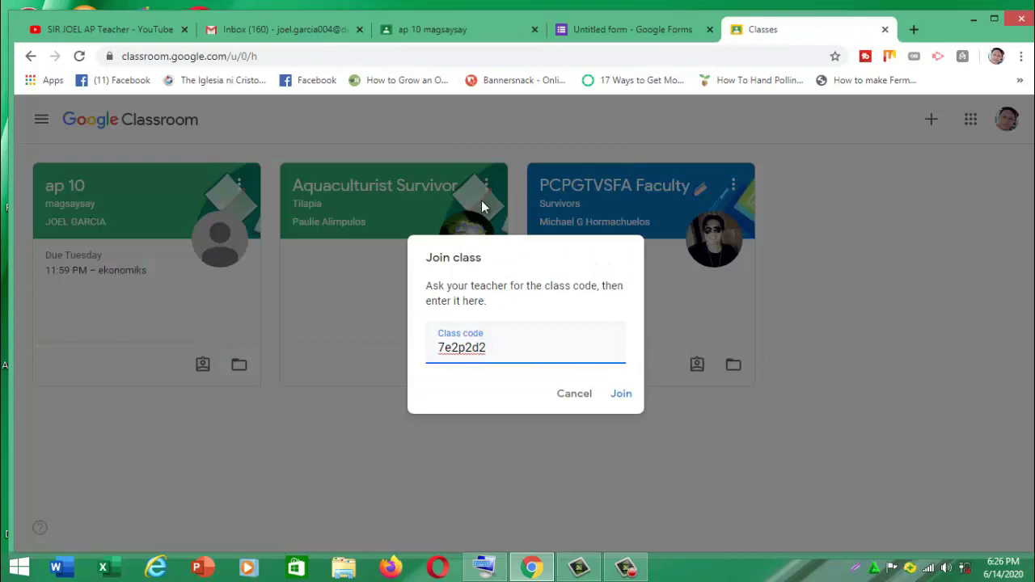
pyautogui.press('Return')
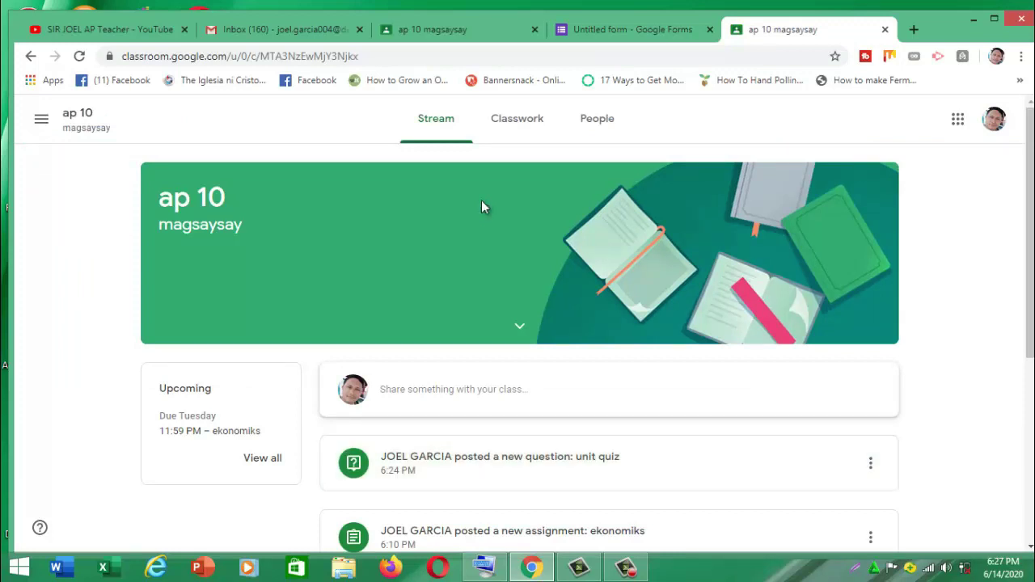
# Expand the unit quiz in the joined class's Classwork and open its Google Forms attachment.
pyautogui.click(517, 118)
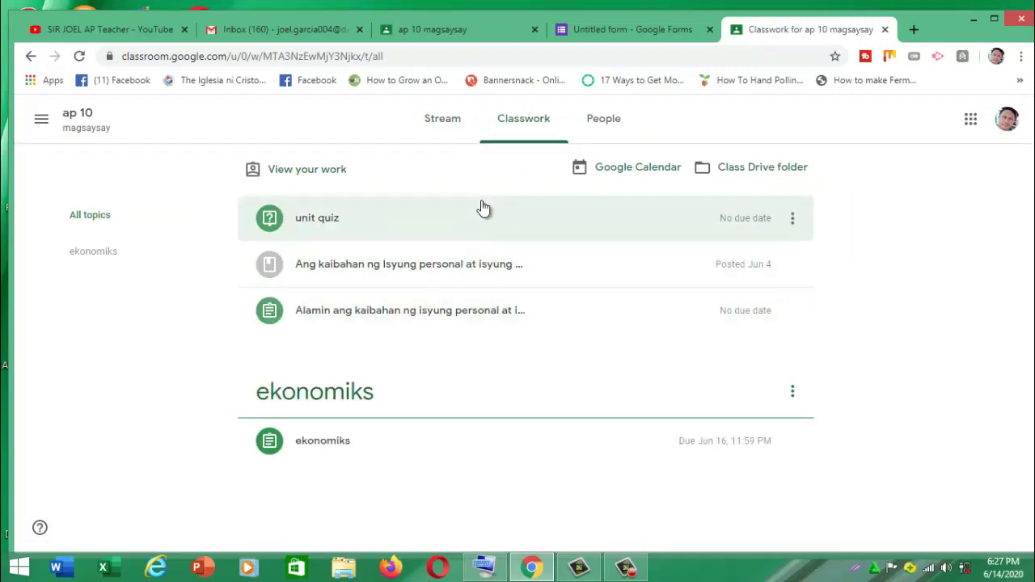
pyautogui.click(483, 209)
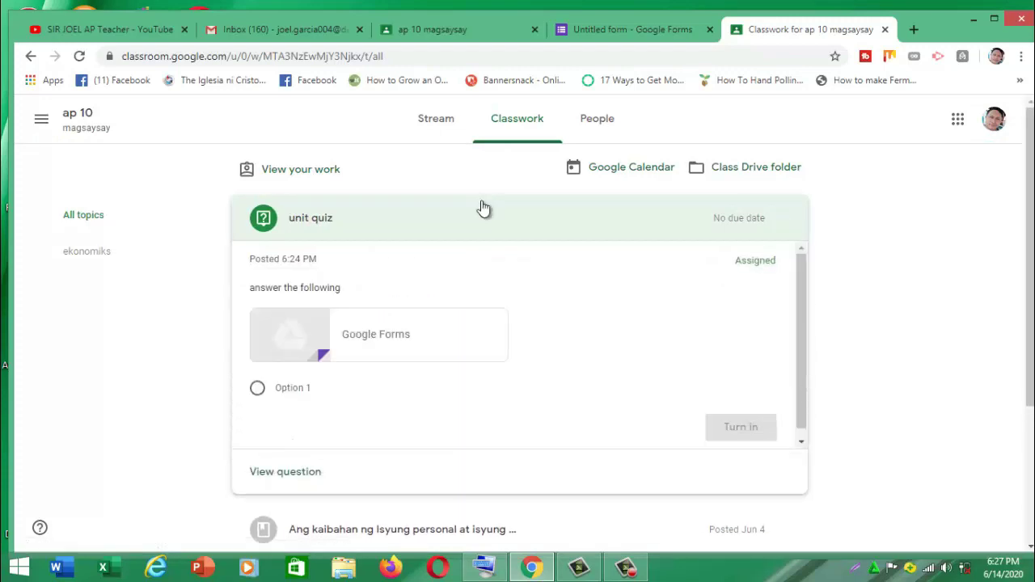
pyautogui.click(483, 209)
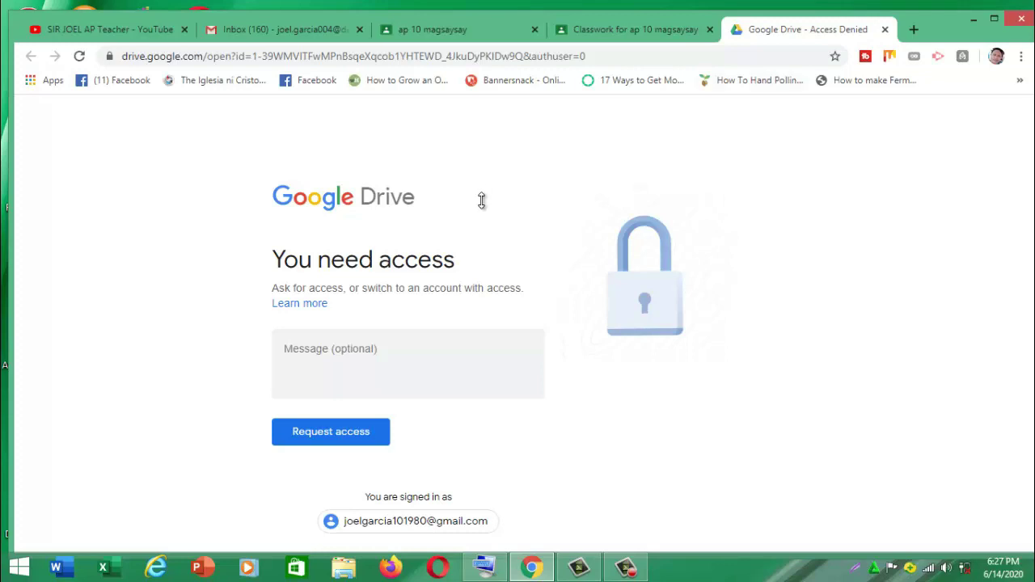
# Try opening the unit quiz's Google Forms attachment again, and close its Google Drive page.
pyautogui.hotkey('ctrl', 'w')
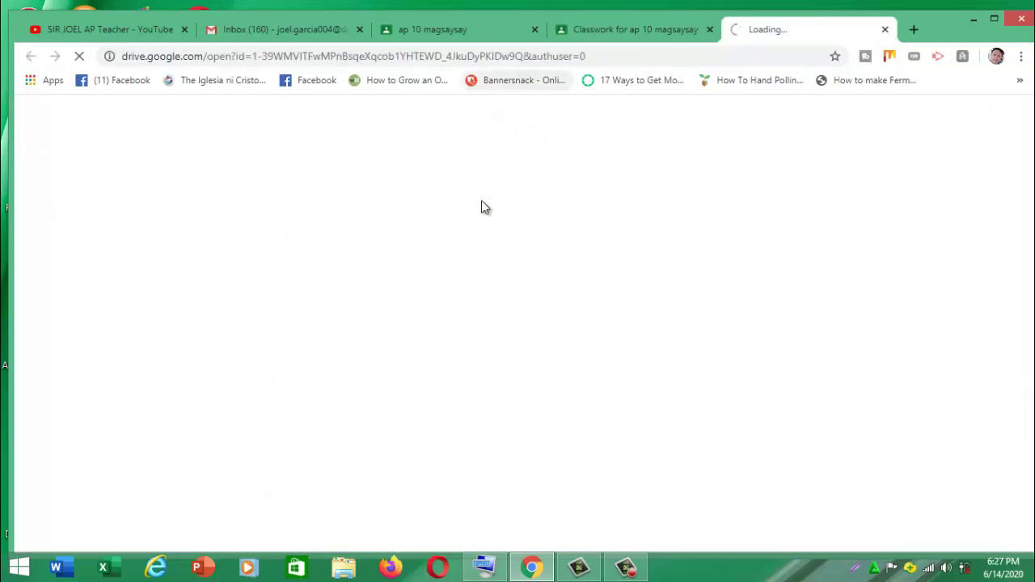
pyautogui.hotkey('ctrl', '3')
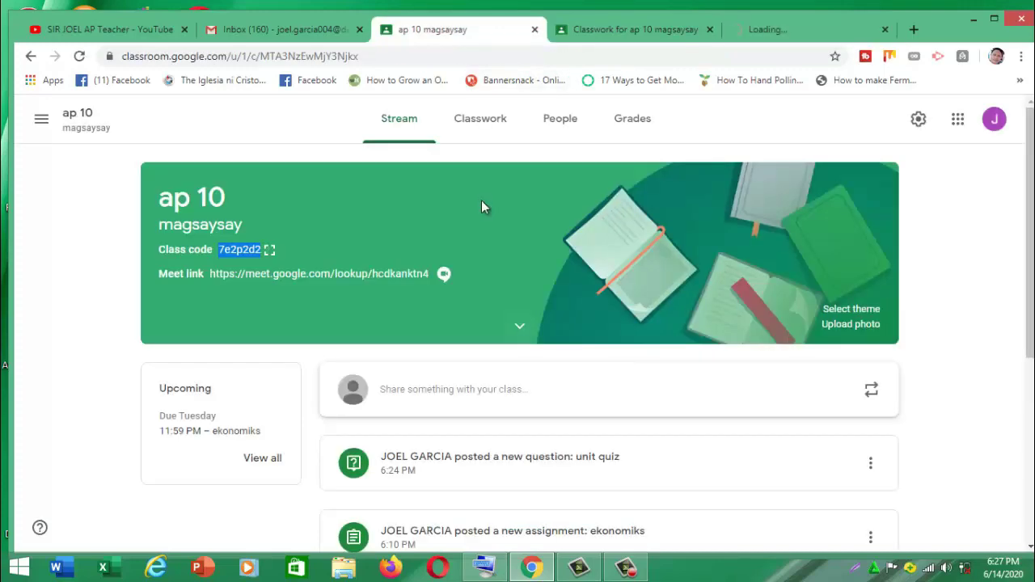
pyautogui.hotkey('ctrl', '5')
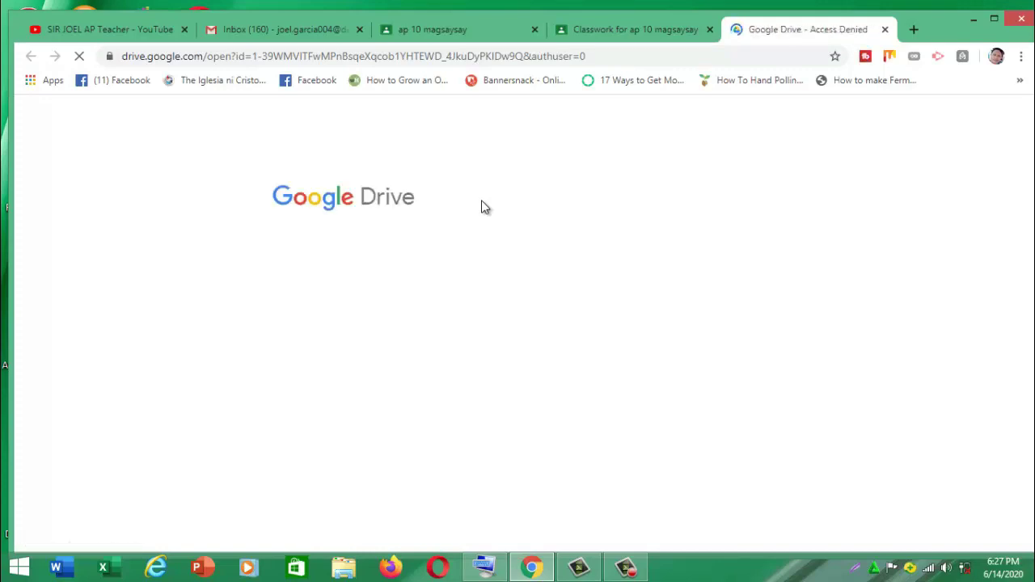
pyautogui.hotkey('ctrl', 'w')
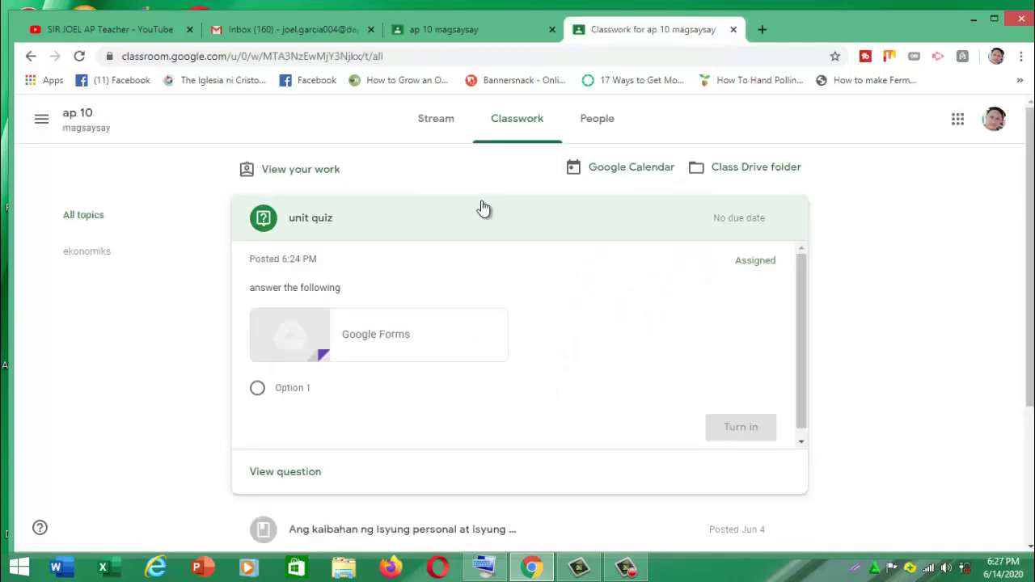
# Return to the Gmail inbox from the class pages and show the list of Google apps.
pyautogui.hotkey('ctrl', 'shift', 'Tab')
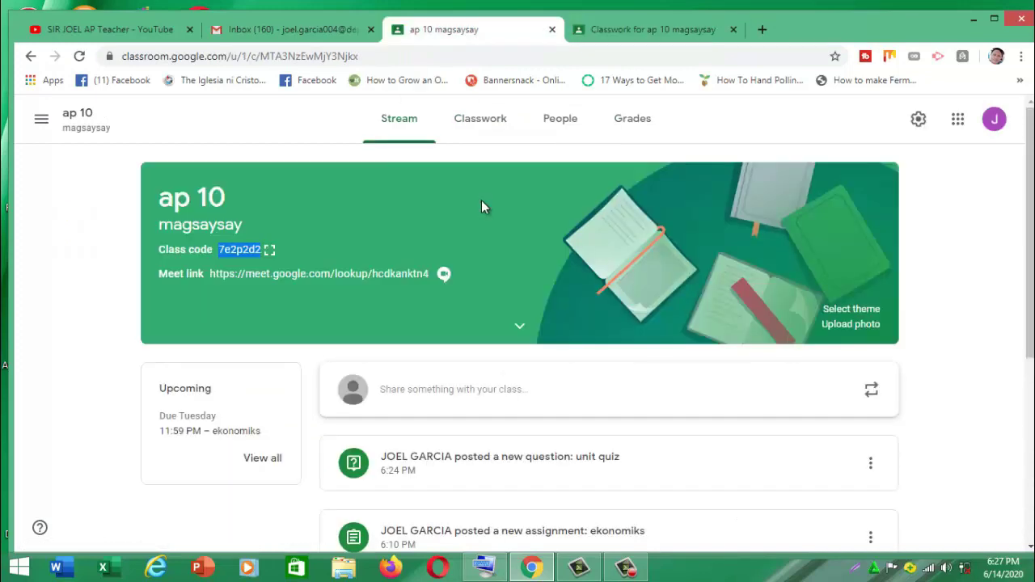
pyautogui.hotkey('ctrl', 'Tab')
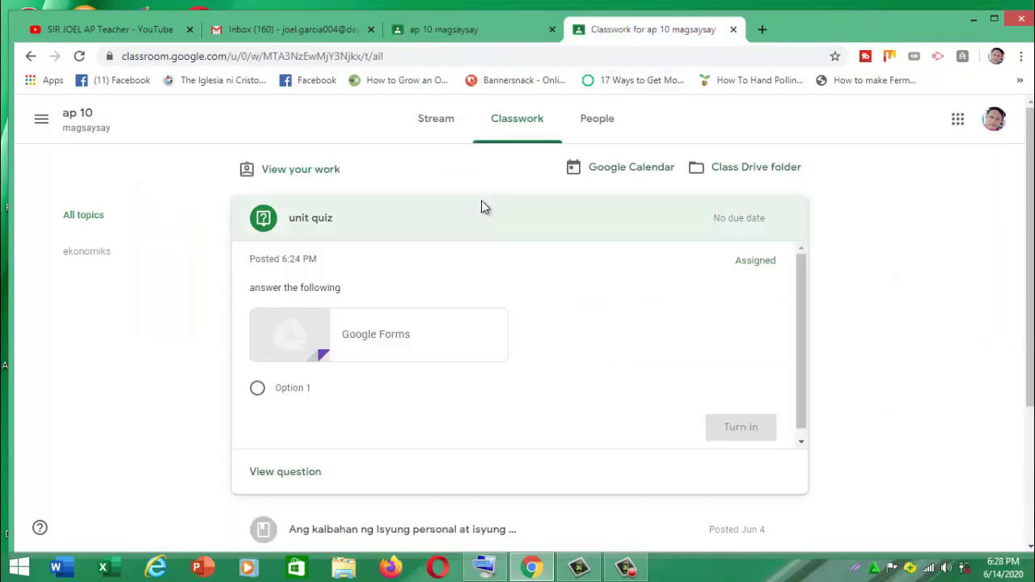
pyautogui.hotkey('ctrl', 'shift', 'Tab')
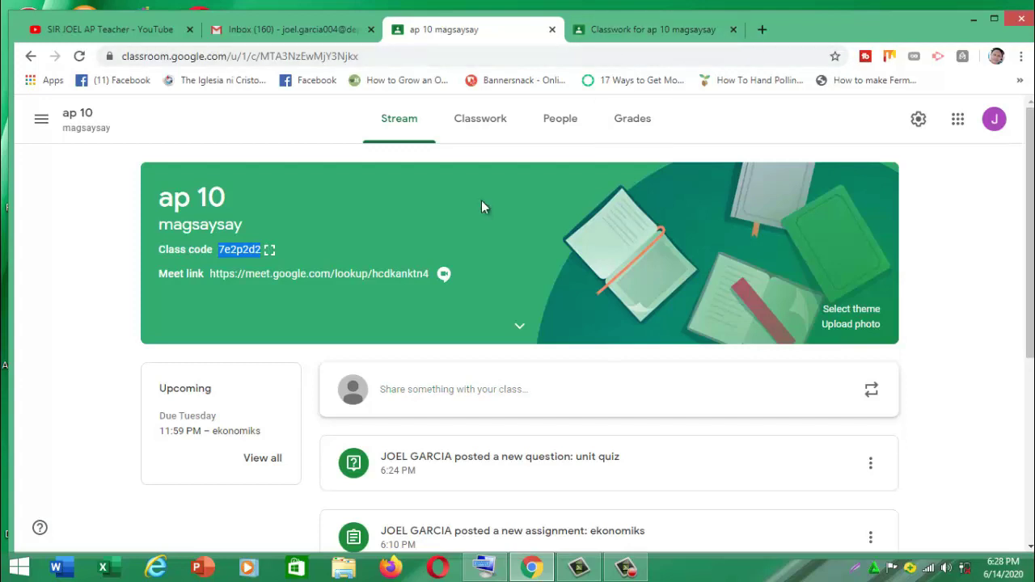
pyautogui.hotkey('ctrl', 'shift', 'Tab')
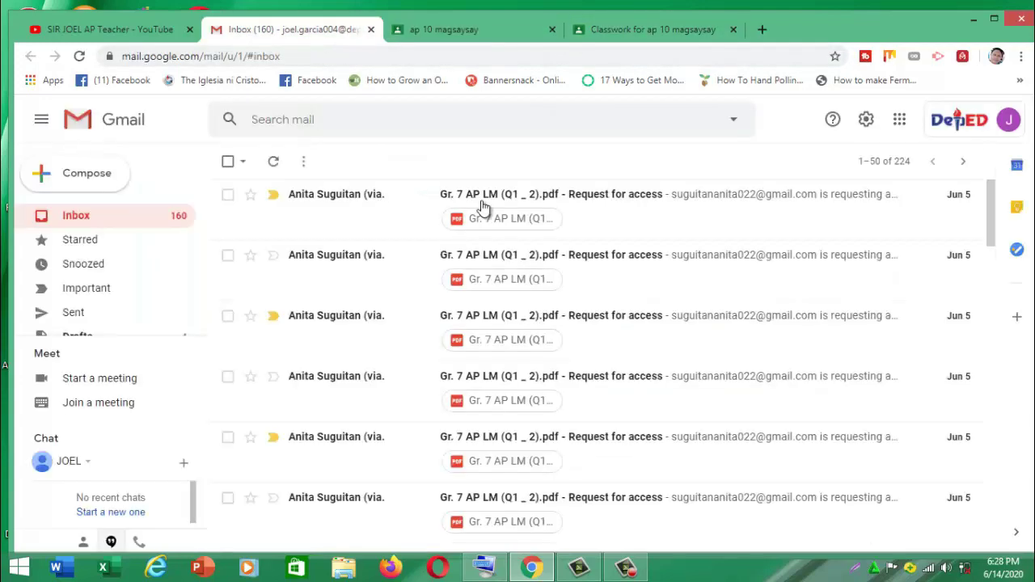
pyautogui.press('Tab')
pyautogui.press('Return')
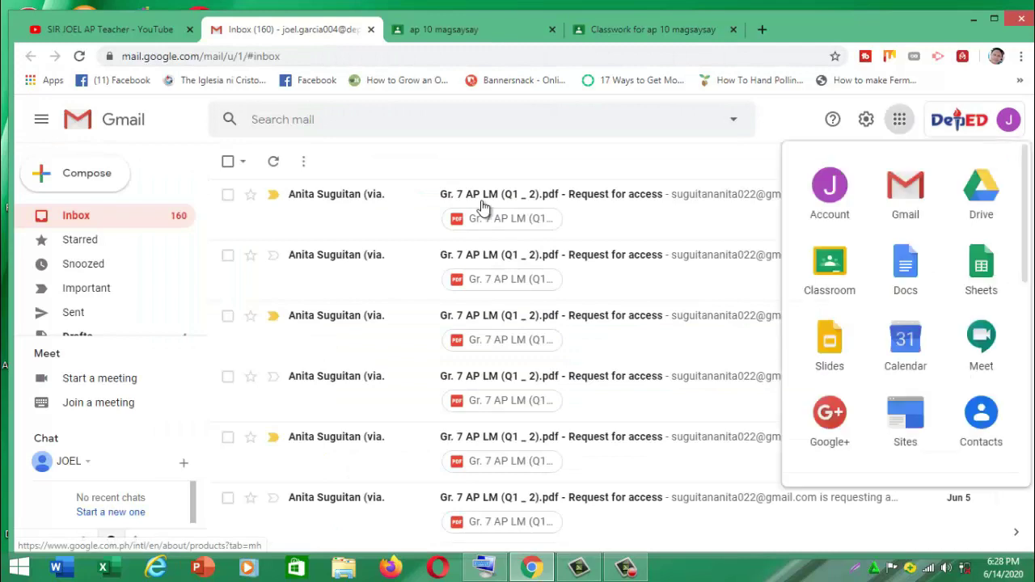